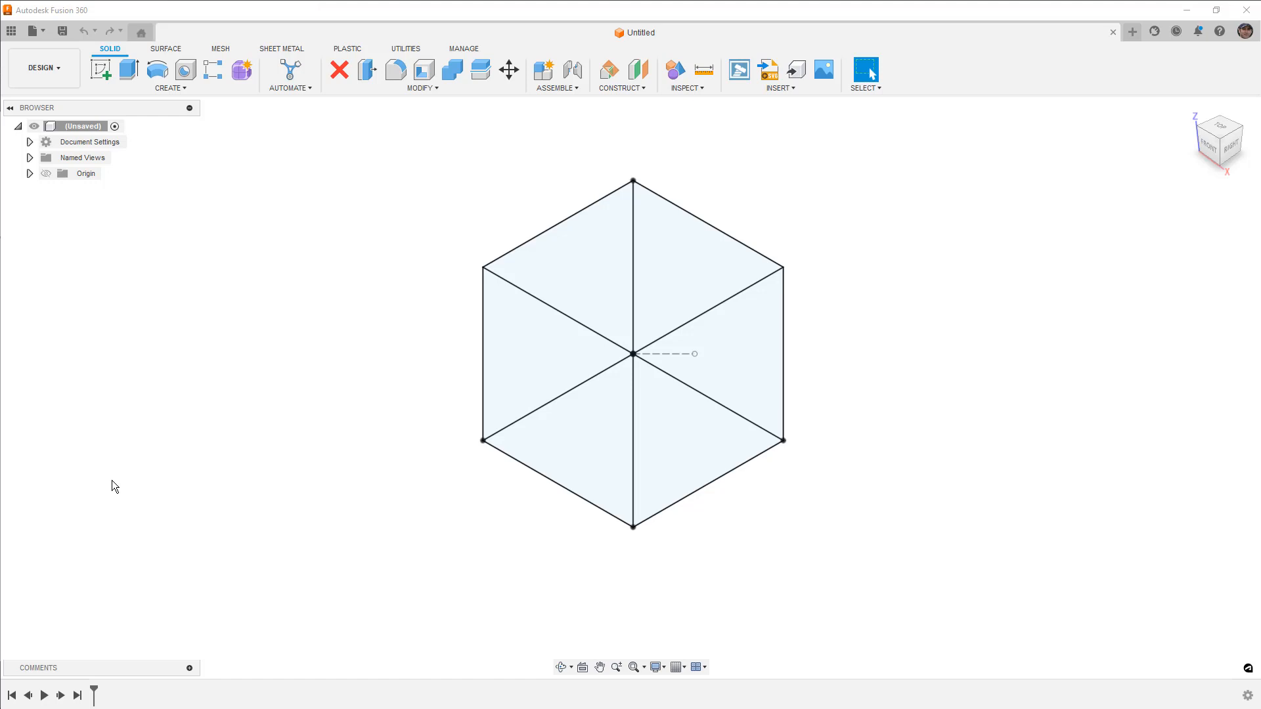
# Step: Open the parameters table and add a user parameter Width in mm with the expression 75
pyautogui.click(438, 89)
pyautogui.click(391, 395)
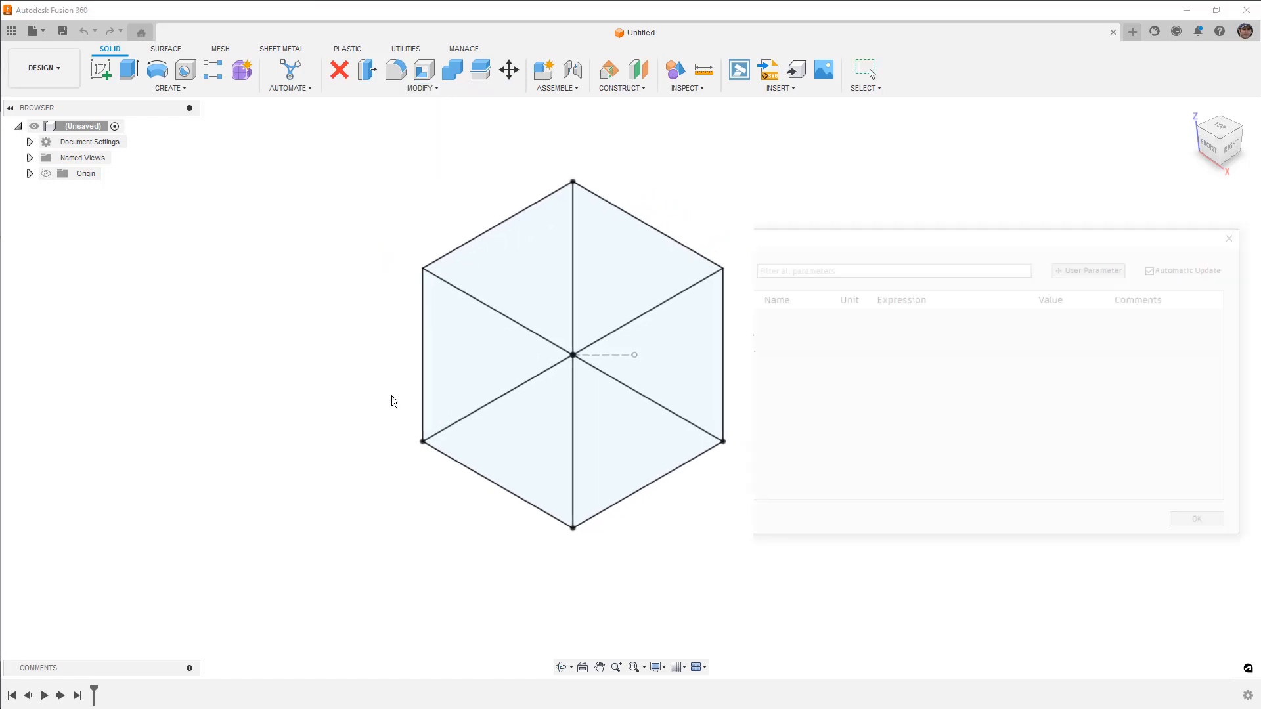
pyautogui.moveTo(1061, 239); pyautogui.dragTo(1052, 198)
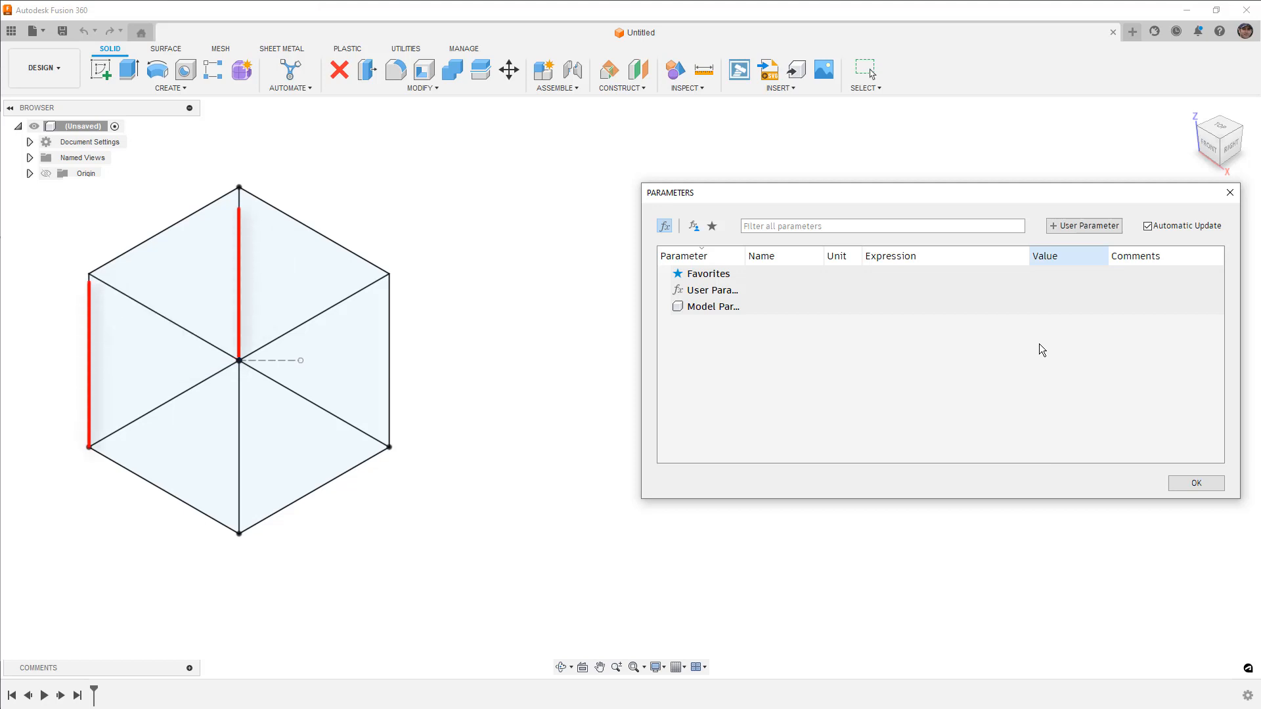
pyautogui.click(1087, 227)
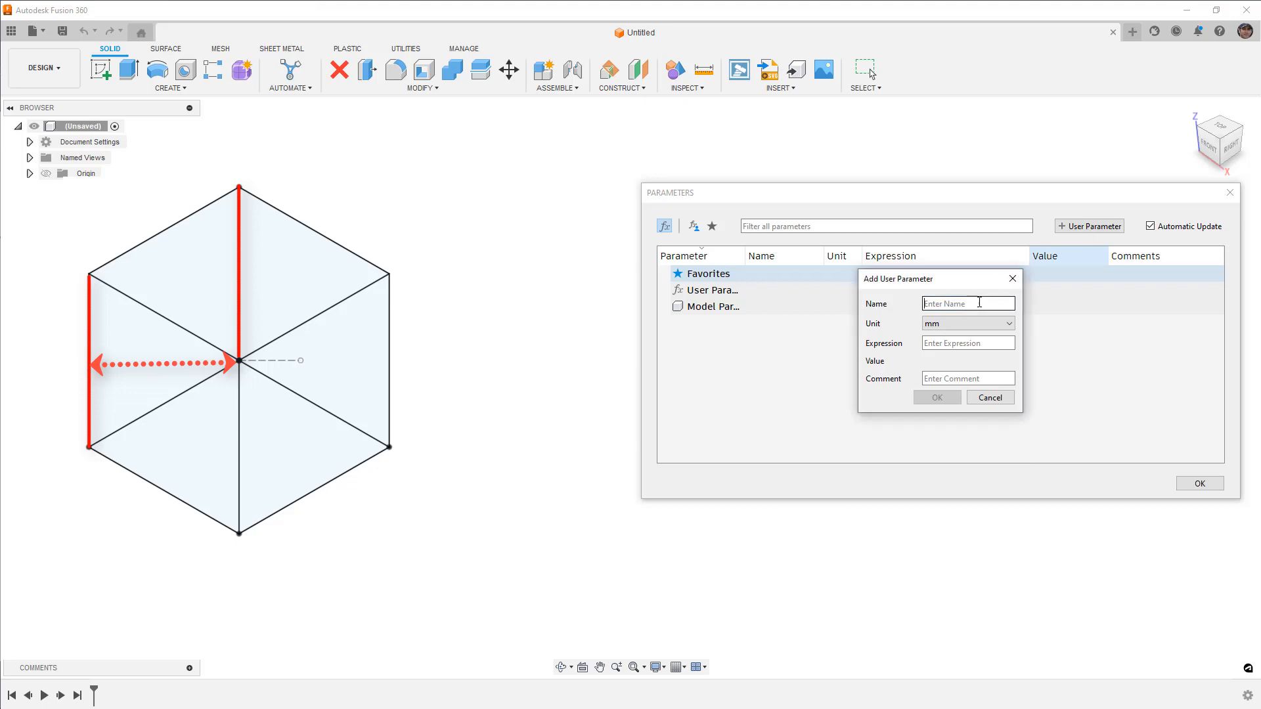
pyautogui.write('Width')
pyautogui.press('Tab')
pyautogui.press('Tab')
pyautogui.write('75')
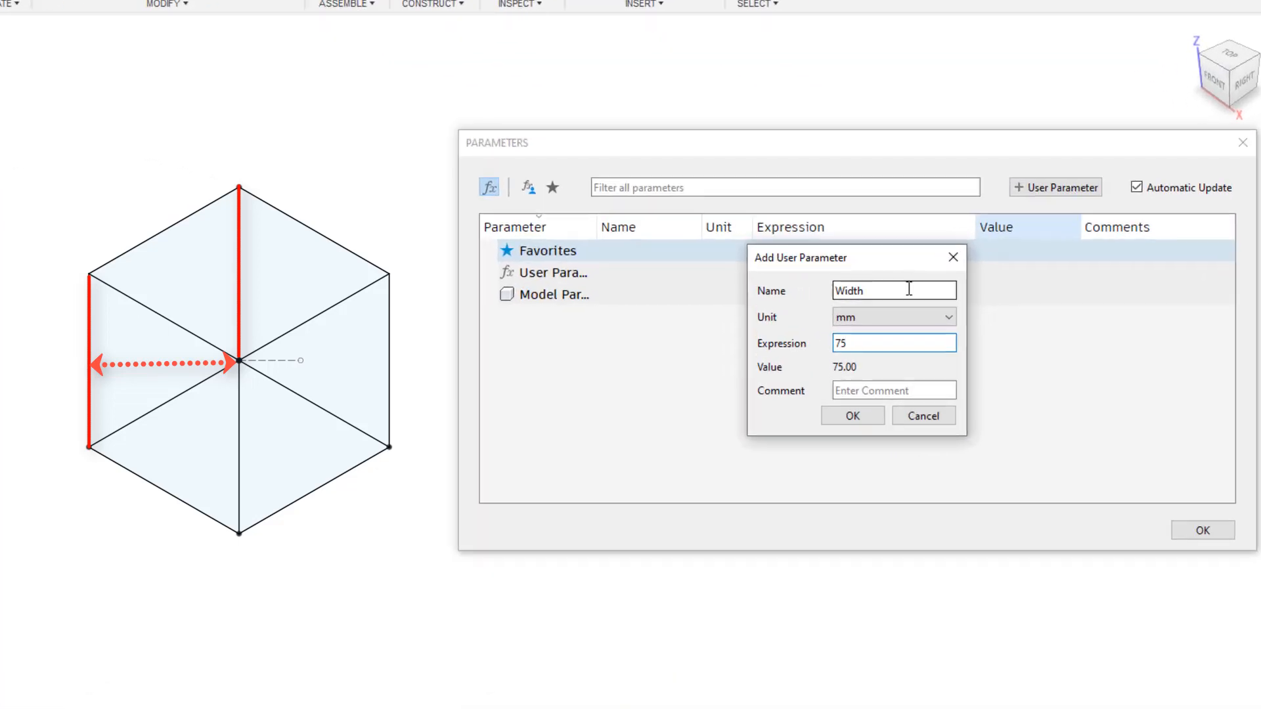
pyautogui.press('Return')
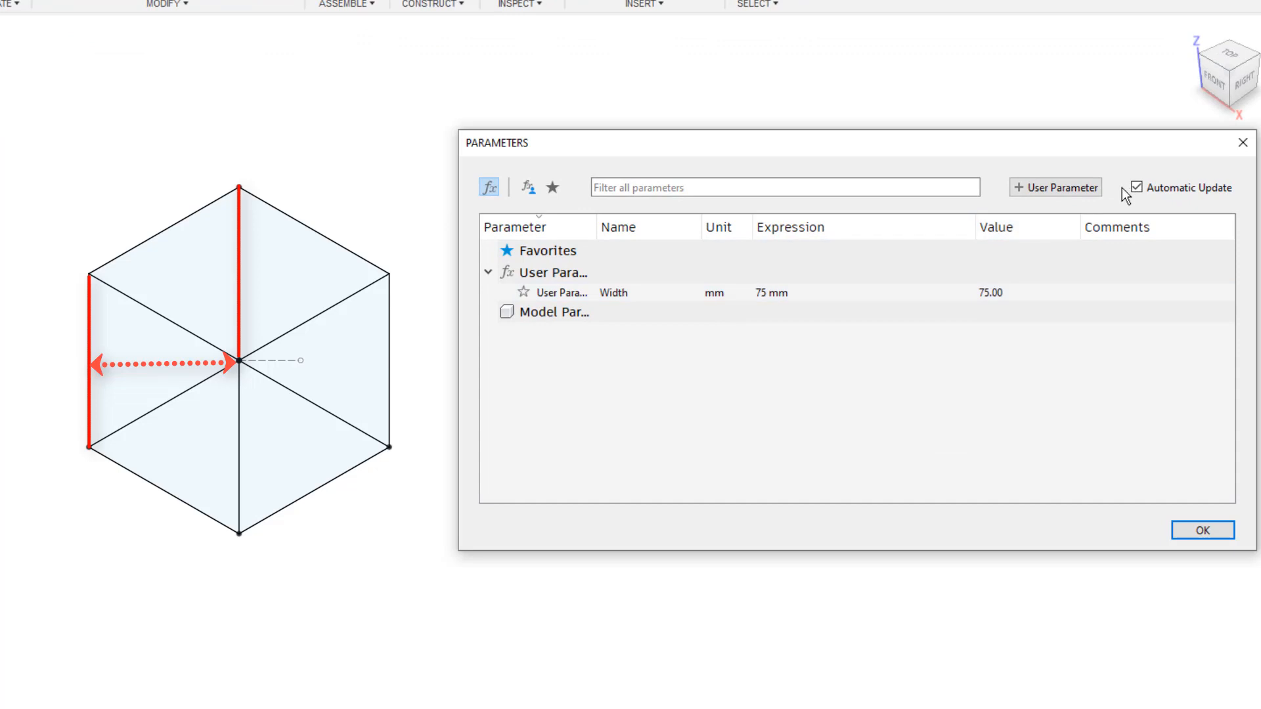
# Step: Add a user parameter Hyp in mm with the expression Width / cos(30 deg)
pyautogui.click(1065, 189)
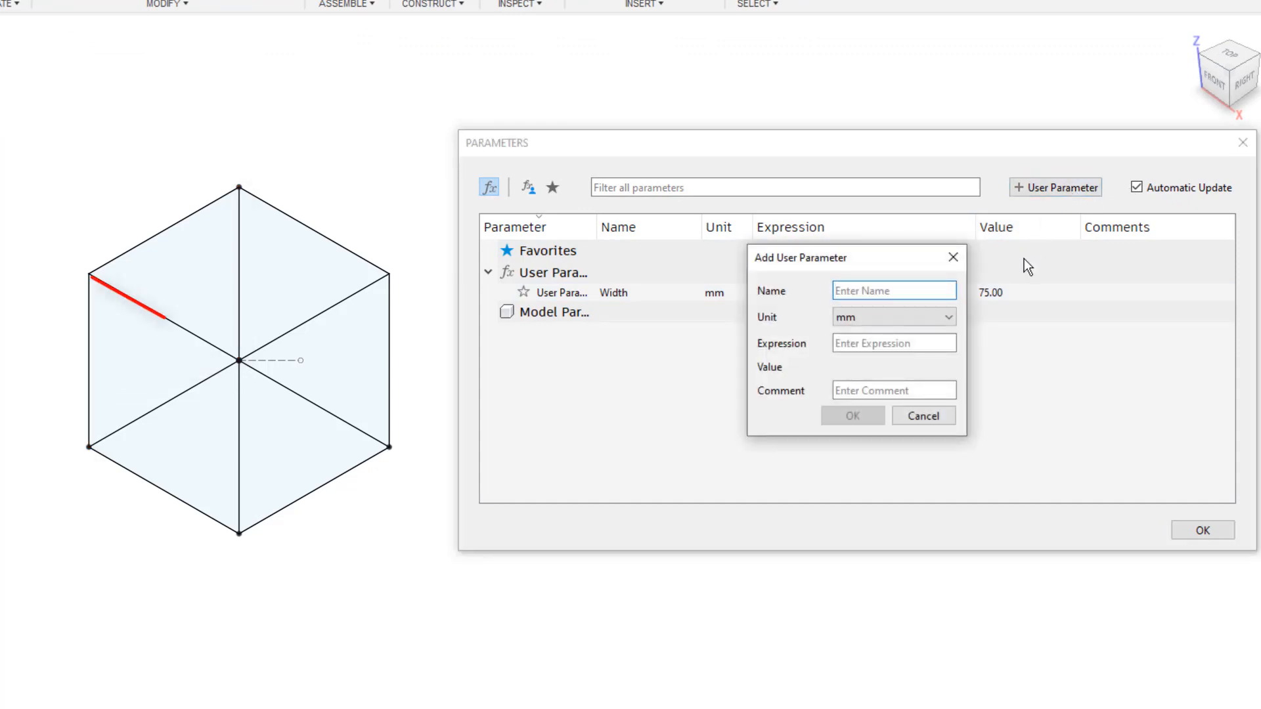
pyautogui.write('Hyp')
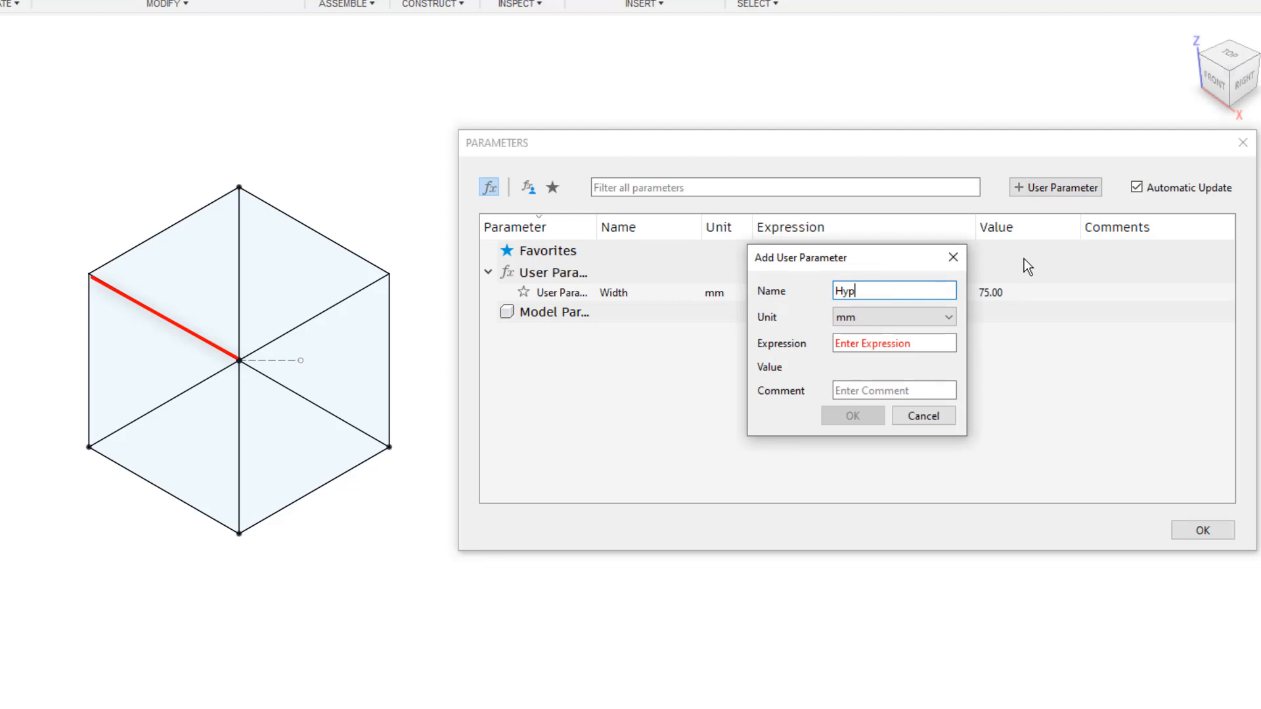
pyautogui.press('Tab')
pyautogui.press('Tab')
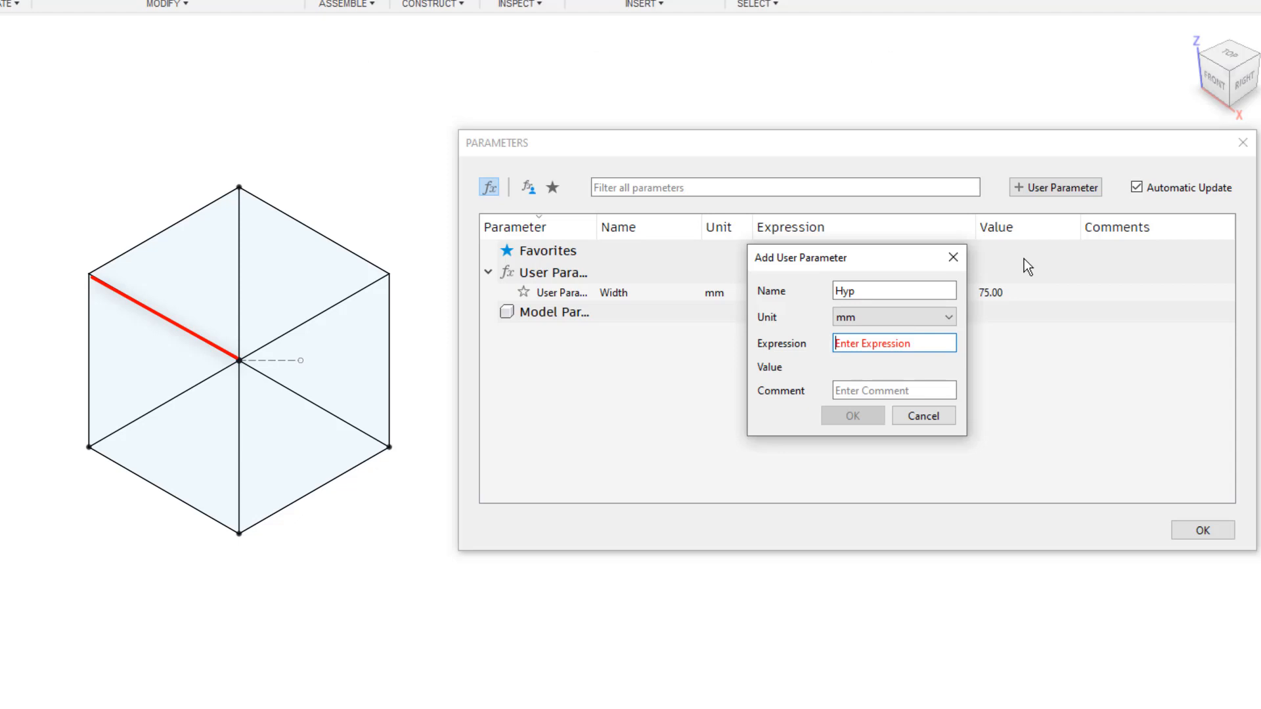
pyautogui.write('Width')
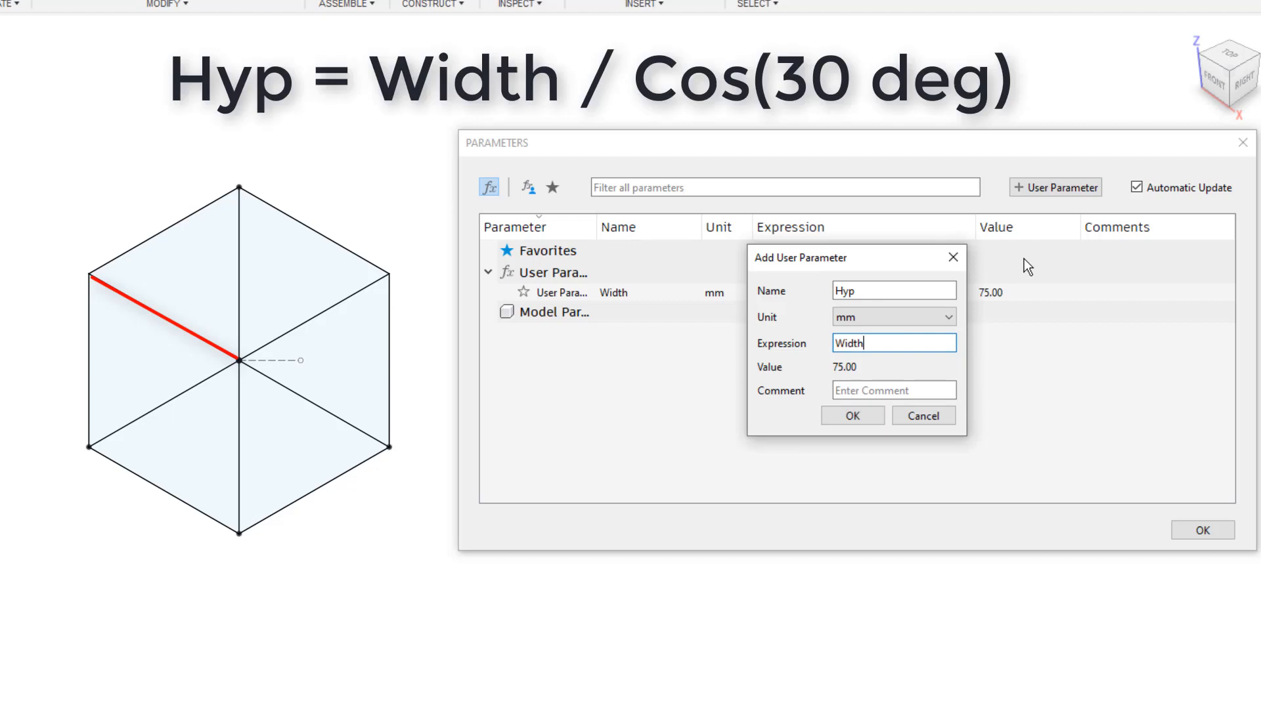
pyautogui.write(' /')
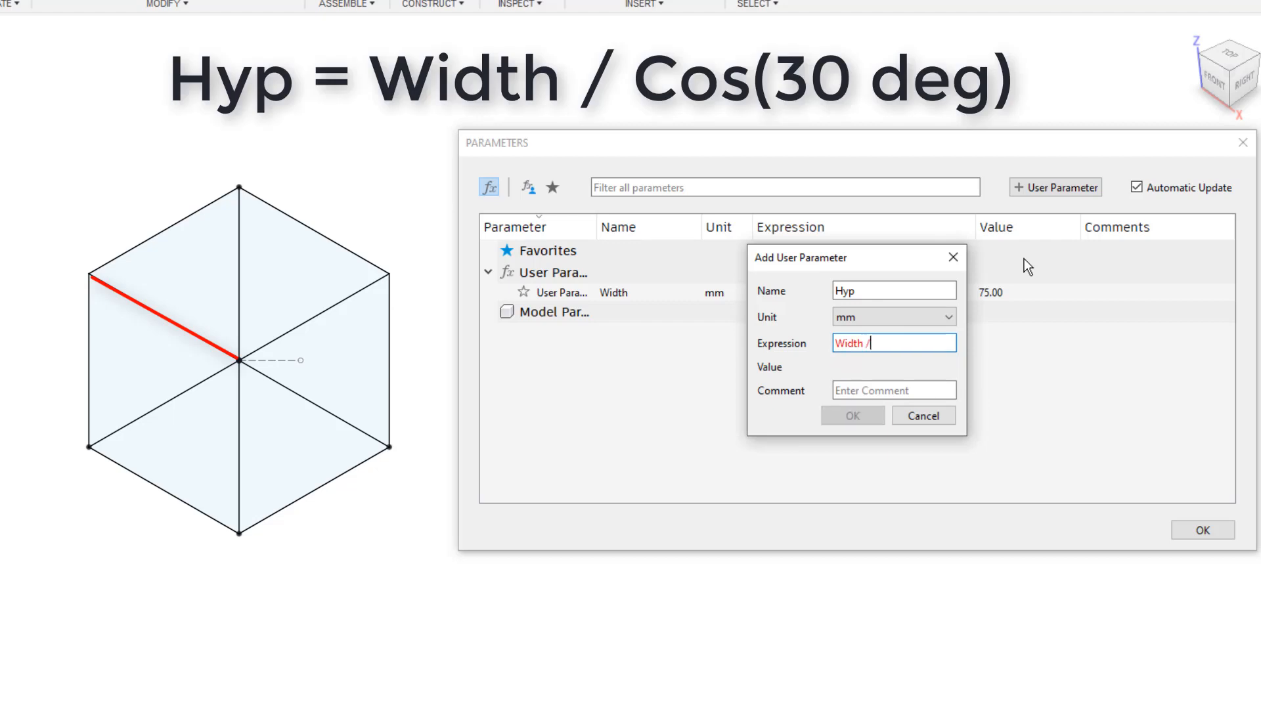
pyautogui.write(' cos(30 deg)')
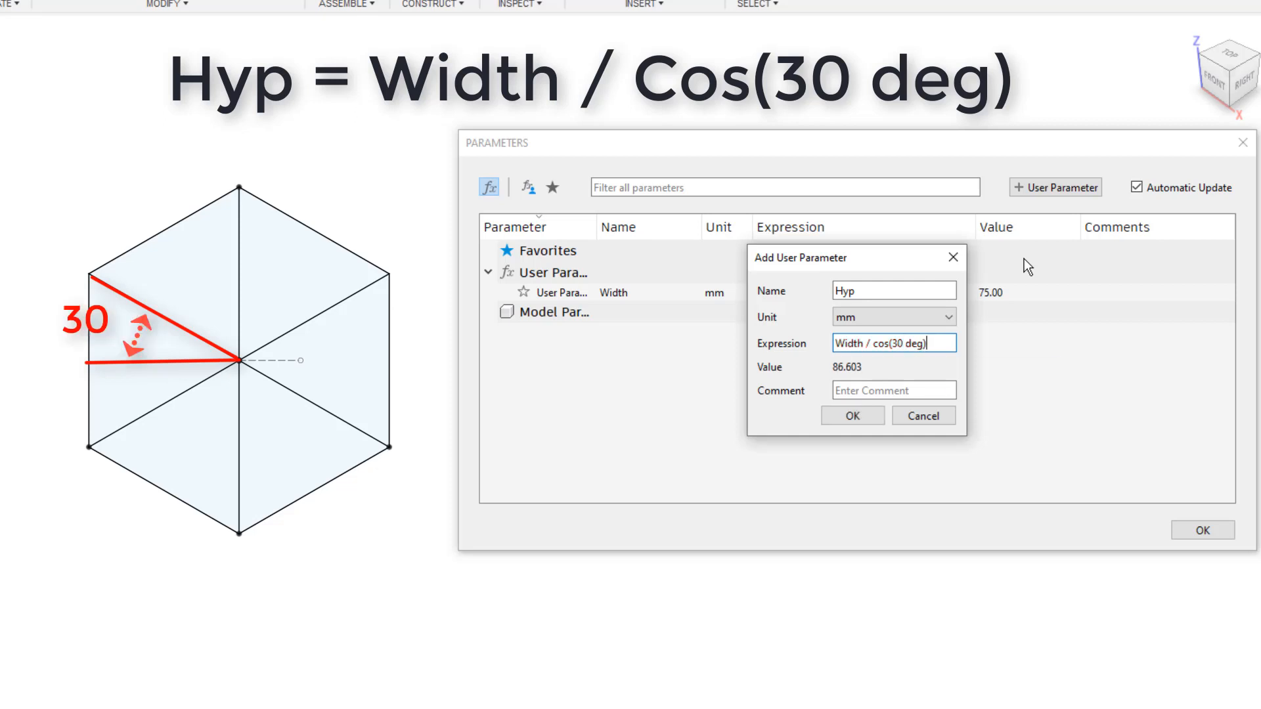
pyautogui.press('Return')
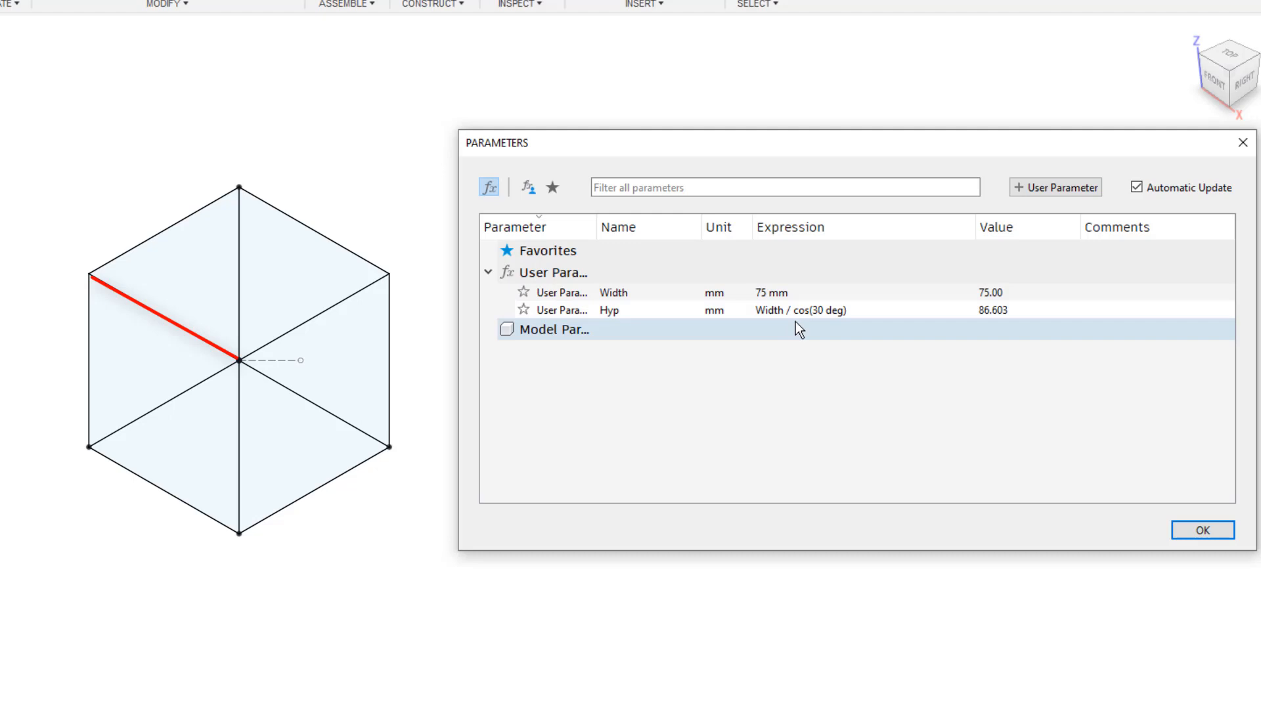
# Step: Add an alternative user parameter AltHyp in mm with the expression 86
pyautogui.click(1035, 188)
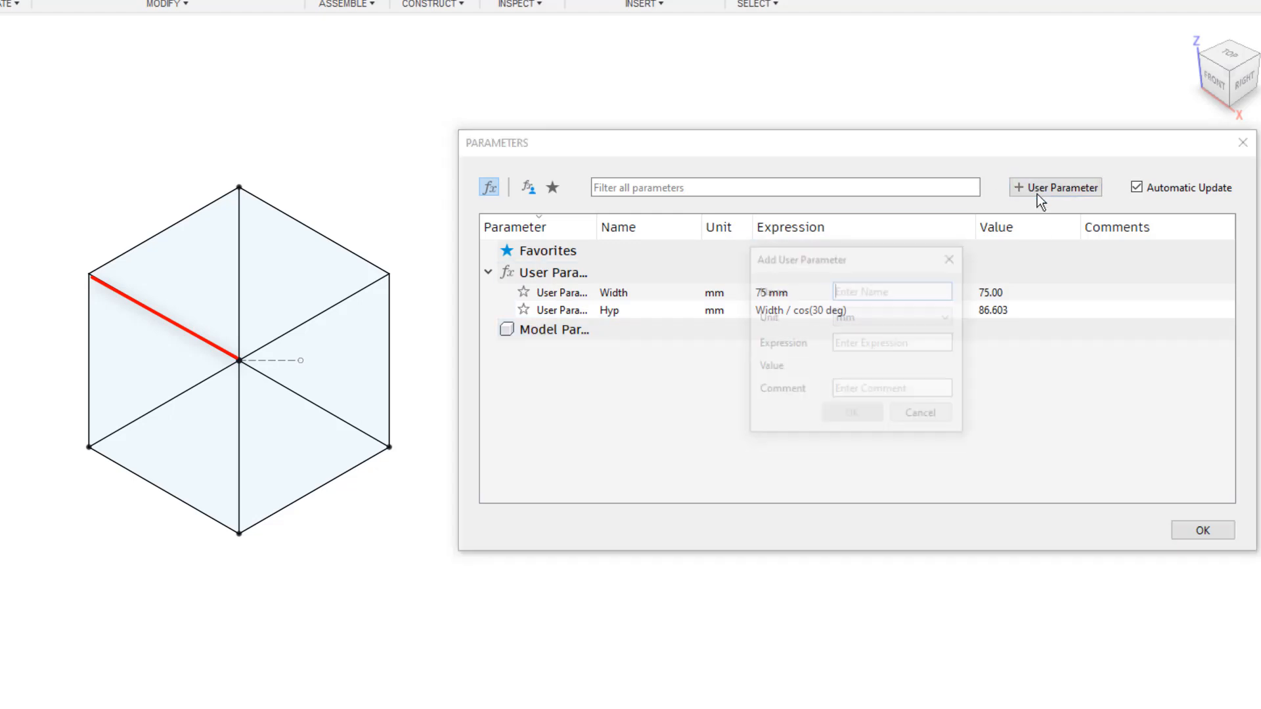
pyautogui.moveTo(905, 268); pyautogui.dragTo(1184, 264)
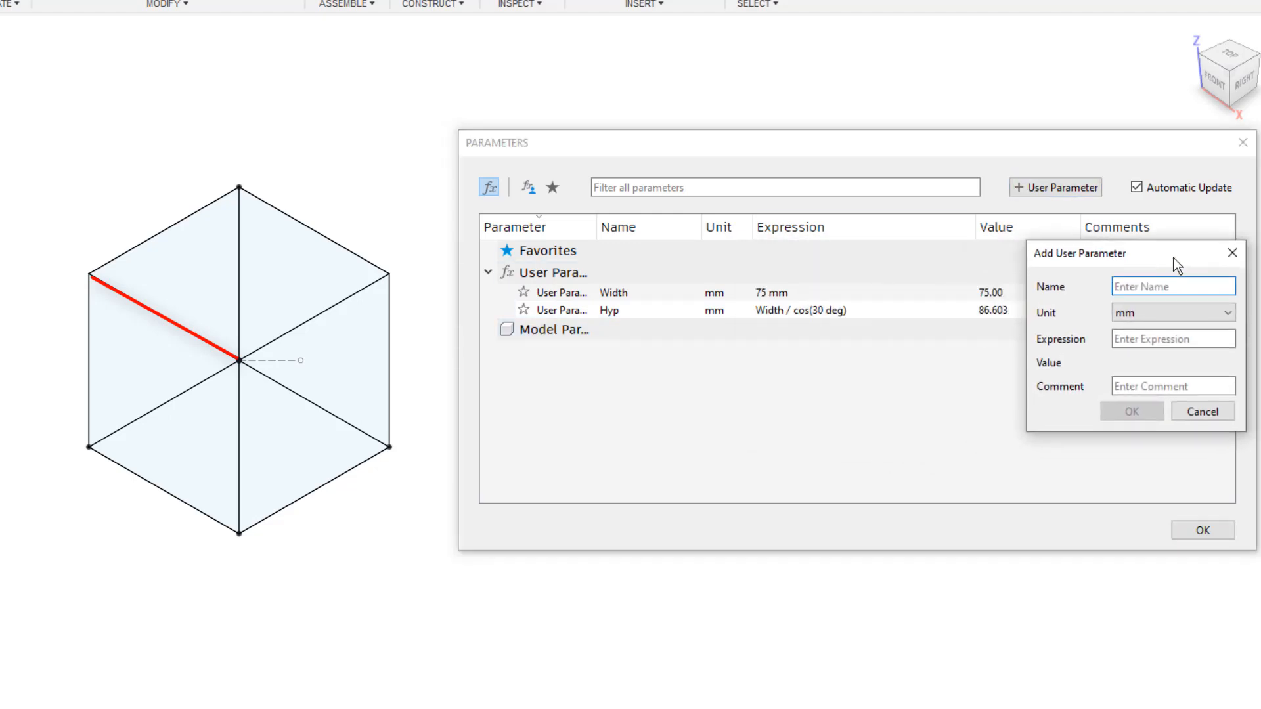
pyautogui.write('A')
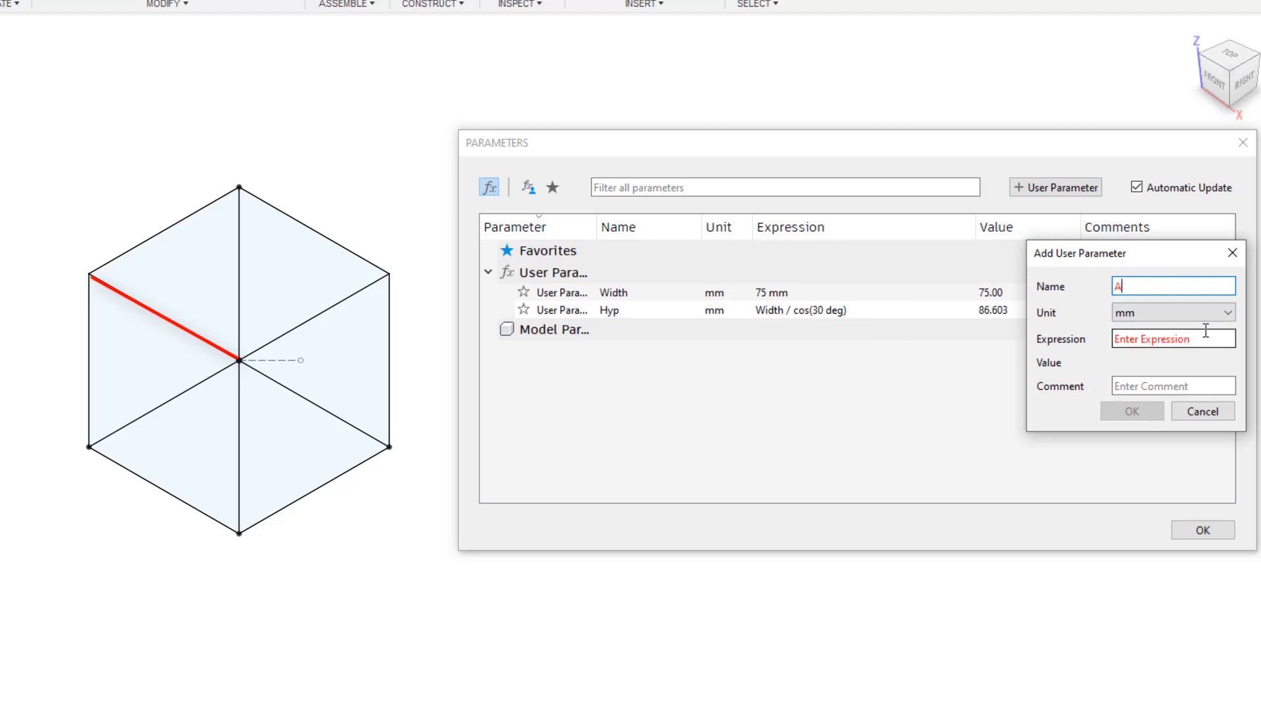
pyautogui.write('ltH')
pyautogui.press('BackSpace')
pyautogui.write('Hyp')
pyautogui.press('Tab')
pyautogui.press('Tab')
pyautogui.write('100')
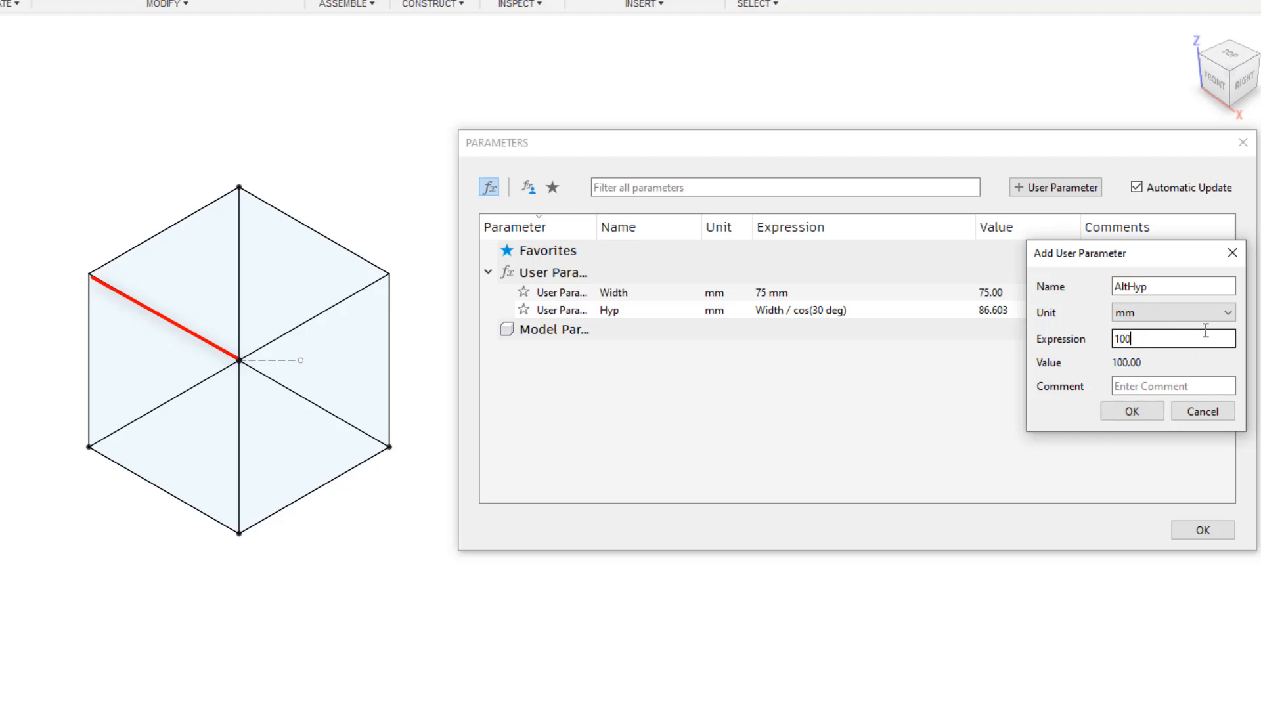
pyautogui.press('BackSpace')
pyautogui.press('BackSpace')
pyautogui.press('BackSpace')
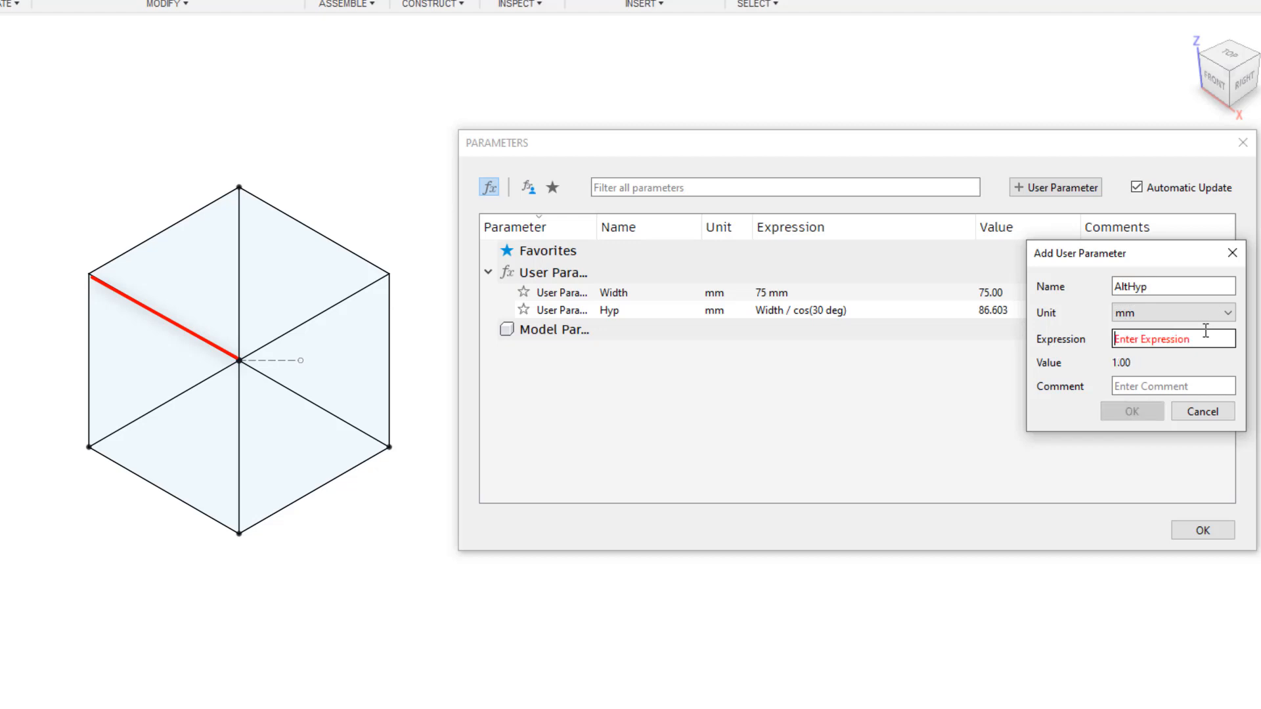
pyautogui.write('86')
pyautogui.press('Return')
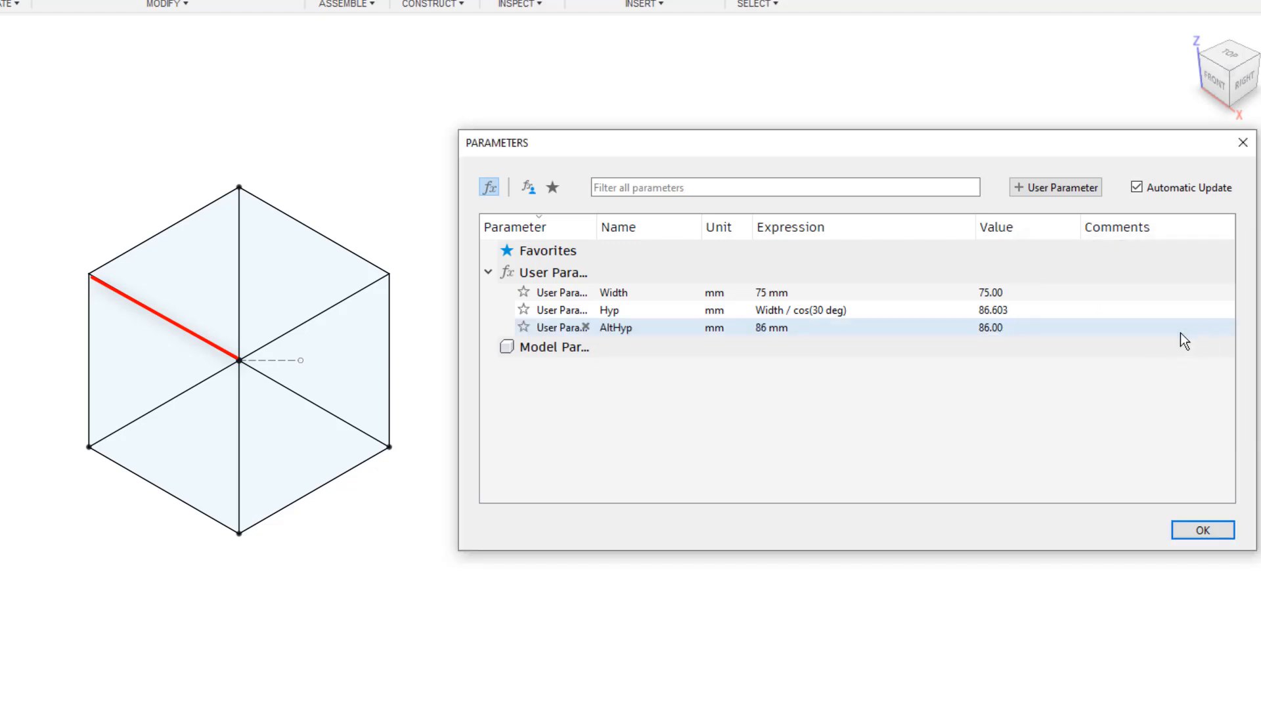
# Step: Add a user parameter AltWidth in mm with the expression AltHyp * cos(30 deg)
pyautogui.click(1070, 187)
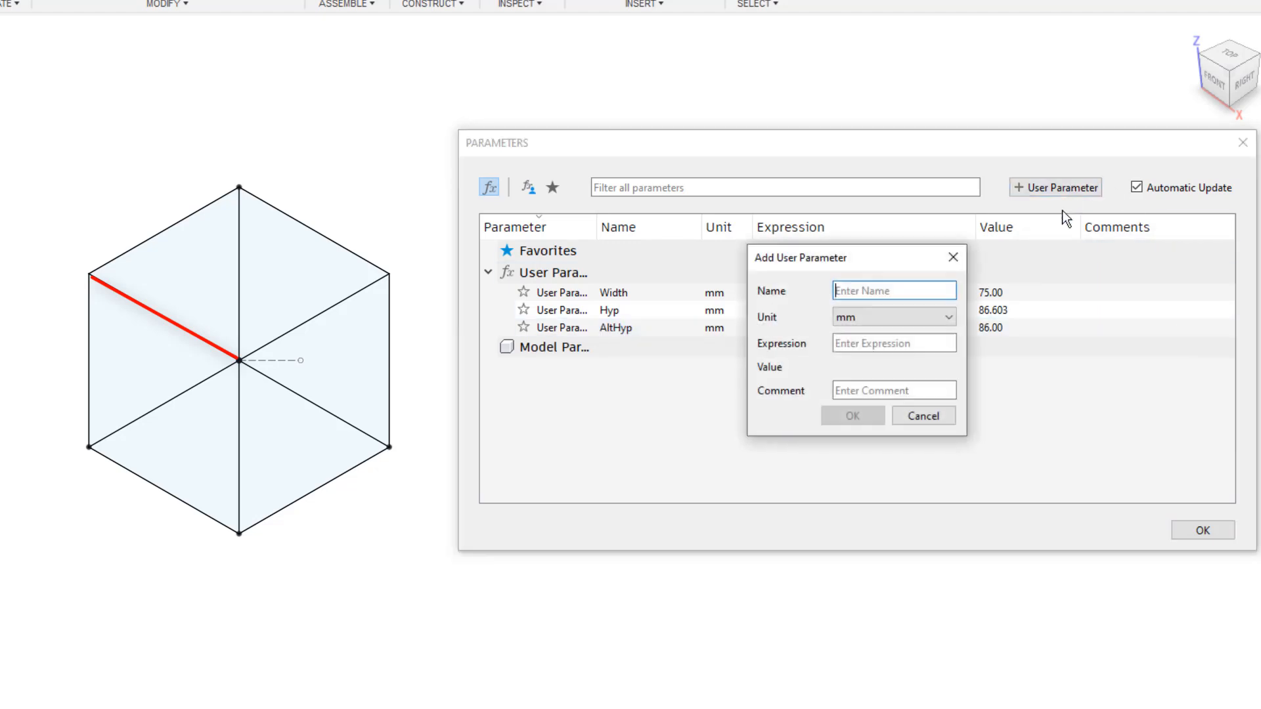
pyautogui.write('AltWidth')
pyautogui.press('Tab')
pyautogui.write('AltHyp')
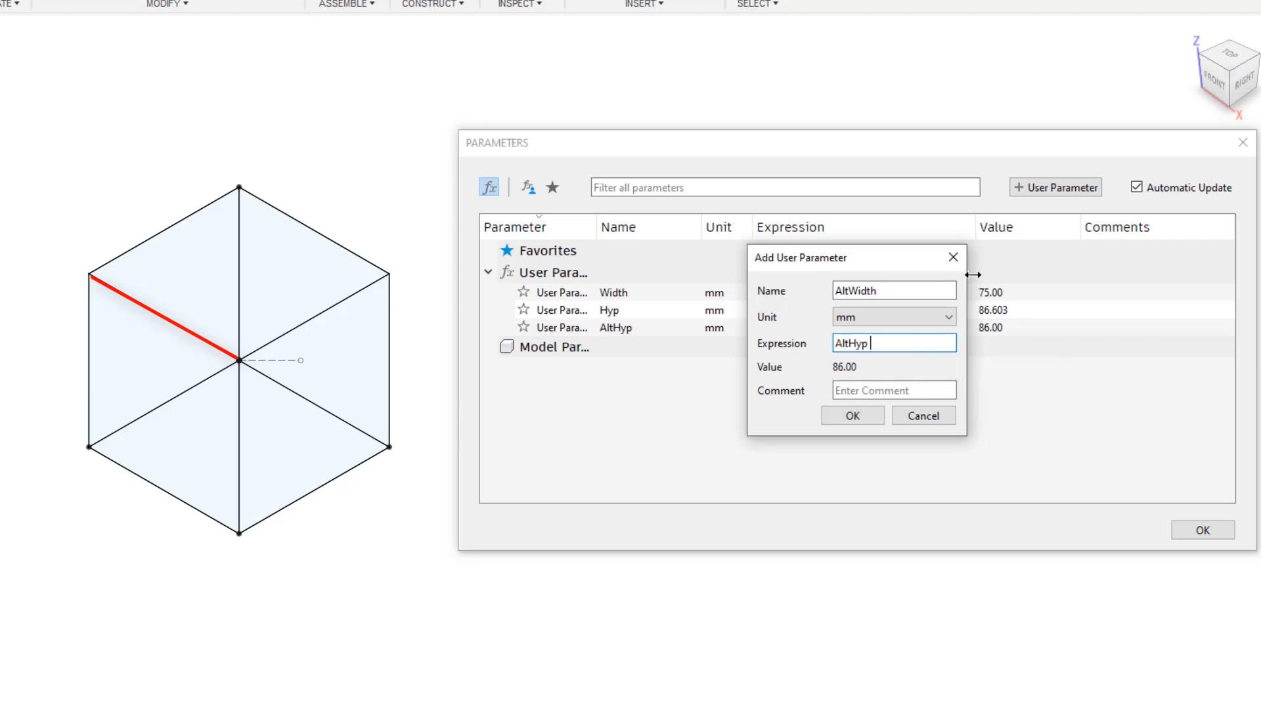
pyautogui.write(' * cos(30deg)')
pyautogui.press('Return')
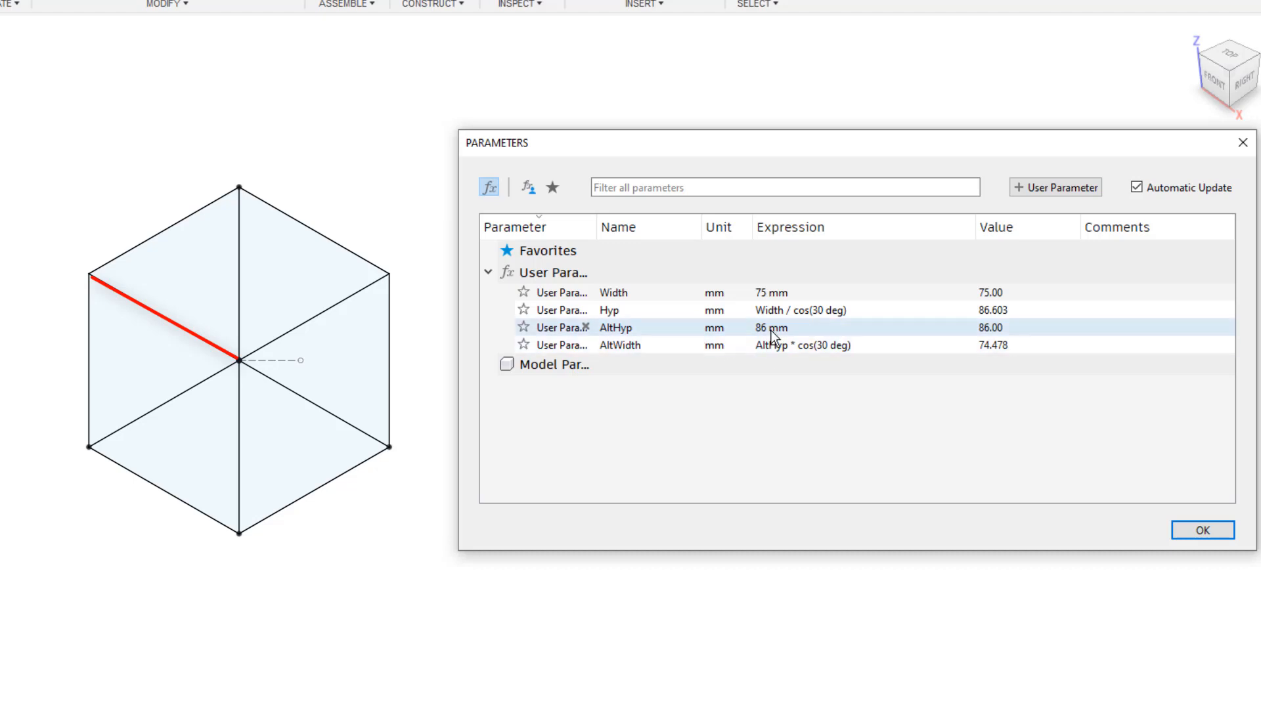
# Step: Delete the AltWidth and AltHyp user parameters
pyautogui.click(585, 343)
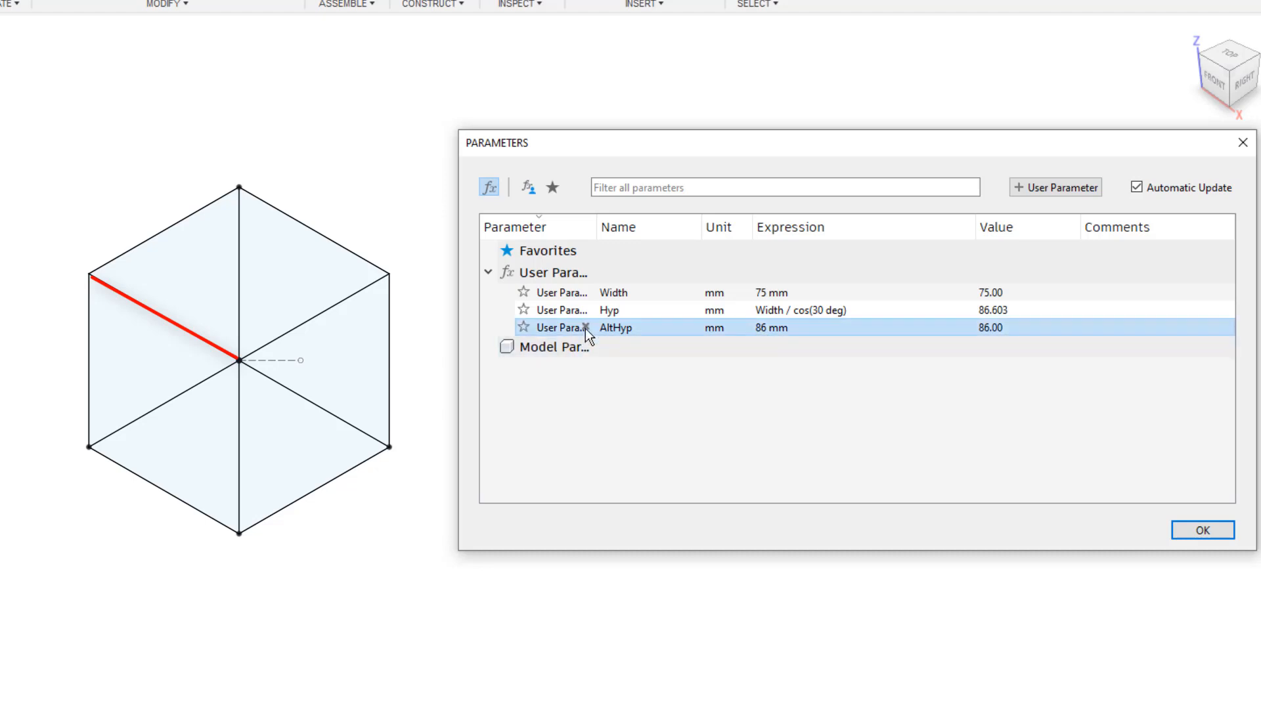
pyautogui.click(585, 328)
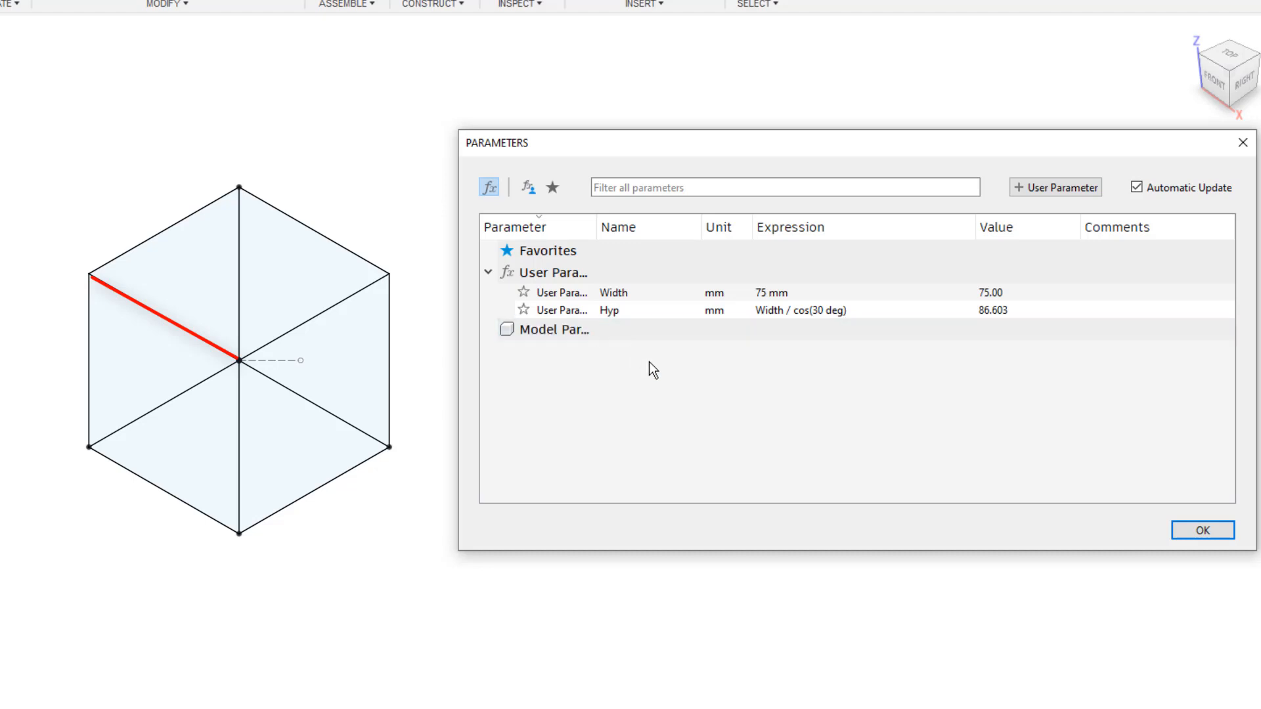
# Step: Add a user parameter RibWidth in mm with the expression 15
pyautogui.click(1054, 188)
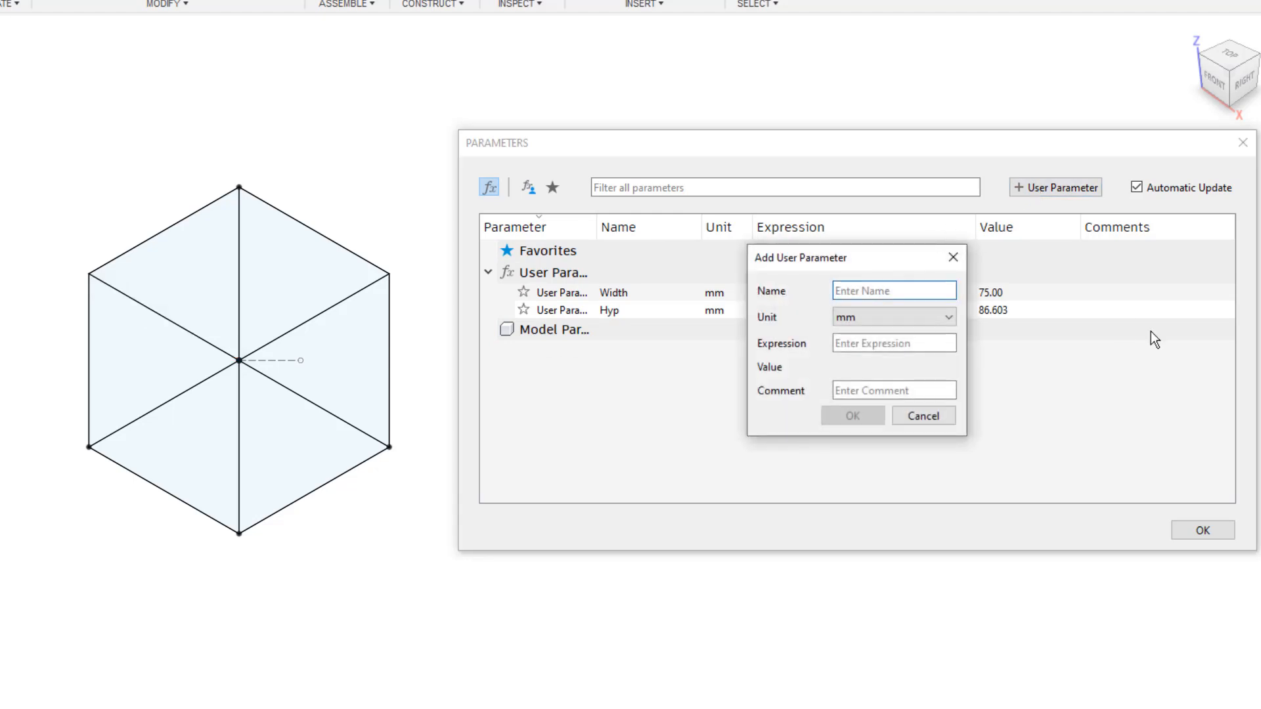
pyautogui.write('RibWidth')
pyautogui.press('Tab')
pyautogui.press('Tab')
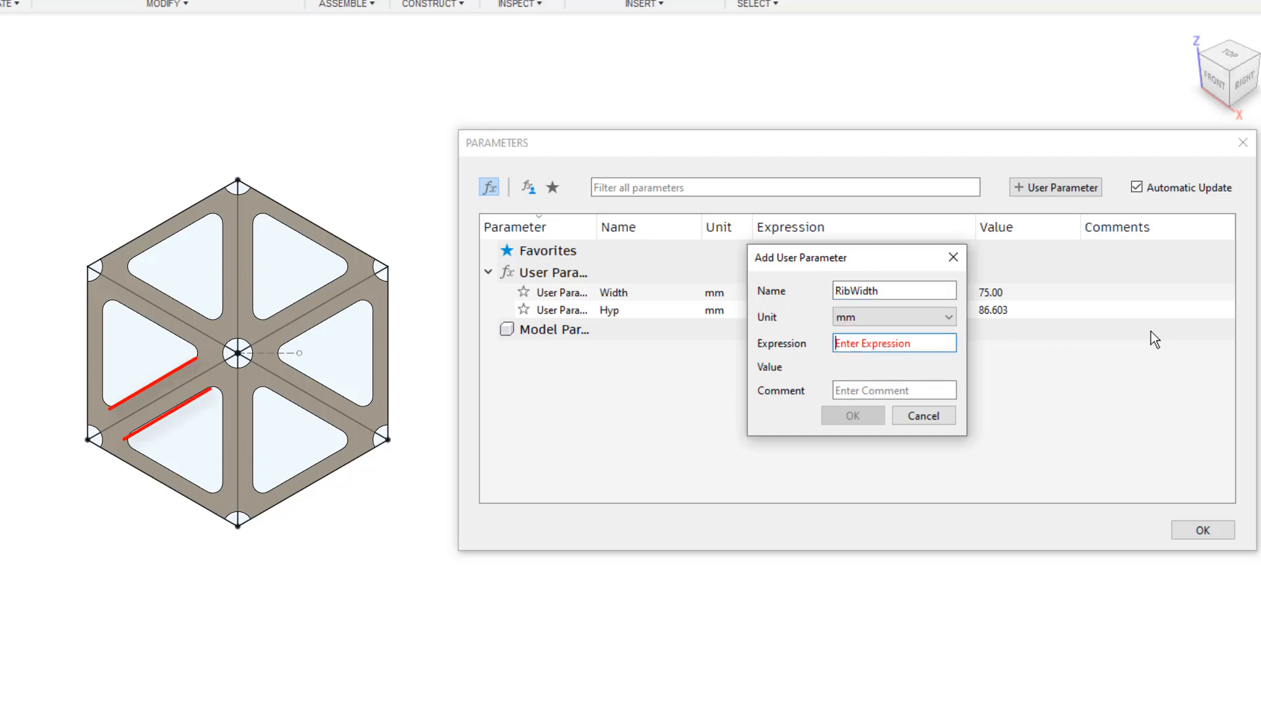
pyautogui.write('15')
pyautogui.press('Return')
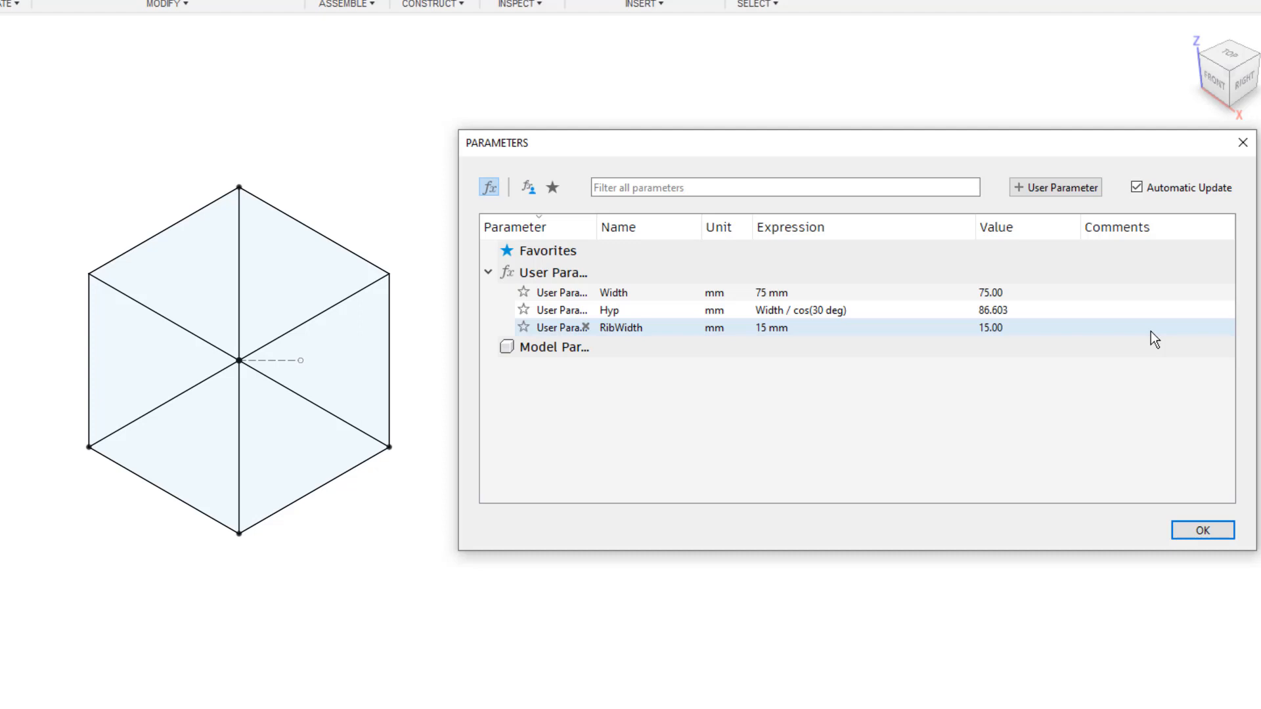
# Step: Add a user parameter Height in mm with the expression Hyp * 2 and close the parameters table
pyautogui.click(1058, 187)
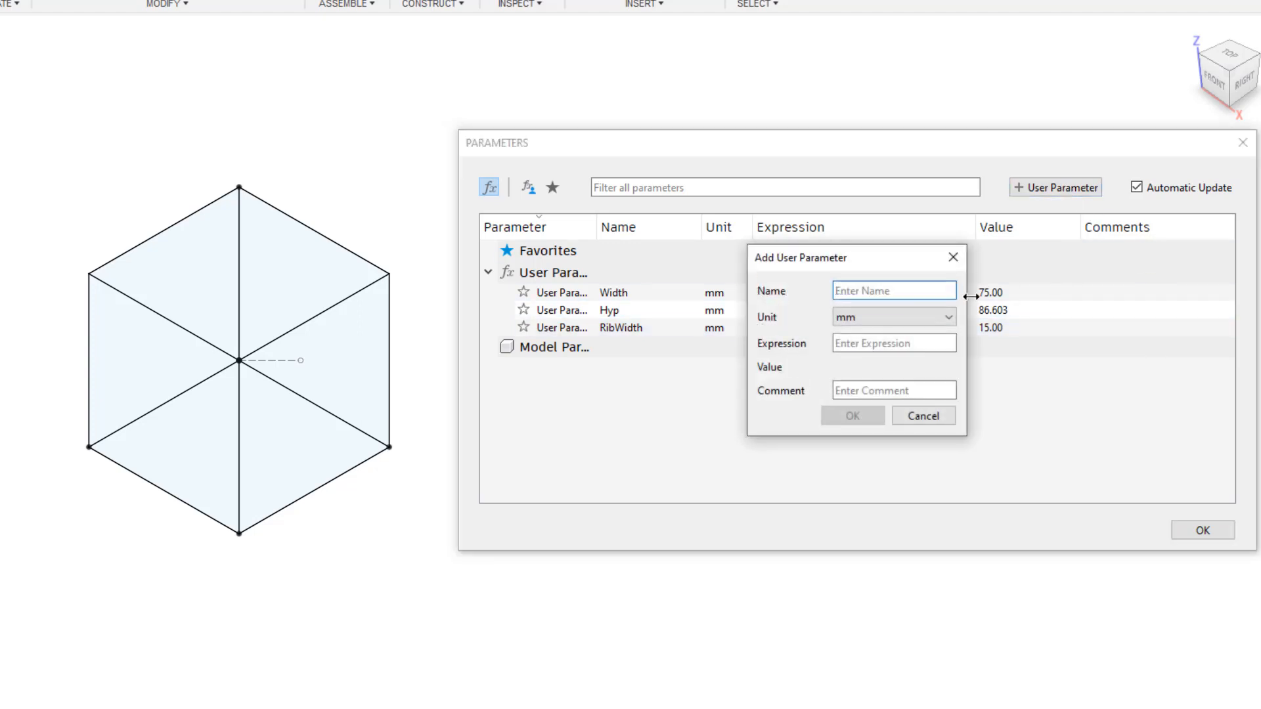
pyautogui.write('Height')
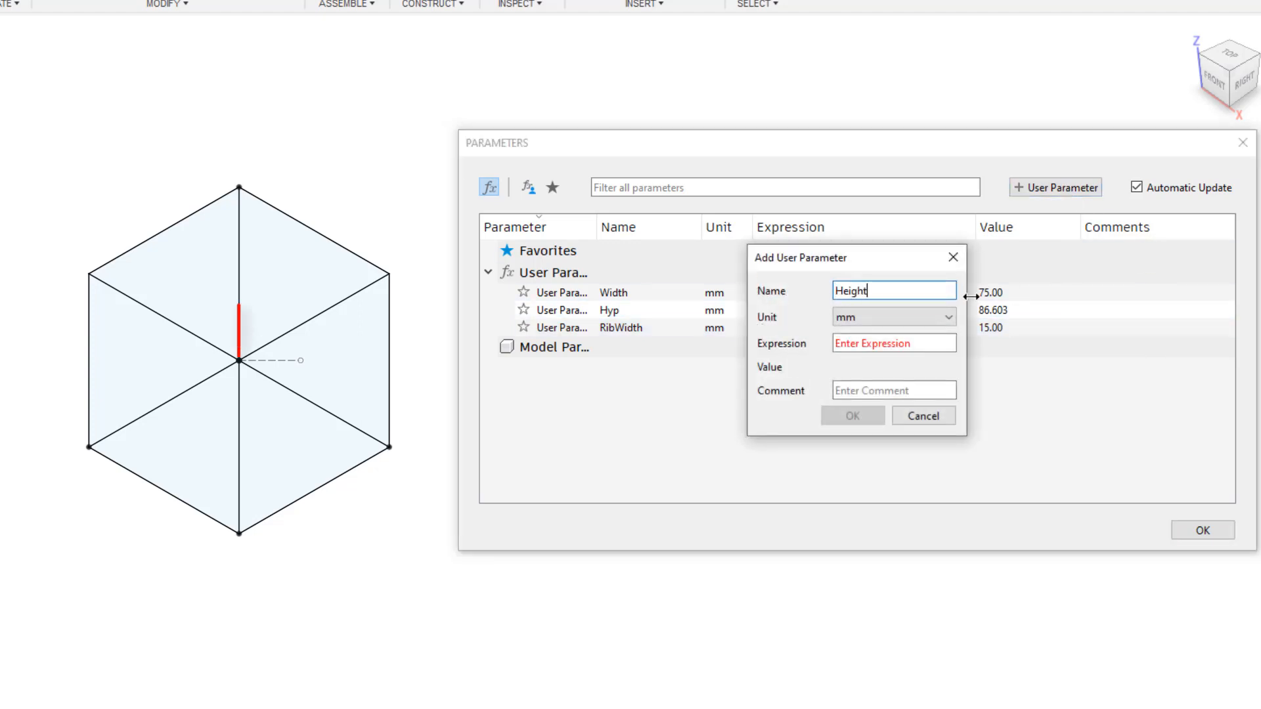
pyautogui.press('Tab')
pyautogui.press('Tab')
pyautogui.write('Hyp')
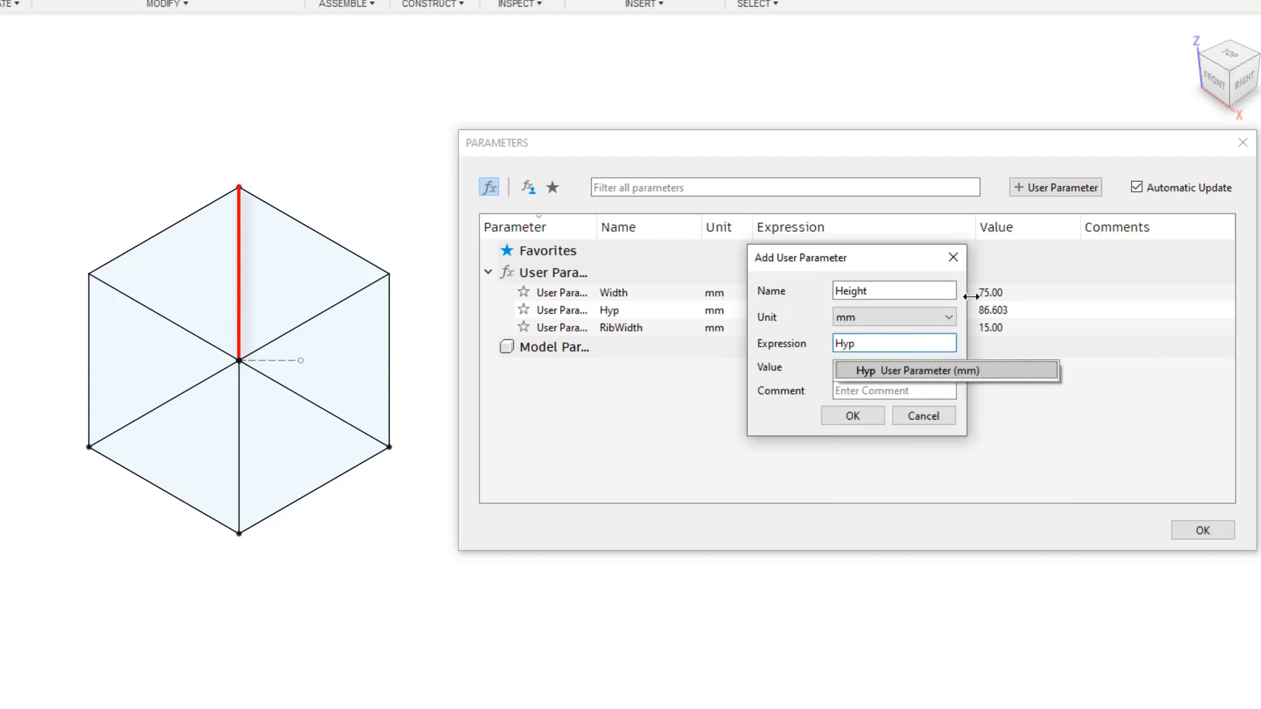
pyautogui.write(' * 2')
pyautogui.press('Return')
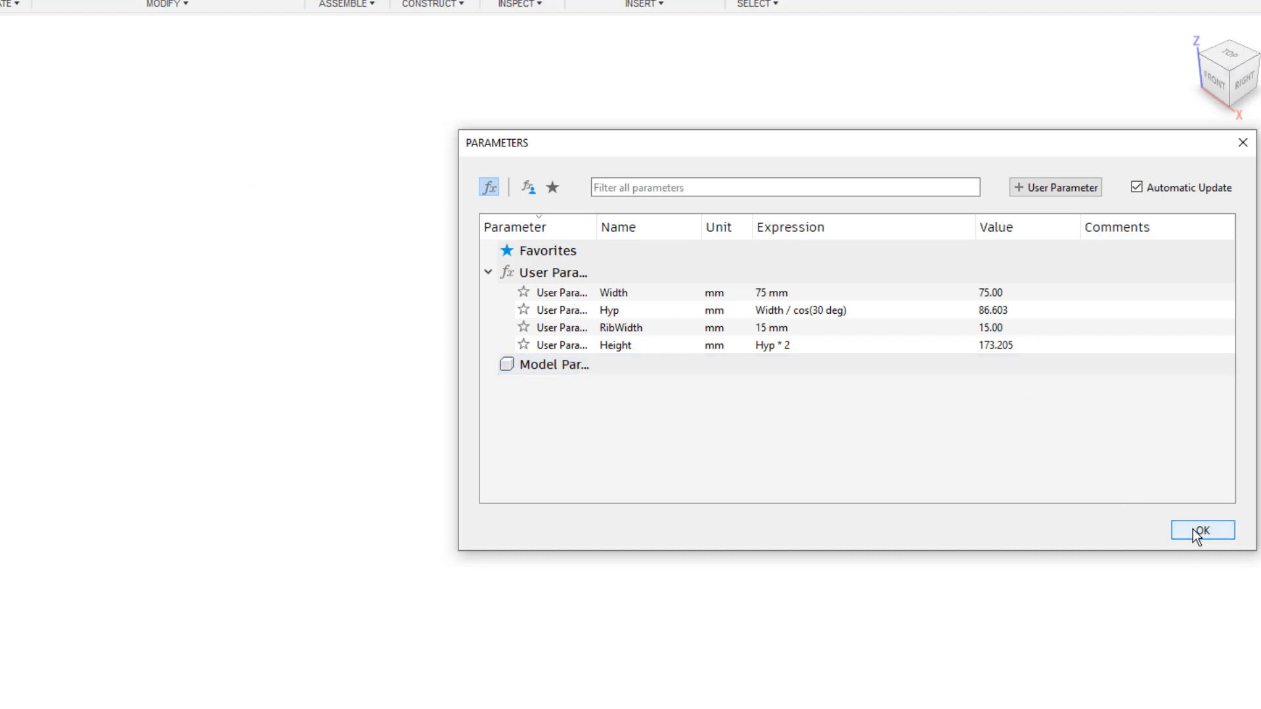
pyautogui.click(1196, 530)
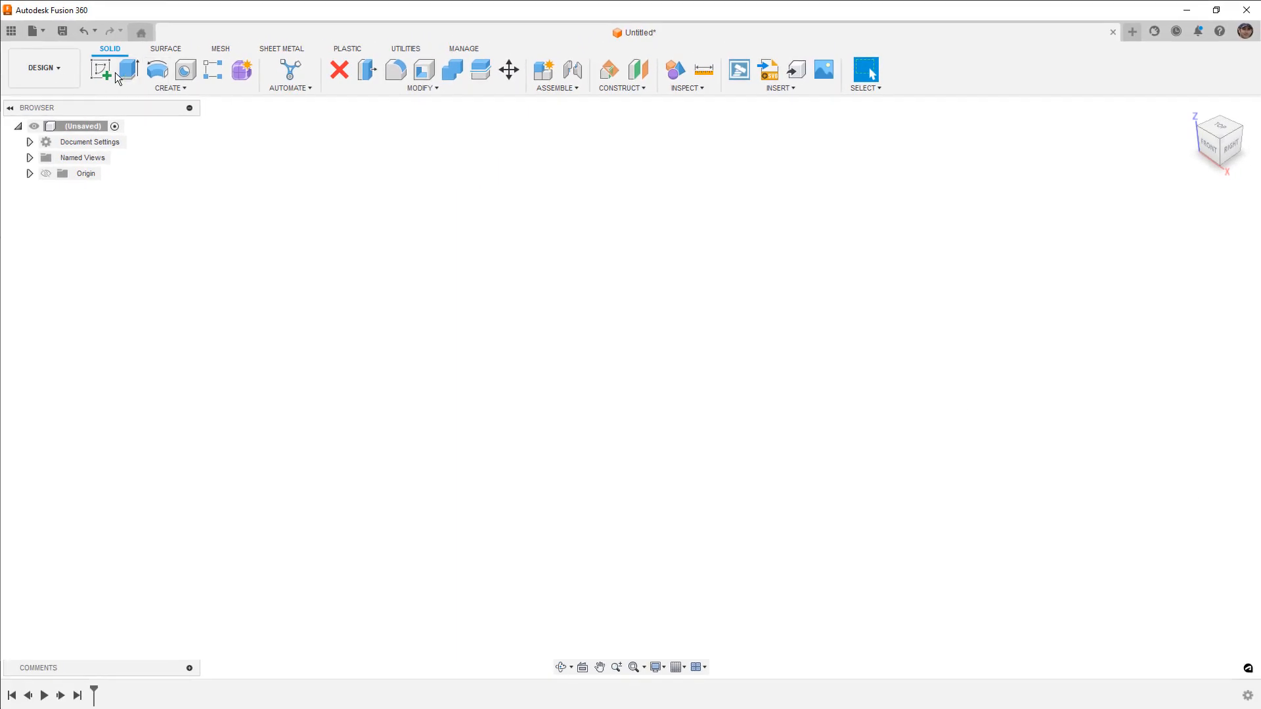
# Step: Start a sketch on the top plane and draw a closed triangle from the origin to a vertical edge about 49 mm to its left
pyautogui.click(26, 51)
pyautogui.click(695, 386)
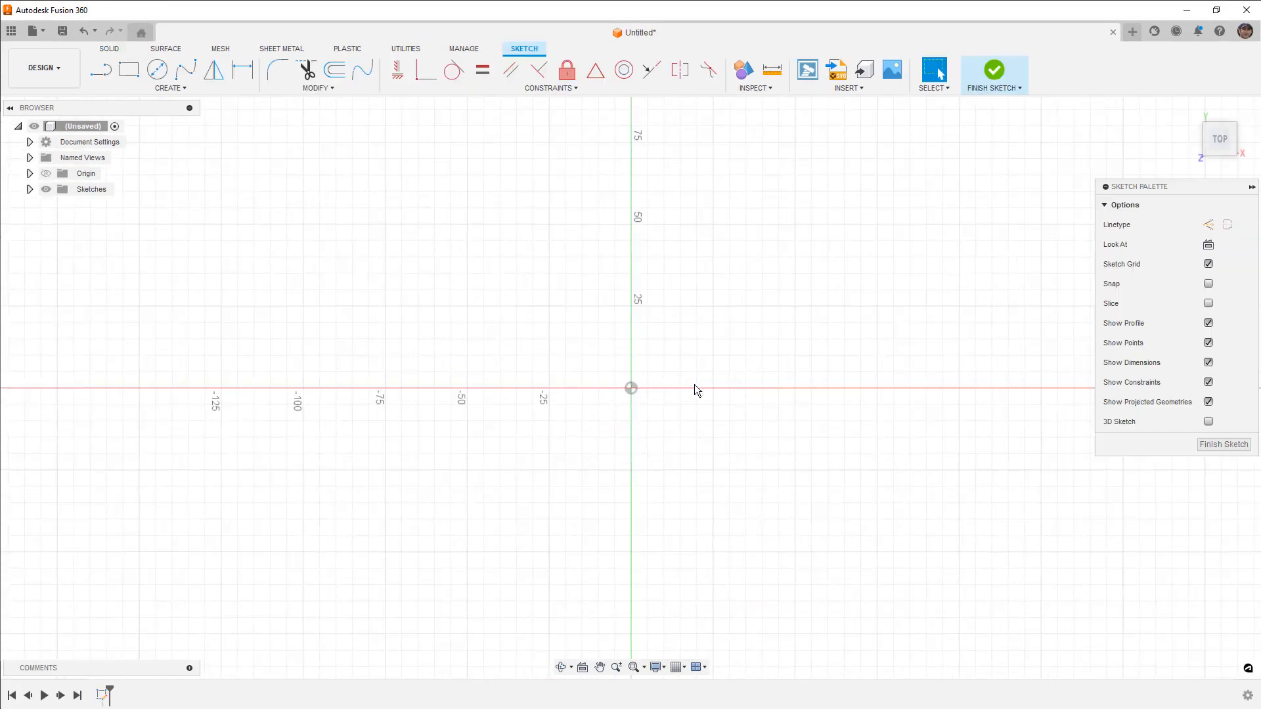
pyautogui.click(100, 69)
pyautogui.click(631, 418)
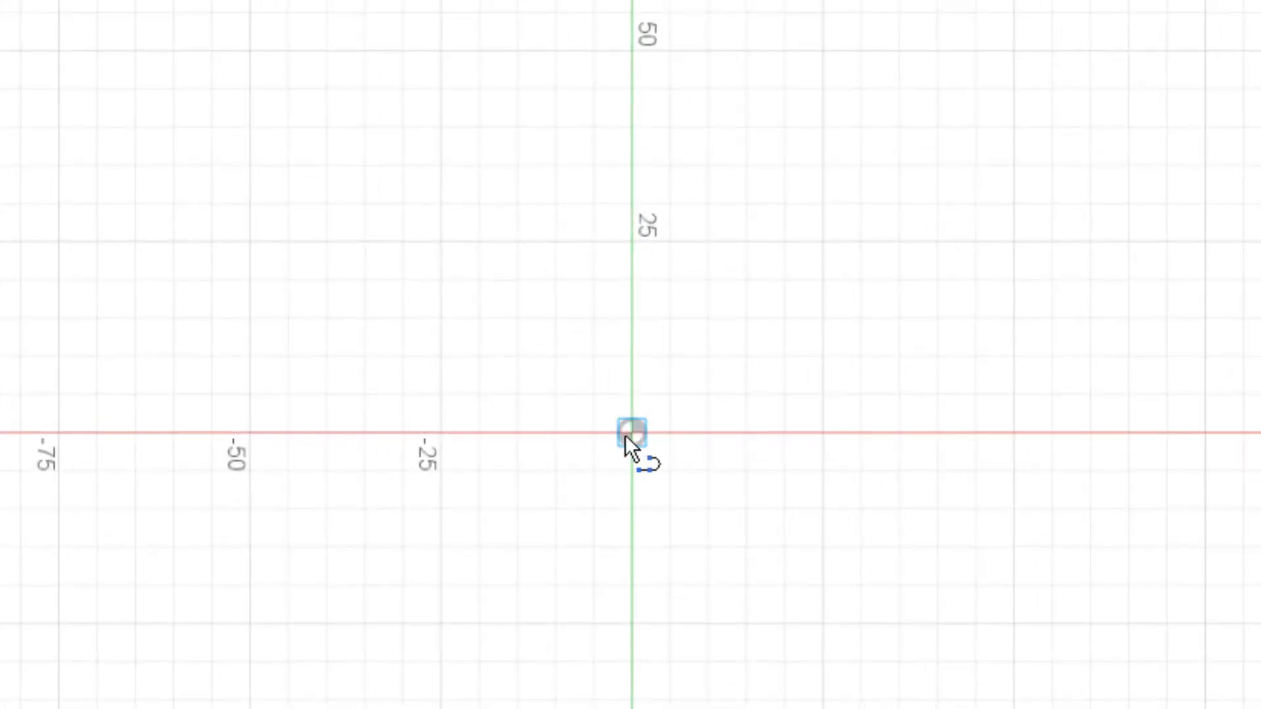
pyautogui.click(257, 226)
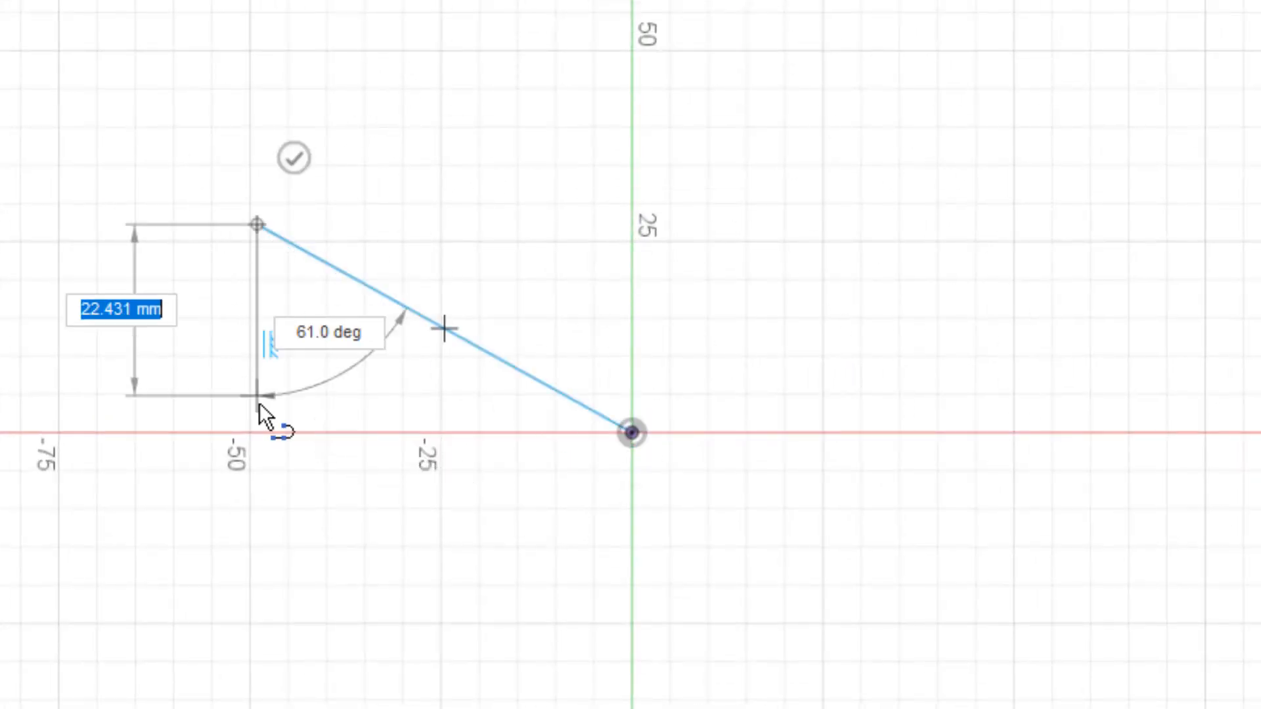
pyautogui.click(256, 593)
pyautogui.click(629, 438)
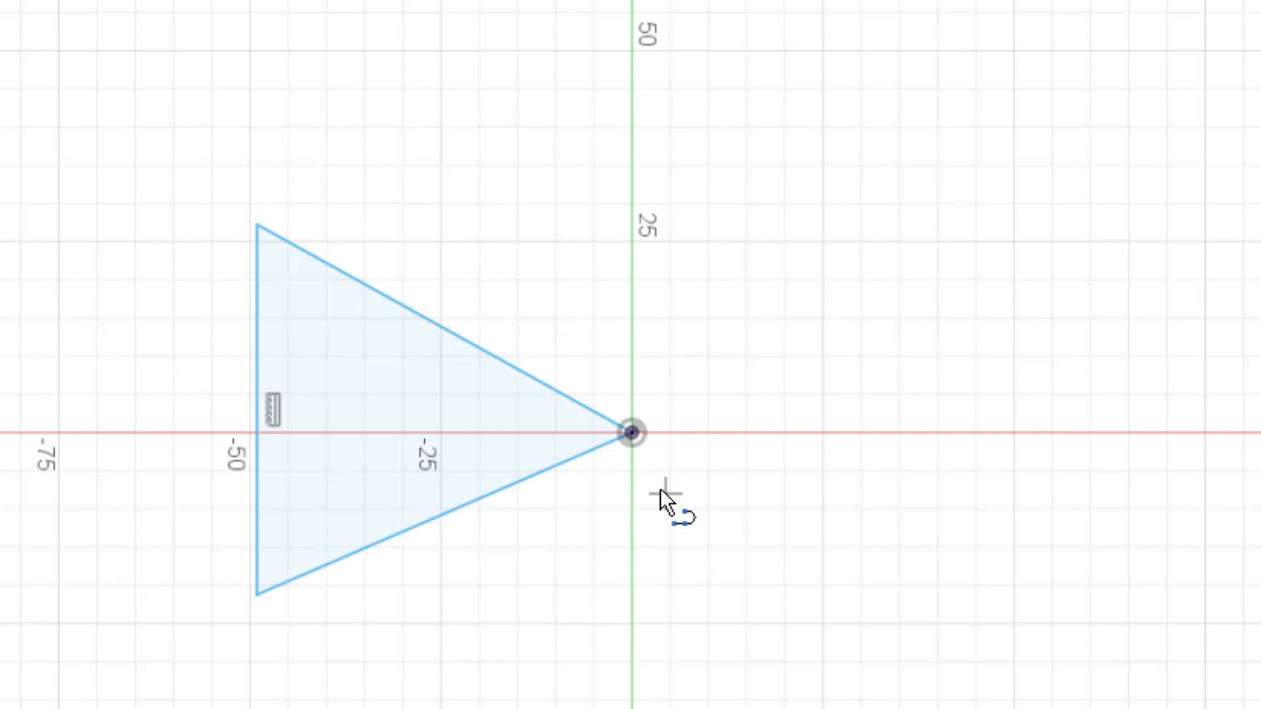
# Step: Draw a line from the midpoint of the triangle's vertical edge to the origin and constrain it horizontal
pyautogui.click(257, 409)
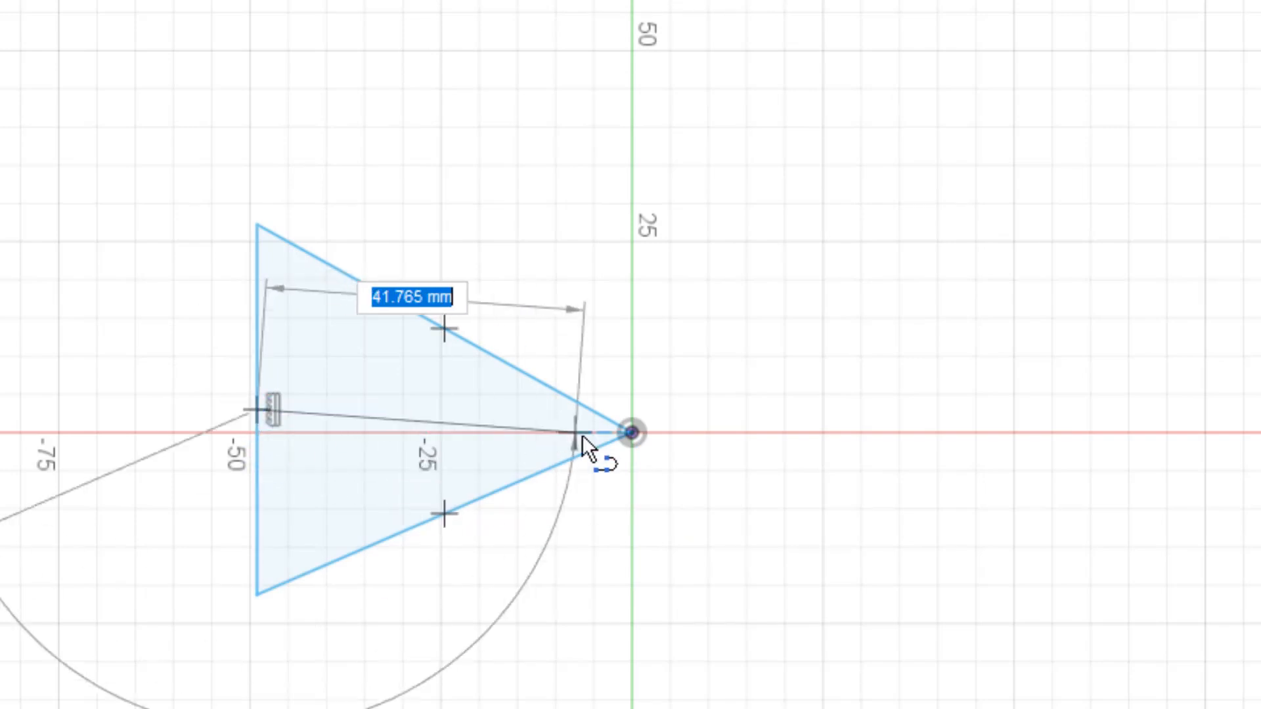
pyautogui.click(631, 433)
pyautogui.press('Escape')
pyautogui.click(516, 383)
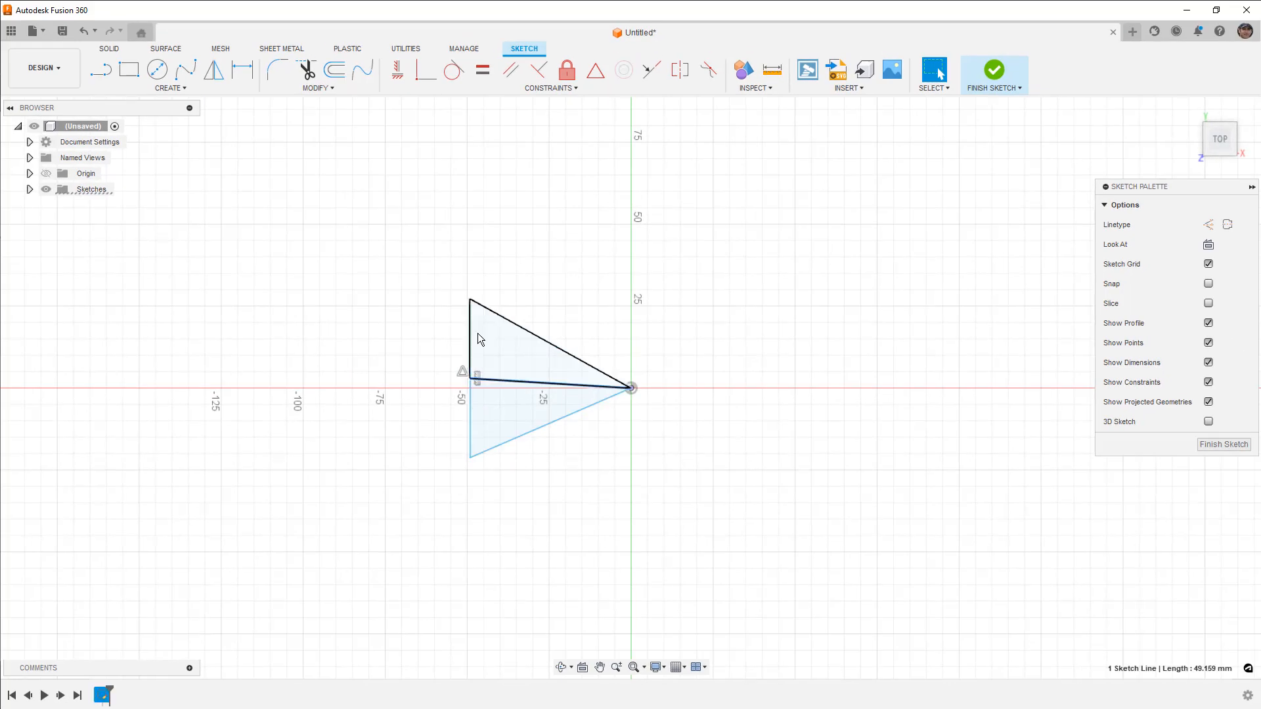
pyautogui.click(397, 68)
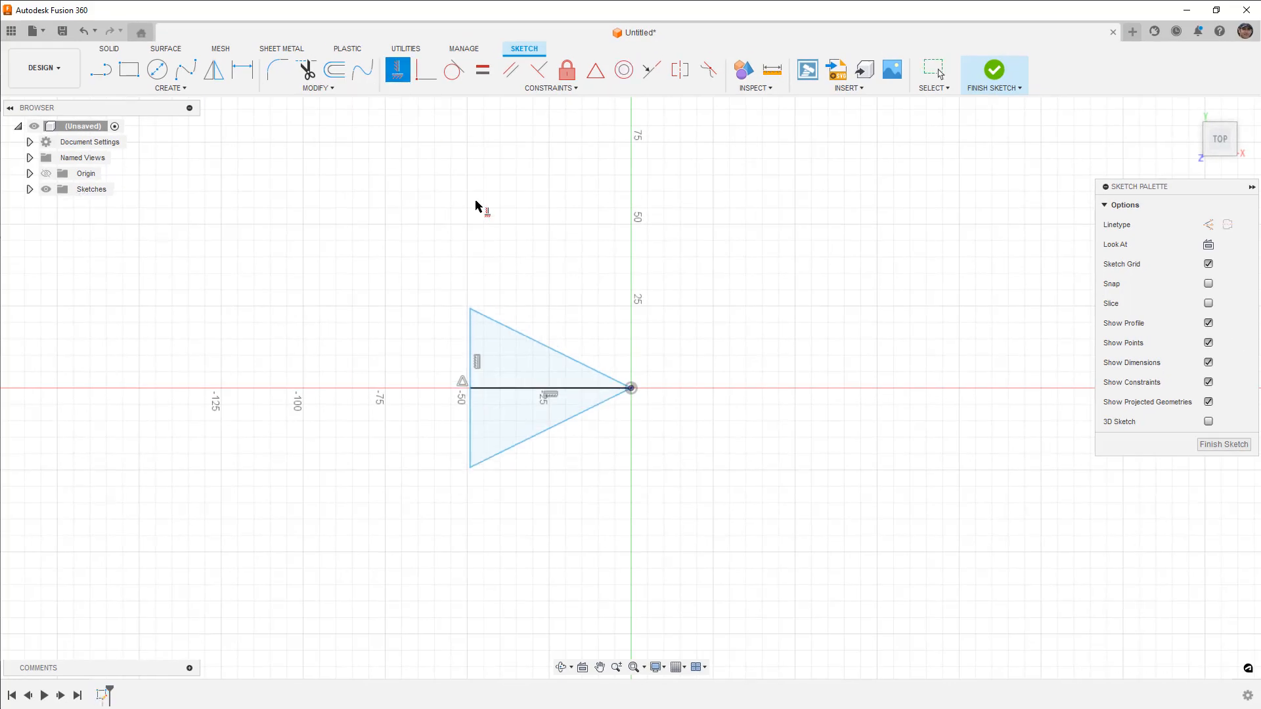
# Step: Convert the horizontal centre line of the triangle to construction geometry
pyautogui.click(516, 394)
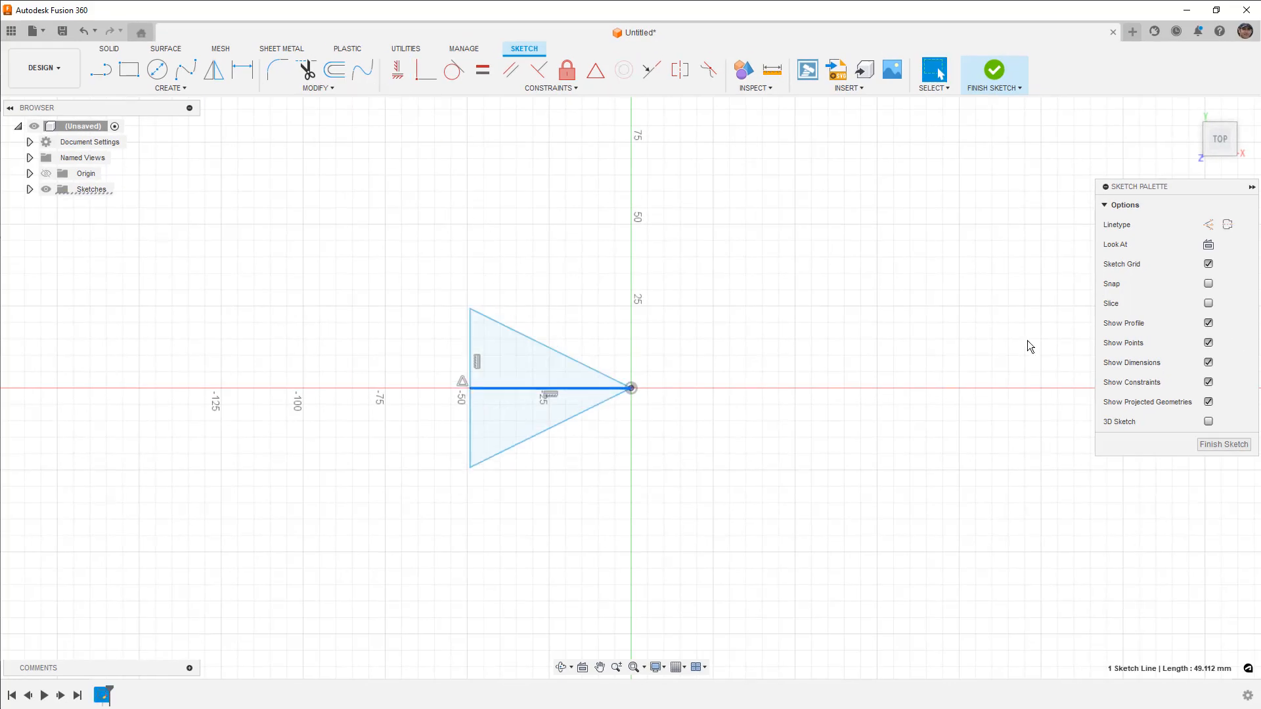
pyautogui.press('x')
pyautogui.click(1207, 226)
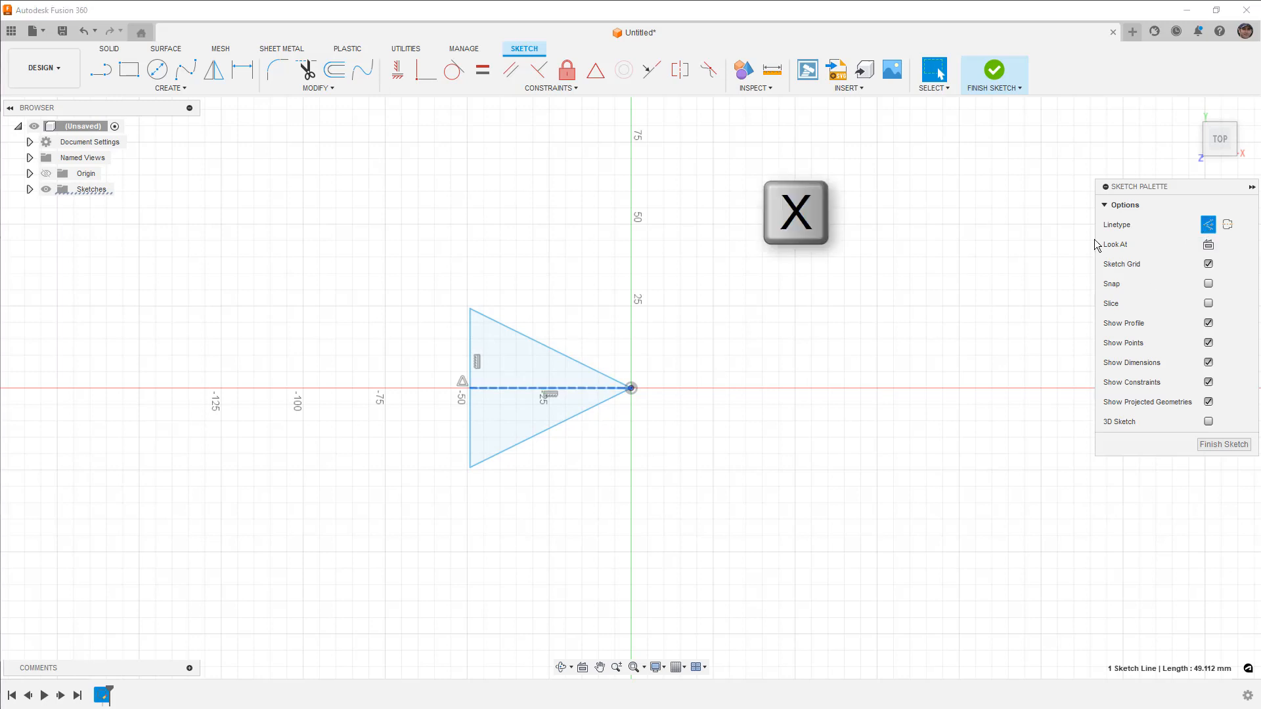
pyautogui.click(694, 294)
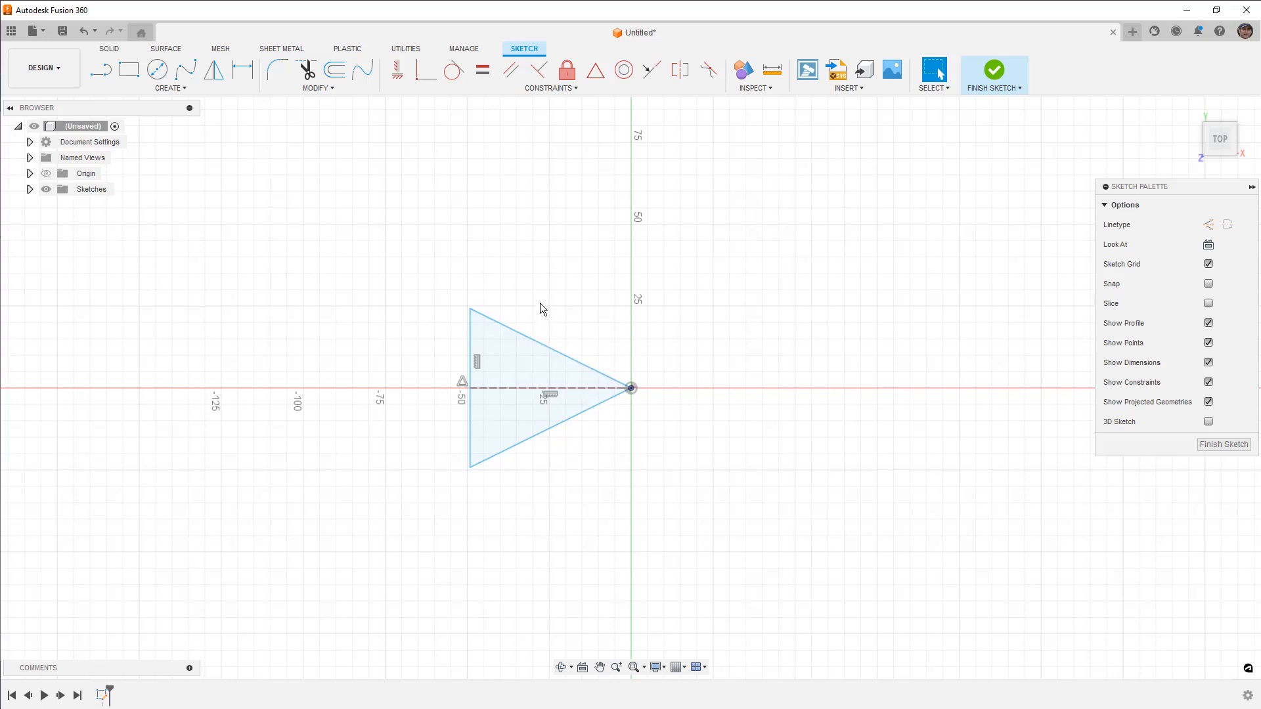
# Step: Draw two outer triangles linking the base triangle's upper and lower corners to the vertical axis, with a shared vertical line through the origin
pyautogui.press('l')
pyautogui.click(470, 308)
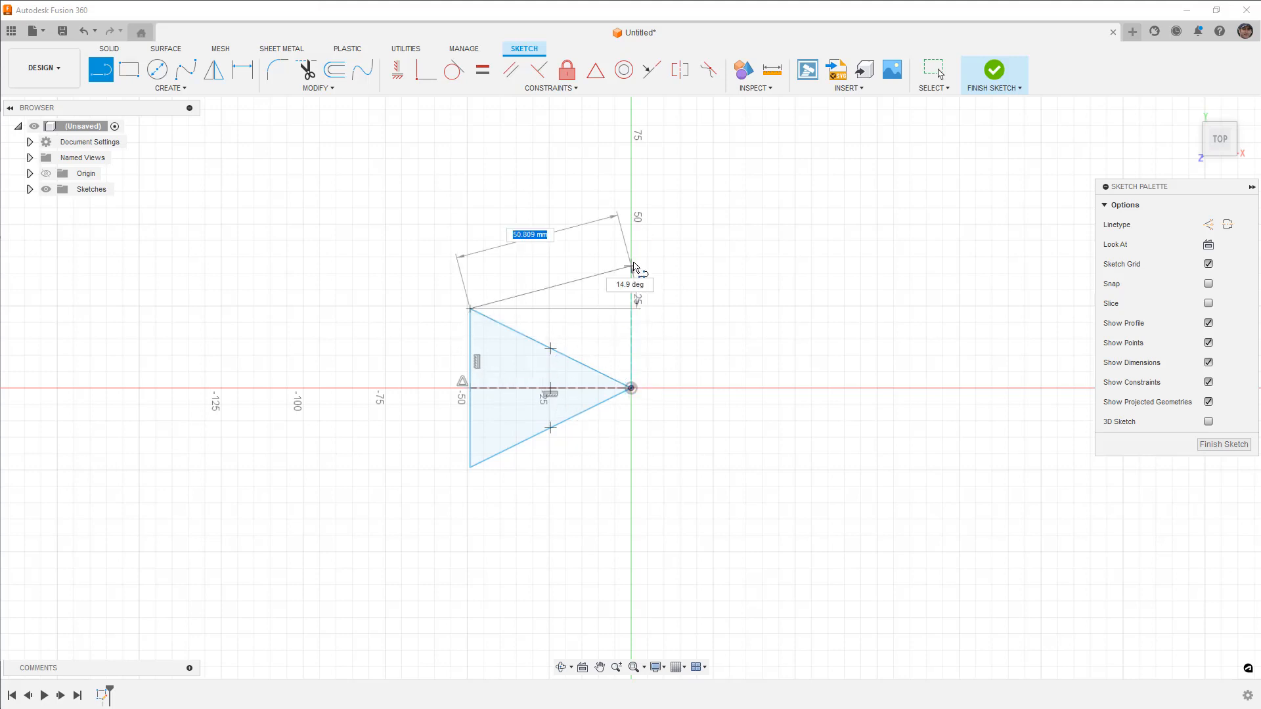
pyautogui.click(631, 230)
pyautogui.click(630, 388)
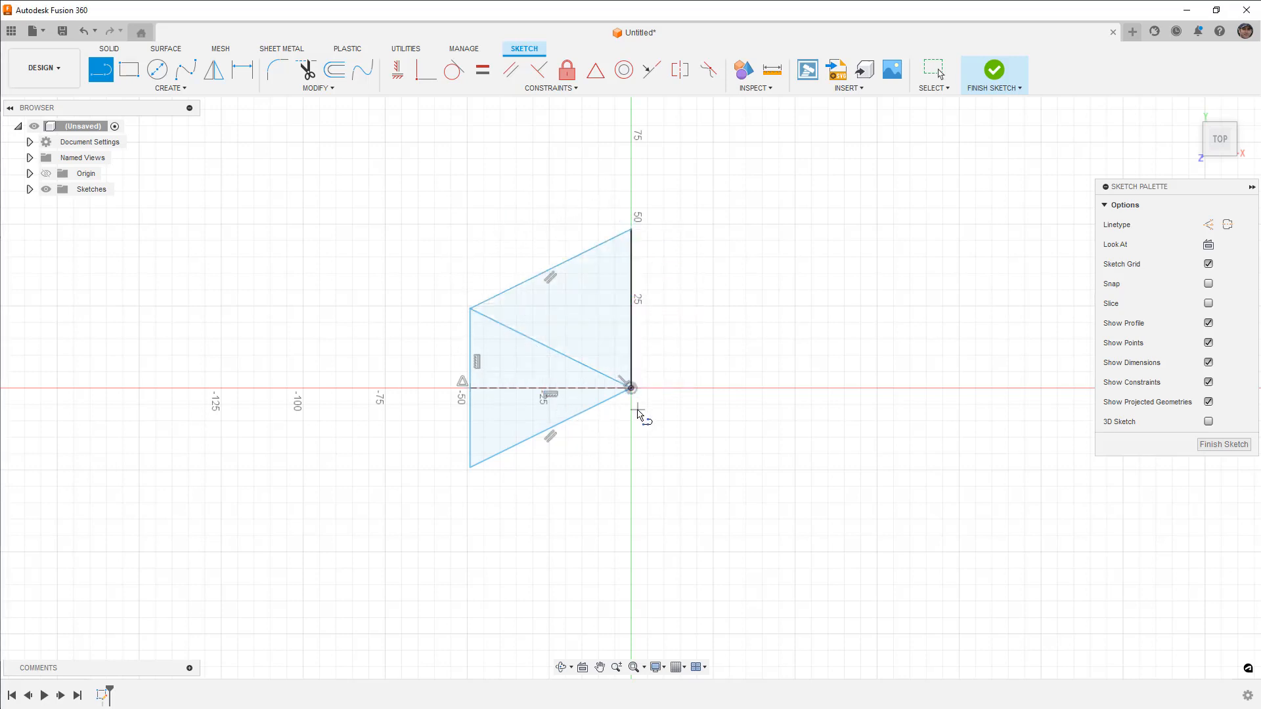
pyautogui.click(631, 551)
pyautogui.click(471, 468)
# Step: Make the upper slanted outer edge equal to the vertical edge, then move the topmost vertex to about 56 mm above the origin
pyautogui.click(483, 69)
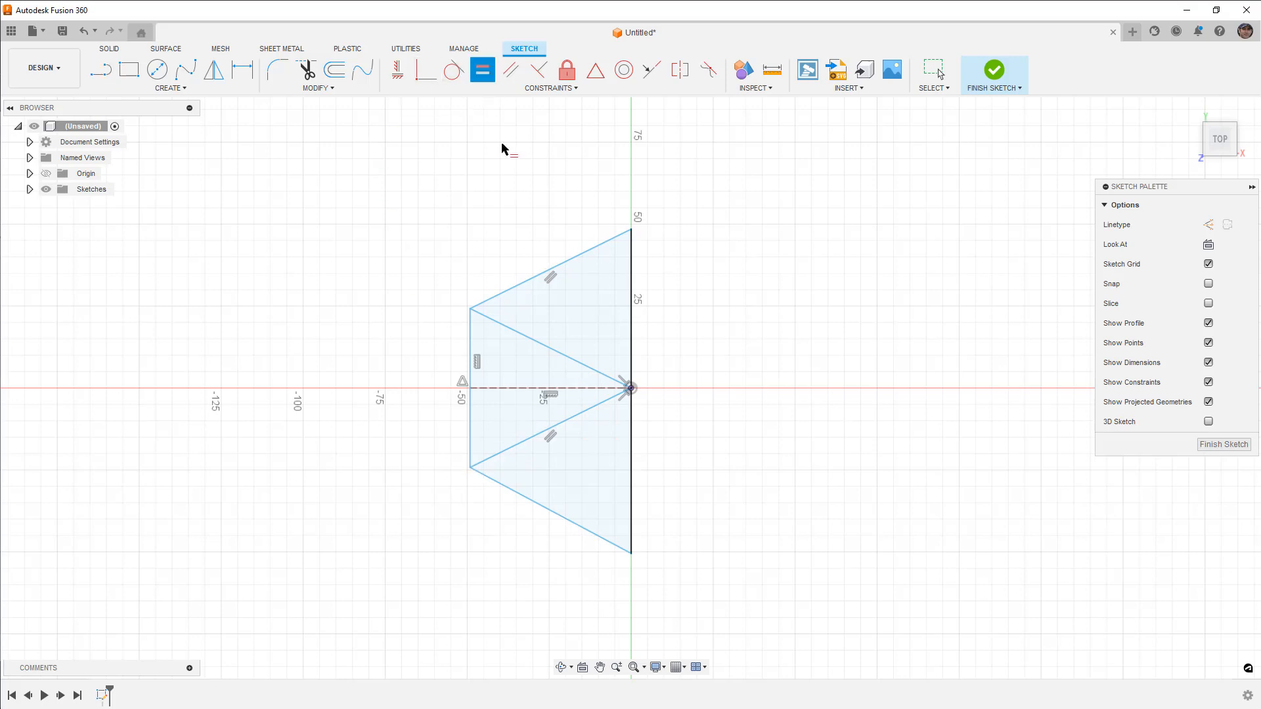
pyautogui.click(544, 273)
pyautogui.click(470, 339)
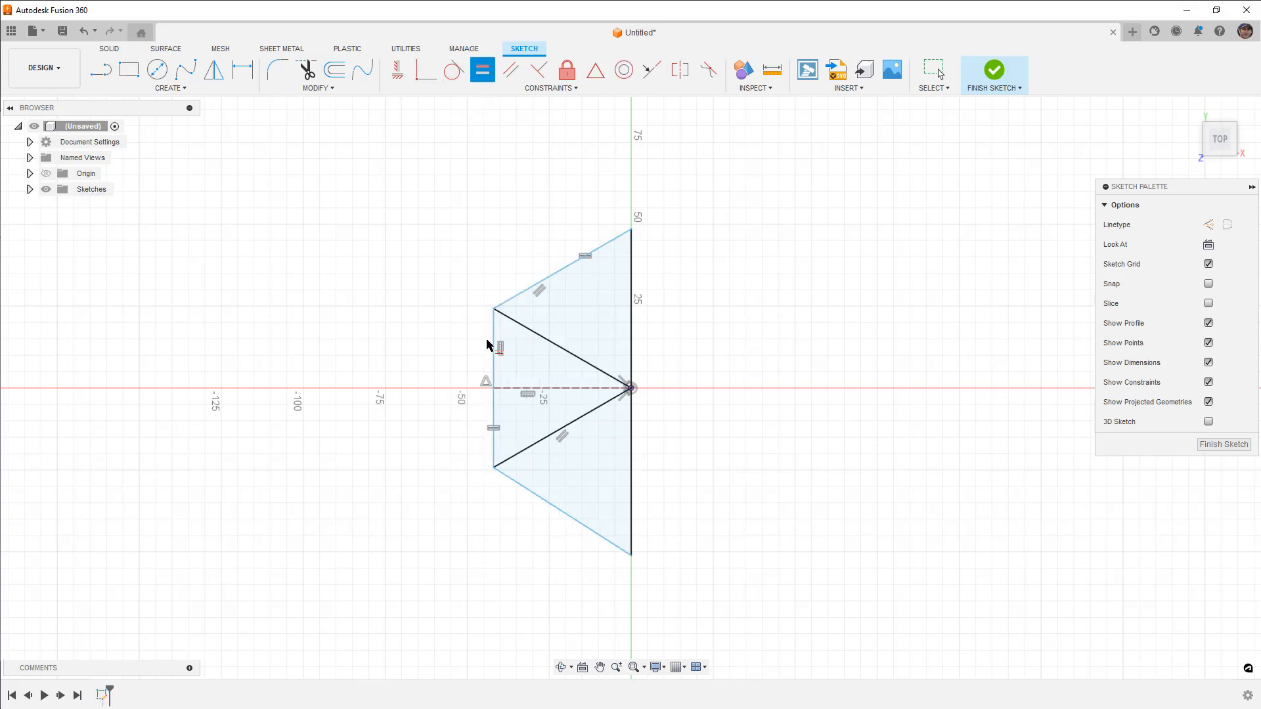
pyautogui.click(569, 528)
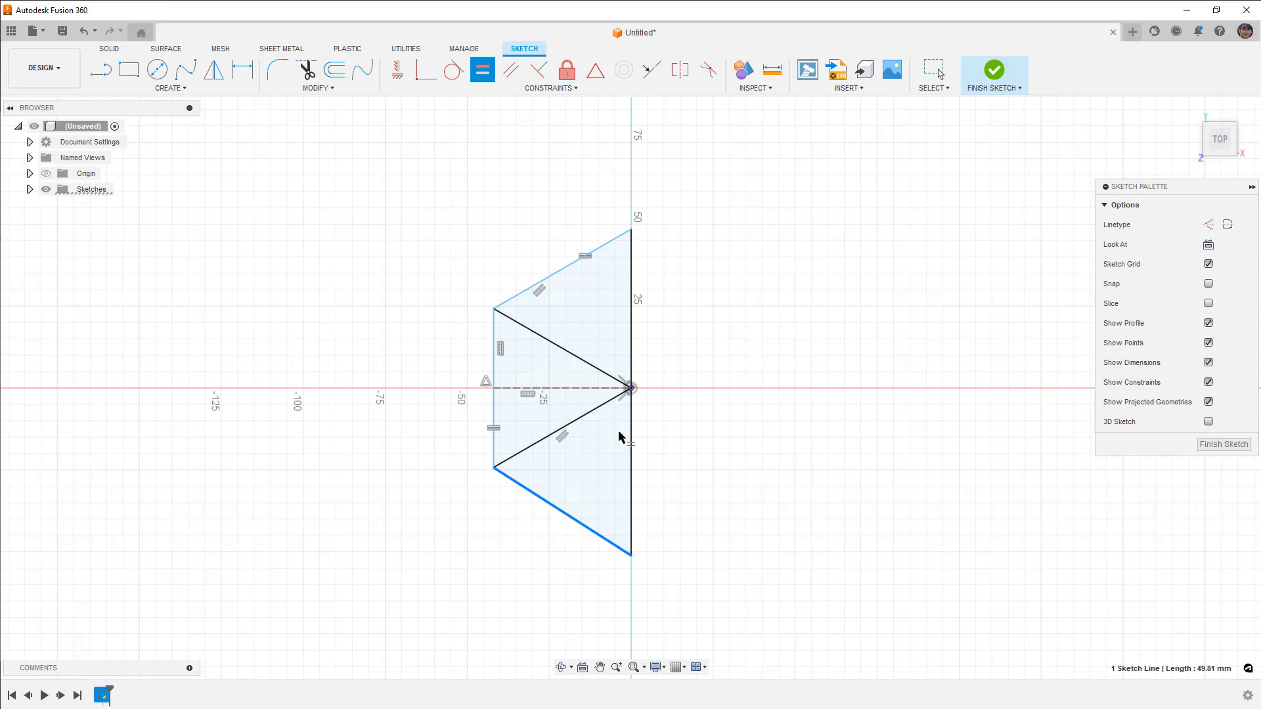
pyautogui.press('Escape')
pyautogui.moveTo(631, 229)
pyautogui.mouseDown()
pyautogui.moveTo(635, 205)
pyautogui.moveTo(641, 384)
pyautogui.moveTo(640, 197)
pyautogui.moveTo(636, 360)
pyautogui.moveTo(631, 205)
pyautogui.mouseUp()
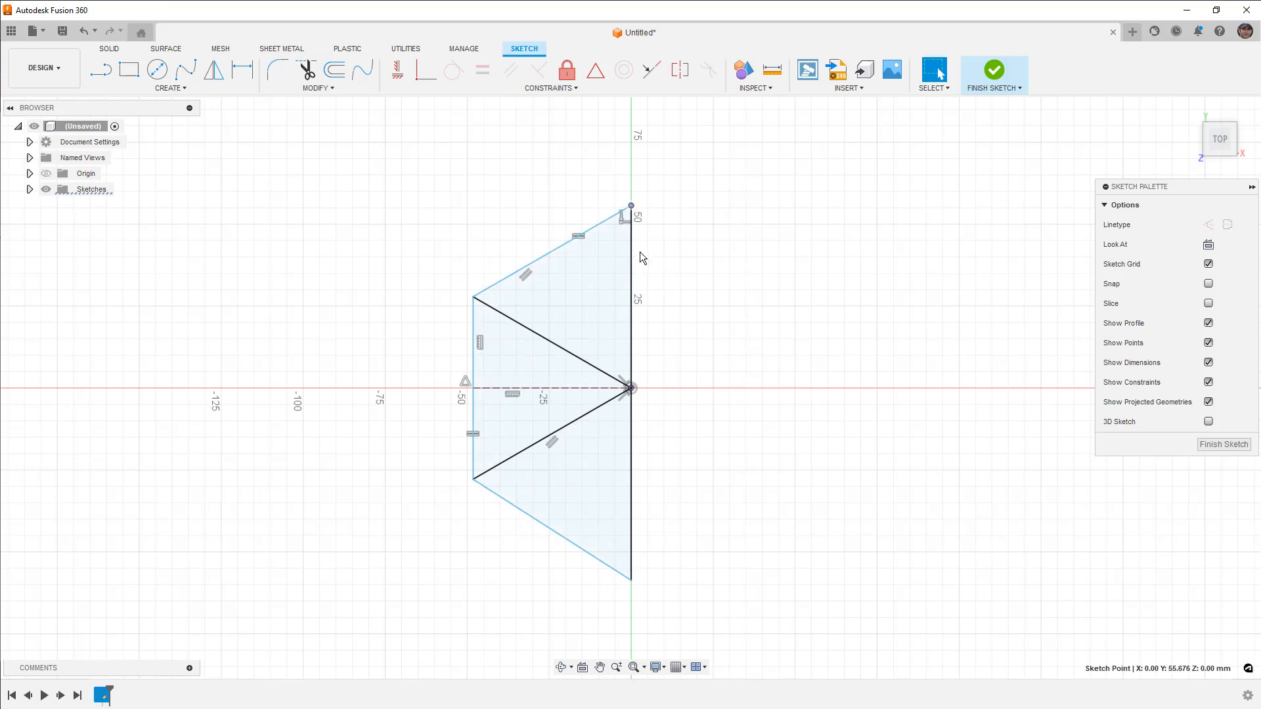
pyautogui.click(663, 302)
# Step: Add a driven angle dimension between the base triangle's vertical edge and its upper diagonal
pyautogui.press('d')
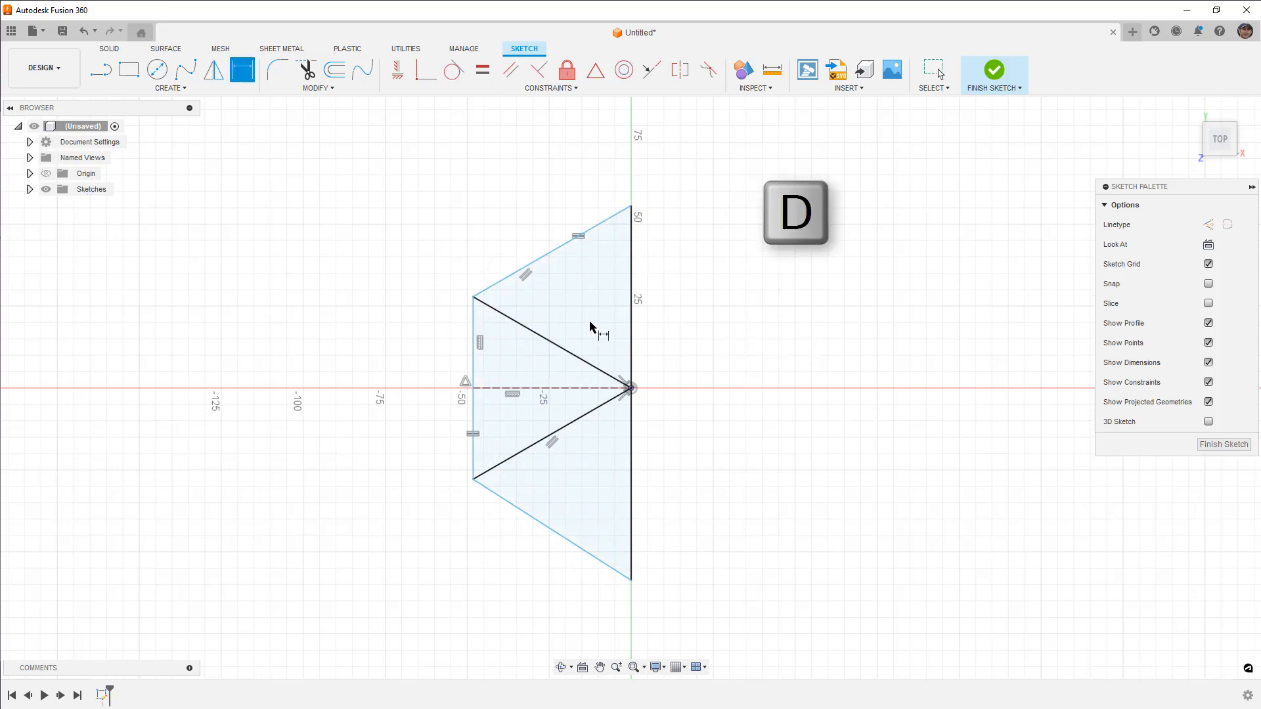
pyautogui.click(501, 315)
pyautogui.click(473, 332)
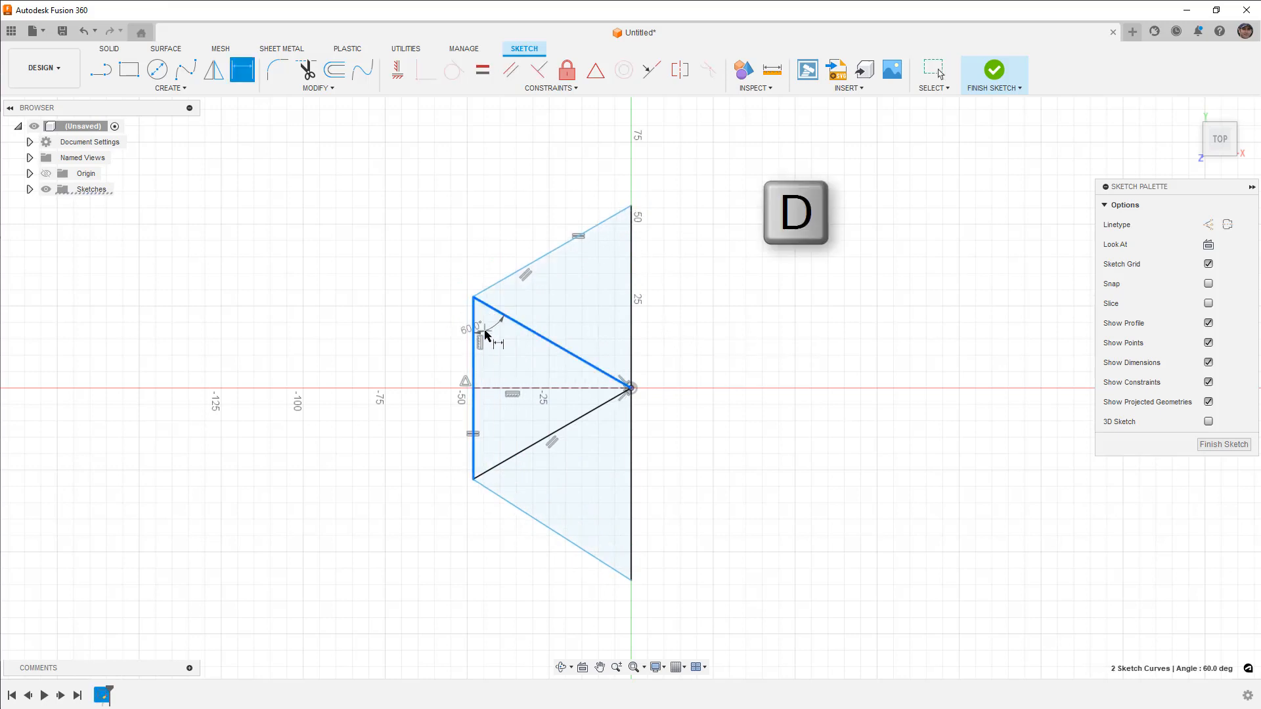
pyautogui.click(517, 352)
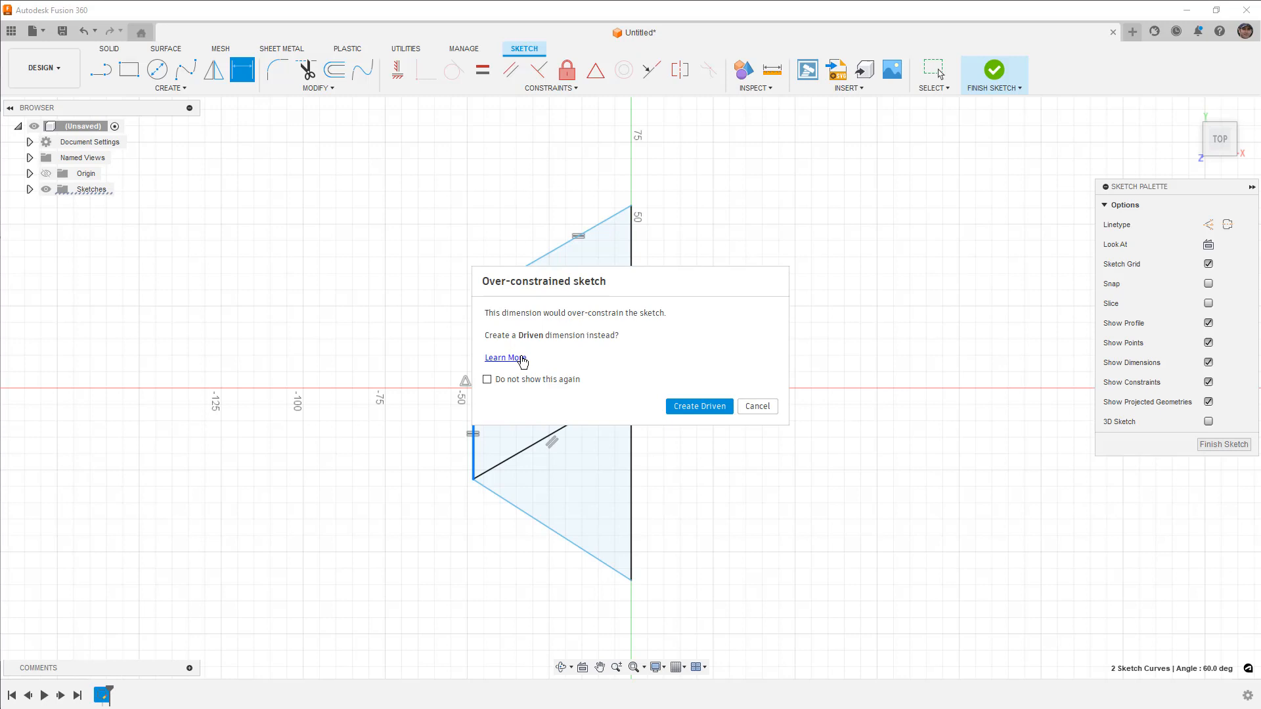
pyautogui.click(696, 409)
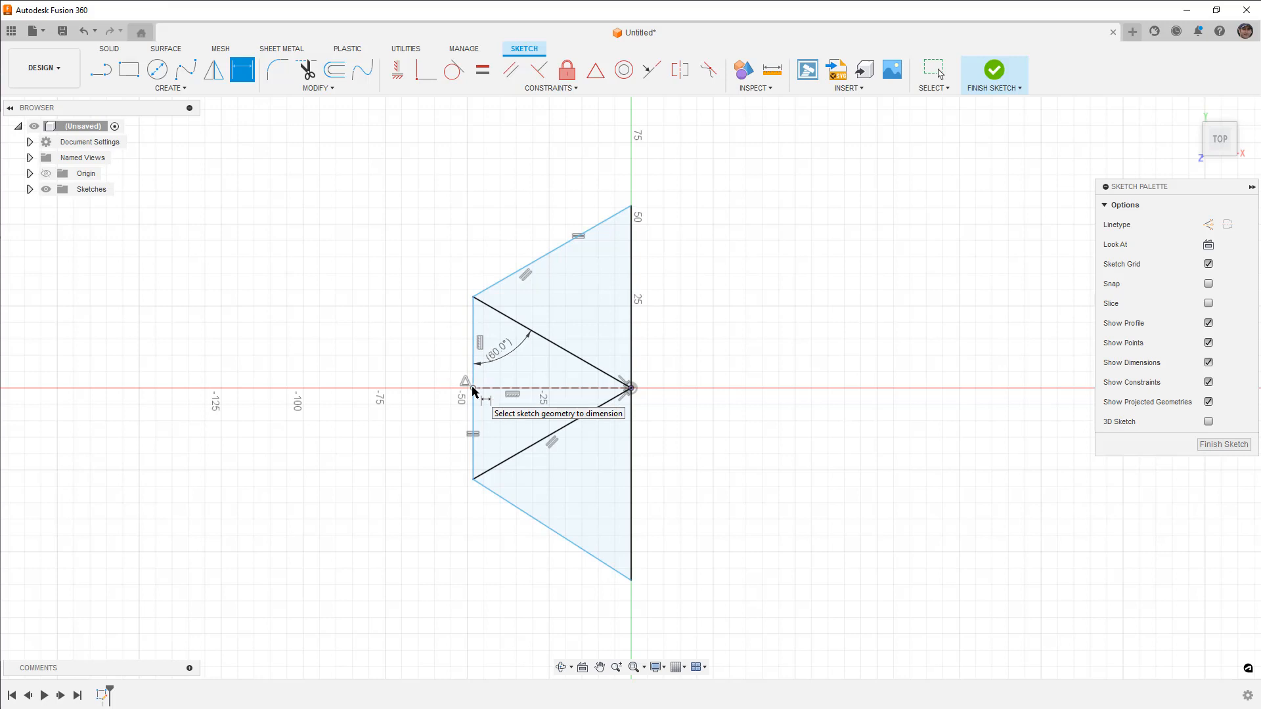
# Step: Dimension the horizontal distance between the outer vertical edge and the line through the origin with the parameter Width
pyautogui.click(474, 306)
pyautogui.click(632, 289)
pyautogui.click(562, 178)
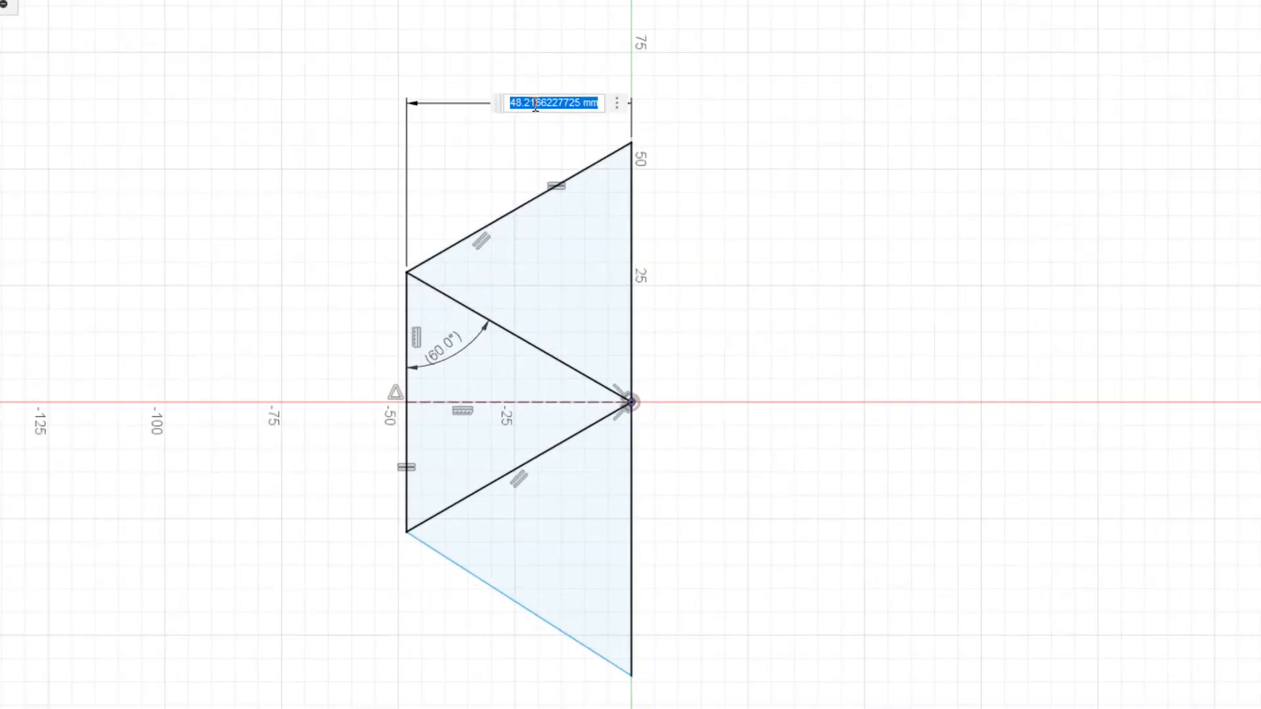
pyautogui.write('Width')
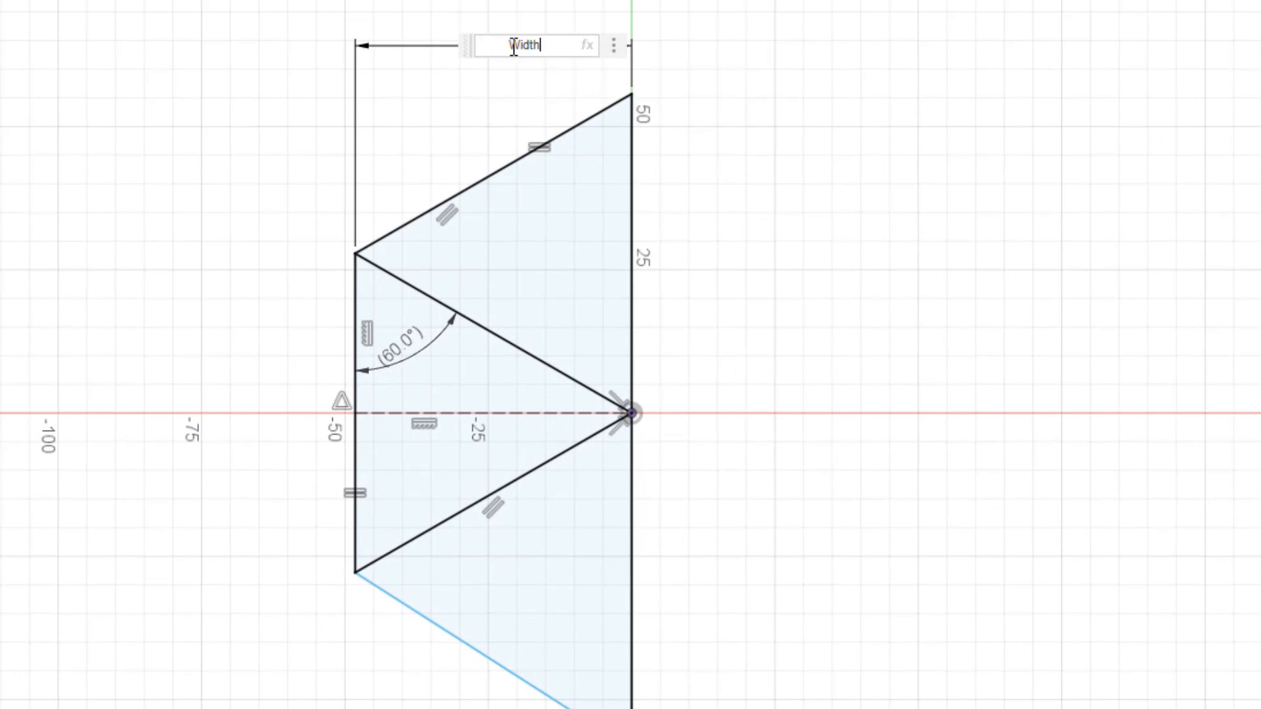
pyautogui.press('Return')
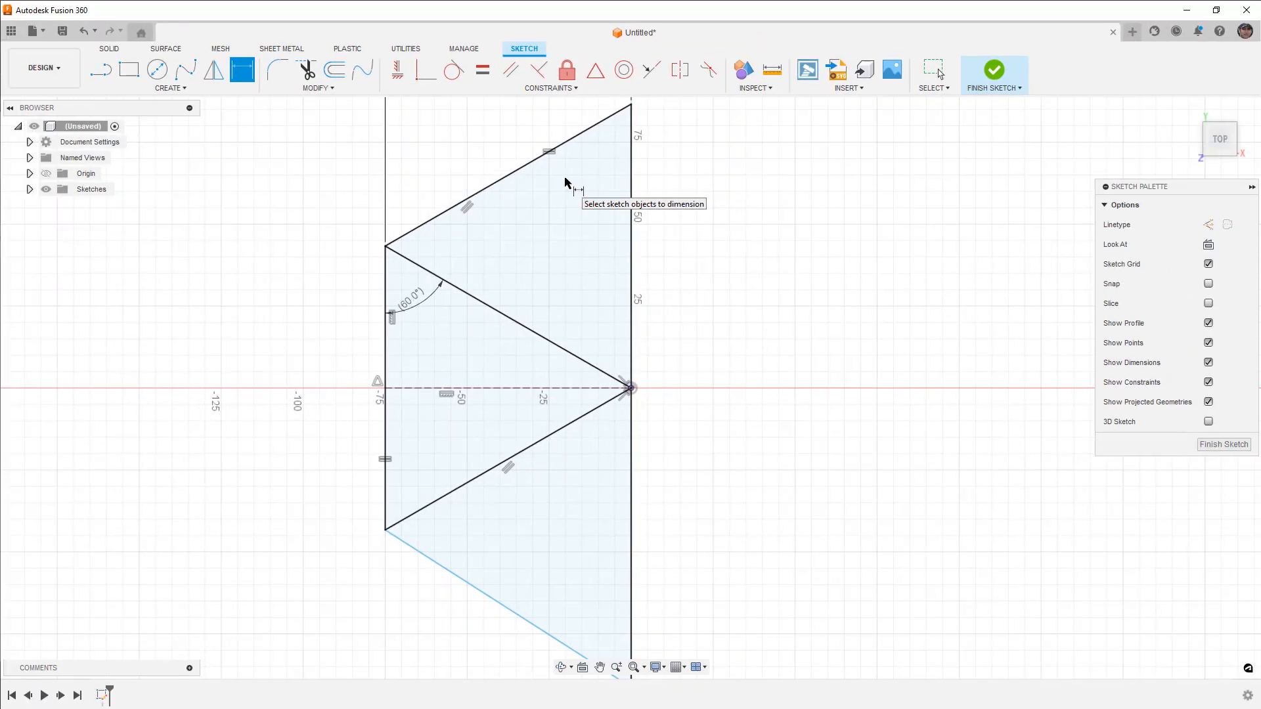
pyautogui.scroll(-5, 524, 369)
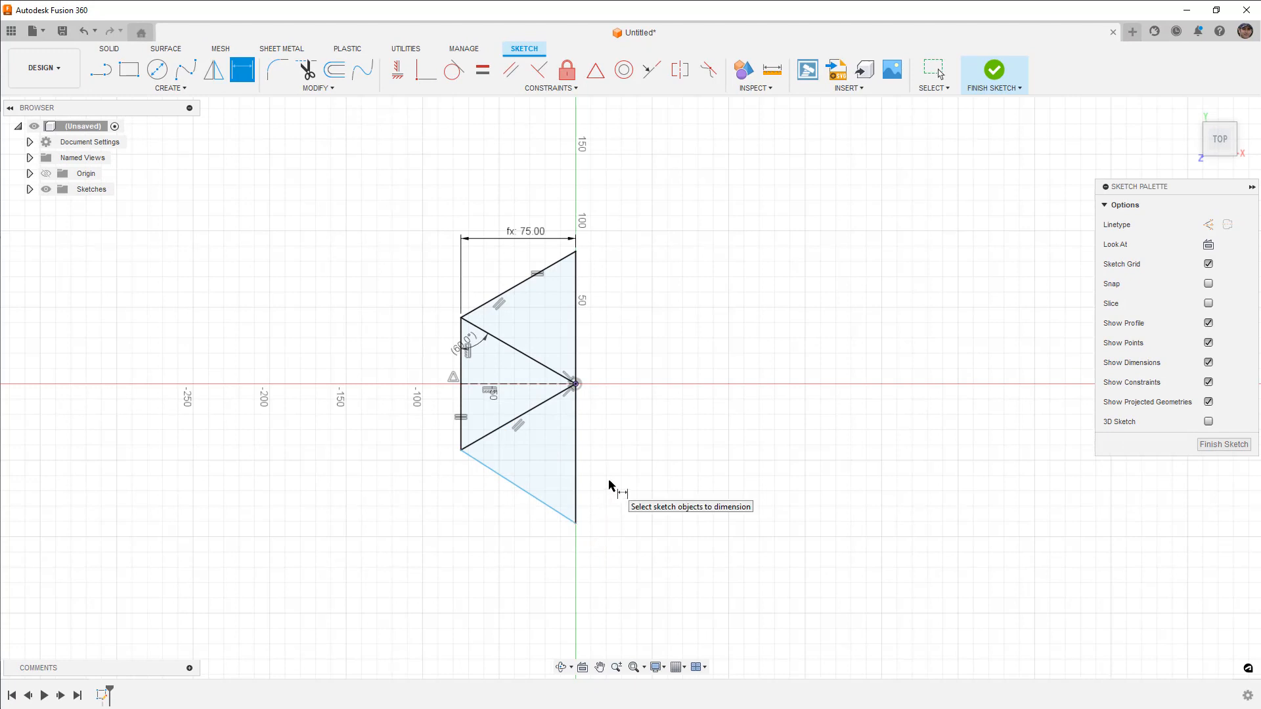
# Step: Stretch the bottom vertex slightly downward and make the lower slanted outer edge equal to the vertical edge
pyautogui.press('Escape')
pyautogui.moveTo(576, 524)
pyautogui.mouseDown()
pyautogui.moveTo(602, 514)
pyautogui.moveTo(598, 470)
pyautogui.moveTo(598, 546)
pyautogui.moveTo(598, 458)
pyautogui.moveTo(601, 550)
pyautogui.moveTo(592, 448)
pyautogui.moveTo(592, 547)
pyautogui.mouseUp()
pyautogui.click(520, 498)
pyautogui.keyDown('shift'); pyautogui.click(460, 402); pyautogui.keyUp('shift')
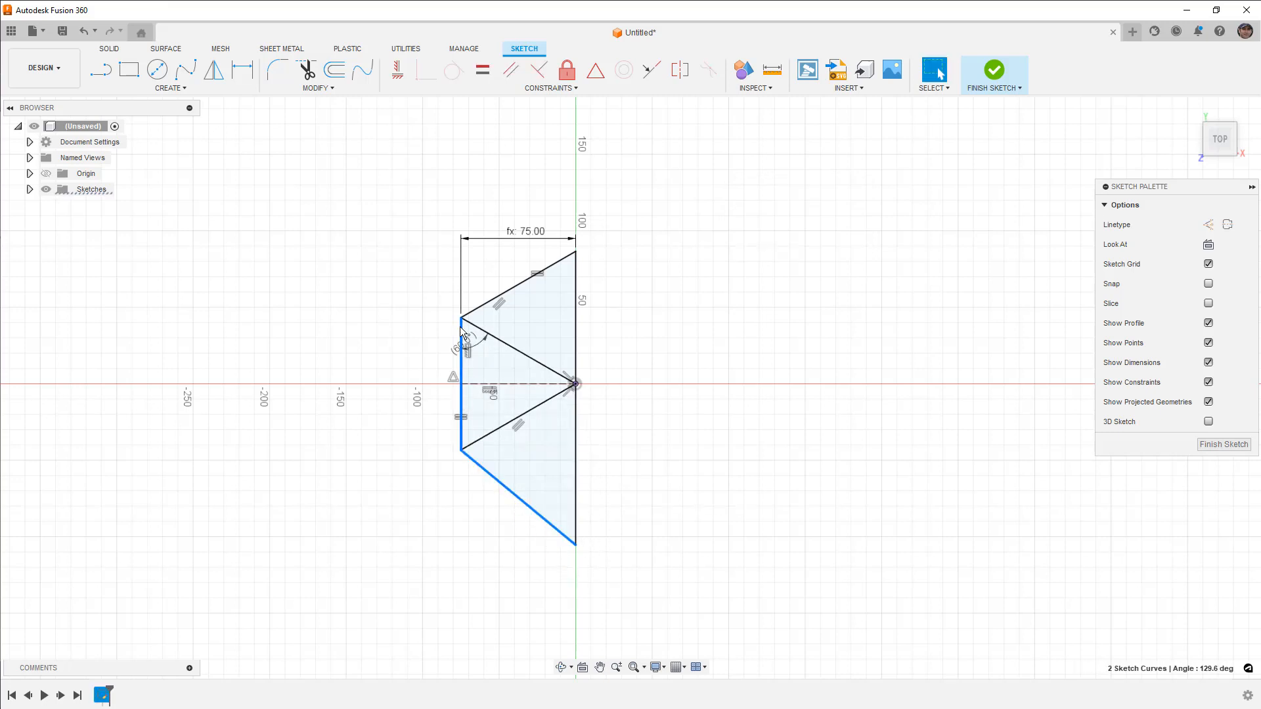
pyautogui.click(482, 72)
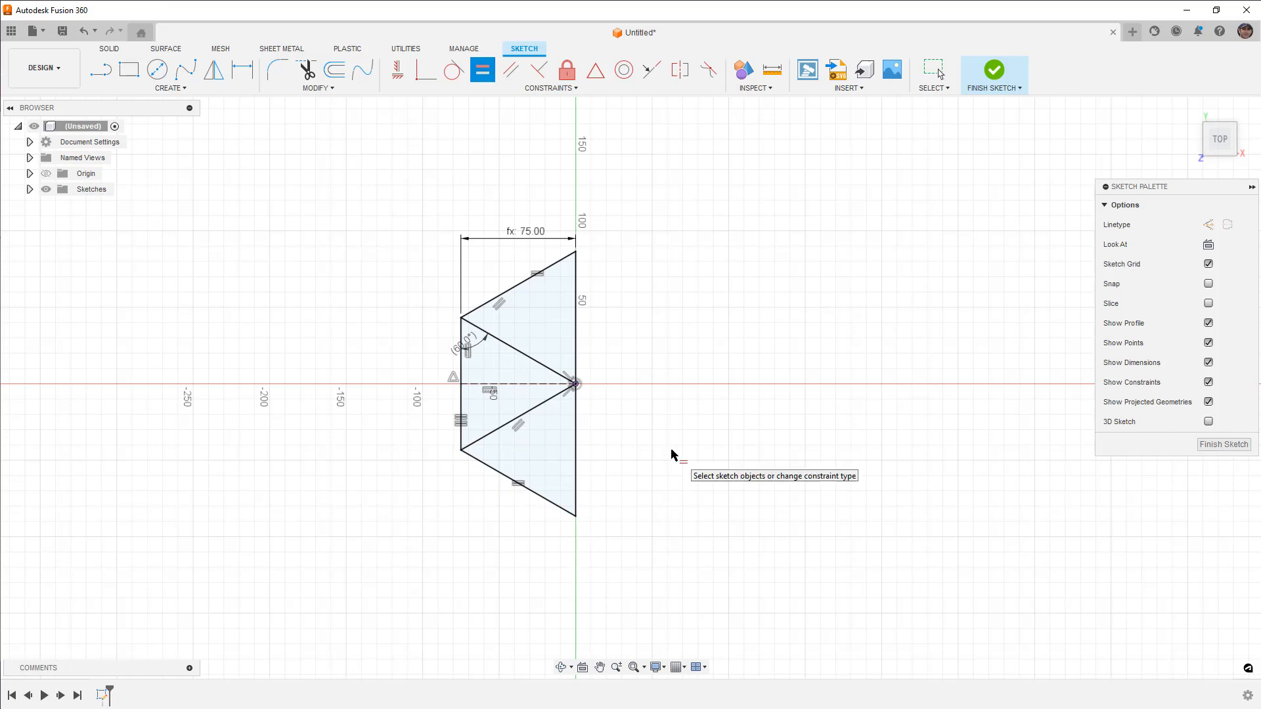
pyautogui.press('Escape')
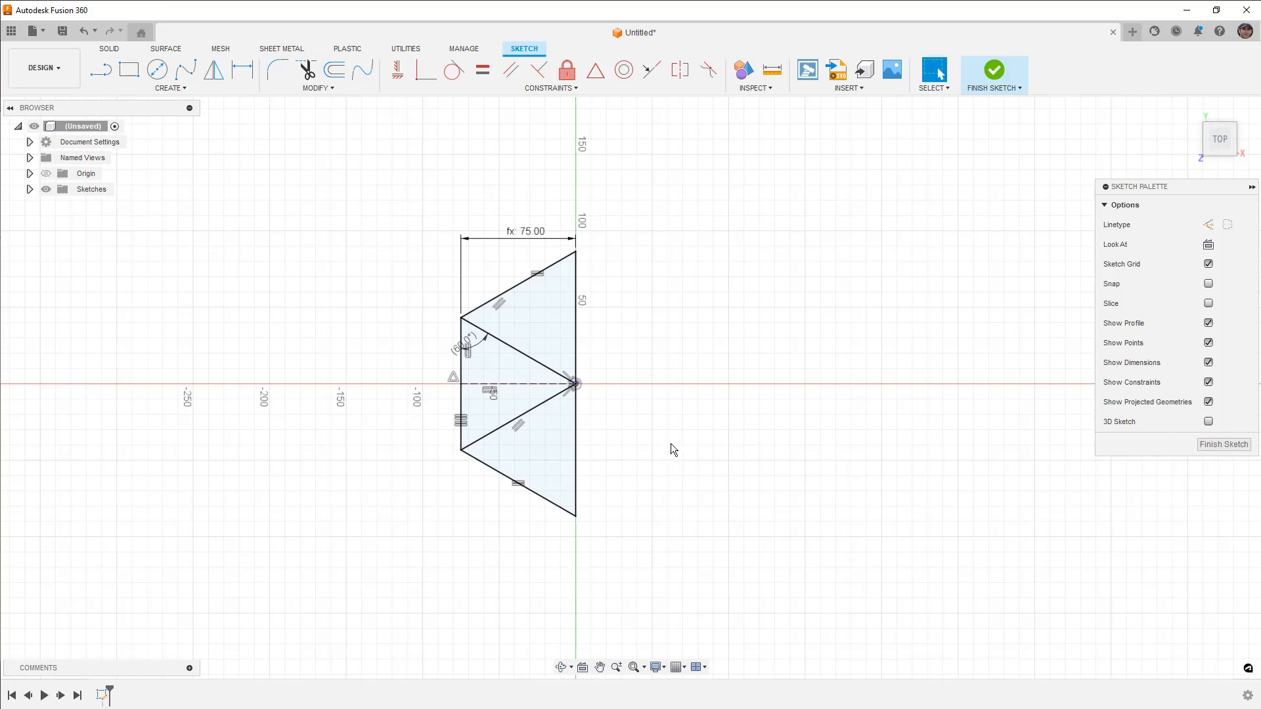
# Step: Add a driven length dimension to the base triangle's upper diagonal and check it against the Hyp parameter
pyautogui.press('d')
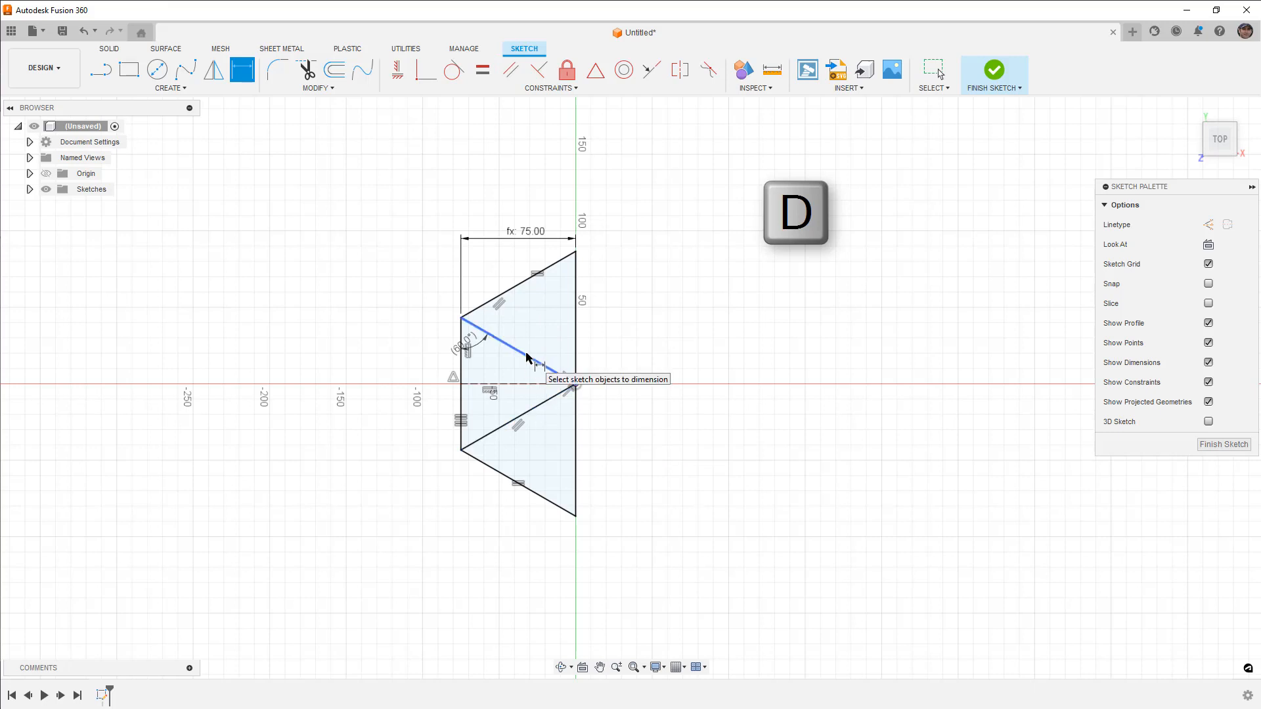
pyautogui.click(529, 358)
pyautogui.click(529, 342)
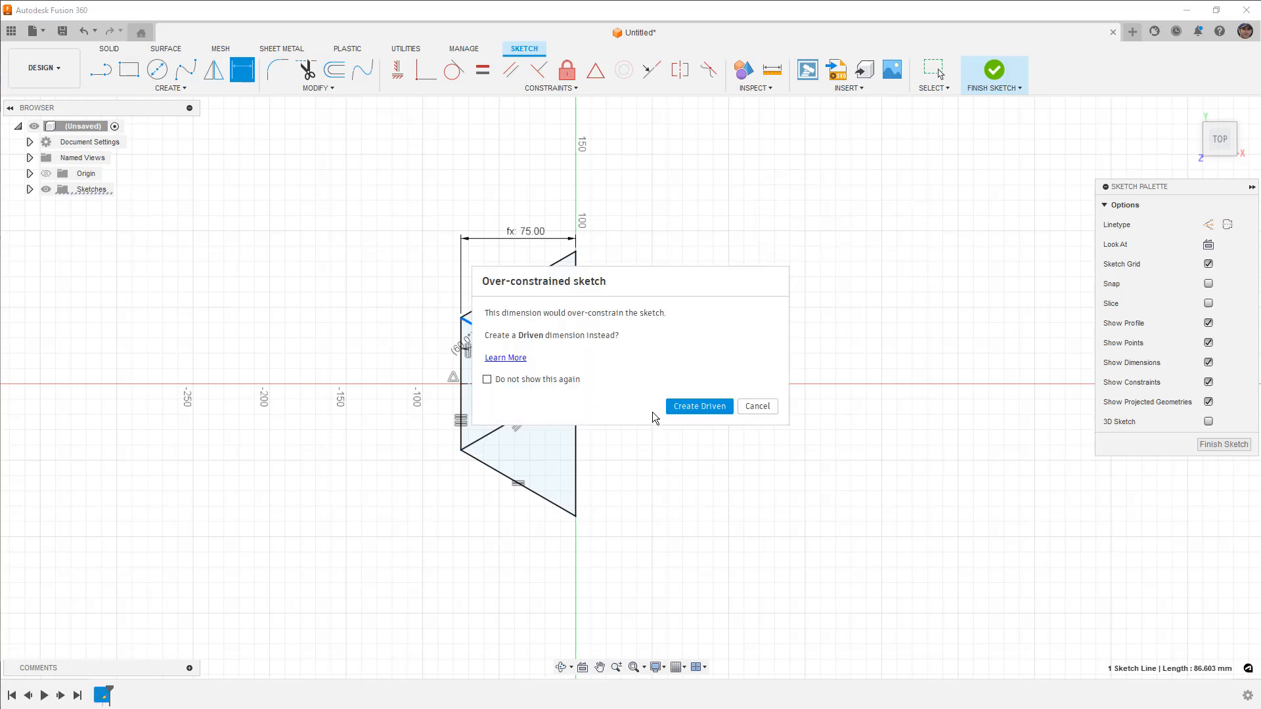
pyautogui.click(695, 405)
pyautogui.scroll(1, 545, 341)
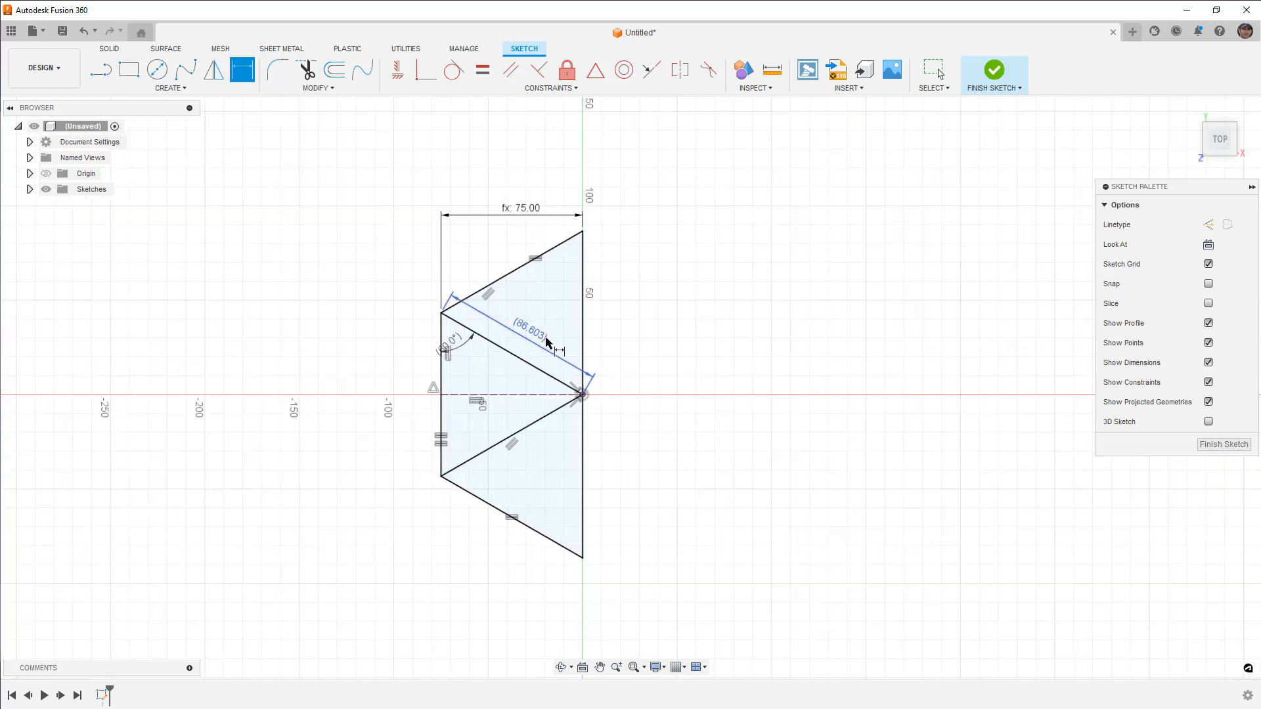
pyautogui.scroll(2, 546, 342)
pyautogui.click(321, 88)
pyautogui.click(334, 224)
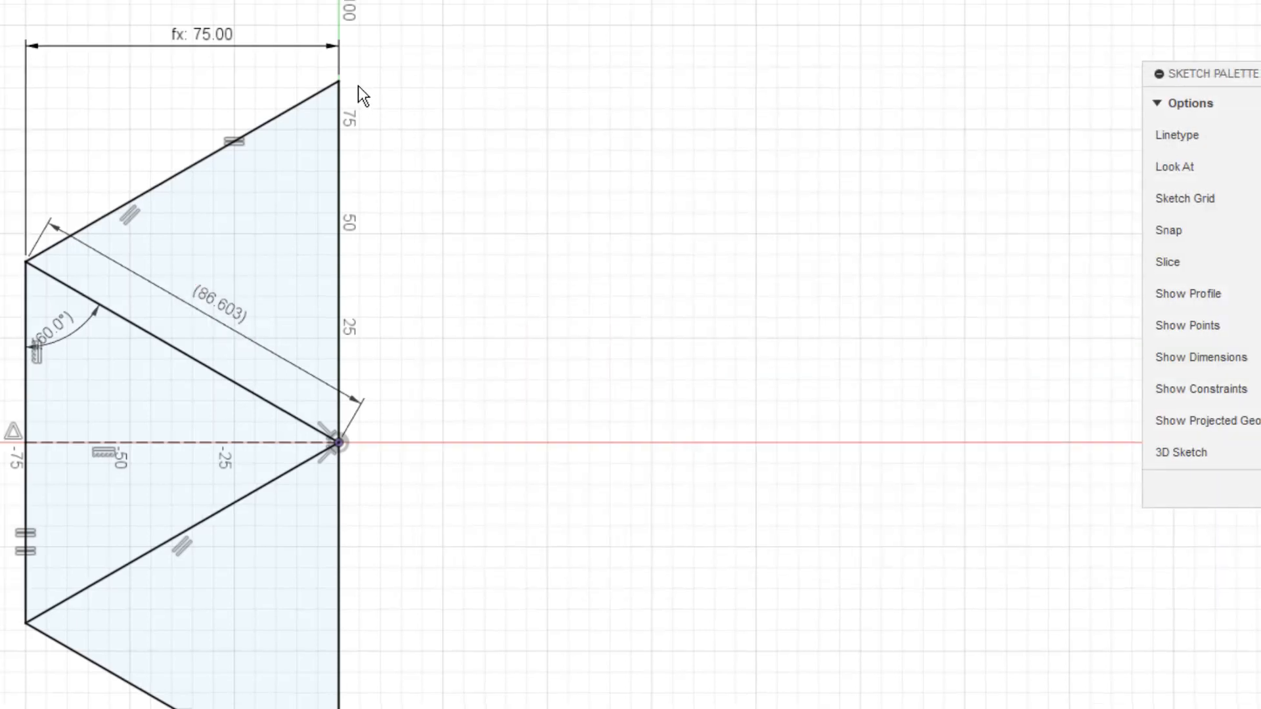
# Step: Add a driven dimension for the overall height between the topmost and bottommost vertices, placed just outside the shape
pyautogui.press('d')
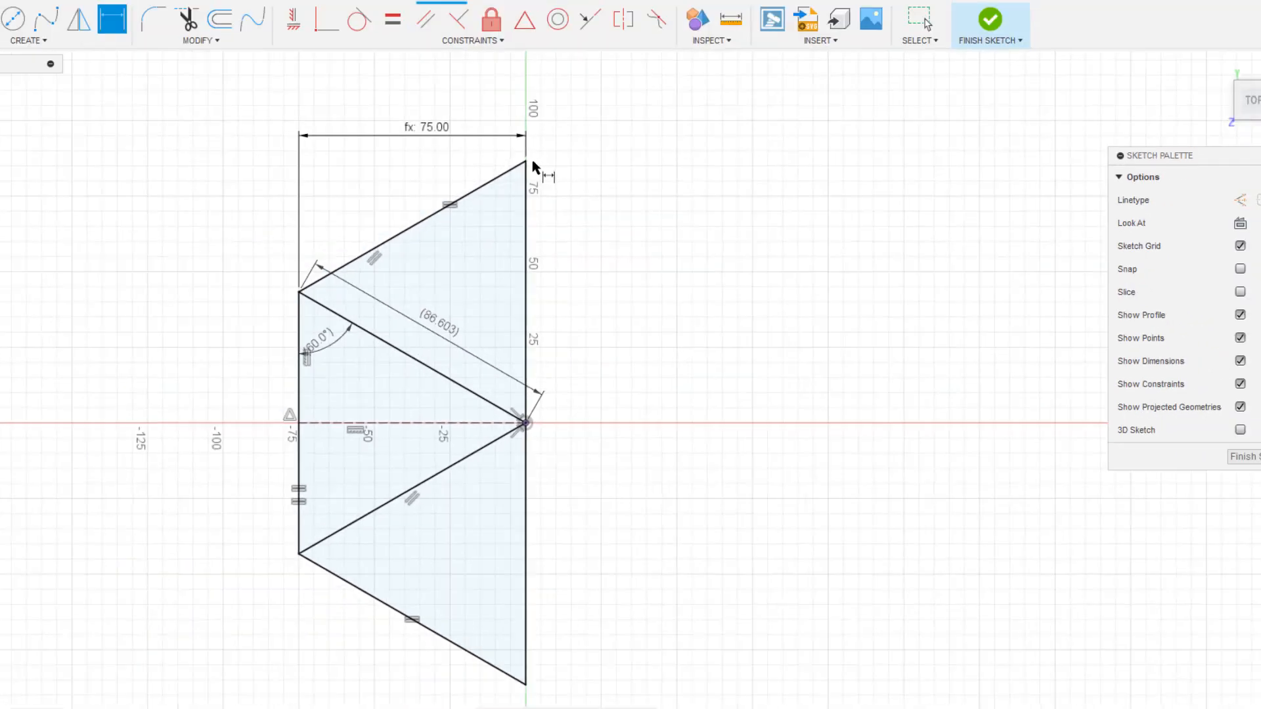
pyautogui.click(596, 192)
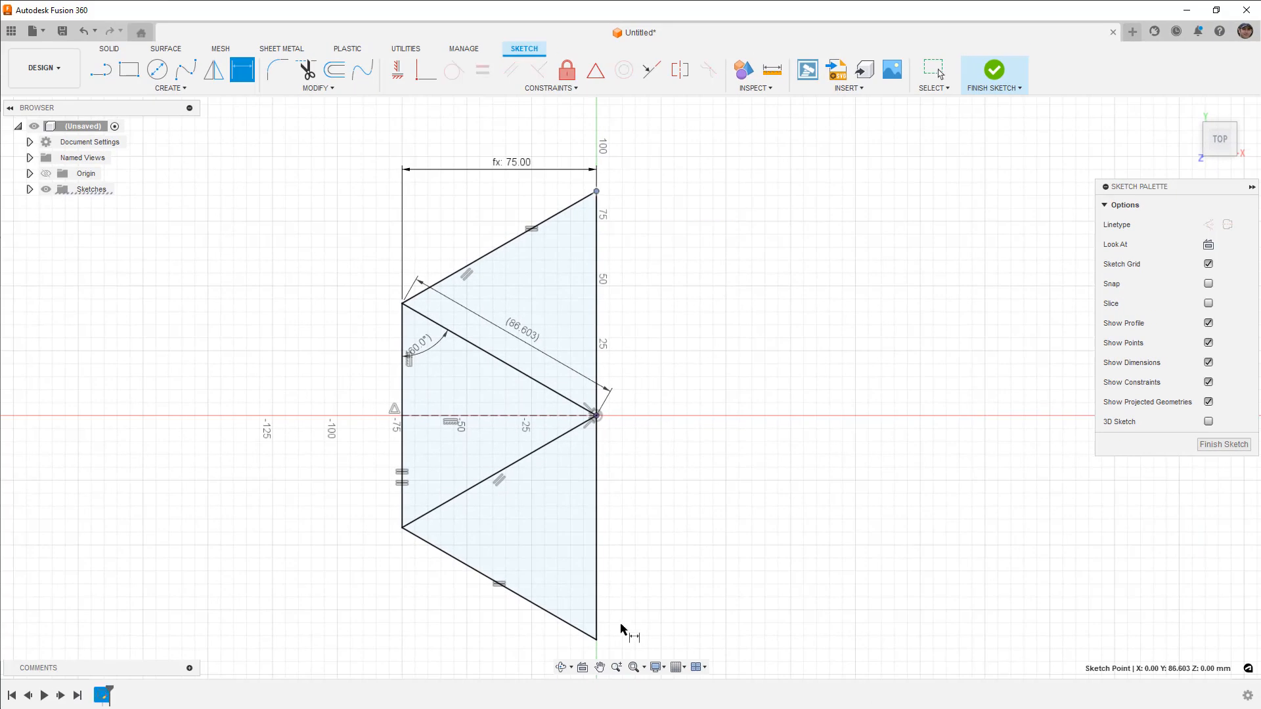
pyautogui.click(596, 641)
pyautogui.click(677, 393)
pyautogui.click(679, 404)
pyautogui.moveTo(665, 392); pyautogui.dragTo(642, 392)
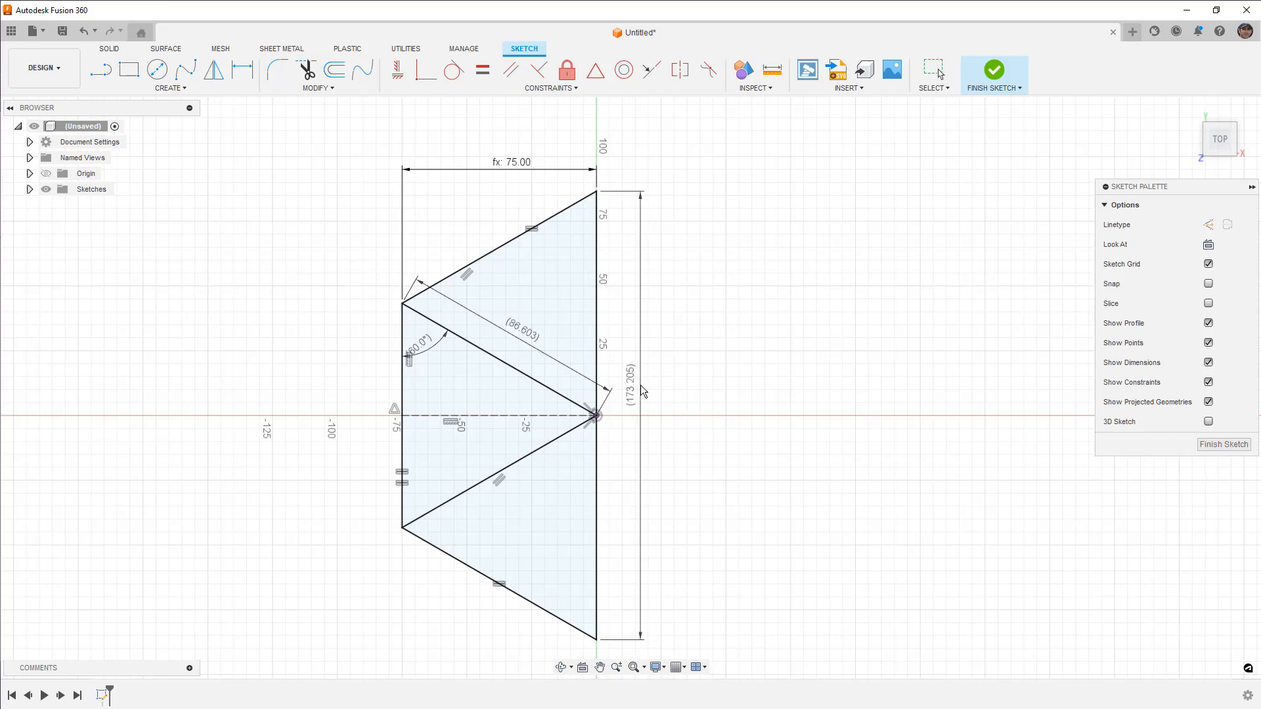
# Step: Compare the overall height dimension with the Height value in the parameters table and close the table
pyautogui.click(311, 90)
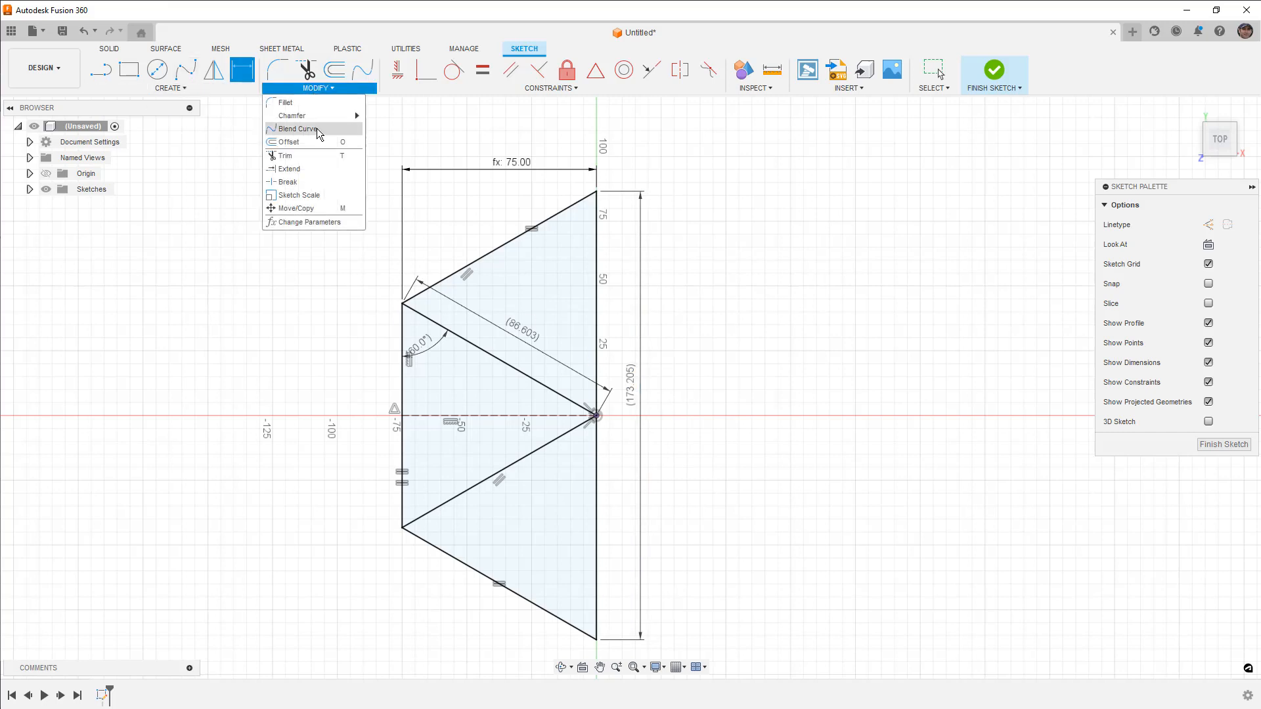
pyautogui.click(313, 221)
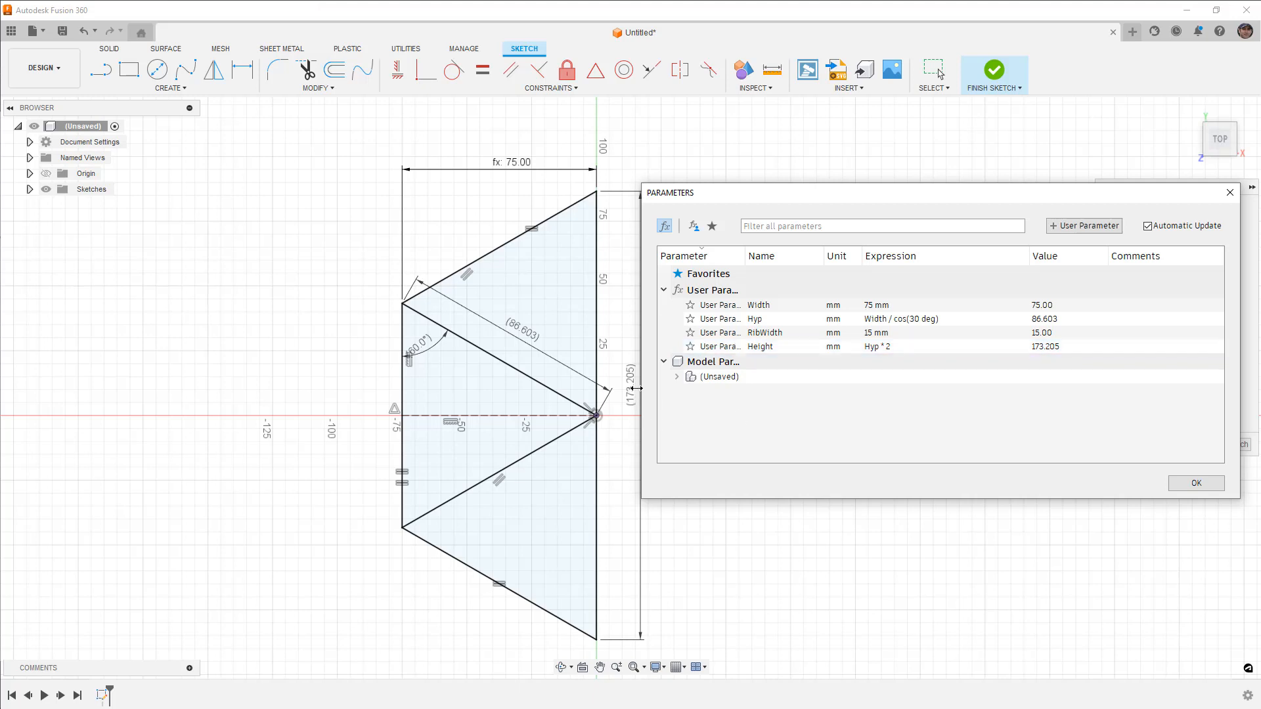
pyautogui.click(1196, 483)
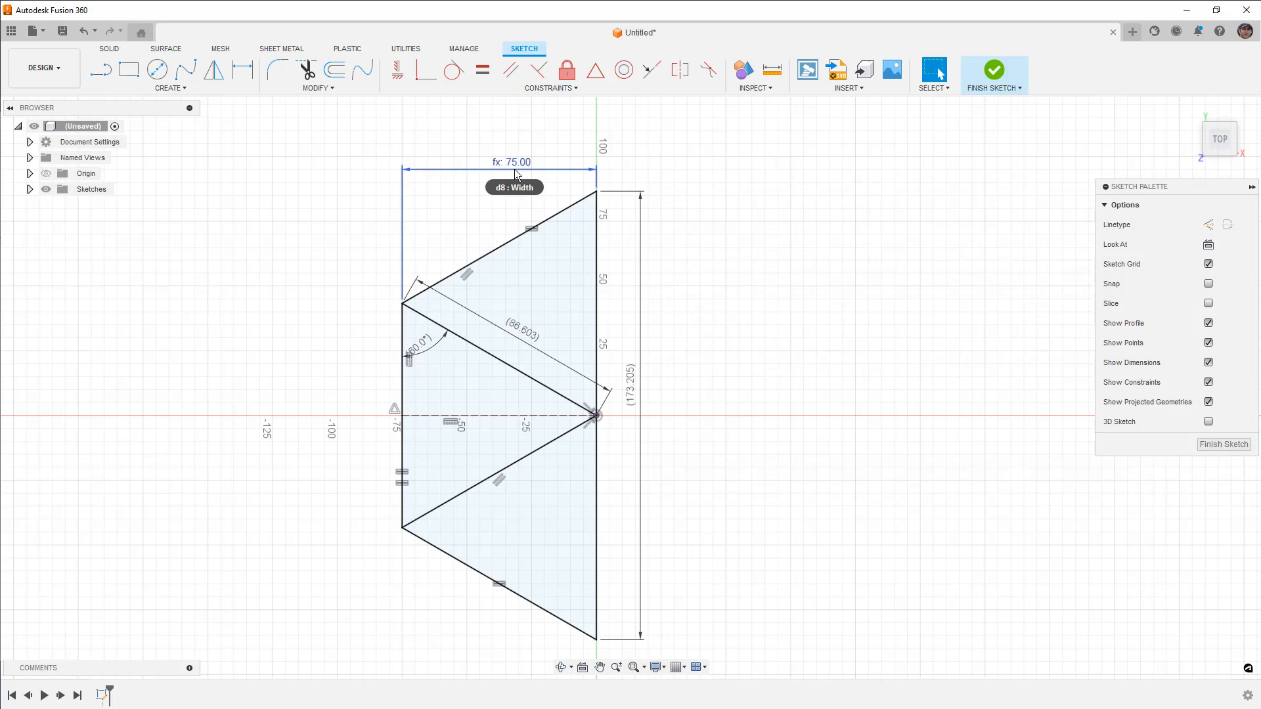
# Step: Select the middle triangle profile and finish the sketch
pyautogui.click(447, 365)
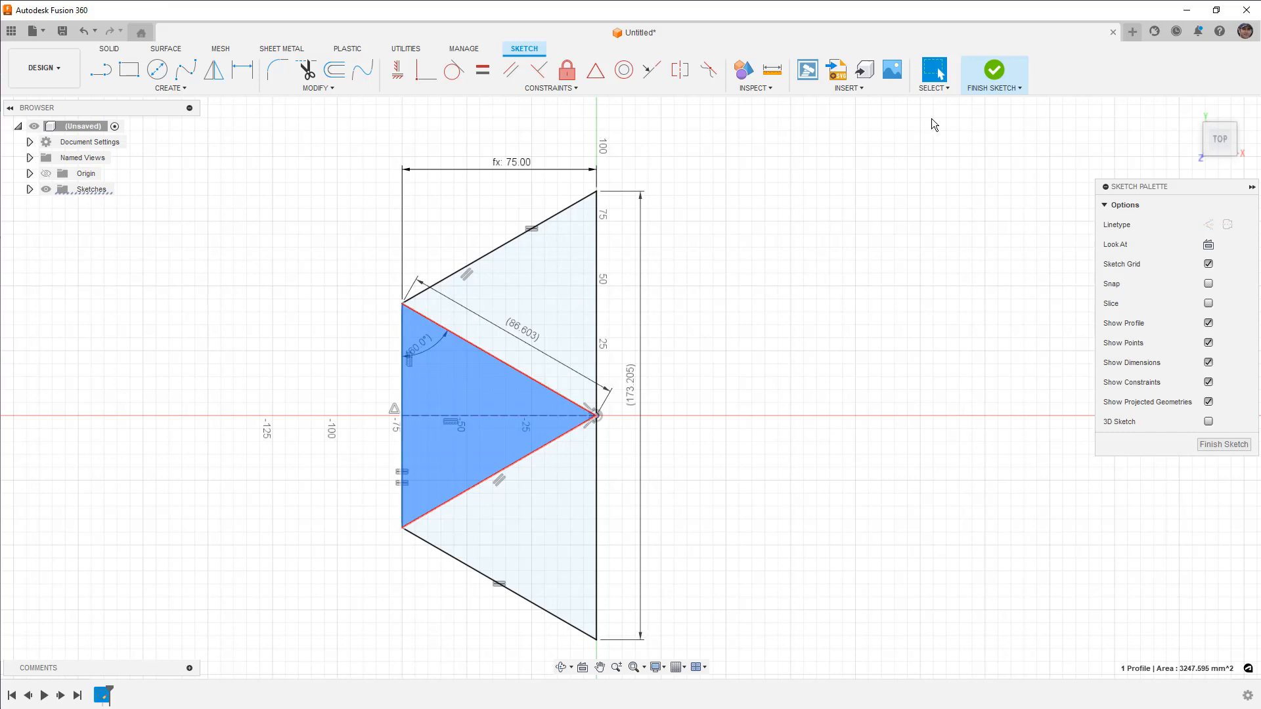
pyautogui.click(993, 71)
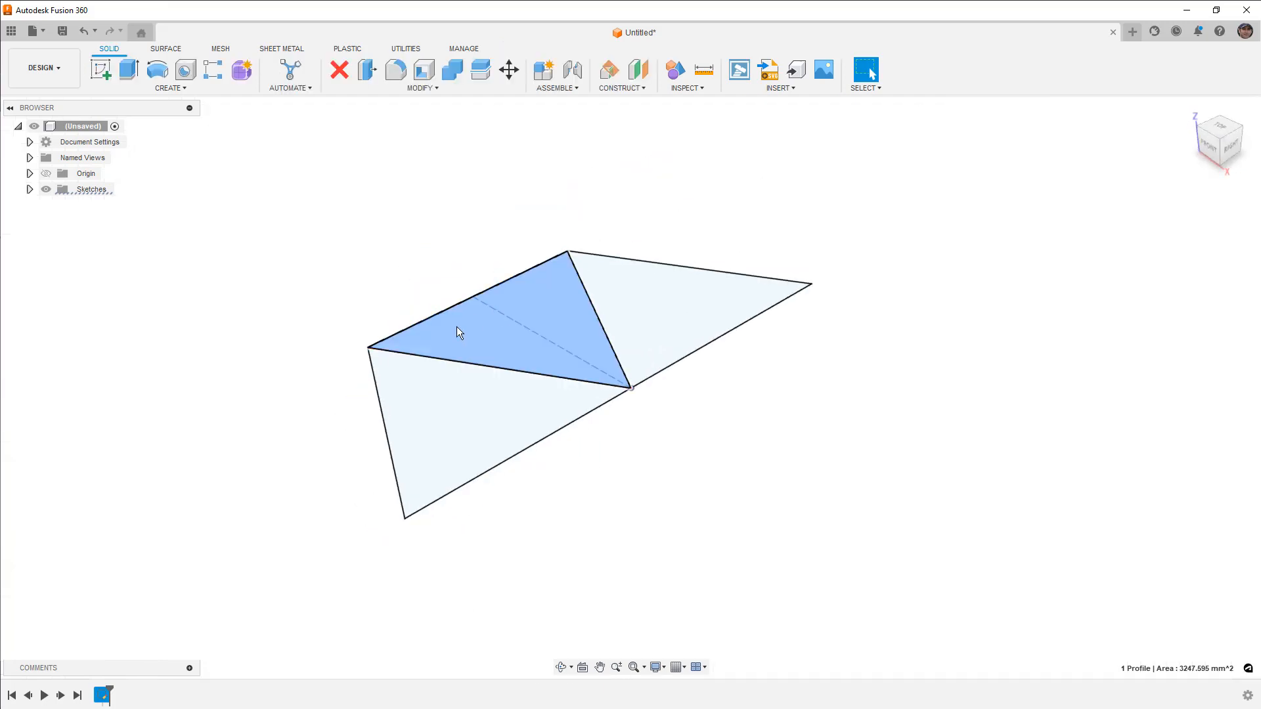
# Step: Extrude the middle triangle profile 25 mm upward as a new body
pyautogui.press('e')
pyautogui.moveTo(546, 330); pyautogui.dragTo(544, 262)
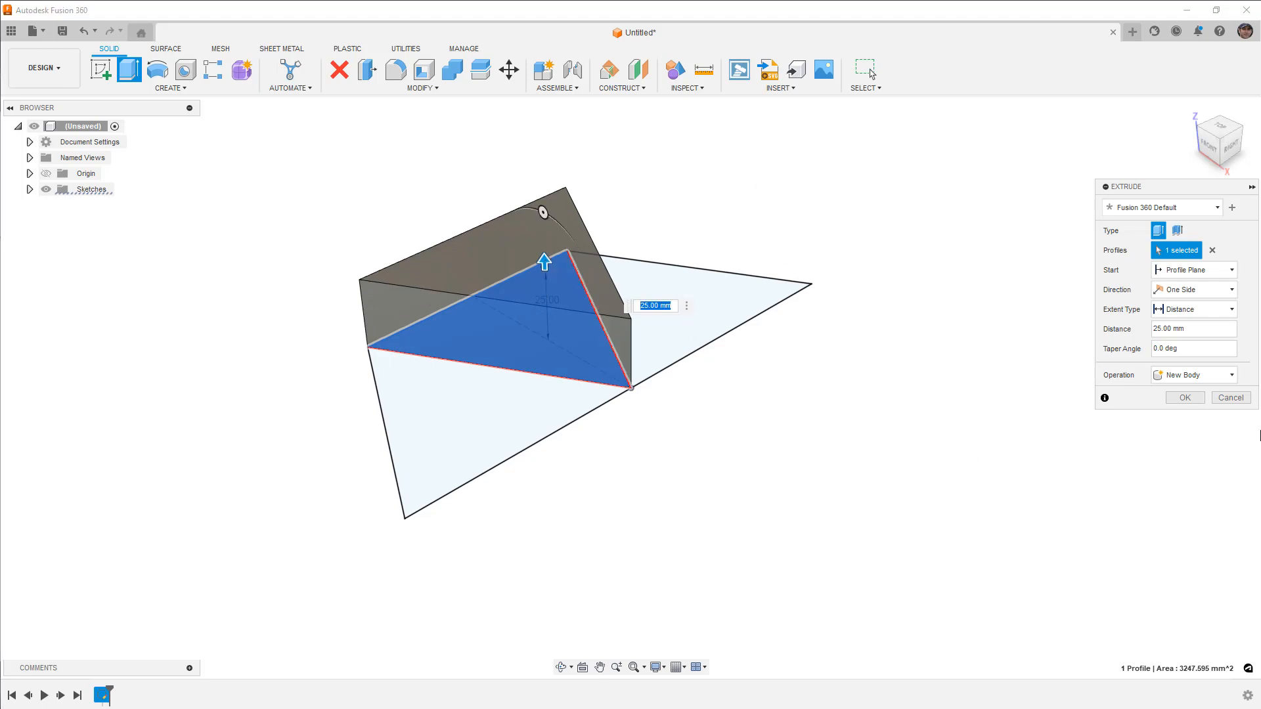
pyautogui.click(1185, 398)
pyautogui.moveTo(611, 430)
pyautogui.keyDown('shift'); pyautogui.mouseDown(button='middle')
pyautogui.moveTo(636, 490)
pyautogui.moveTo(633, 361)
pyautogui.moveTo(670, 462)
pyautogui.mouseUp(button='middle'); pyautogui.keyUp('shift')
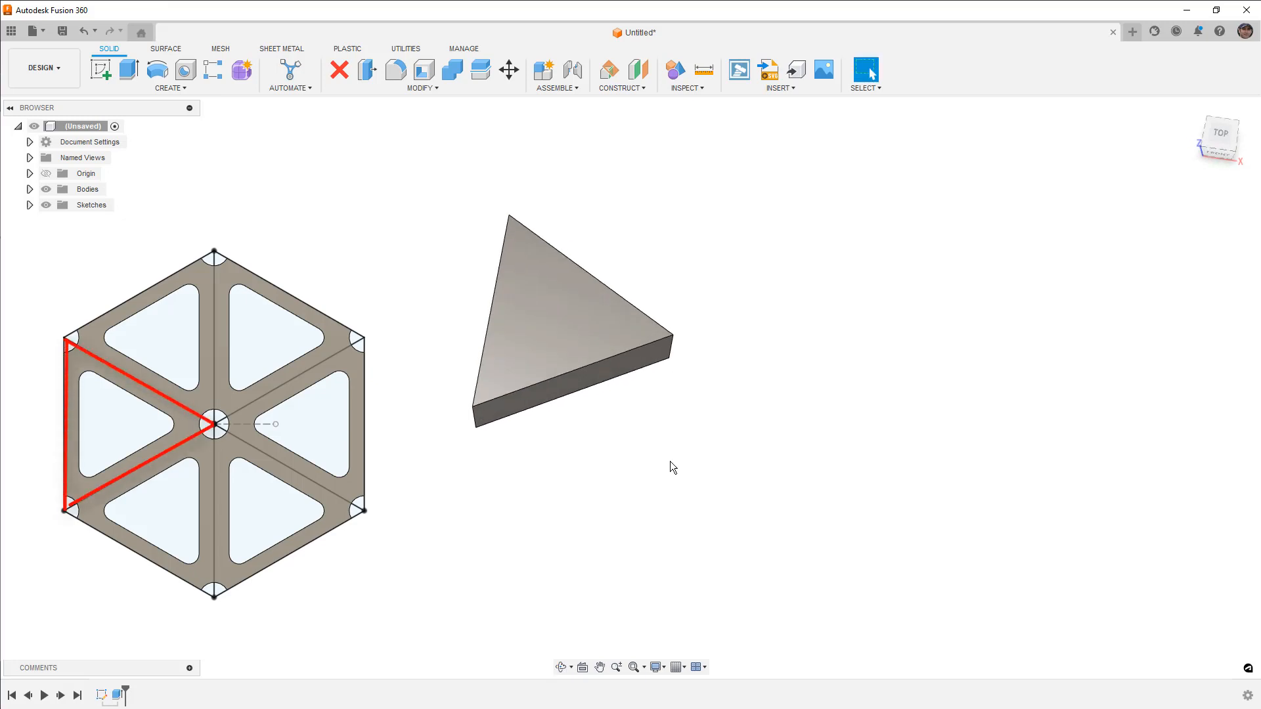
# Step: Shell the triangular body with its top and bottom faces removed, using an inside thickness of RibWidth/2
pyautogui.click(428, 69)
pyautogui.click(571, 336)
pyautogui.keyDown('shift'); pyautogui.moveTo(574, 442); pyautogui.dragTo(563, 417, button='middle'); pyautogui.keyUp('shift')
pyautogui.click(552, 335)
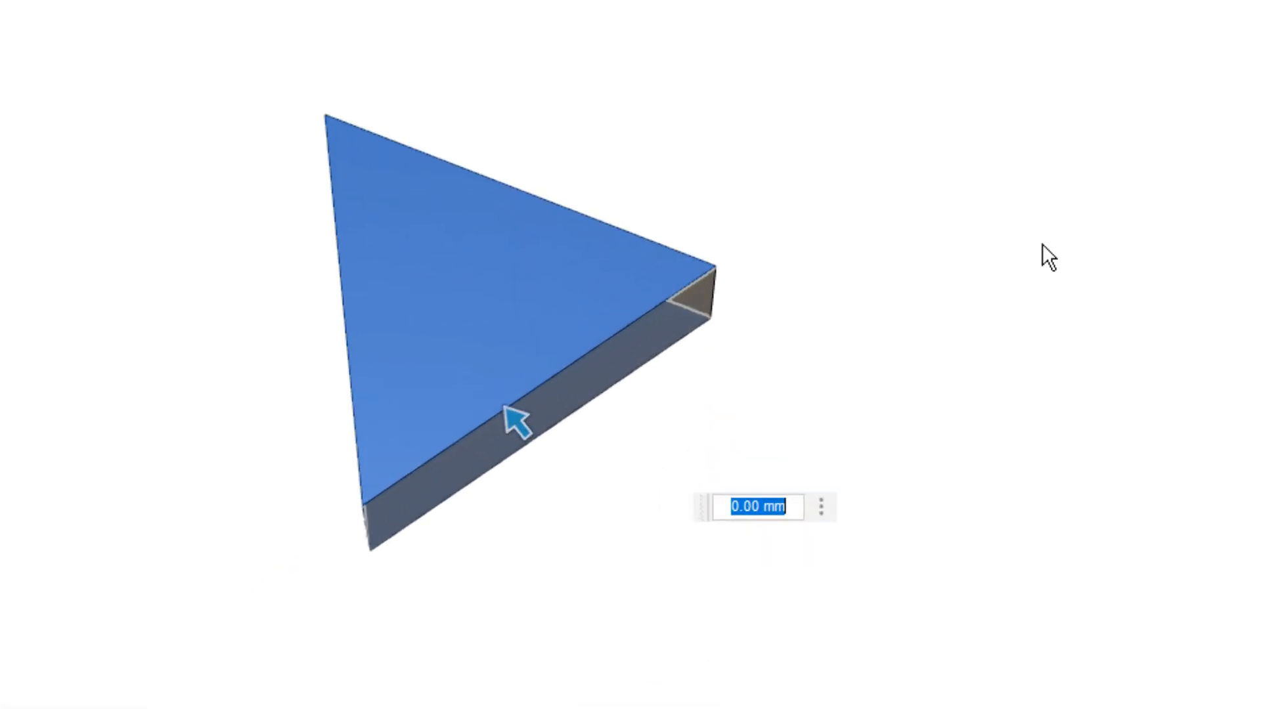
pyautogui.write('R')
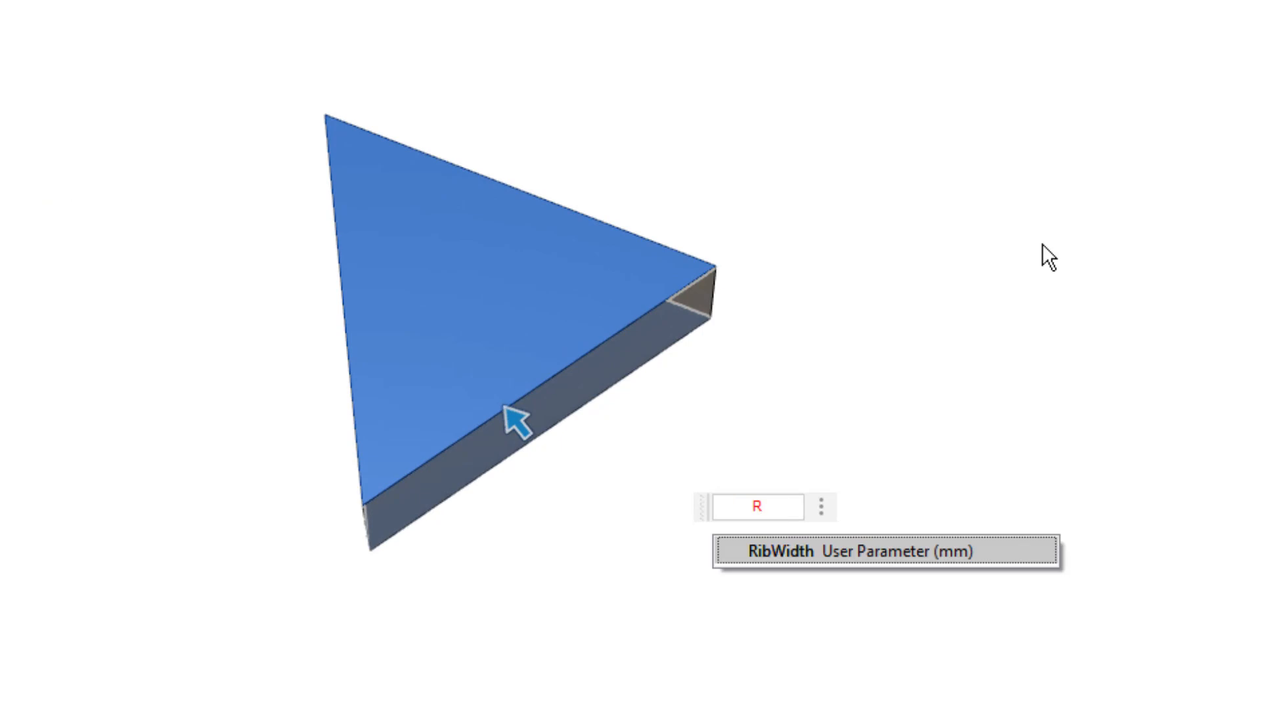
pyautogui.press('Return')
pyautogui.write('/2')
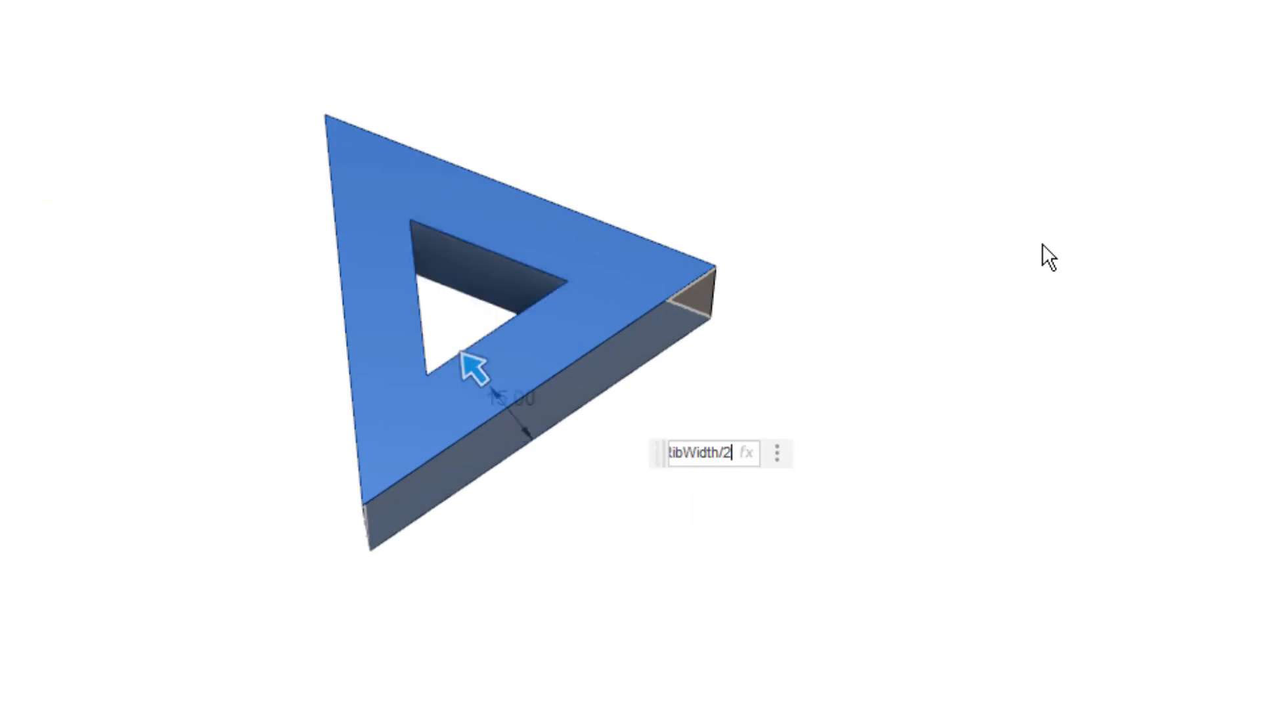
pyautogui.press('Return')
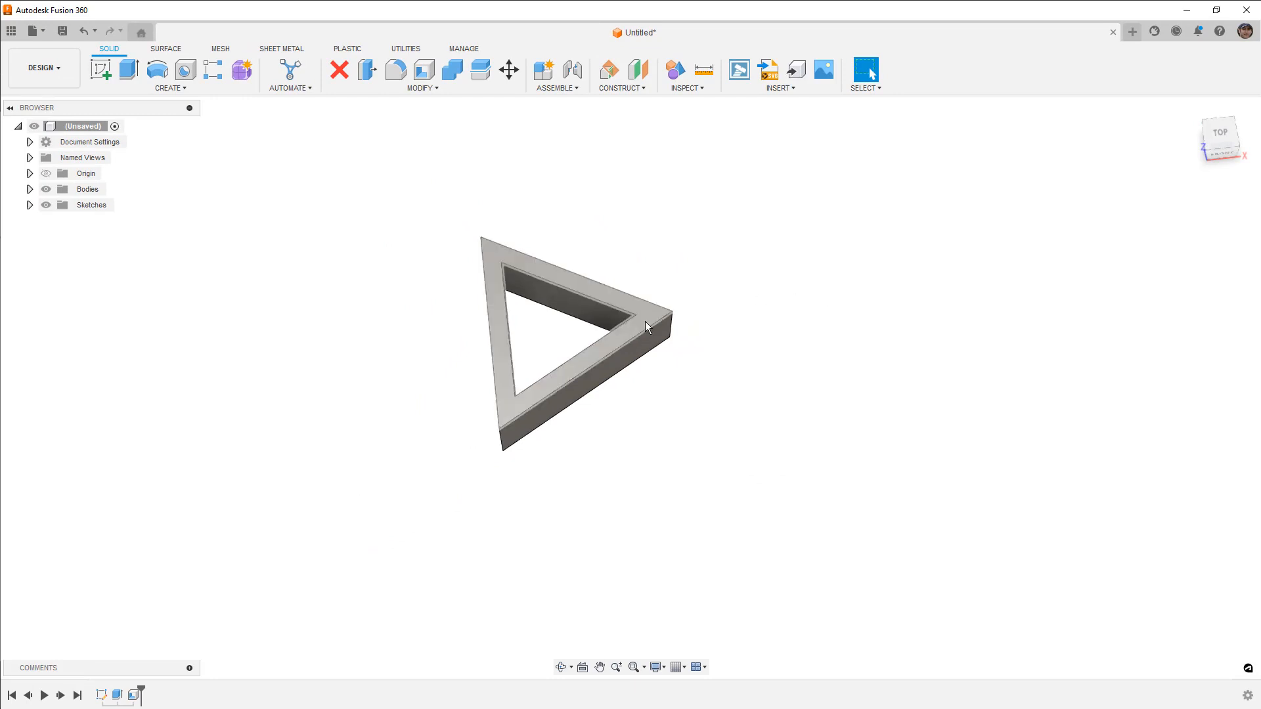
# Step: Check the wall thickness between the parallel inner and outer edges of the shelled triangle's front side
pyautogui.scroll(2, 581, 353)
pyautogui.click(581, 352)
pyautogui.keyDown('shift'); pyautogui.click(590, 374); pyautogui.keyUp('shift')
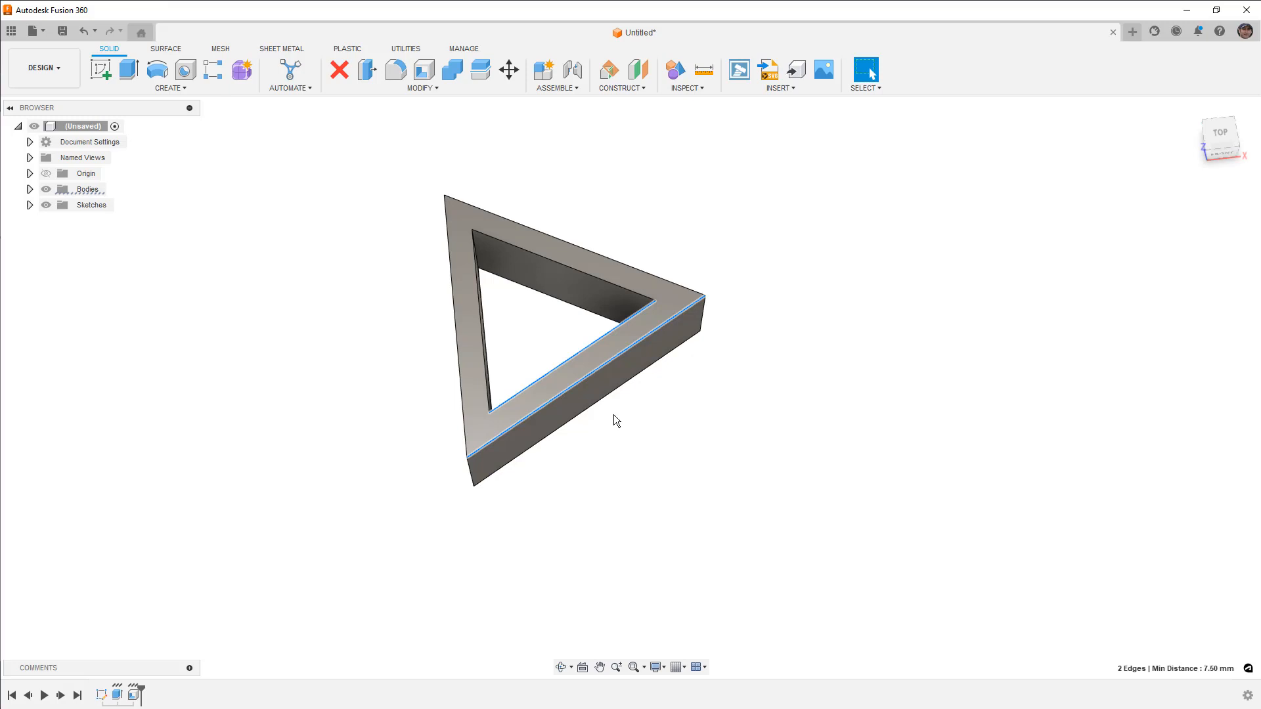
pyautogui.click(614, 420)
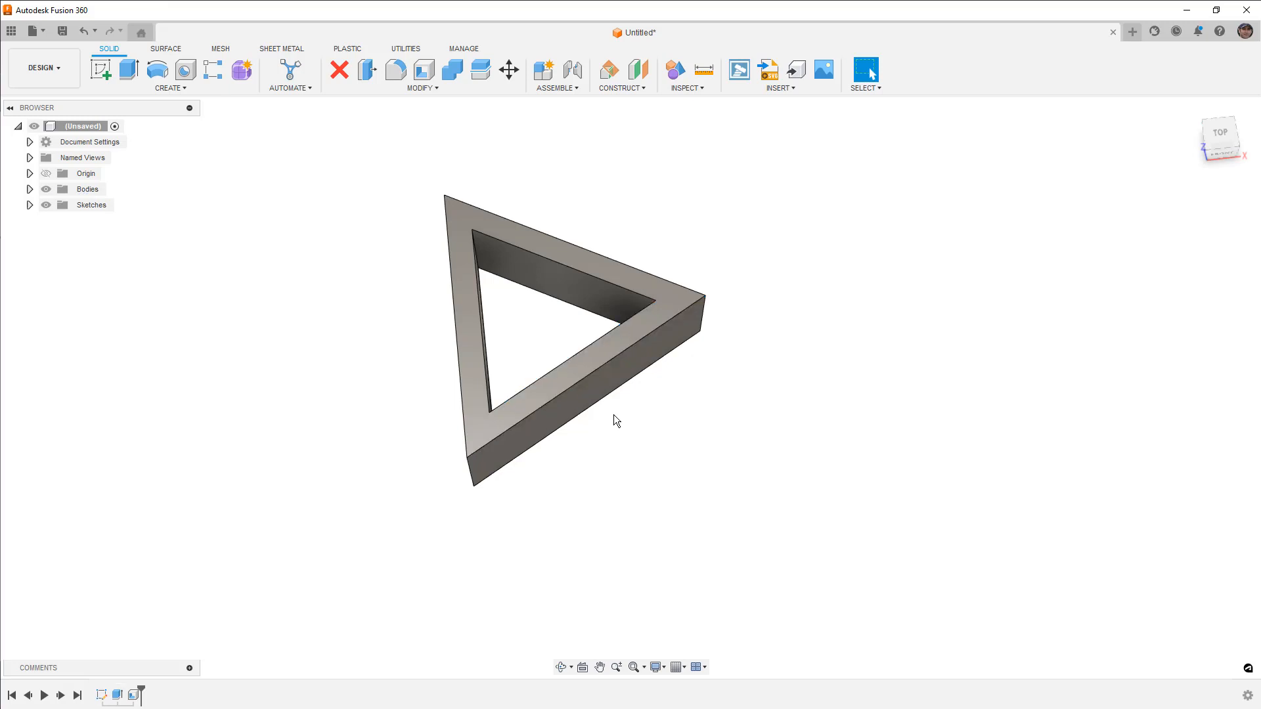
# Step: Create a sketch on the triangle's top face and draw a circle centred on each of its three outer corners
pyautogui.click(679, 299)
pyautogui.rightClick(674, 304)
pyautogui.click(675, 372)
pyautogui.press('c')
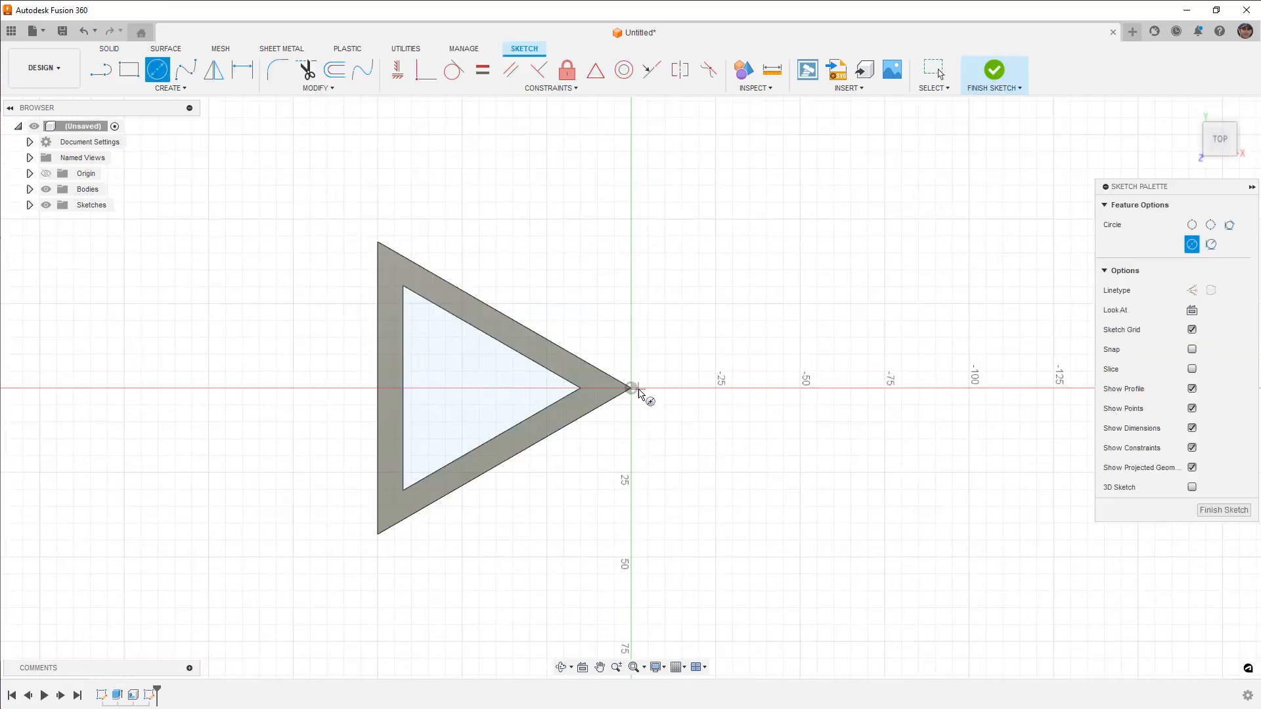
pyautogui.click(632, 389)
pyautogui.click(377, 242)
pyautogui.click(377, 534)
pyautogui.click(368, 559)
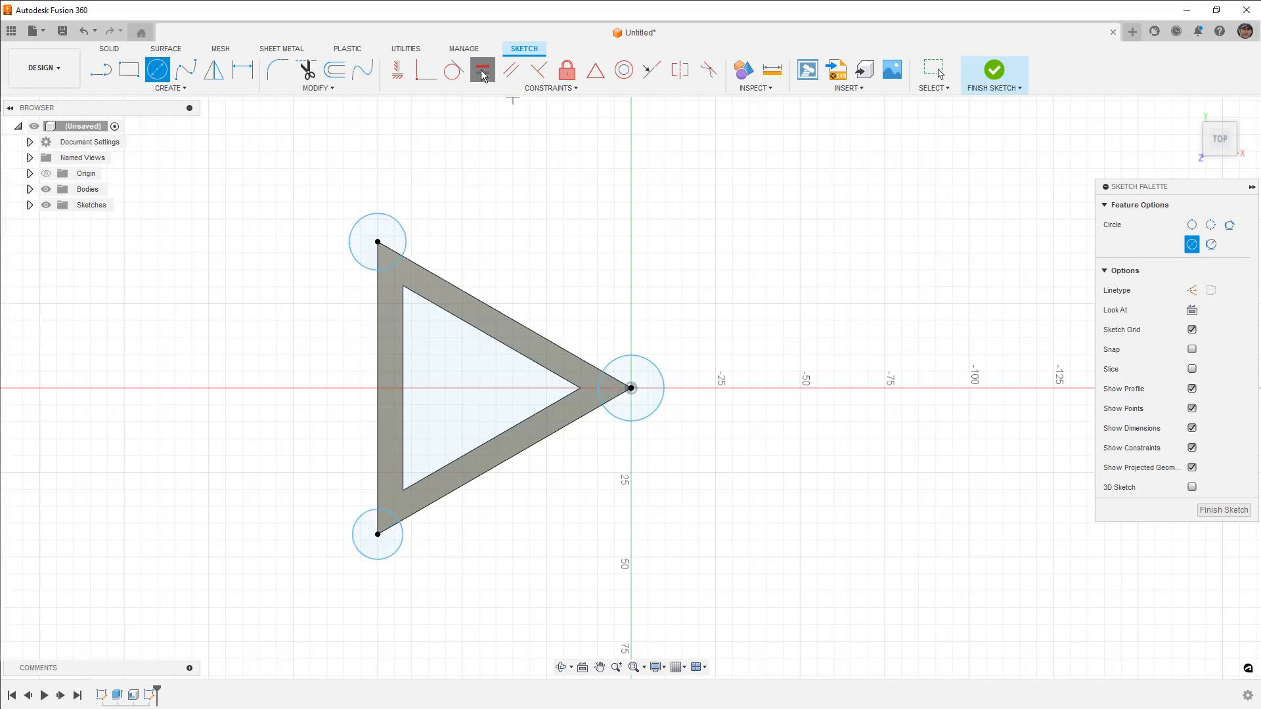
# Step: Constrain the three corner circles to be equal, set their diameter to 20 mm, and finish the sketch
pyautogui.click(483, 72)
pyautogui.click(638, 357)
pyautogui.click(401, 233)
pyautogui.click(364, 518)
pyautogui.press('d')
pyautogui.click(646, 361)
pyautogui.click(650, 319)
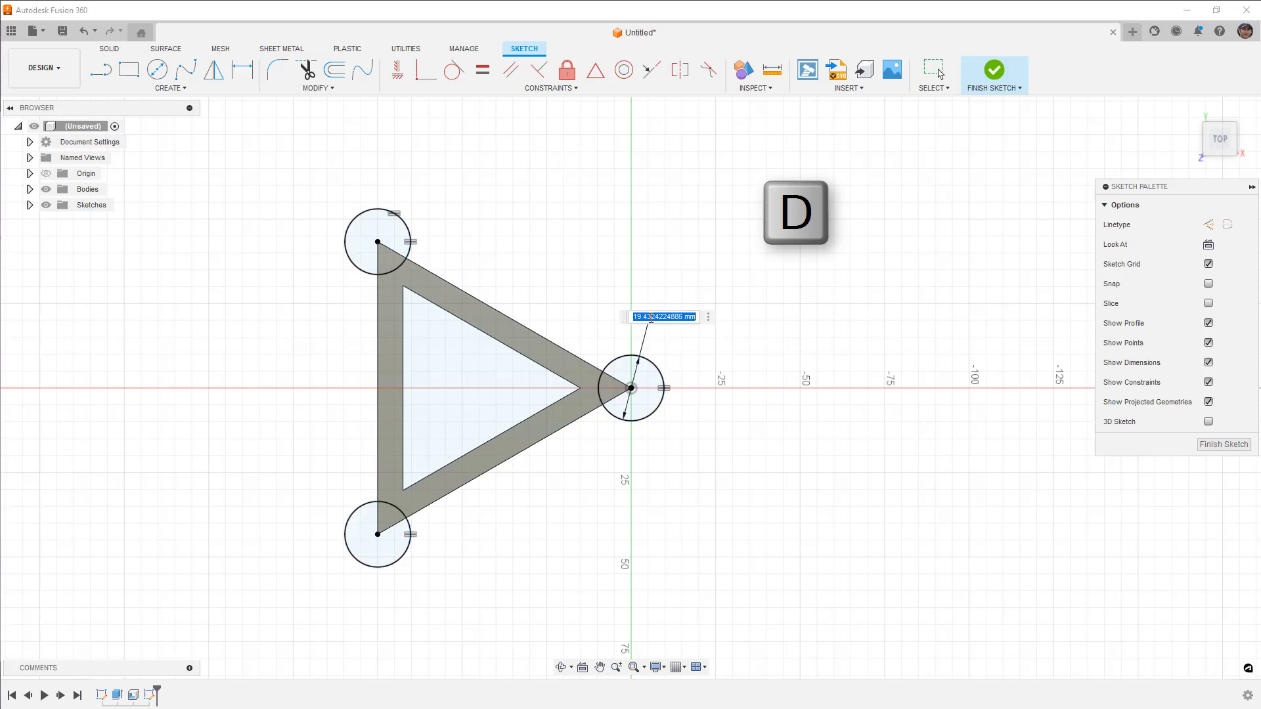
pyautogui.write('20')
pyautogui.press('Return')
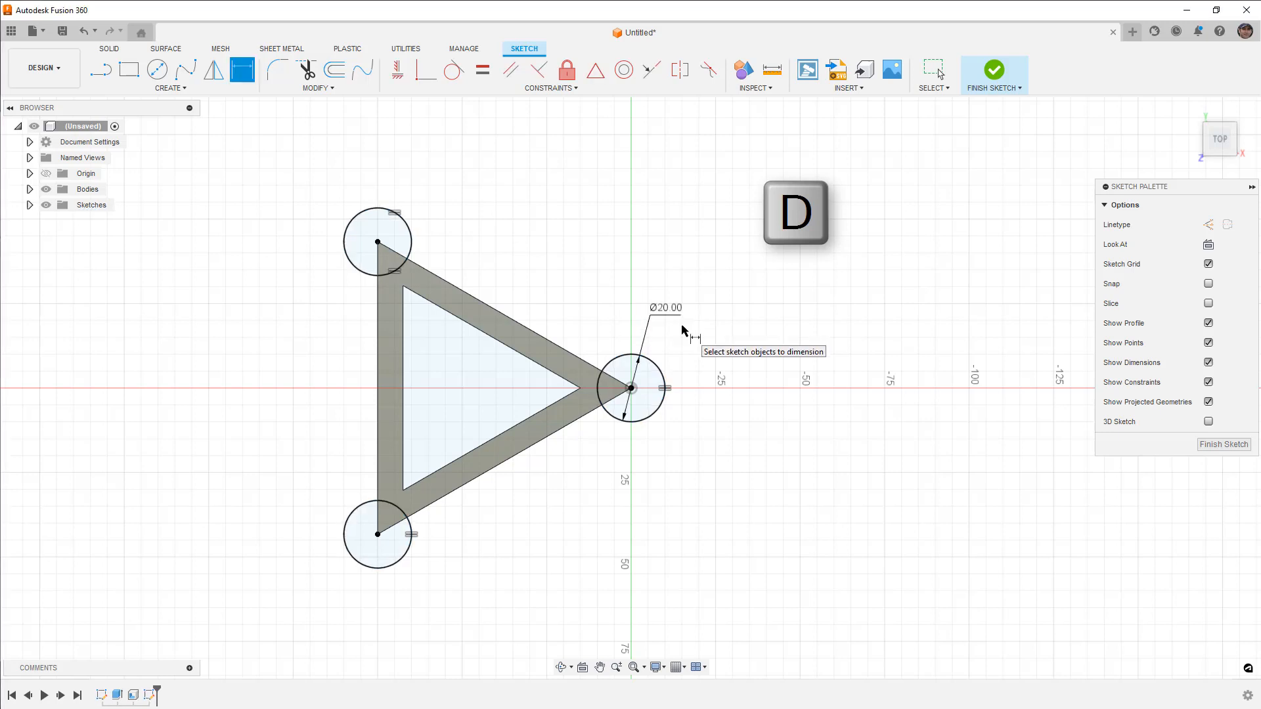
pyautogui.click(995, 69)
# Step: Cut the three corner wedge profiles down through the whole triangular body with an extrude extent of All
pyautogui.press('e')
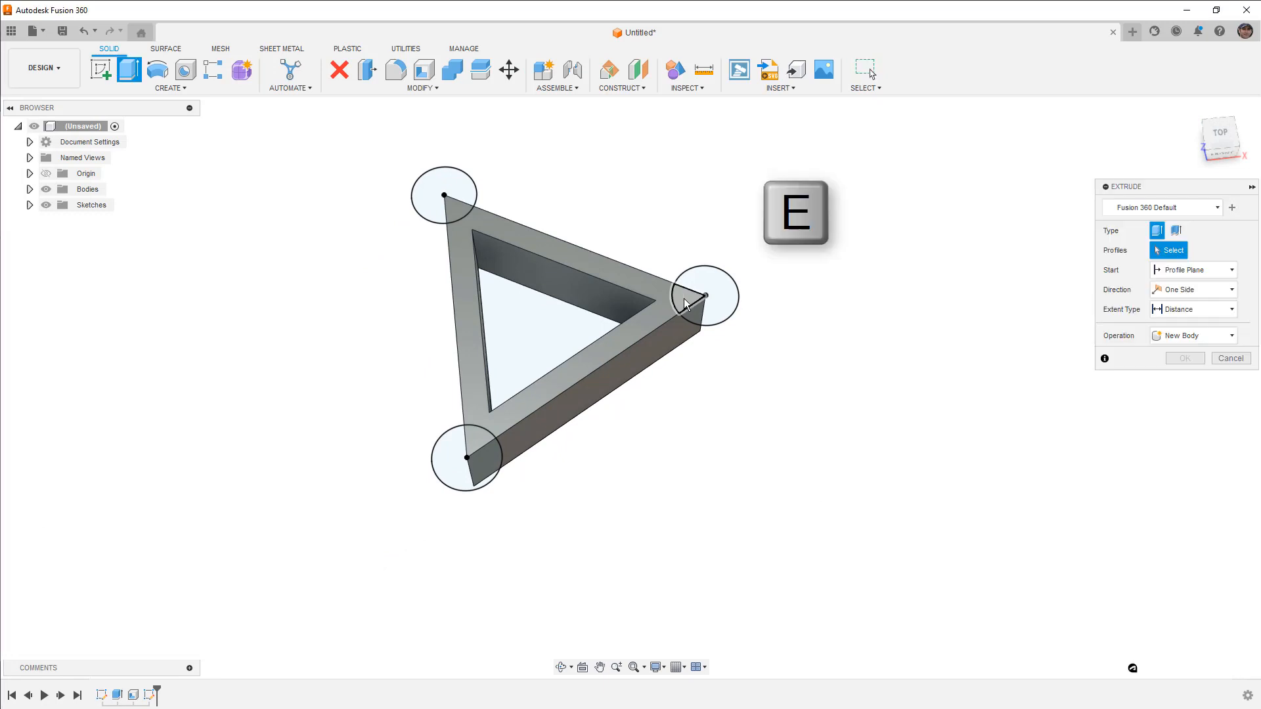
pyautogui.click(681, 302)
pyautogui.click(459, 211)
pyautogui.click(478, 441)
pyautogui.moveTo(482, 440); pyautogui.dragTo(485, 452)
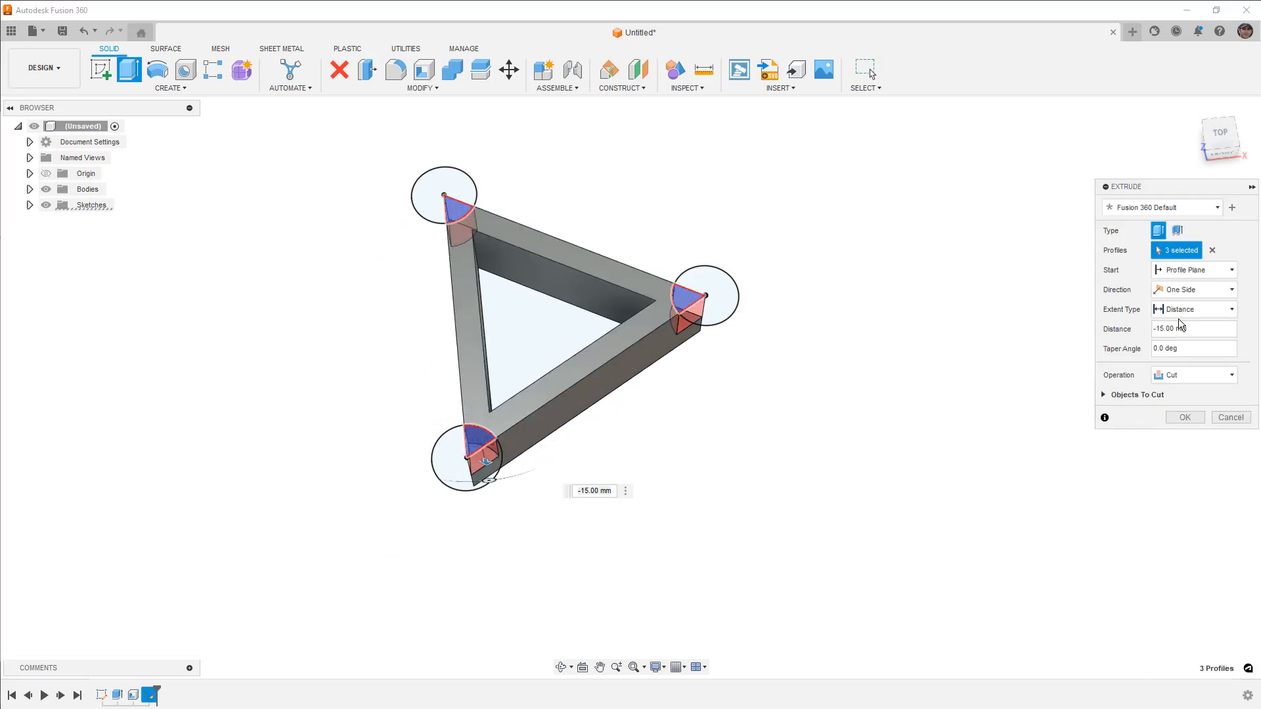
pyautogui.click(1193, 309)
pyautogui.click(1184, 355)
pyautogui.keyDown('shift'); pyautogui.moveTo(880, 445); pyautogui.dragTo(760, 444, button='middle'); pyautogui.keyUp('shift')
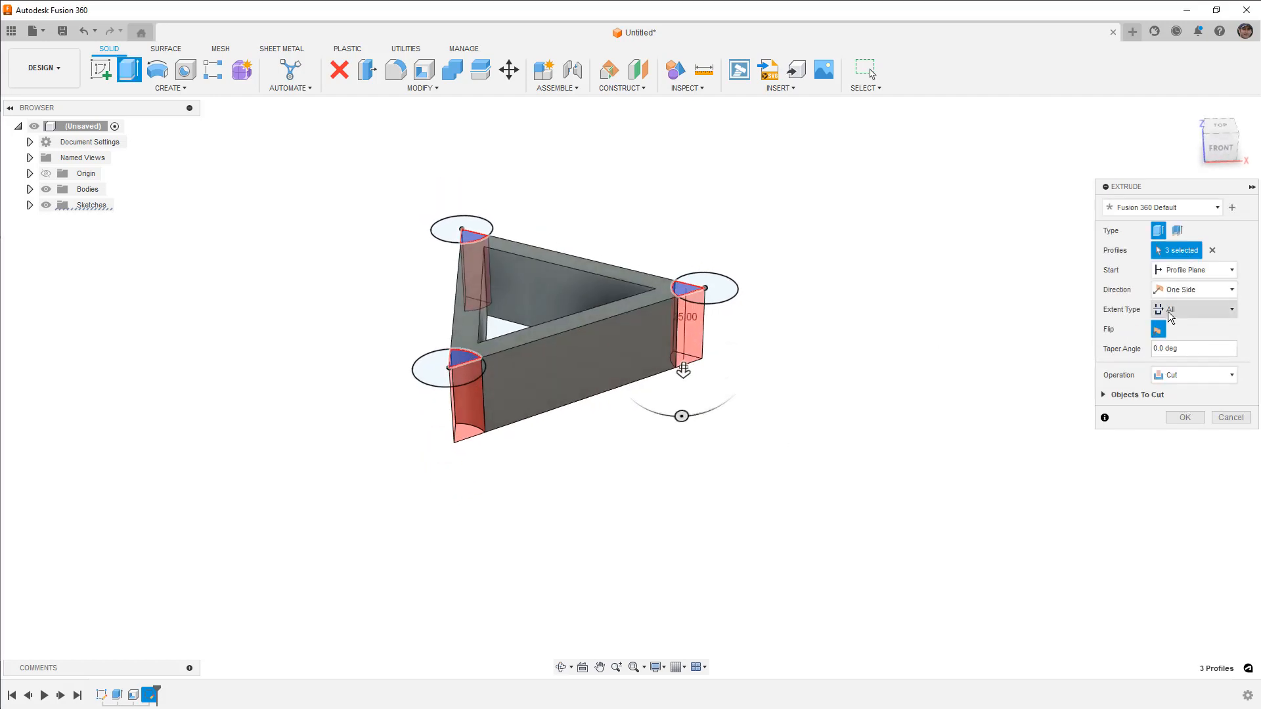
pyautogui.click(1185, 417)
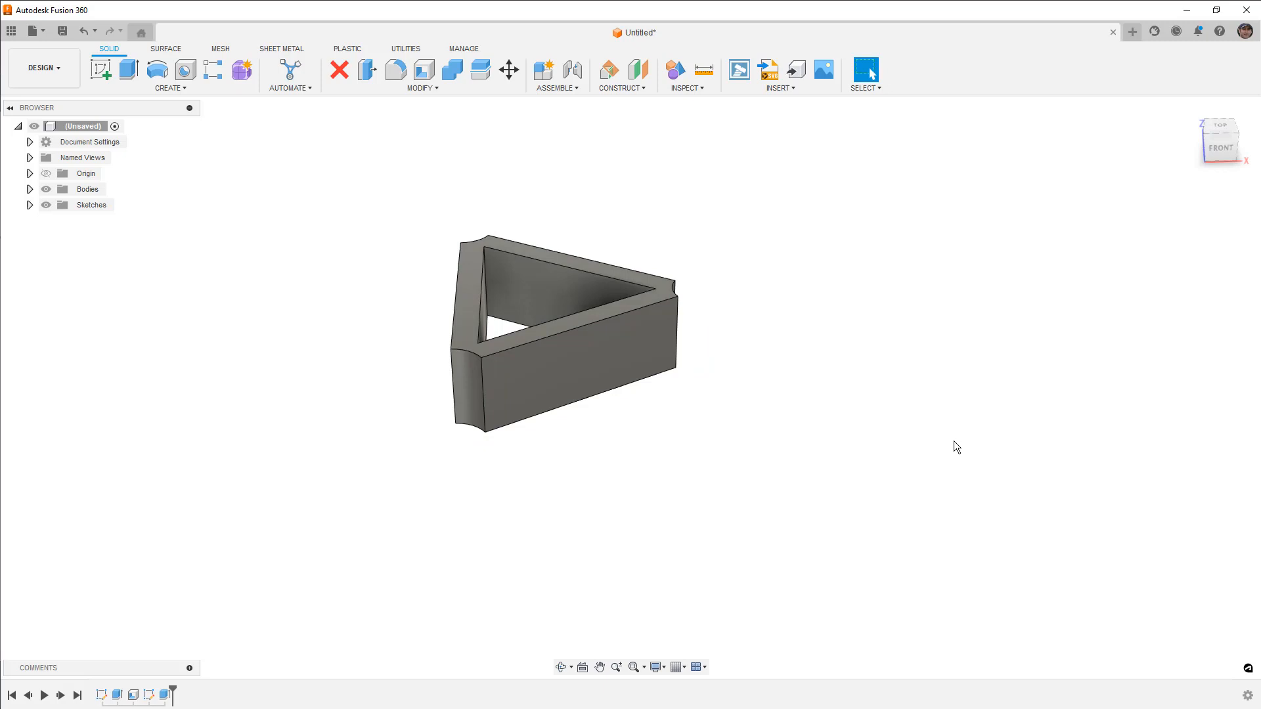
# Step: Fillet the three inner vertical corner edges of the triangular opening with a 5 mm radius
pyautogui.keyDown('shift'); pyautogui.moveTo(761, 404); pyautogui.dragTo(758, 454, button='middle'); pyautogui.keyUp('shift')
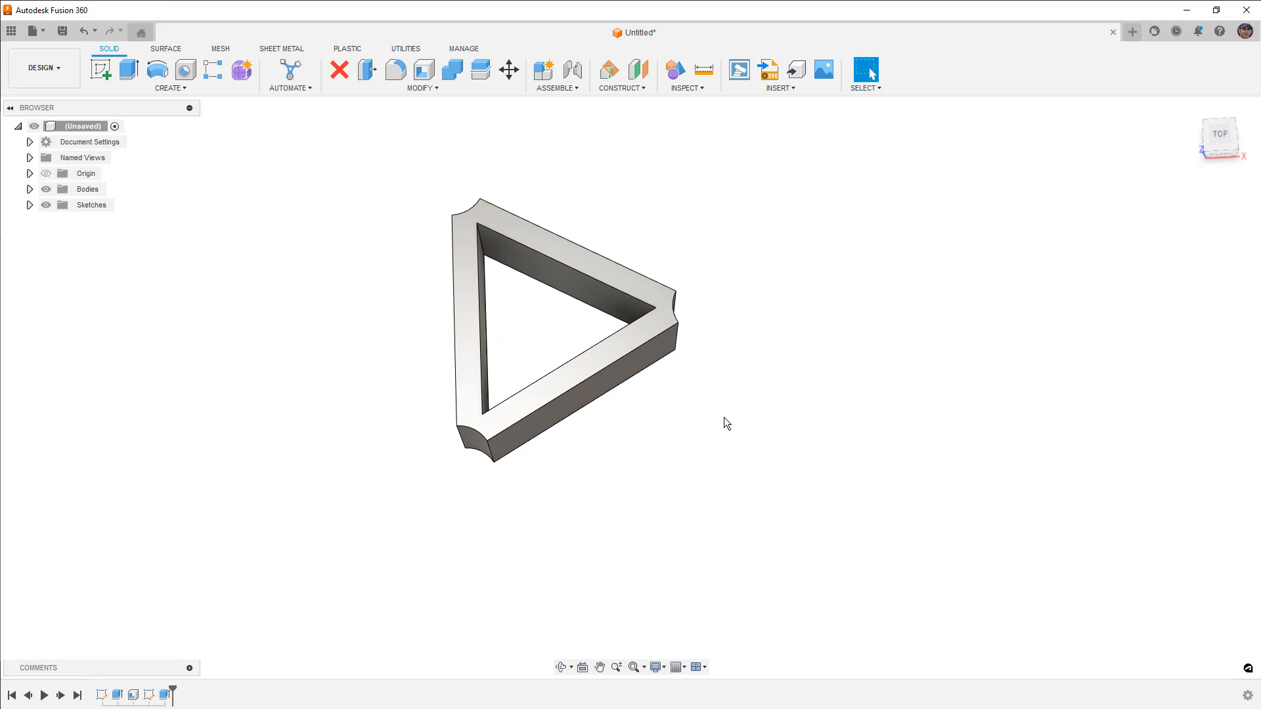
pyautogui.press('f')
pyautogui.click(484, 253)
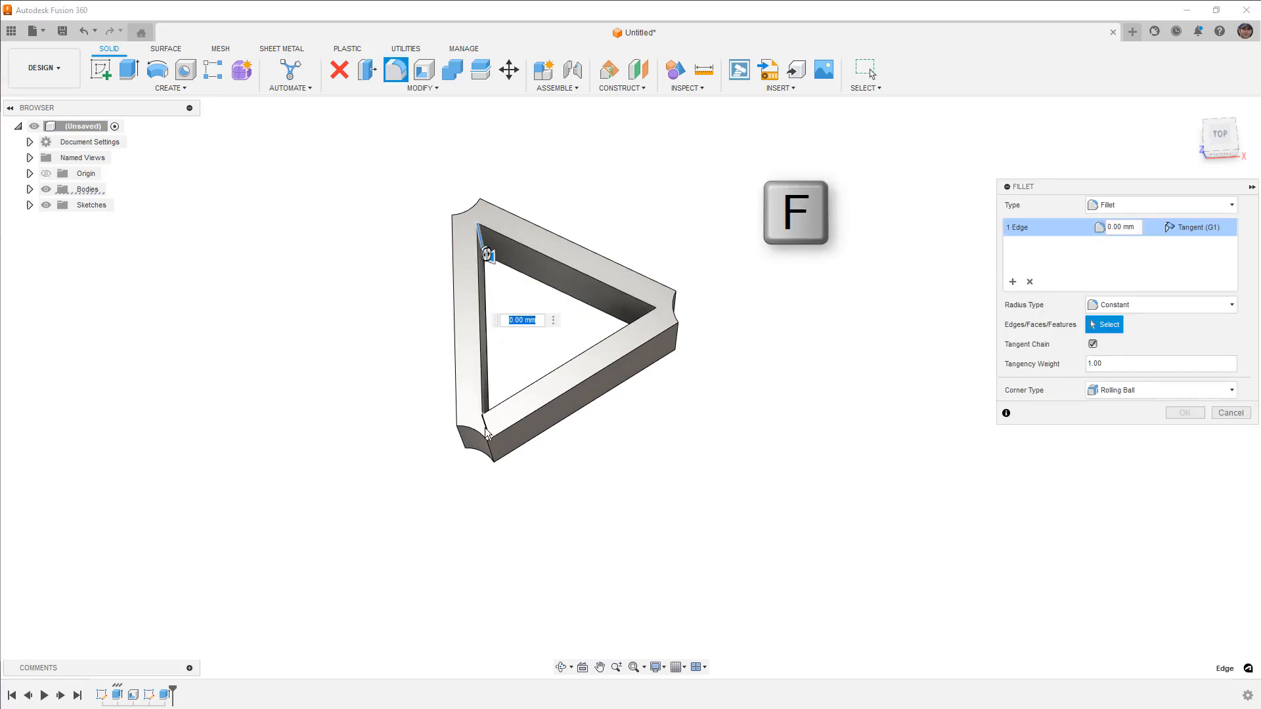
pyautogui.click(487, 433)
pyautogui.click(643, 322)
pyautogui.moveTo(643, 322); pyautogui.dragTo(632, 322)
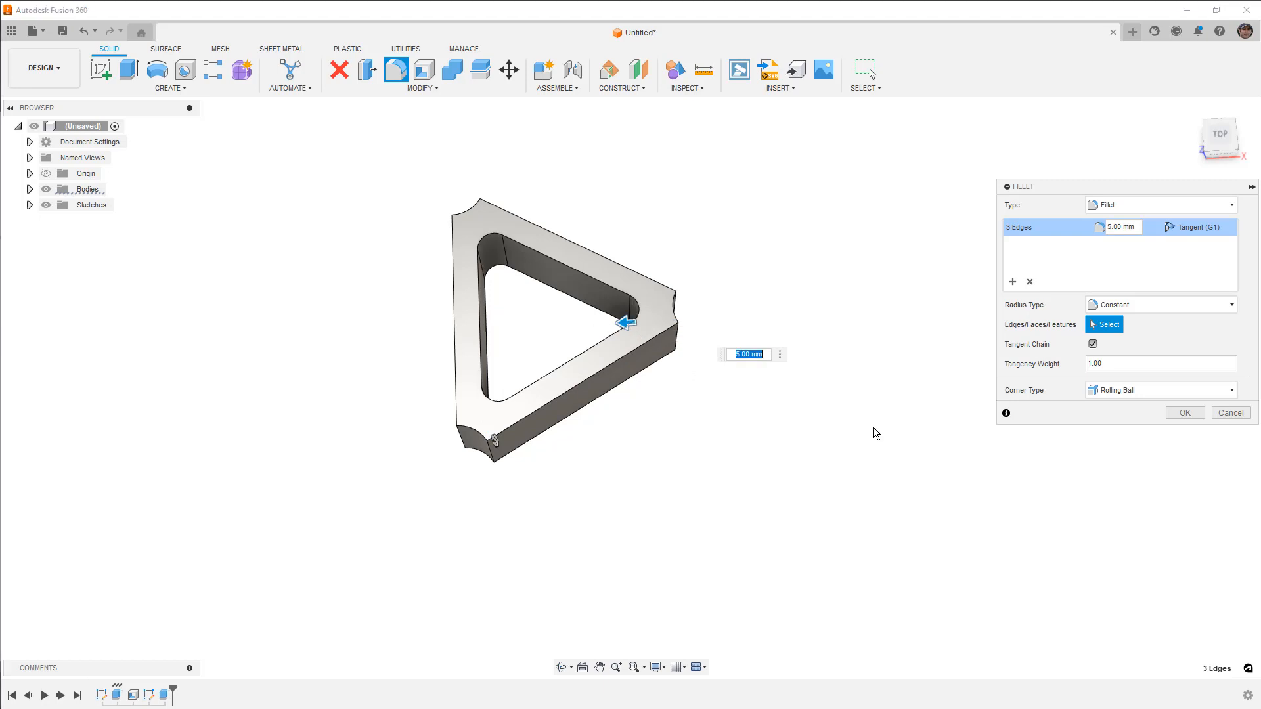
pyautogui.click(1185, 414)
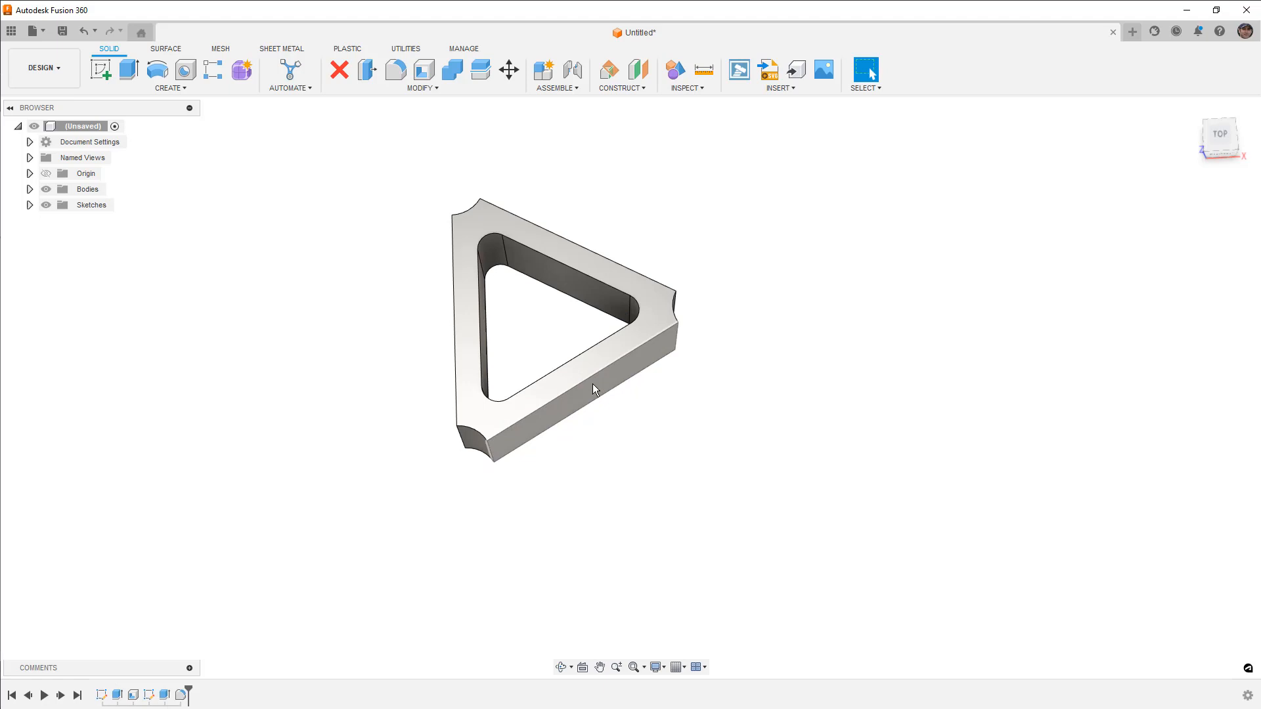
# Step: Create a full circular pattern of the triangular body around the vertical origin axis with a quantity of 6
pyautogui.click(217, 74)
pyautogui.click(1175, 206)
pyautogui.click(661, 305)
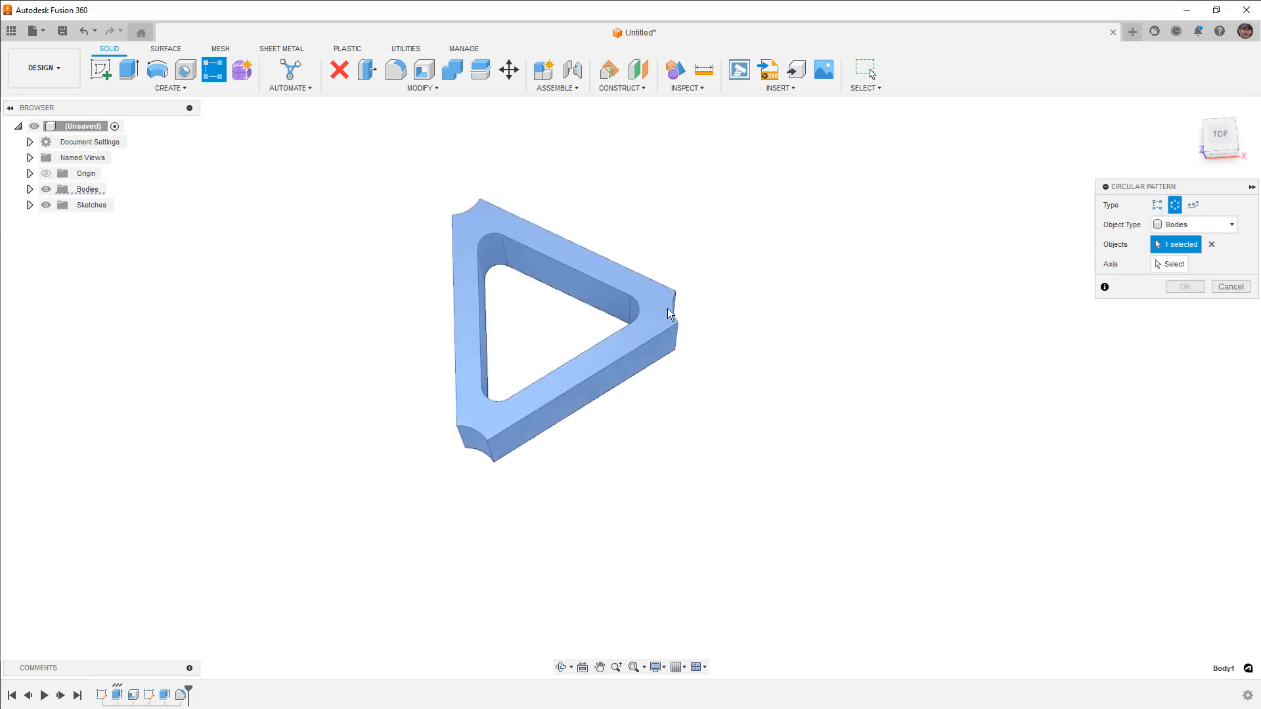
pyautogui.click(1169, 264)
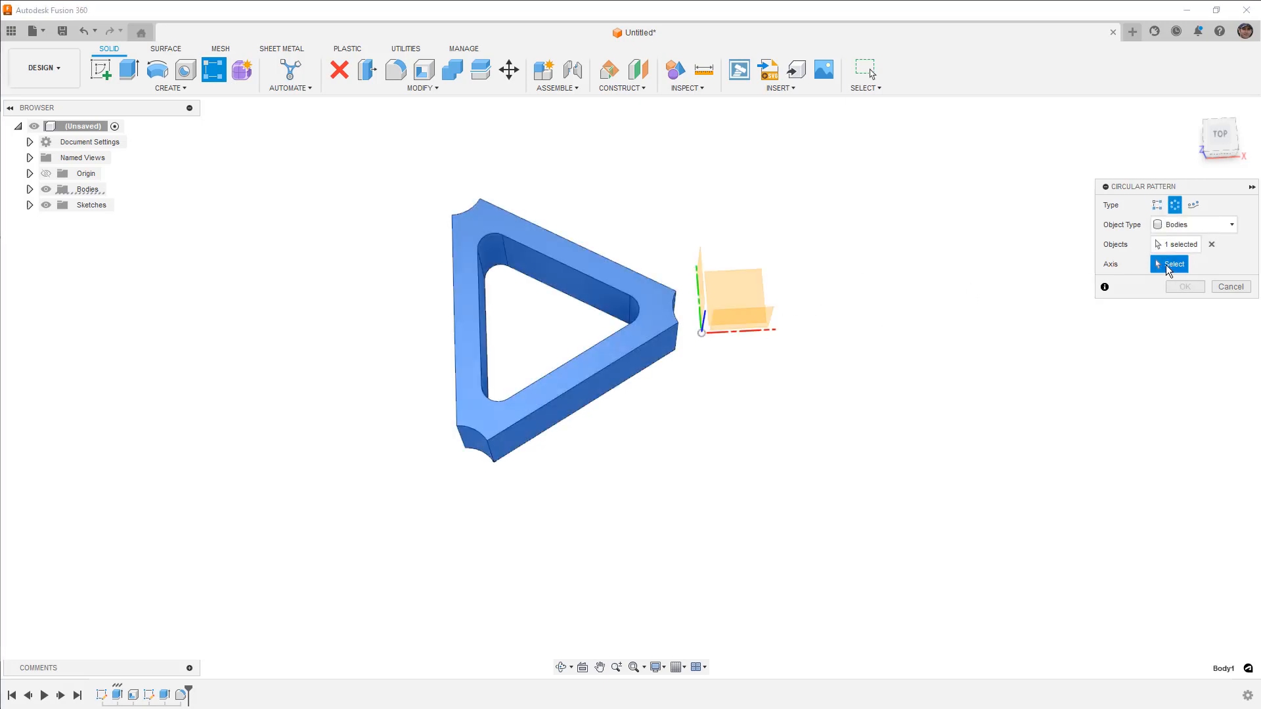
pyautogui.click(704, 320)
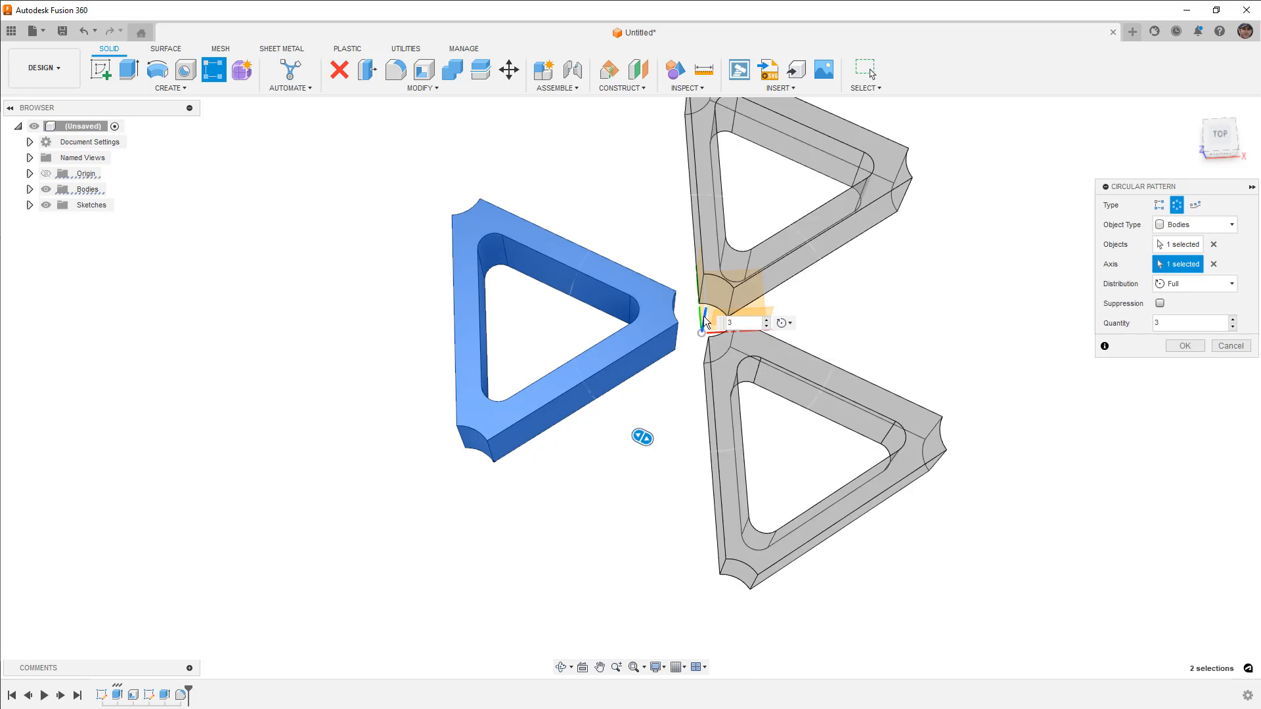
pyautogui.click(767, 320)
pyautogui.click(767, 320)
pyautogui.click(767, 319)
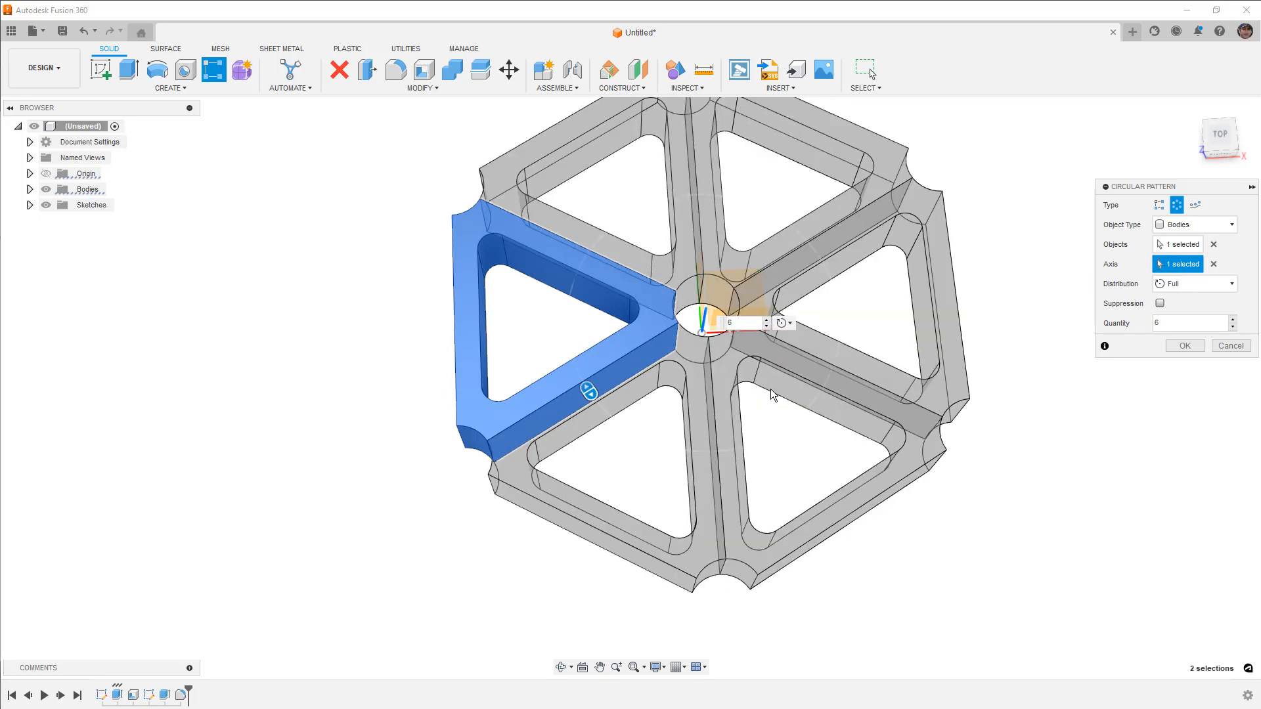
pyautogui.scroll(-2, 920, 466)
pyautogui.click(1182, 345)
# Step: Combine all six patterned triangular bodies into a single hexagonal body
pyautogui.scroll(-2, 807, 394)
pyautogui.moveTo(1007, 534); pyautogui.dragTo(527, 163)
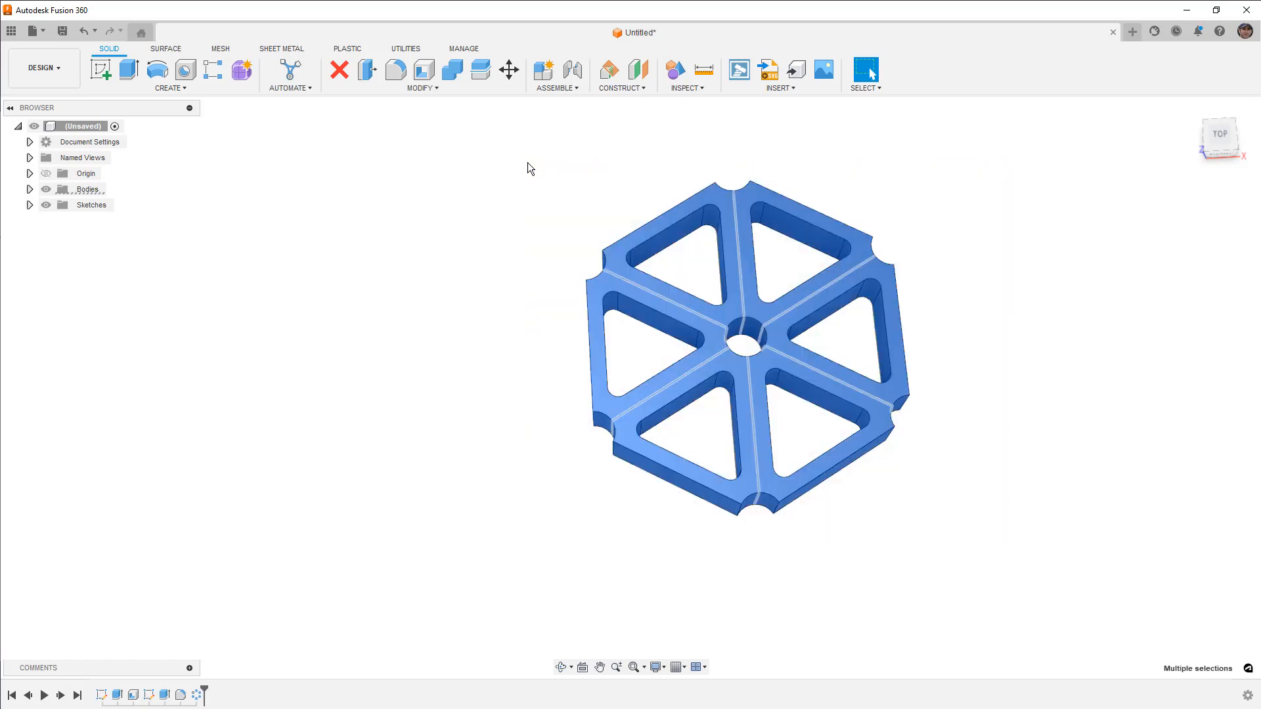
pyautogui.click(450, 71)
pyautogui.click(1183, 306)
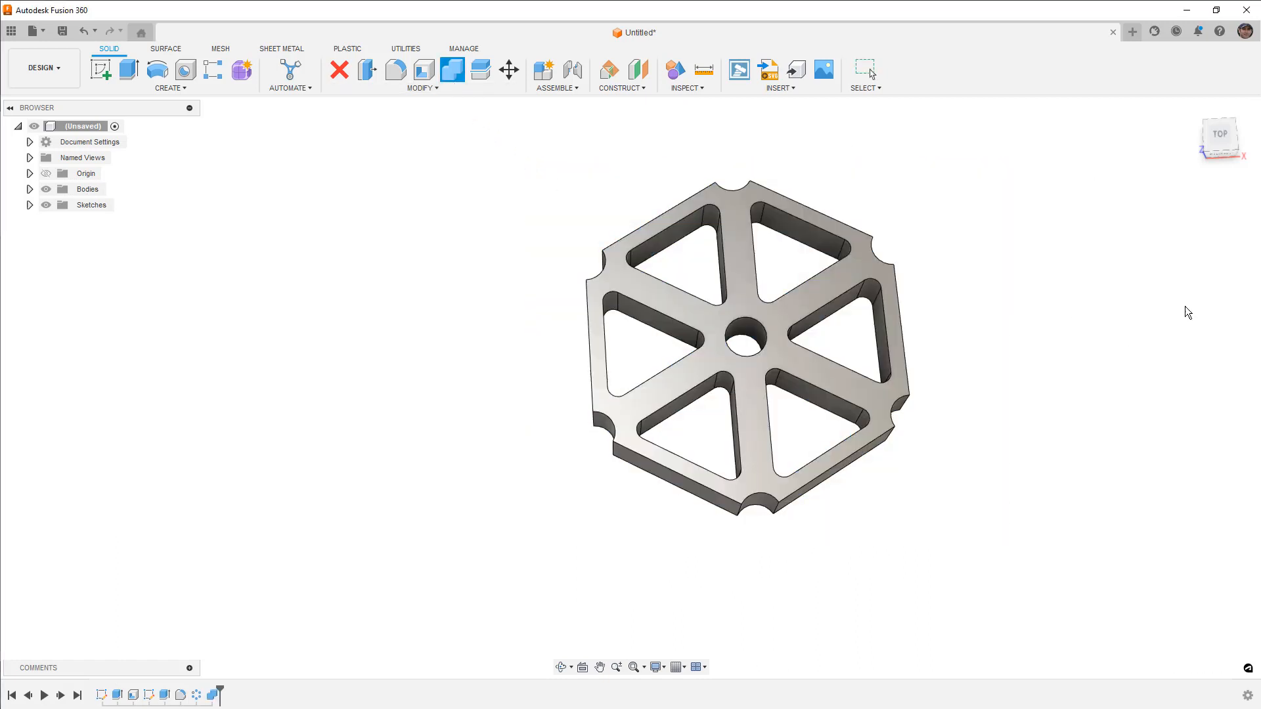
# Step: Copy and paste the hexagonal body, moving the copy about 103 mm in X and 130 mm in Y
pyautogui.click(1217, 135)
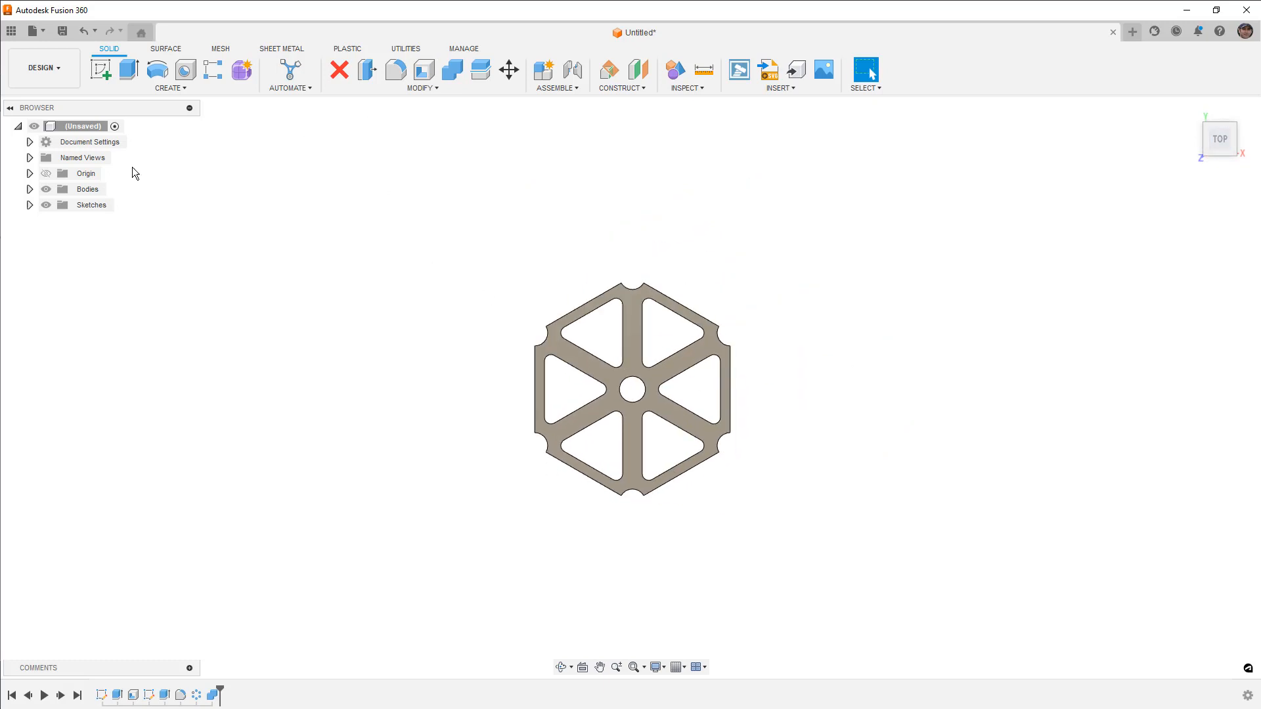
pyautogui.click(30, 189)
pyautogui.click(99, 205)
pyautogui.hotkey('ctrl', 'c')
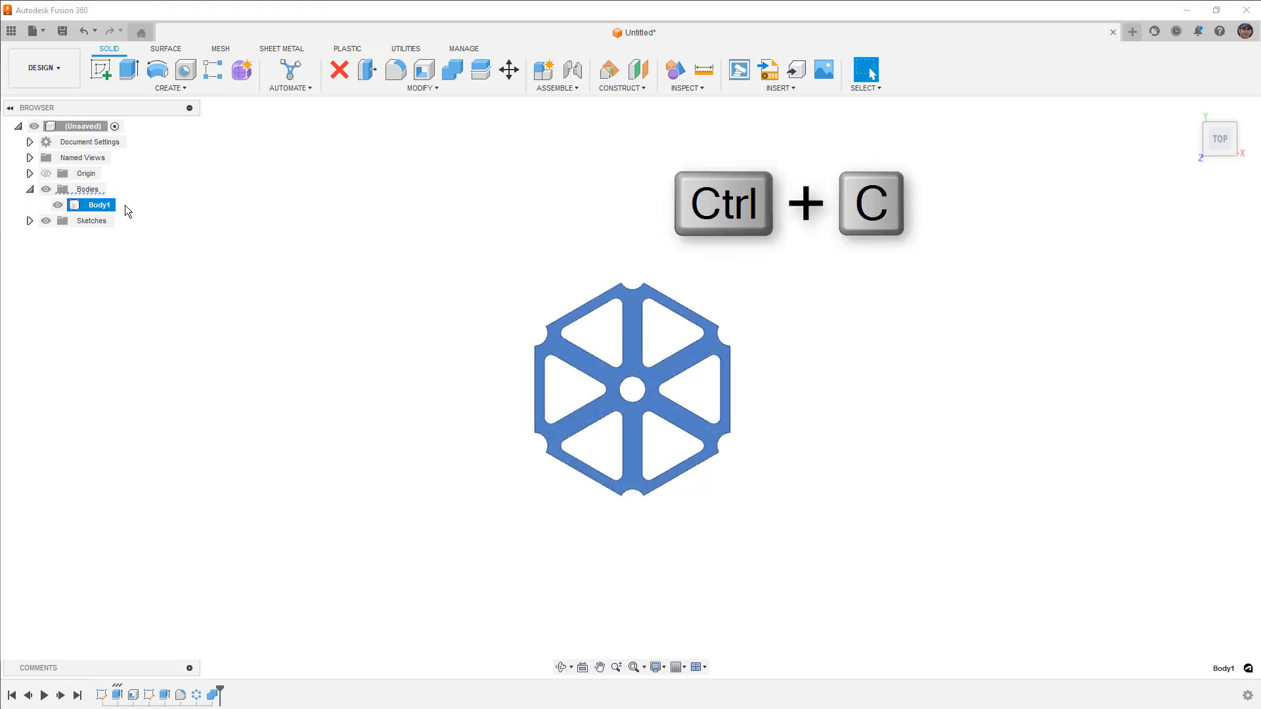
pyautogui.hotkey('ctrl', 'v')
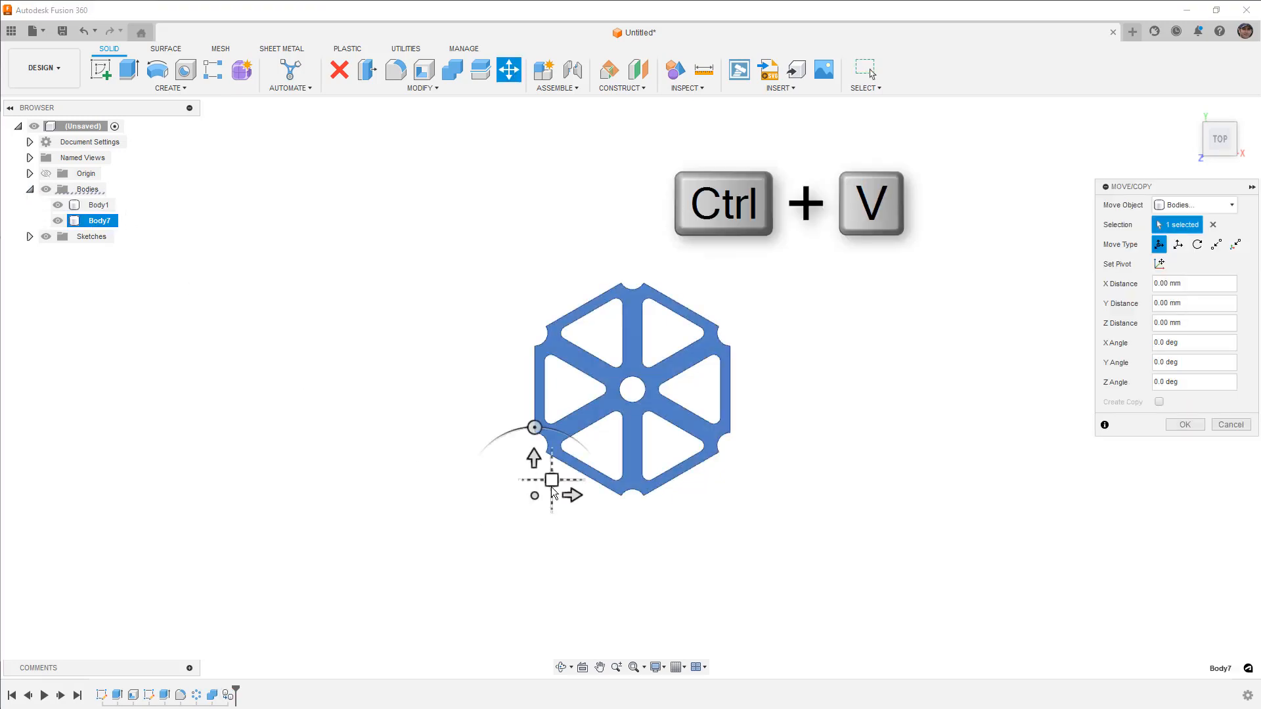
pyautogui.moveTo(551, 481); pyautogui.dragTo(685, 310)
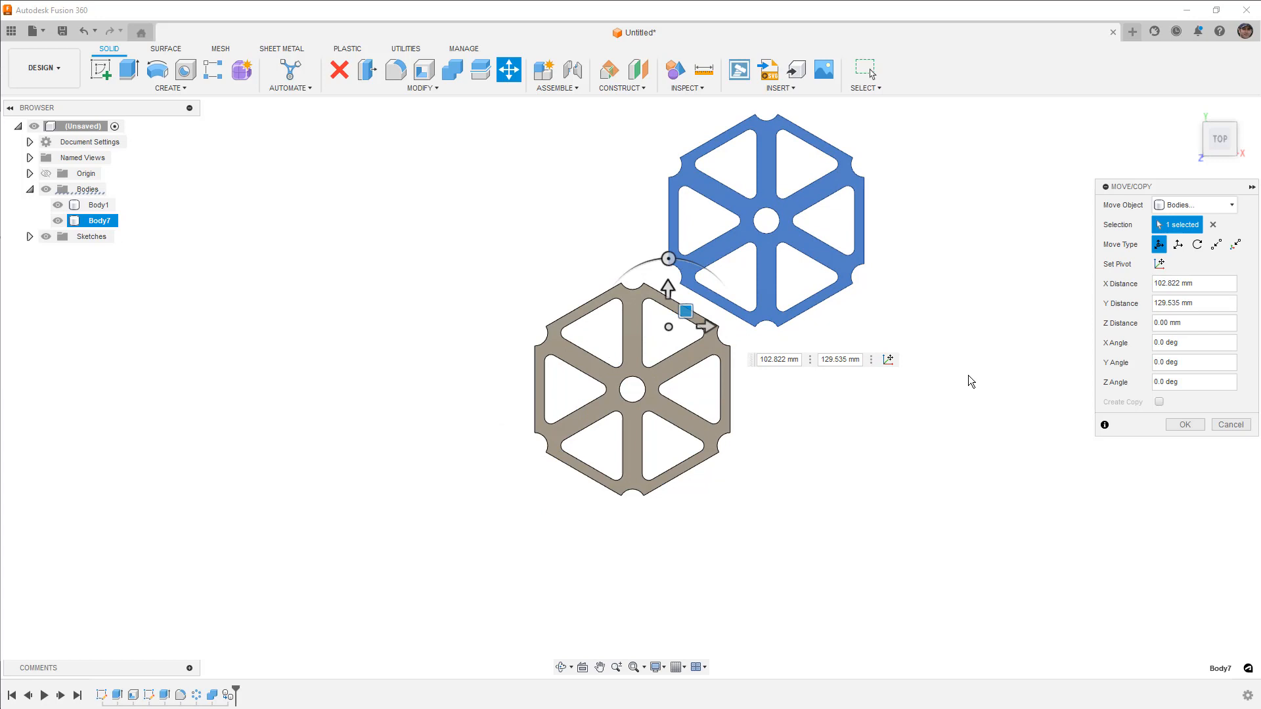
pyautogui.click(1175, 423)
# Step: Align the copied hexagon's lower-left side face with the original's upper-right side face, flipping the direction so they sit side by side
pyautogui.click(431, 88)
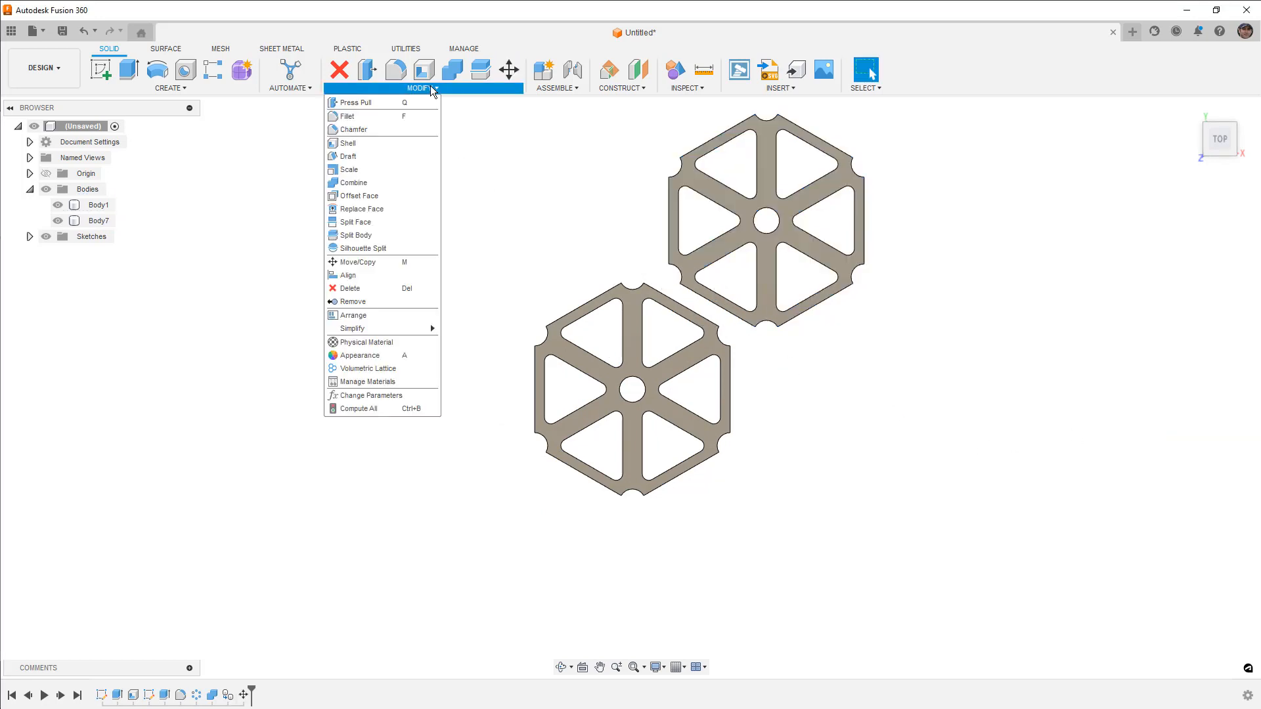
pyautogui.click(354, 275)
pyautogui.keyDown('shift'); pyautogui.moveTo(674, 336); pyautogui.dragTo(672, 306, button='middle'); pyautogui.keyUp('shift')
pyautogui.scroll(6, 702, 306)
pyautogui.click(727, 308)
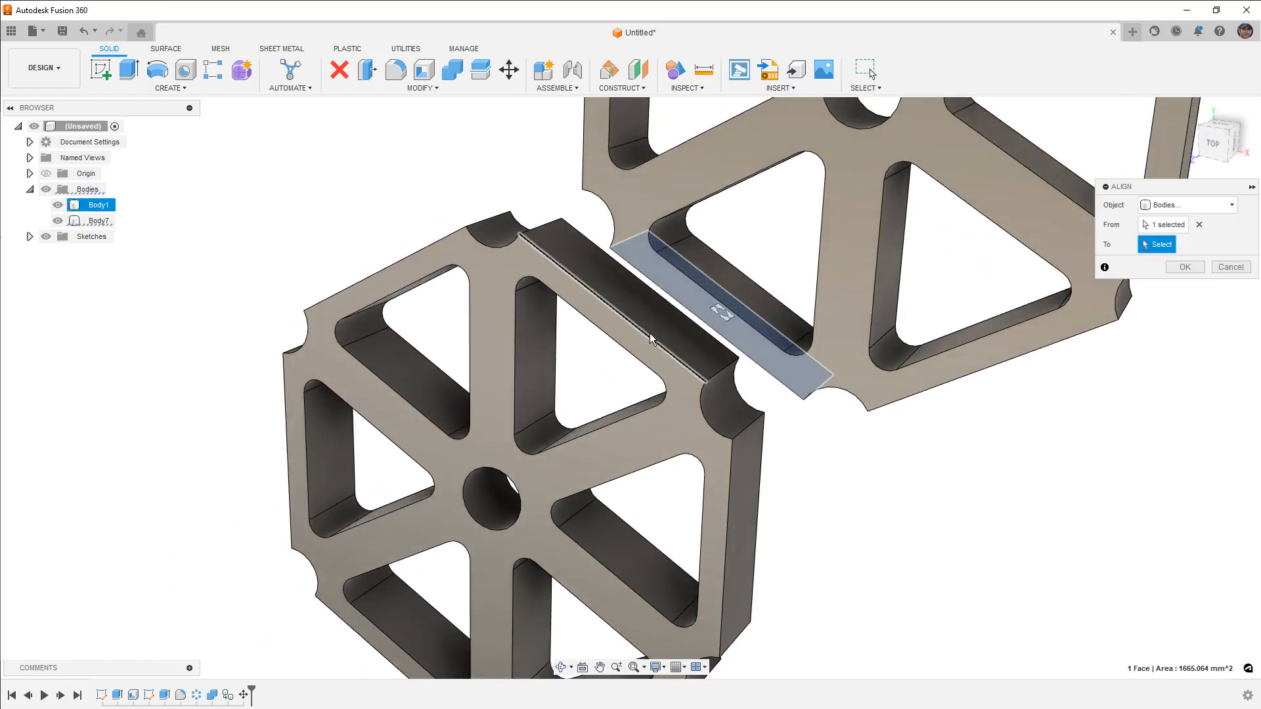
pyautogui.click(630, 301)
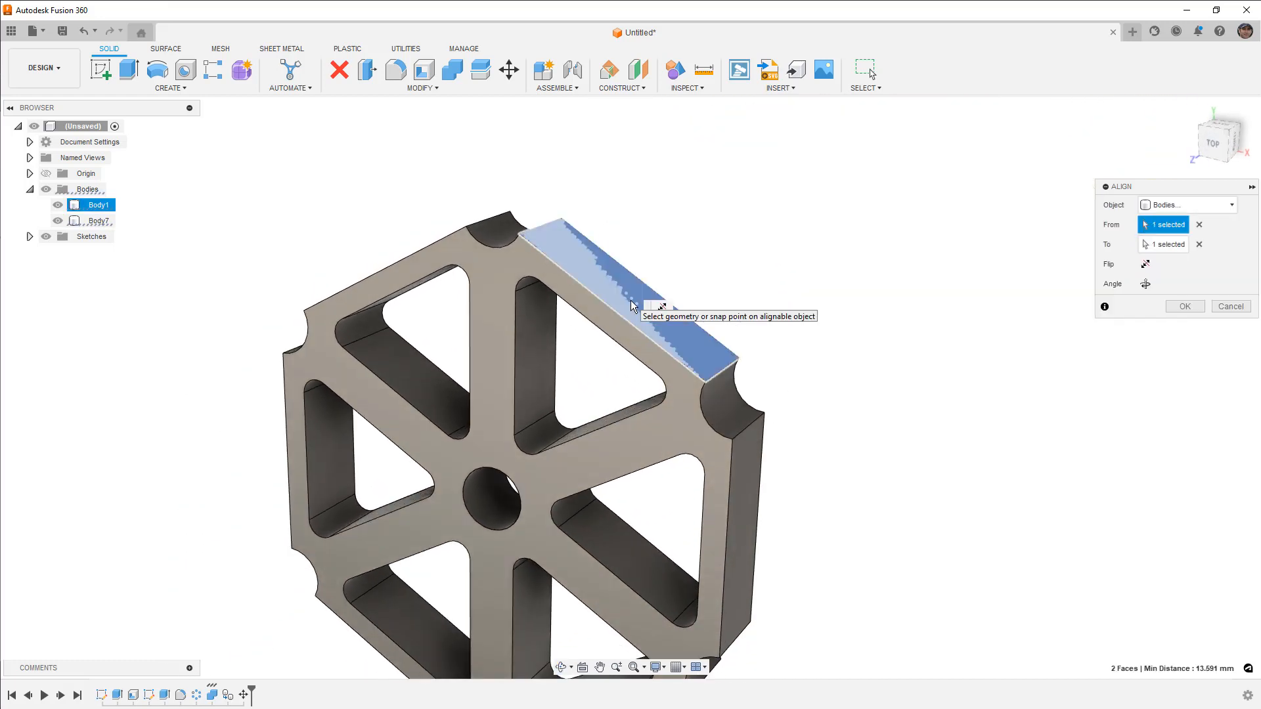
pyautogui.click(1146, 265)
pyautogui.scroll(-3, 836, 460)
pyautogui.keyDown('shift'); pyautogui.moveTo(835, 460); pyautogui.dragTo(854, 452, button='middle'); pyautogui.keyUp('shift')
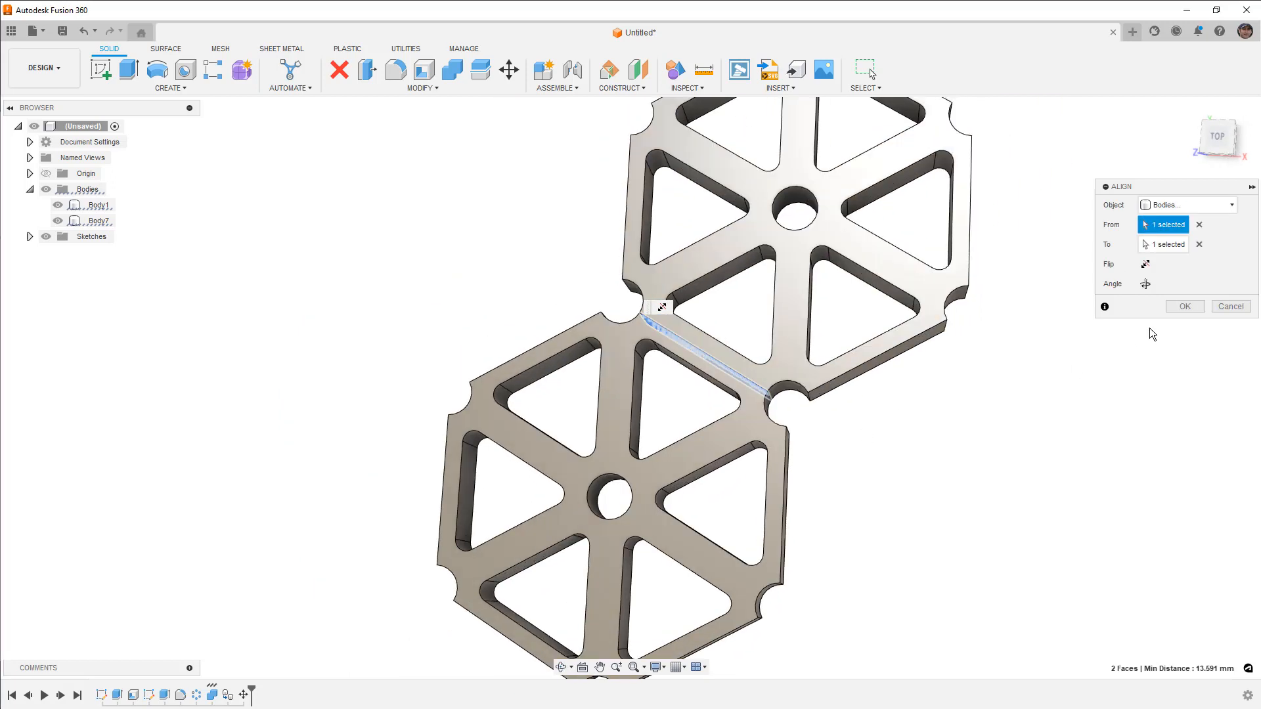
pyautogui.click(1183, 307)
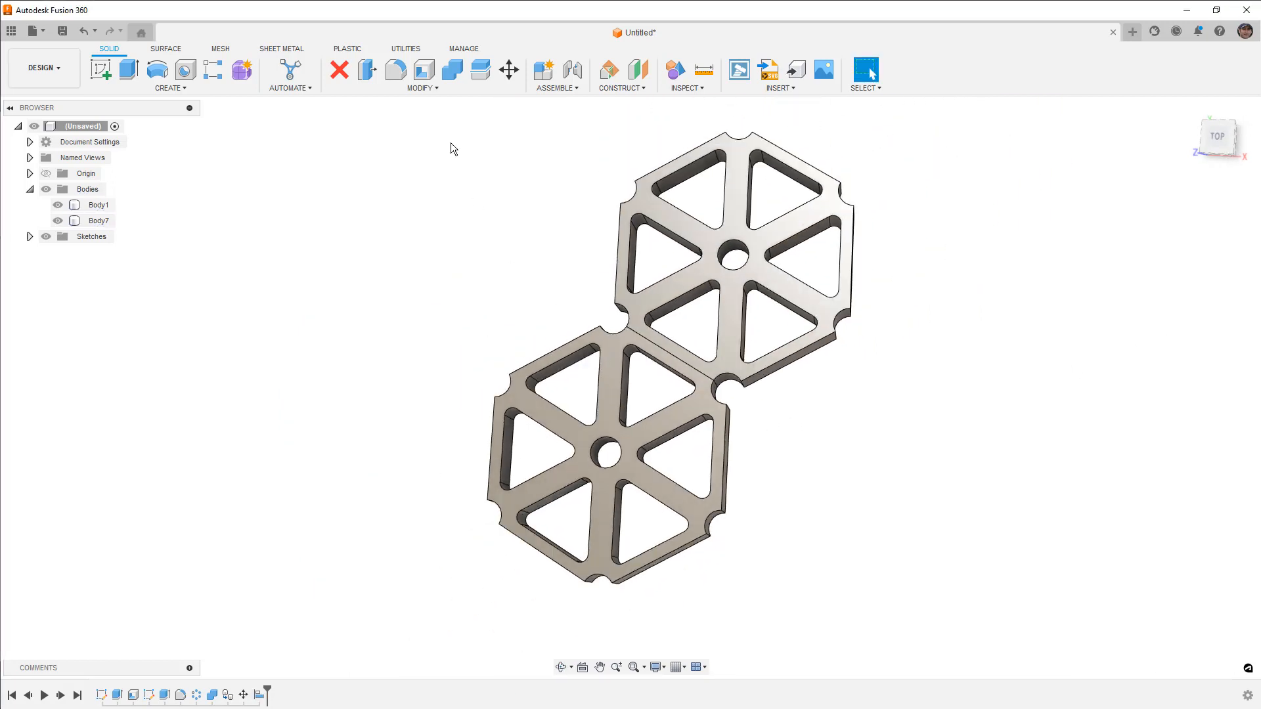
# Step: Combine the two side-by-side hexagonal bodies into a single body with the Join operation
pyautogui.click(450, 71)
pyautogui.click(574, 357)
pyautogui.click(633, 310)
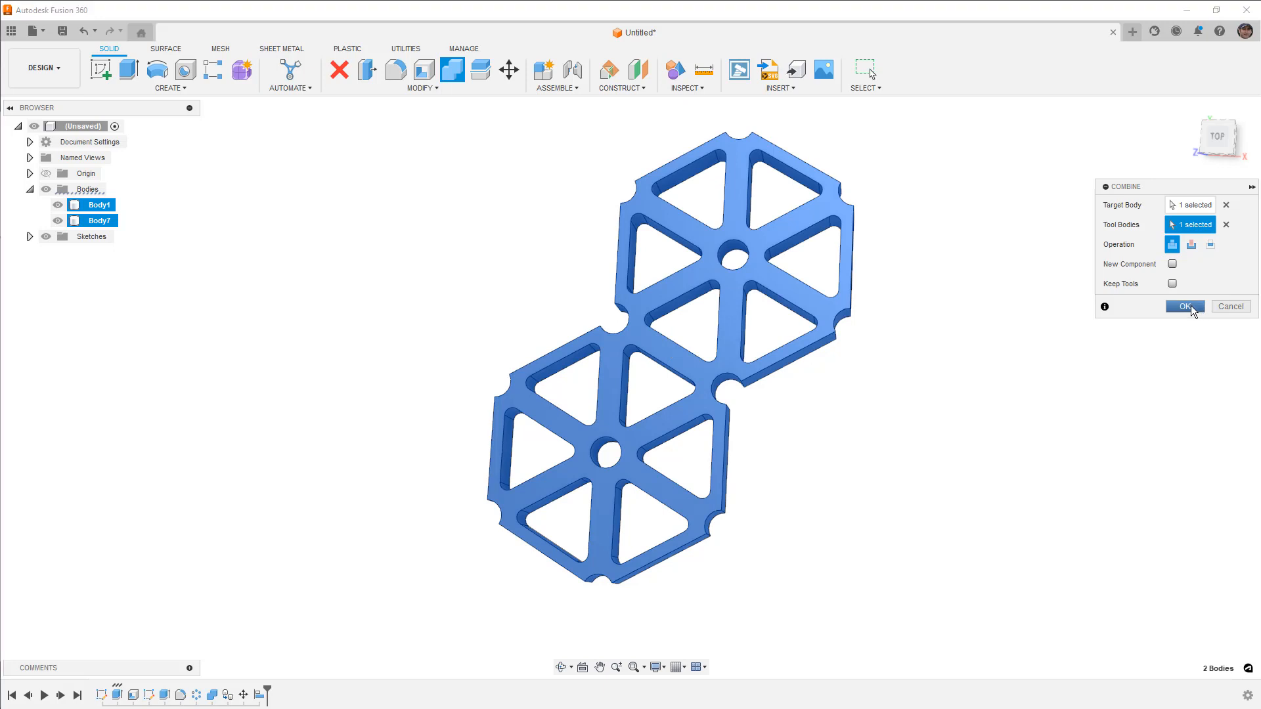
pyautogui.click(1189, 306)
# Step: Start a rectangular pattern of the joined body along the X axis, extended to 240 by 150 mm, and switch its distribution to Spacing
pyautogui.click(1218, 137)
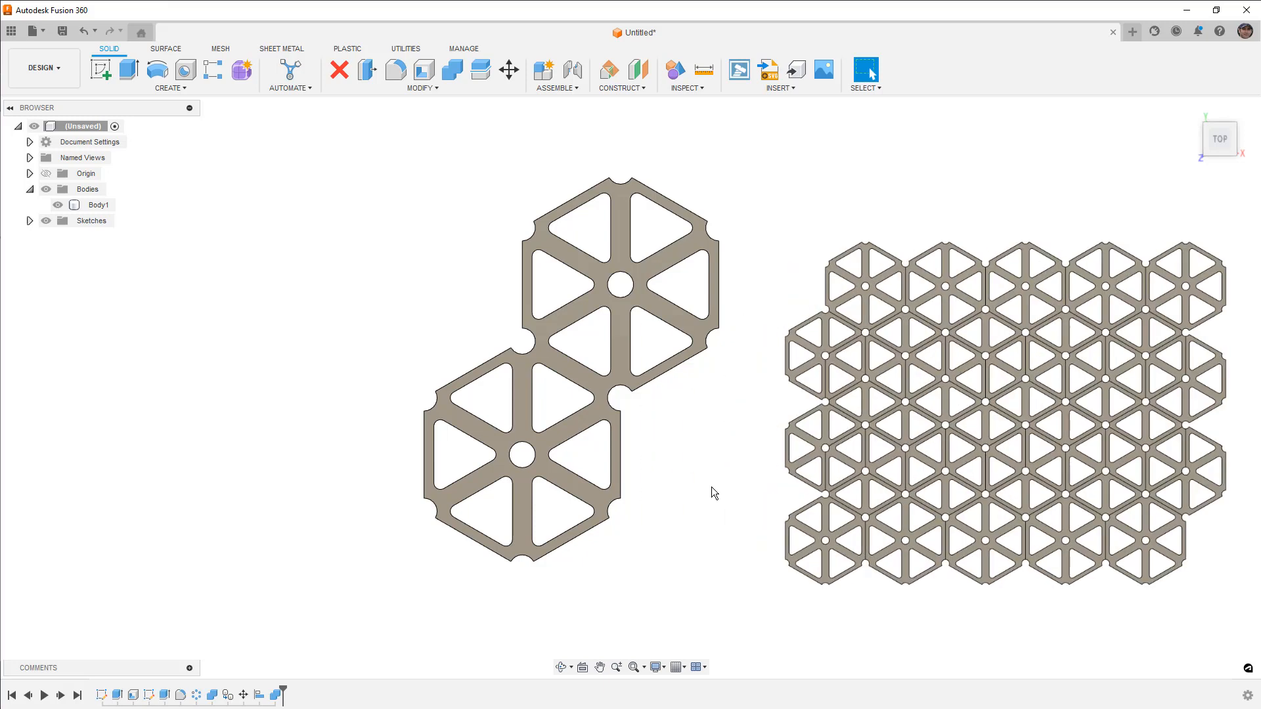
pyautogui.click(212, 69)
pyautogui.click(624, 294)
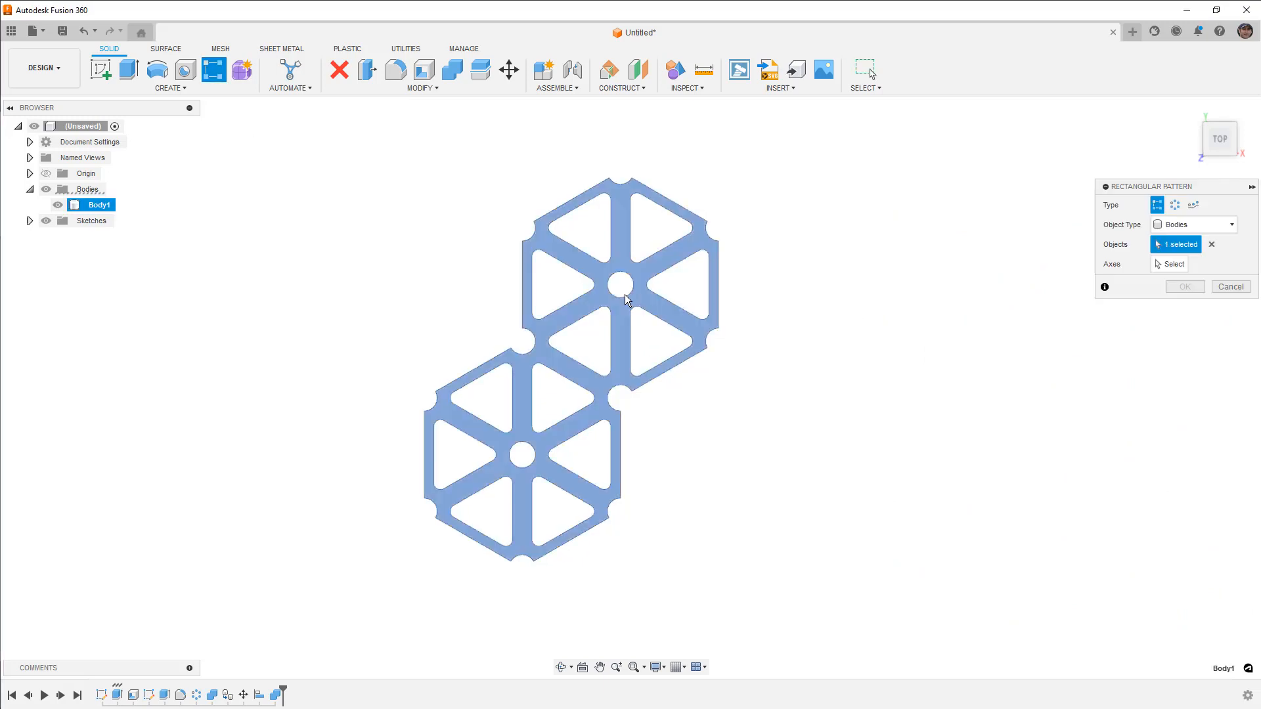
pyautogui.click(1169, 264)
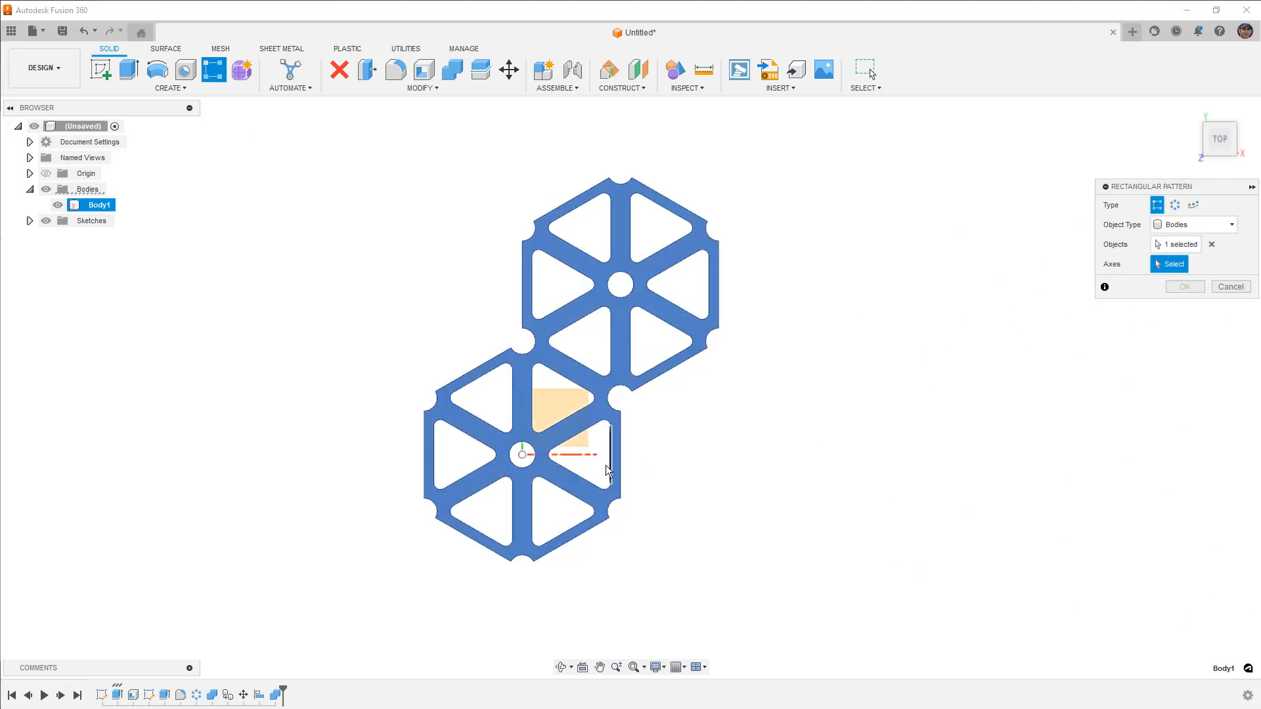
pyautogui.click(586, 457)
pyautogui.moveTo(579, 369); pyautogui.dragTo(894, 375)
pyautogui.moveTo(571, 389); pyautogui.dragTo(568, 581)
pyautogui.scroll(-3, 492, 350)
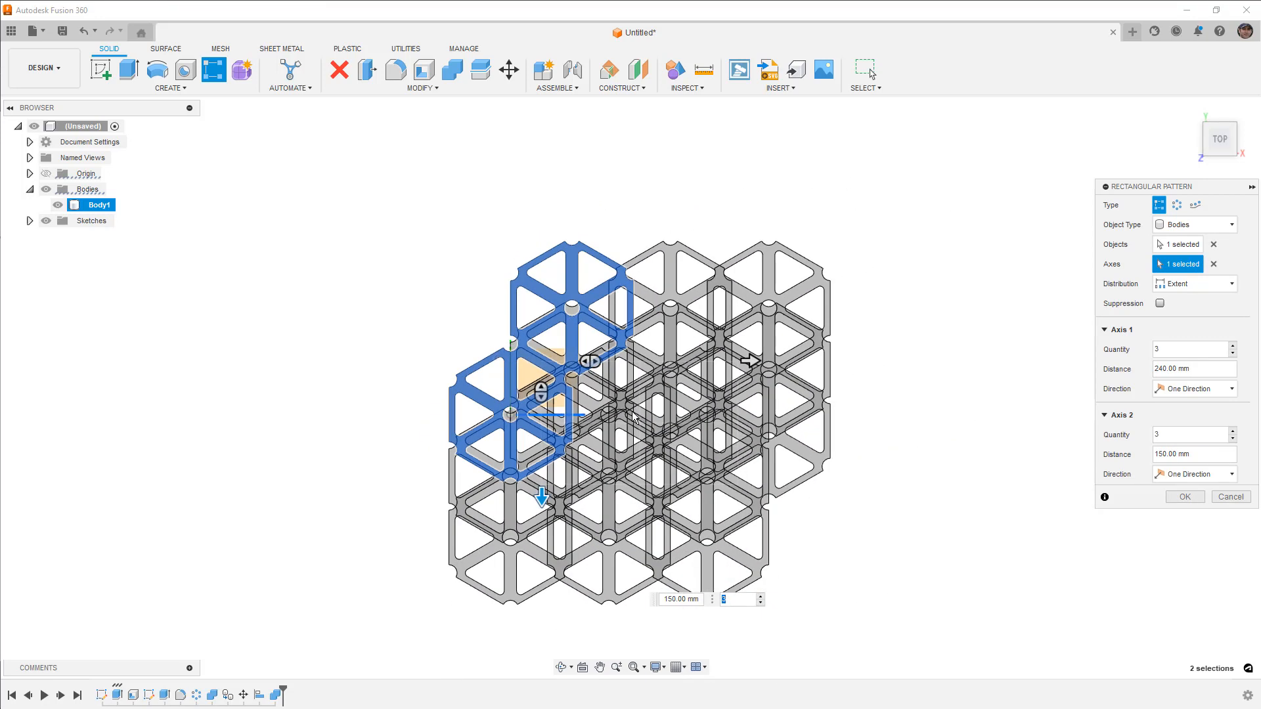
pyautogui.click(1187, 286)
pyautogui.click(1186, 311)
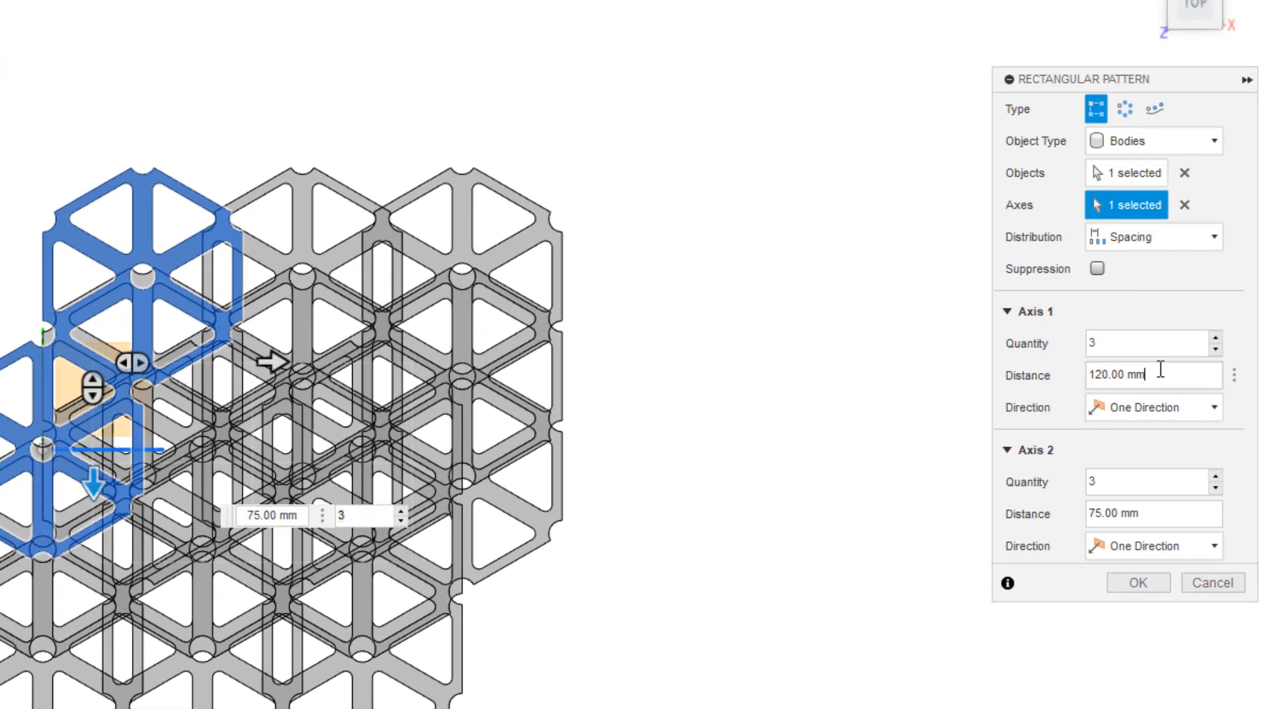
# Step: Set the pattern spacing to Width * 2 along axis 1 and Height along axis 2
pyautogui.moveTo(1173, 374); pyautogui.dragTo(1054, 372)
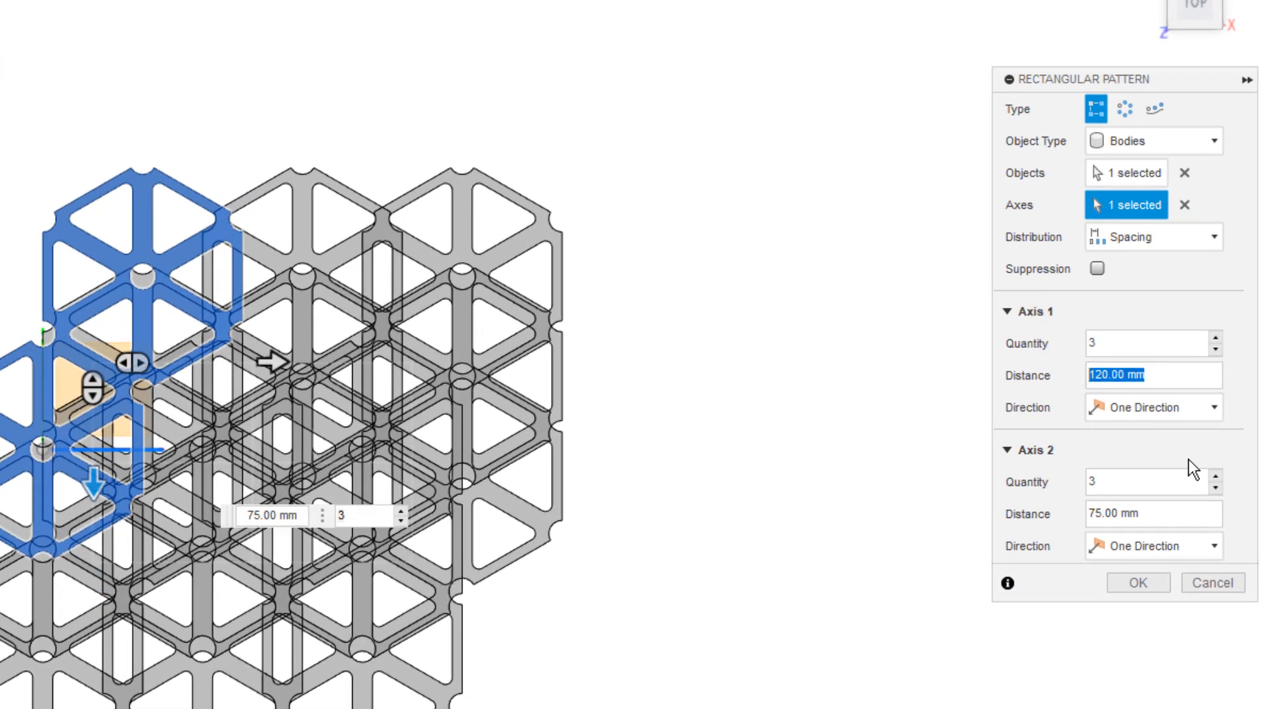
pyautogui.write('Width')
pyautogui.press('Return')
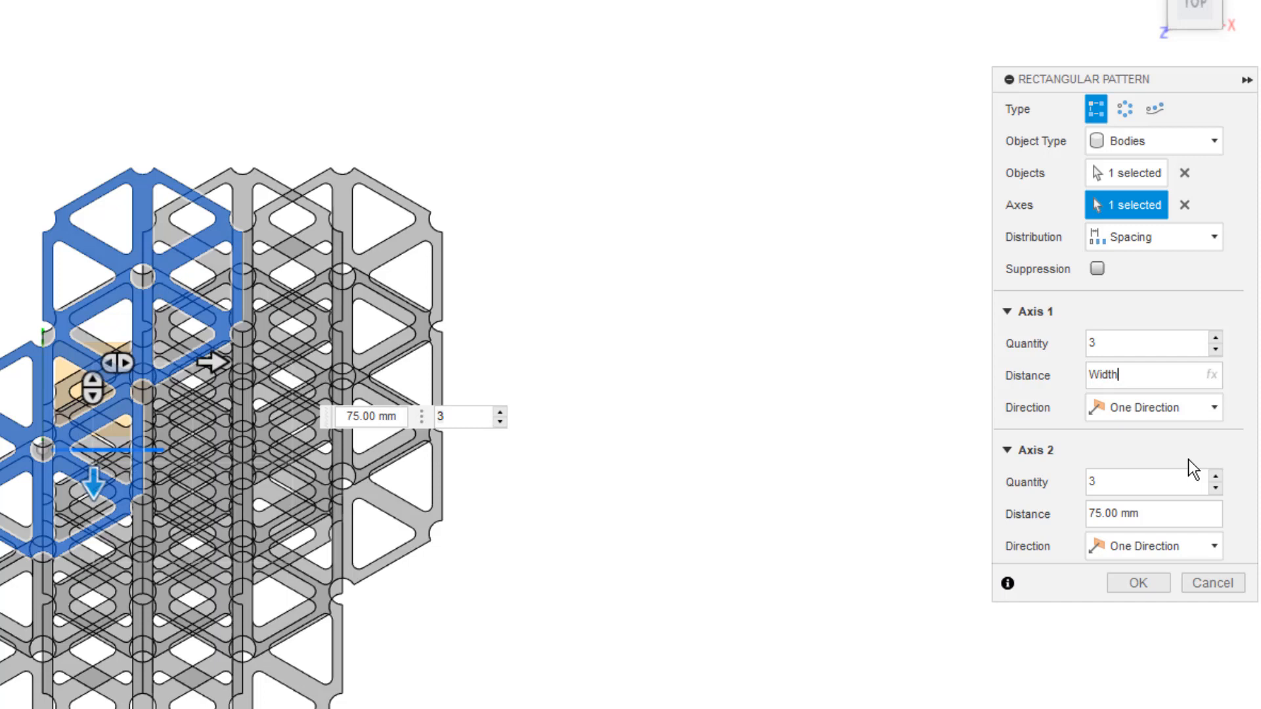
pyautogui.write('* 2')
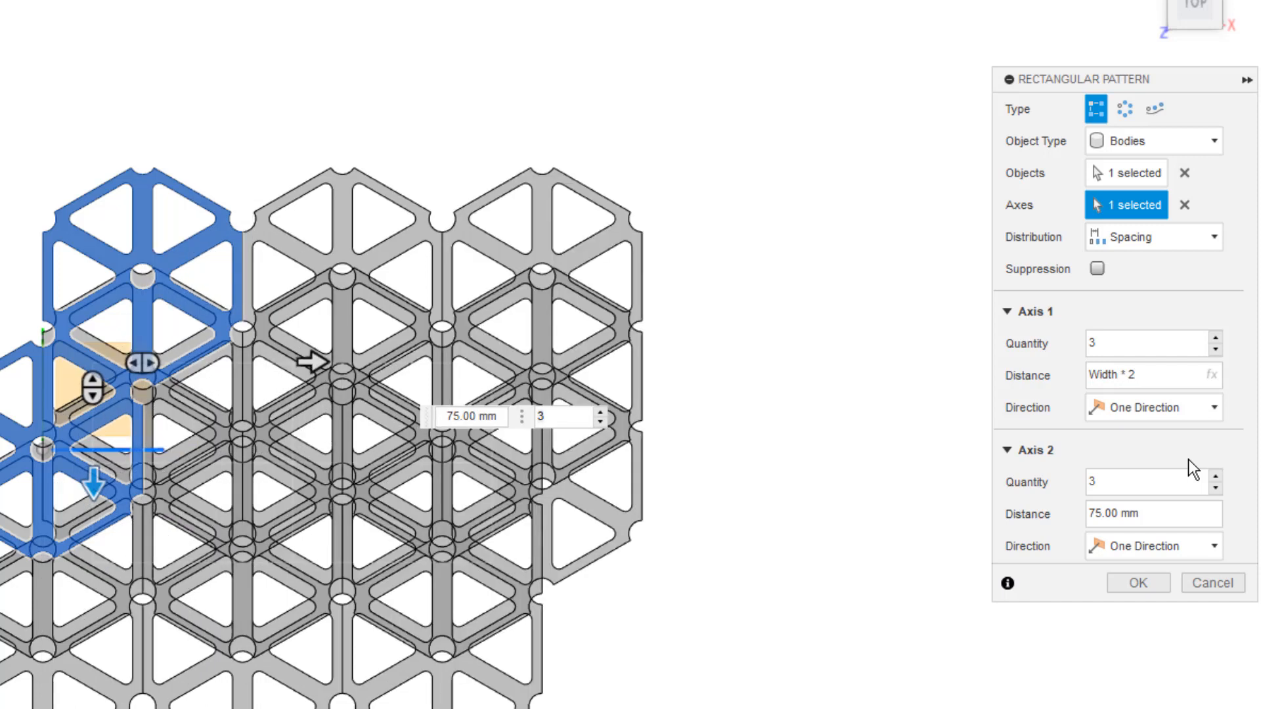
pyautogui.moveTo(1164, 513); pyautogui.dragTo(1057, 522)
pyautogui.write('Height')
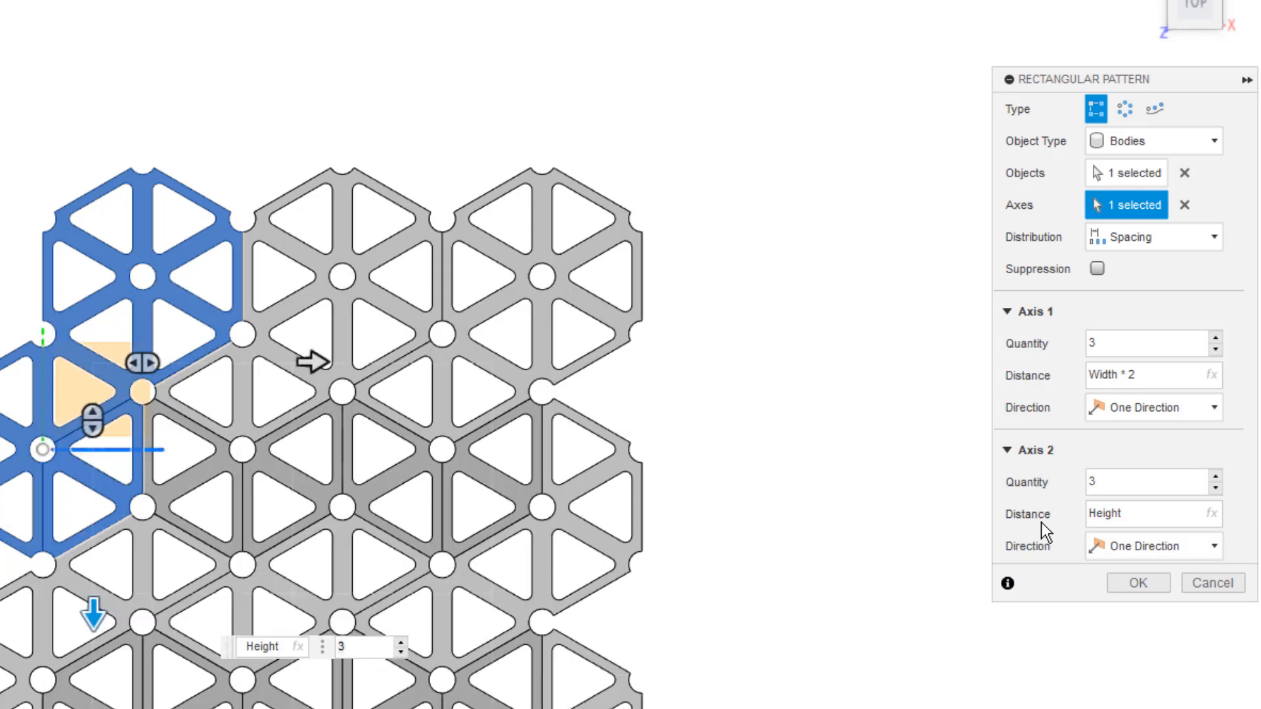
# Step: Increase the pattern to 7 instances along axis 1 and 5 along axis 2, and complete it
pyautogui.scroll(-5, 305, 301)
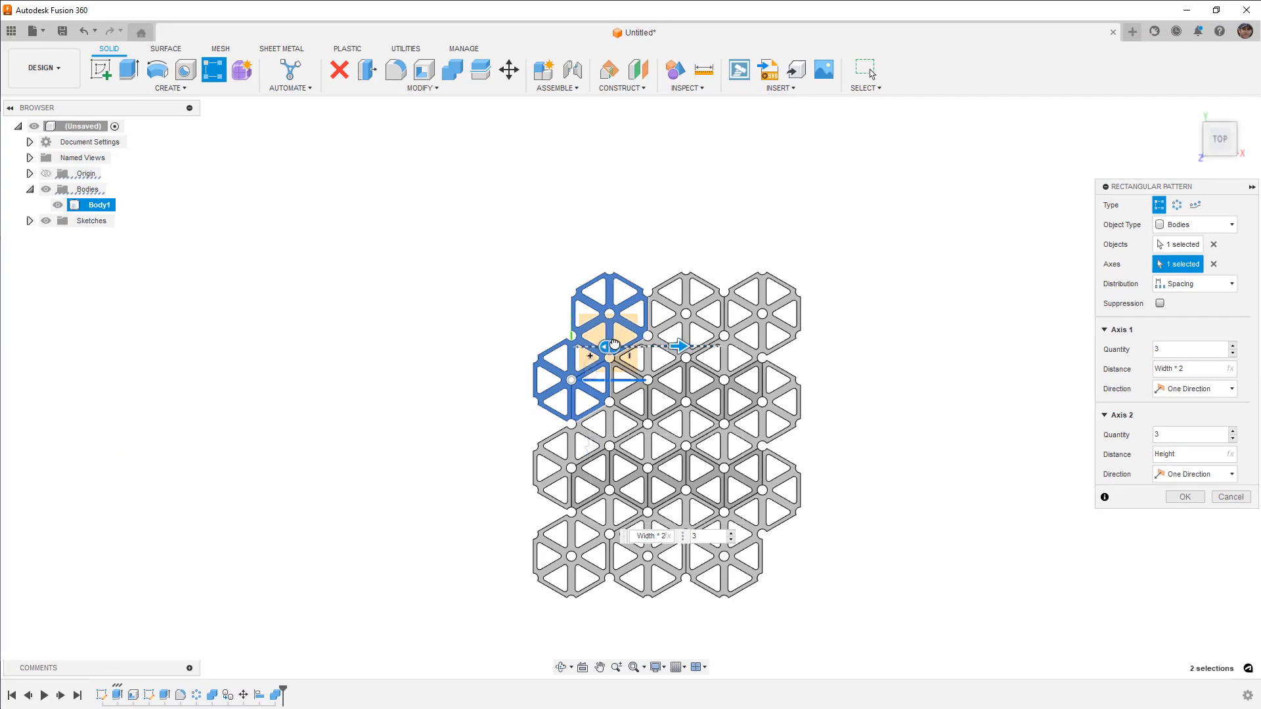
pyautogui.moveTo(601, 346)
pyautogui.mouseDown()
pyautogui.moveTo(561, 348)
pyautogui.moveTo(589, 365)
pyautogui.moveTo(590, 337)
pyautogui.mouseUp()
pyautogui.scroll(-3, 590, 340)
pyautogui.click(1187, 497)
pyautogui.moveTo(1056, 523); pyautogui.dragTo(960, 463, button='middle')
pyautogui.scroll(-1, 960, 462)
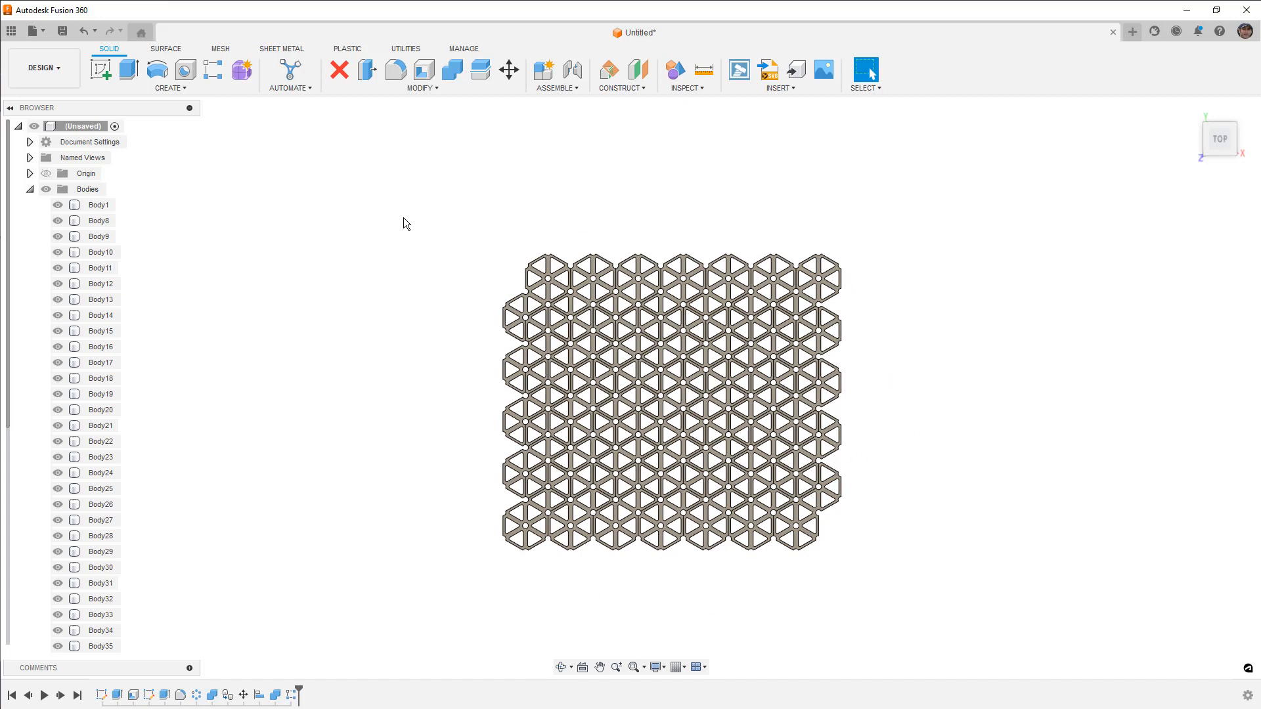
# Step: Open the design parameters and set the RibWidth user parameter to 12 mm
pyautogui.click(693, 379)
pyautogui.moveTo(695, 377); pyautogui.dragTo(405, 323, button='middle')
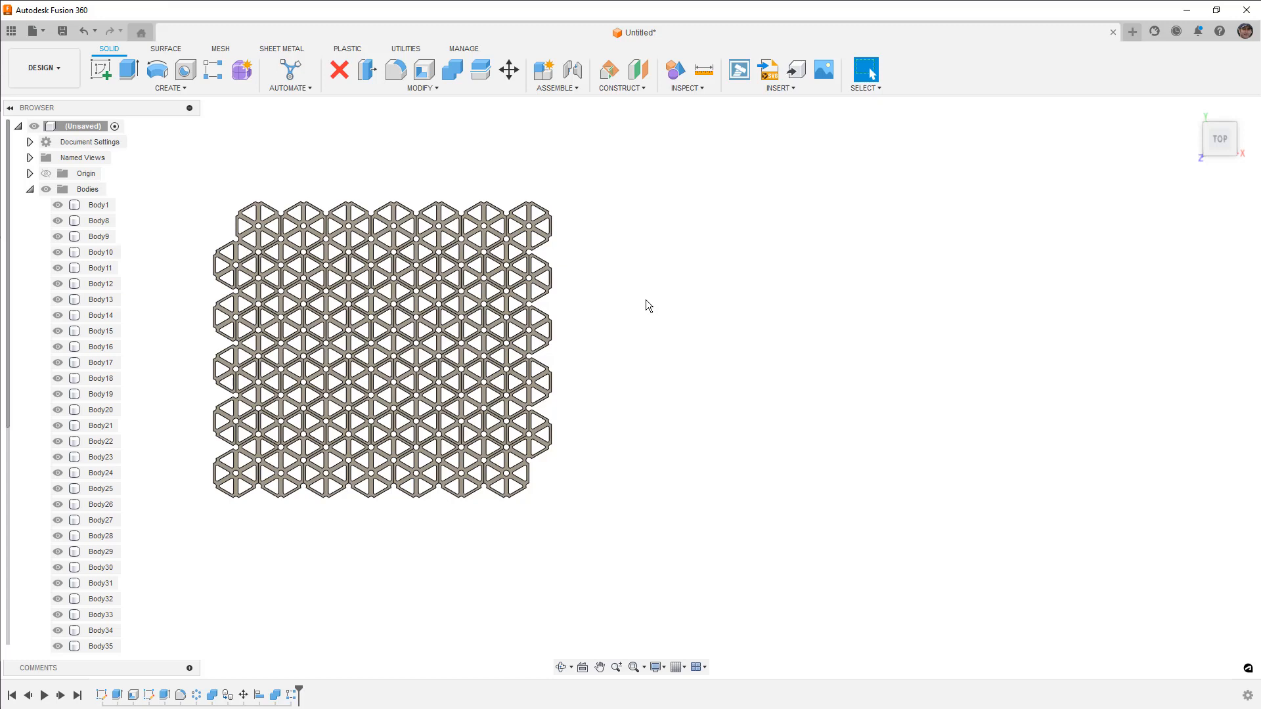
pyautogui.click(447, 86)
pyautogui.click(407, 396)
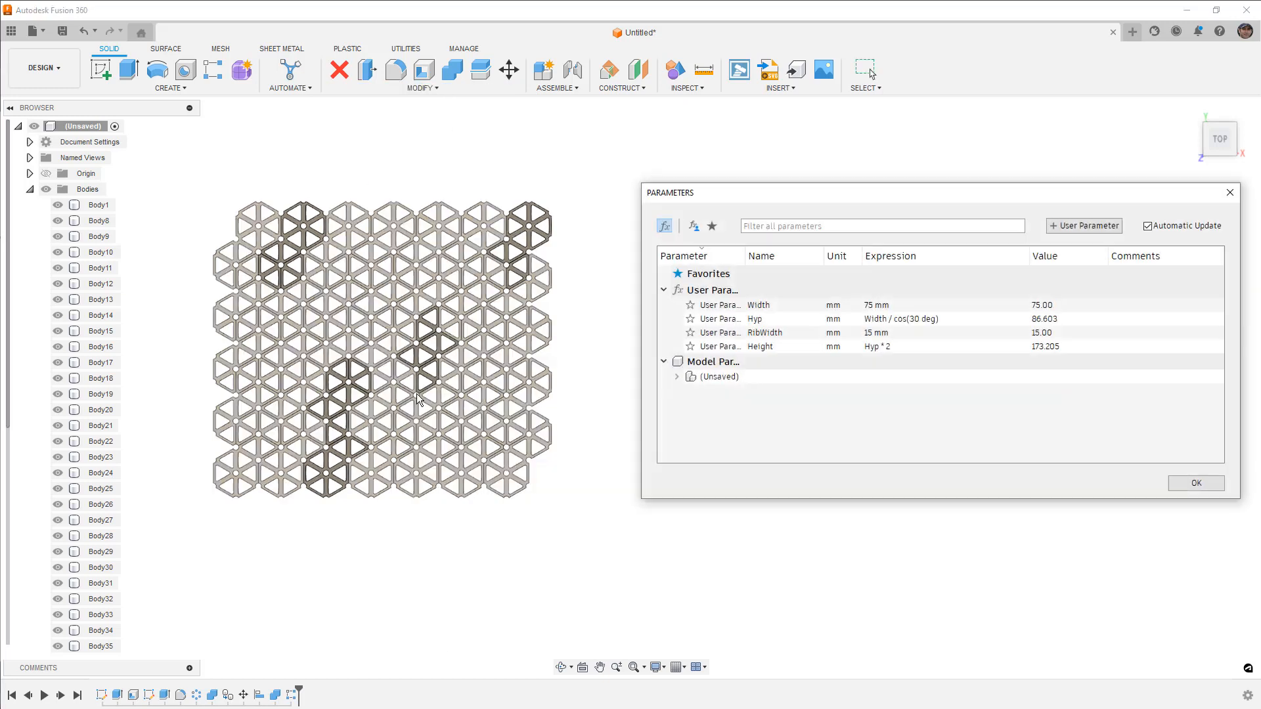
pyautogui.click(904, 334)
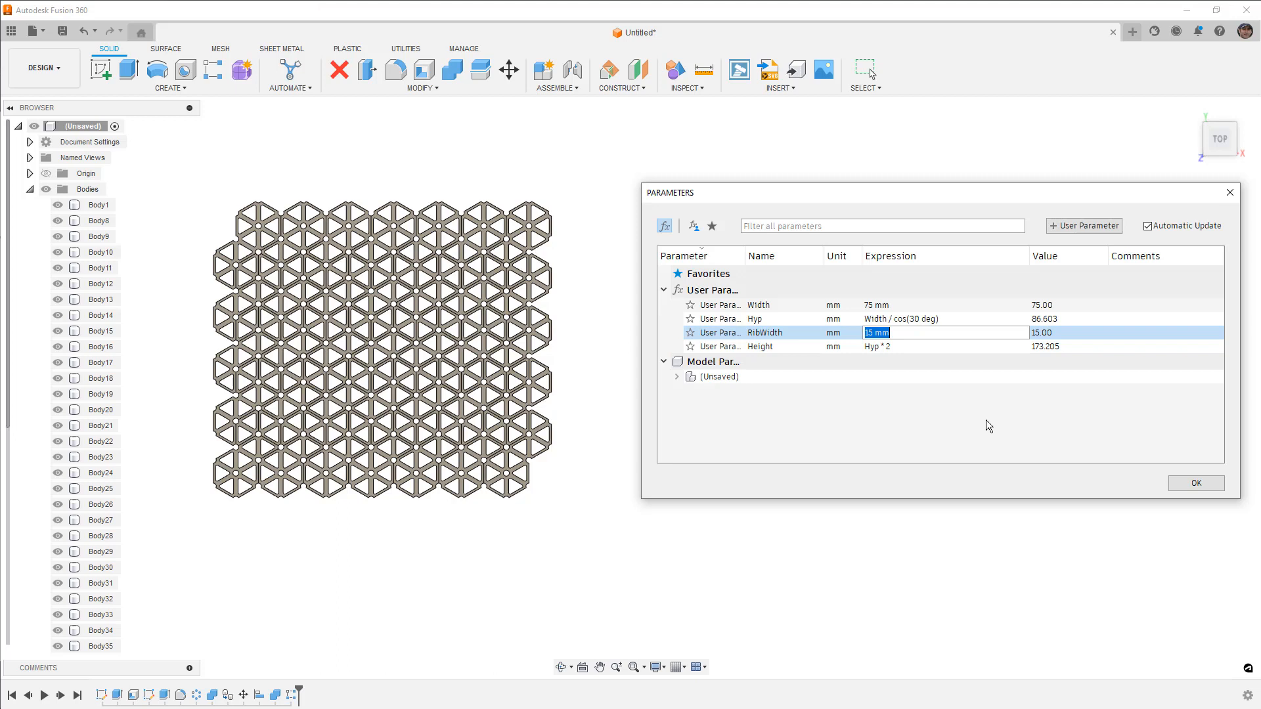
pyautogui.write('12')
pyautogui.press('Return')
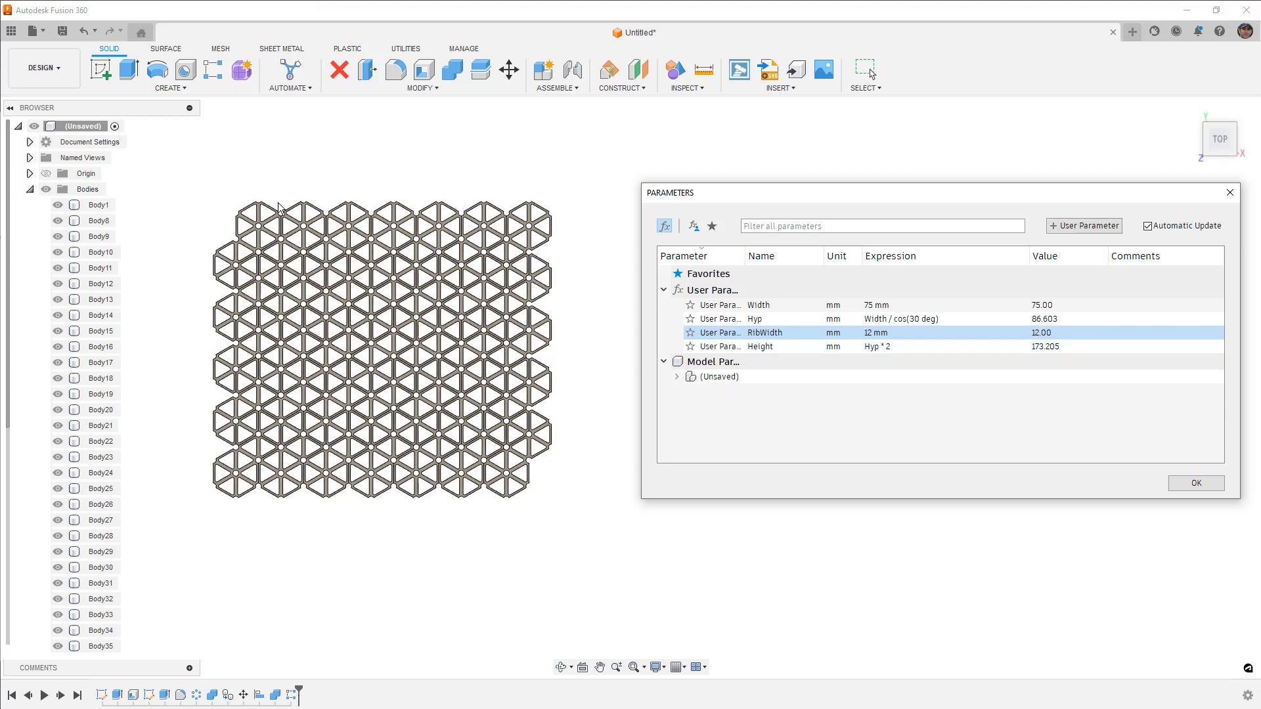
# Step: Try a RibWidth value of 8 and examine how the patterned ribs rebuild
pyautogui.scroll(10, 253, 243)
pyautogui.moveTo(259, 251); pyautogui.dragTo(359, 271, button='middle')
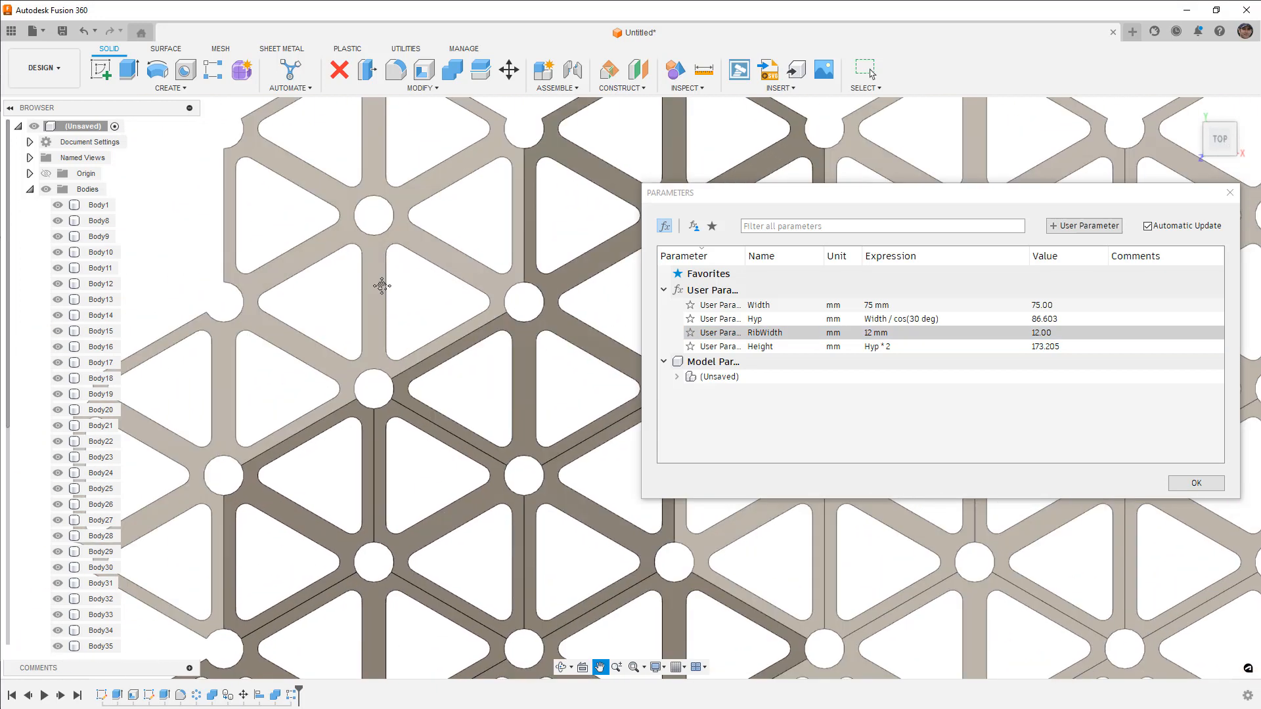
pyautogui.click(892, 333)
pyautogui.click(893, 334)
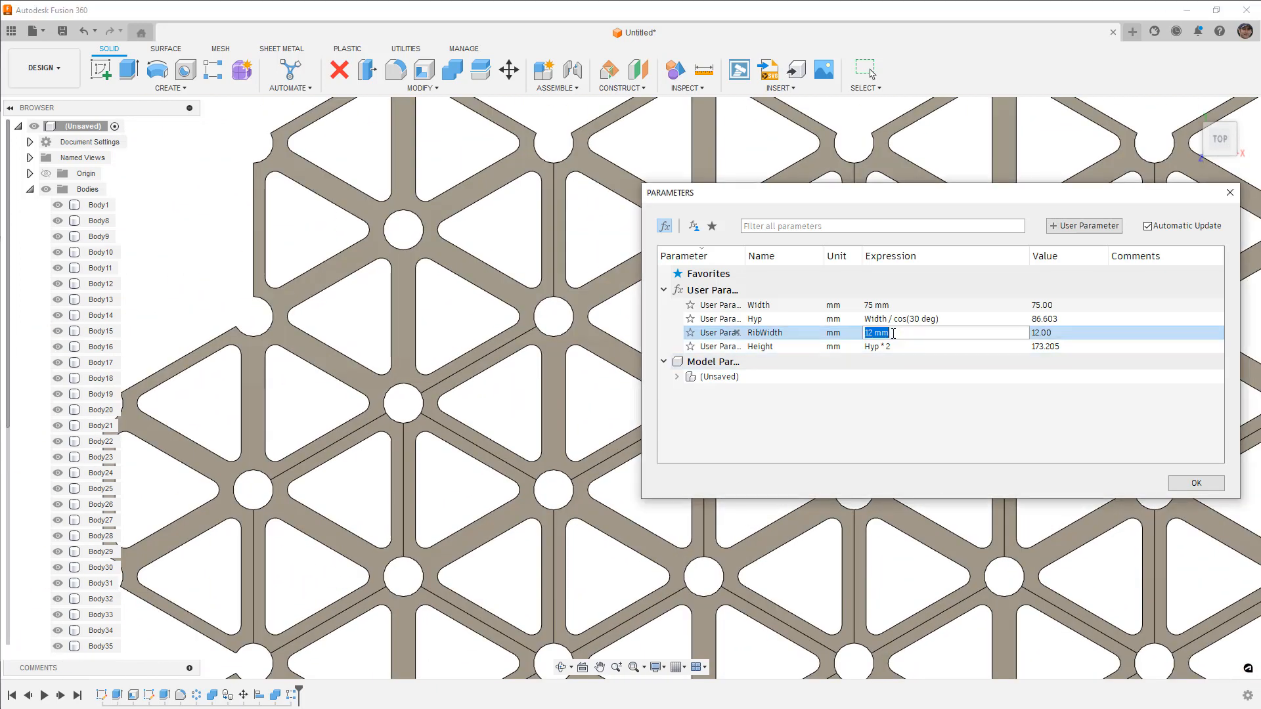
pyautogui.write('8')
pyautogui.press('Return')
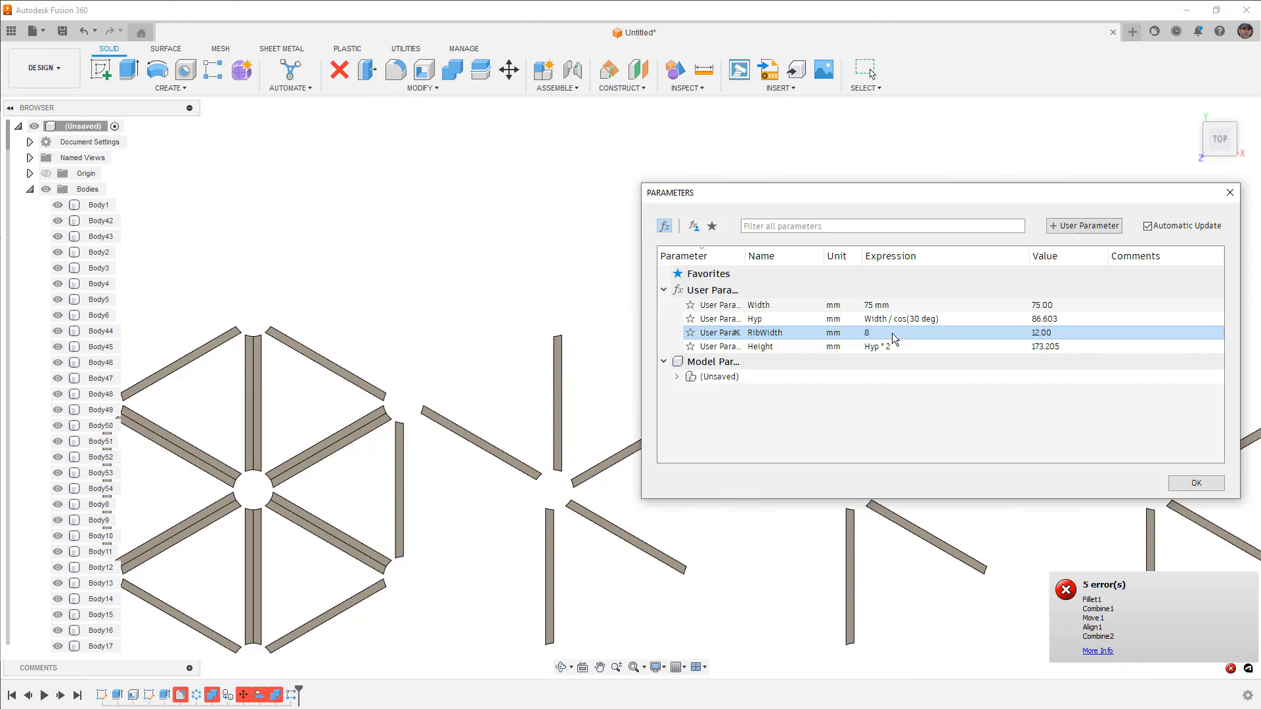
pyautogui.scroll(-3, 457, 333)
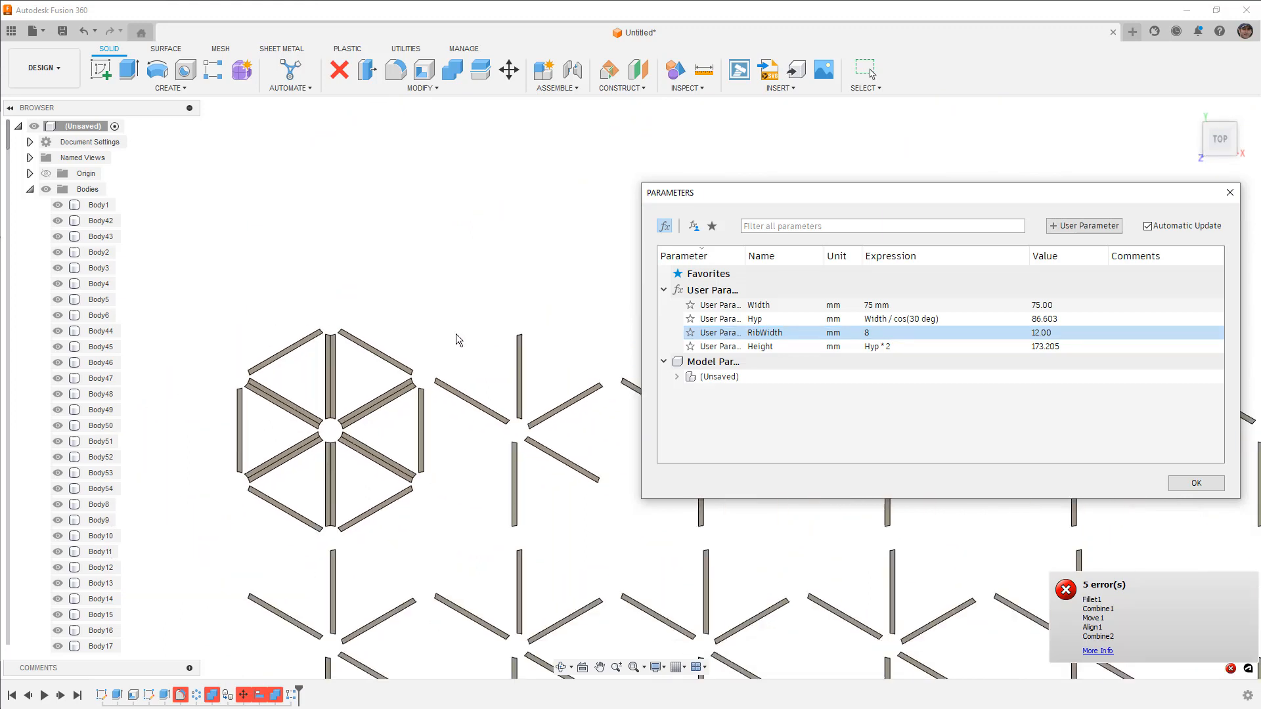
pyautogui.scroll(-2, 456, 334)
pyautogui.moveTo(486, 398); pyautogui.dragTo(459, 381, button='middle')
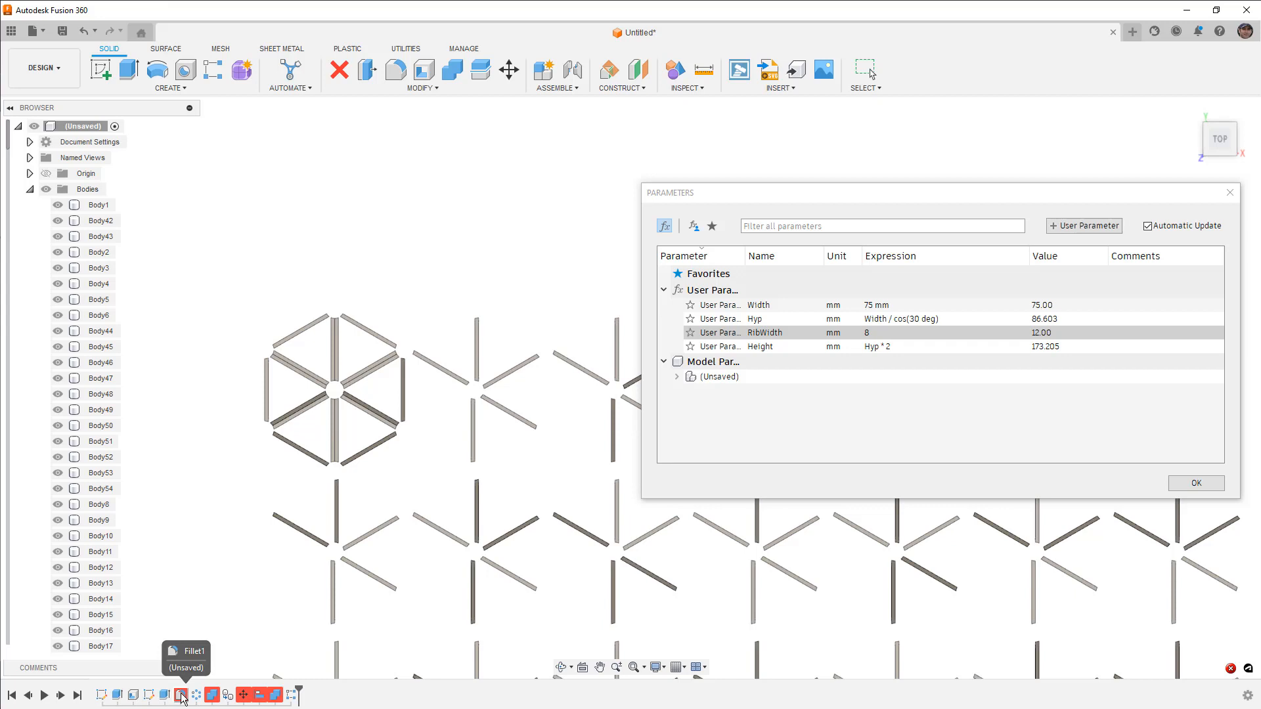
# Step: Restore the RibWidth user parameter to 12 mm
pyautogui.click(880, 333)
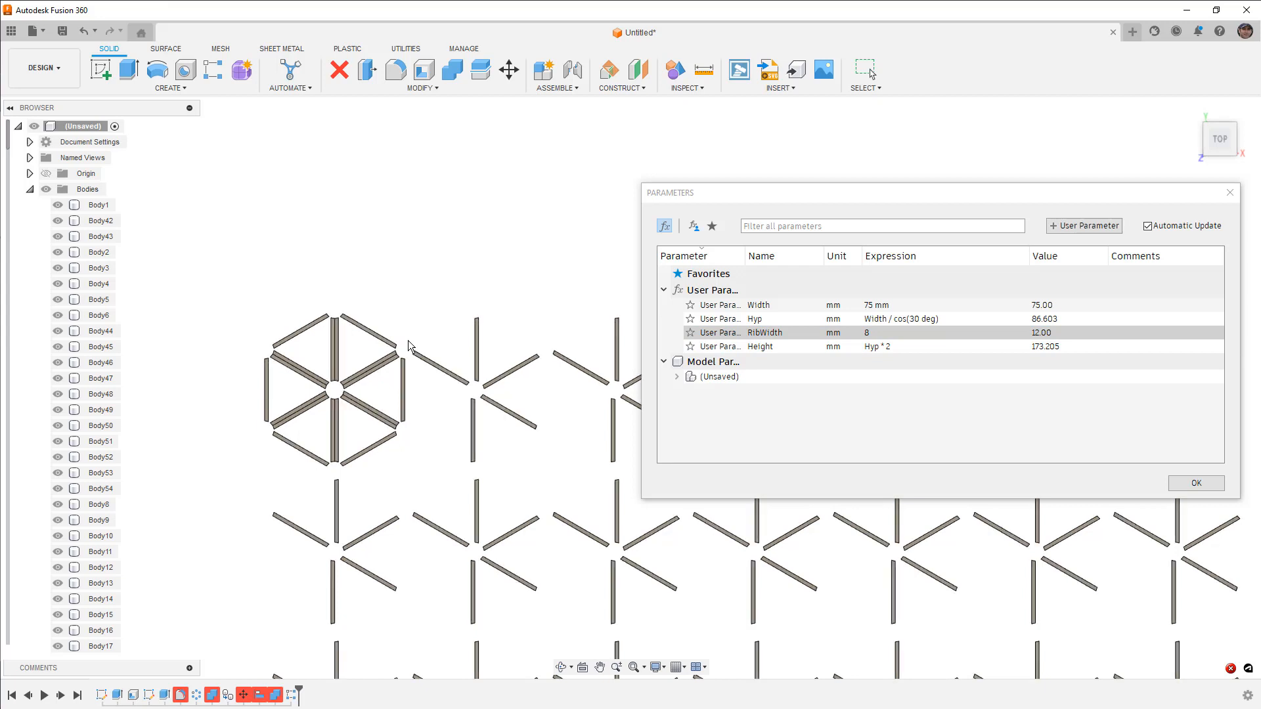
pyautogui.click(877, 332)
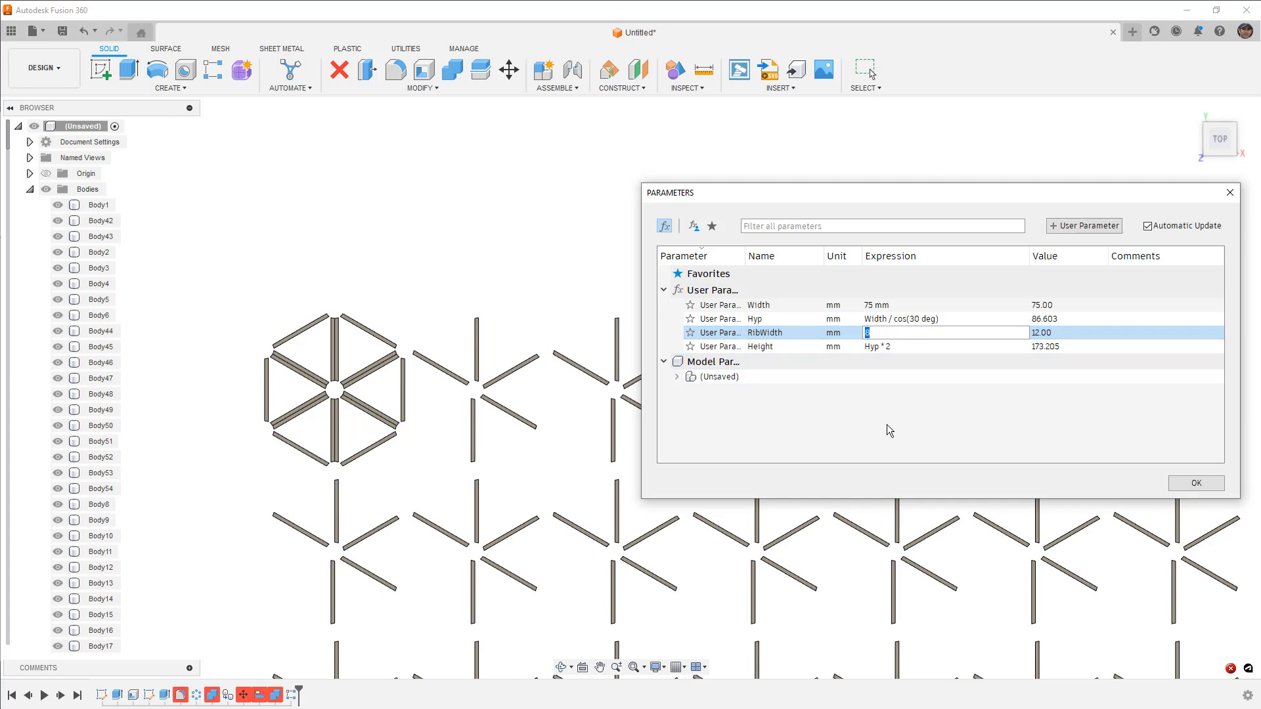
pyautogui.write('12')
pyautogui.press('Return')
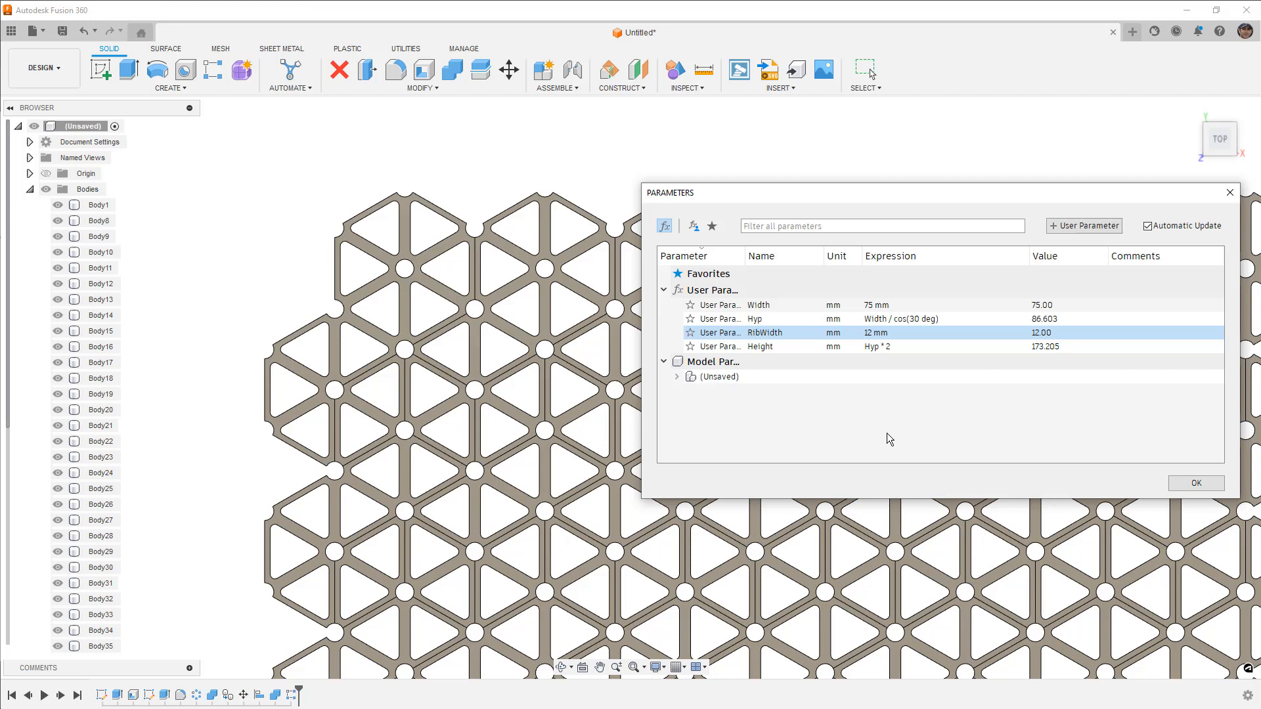
# Step: Set the RibWidth user parameter to 14 mm
pyautogui.click(880, 333)
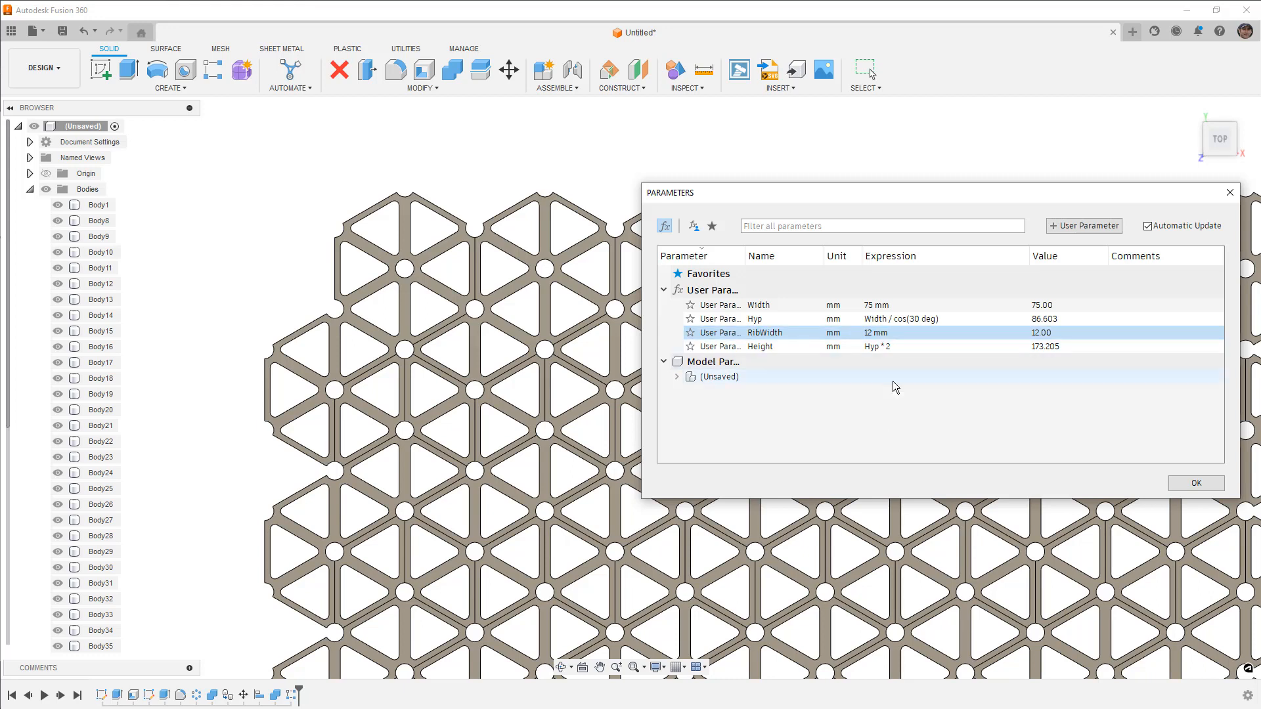
pyautogui.write('14')
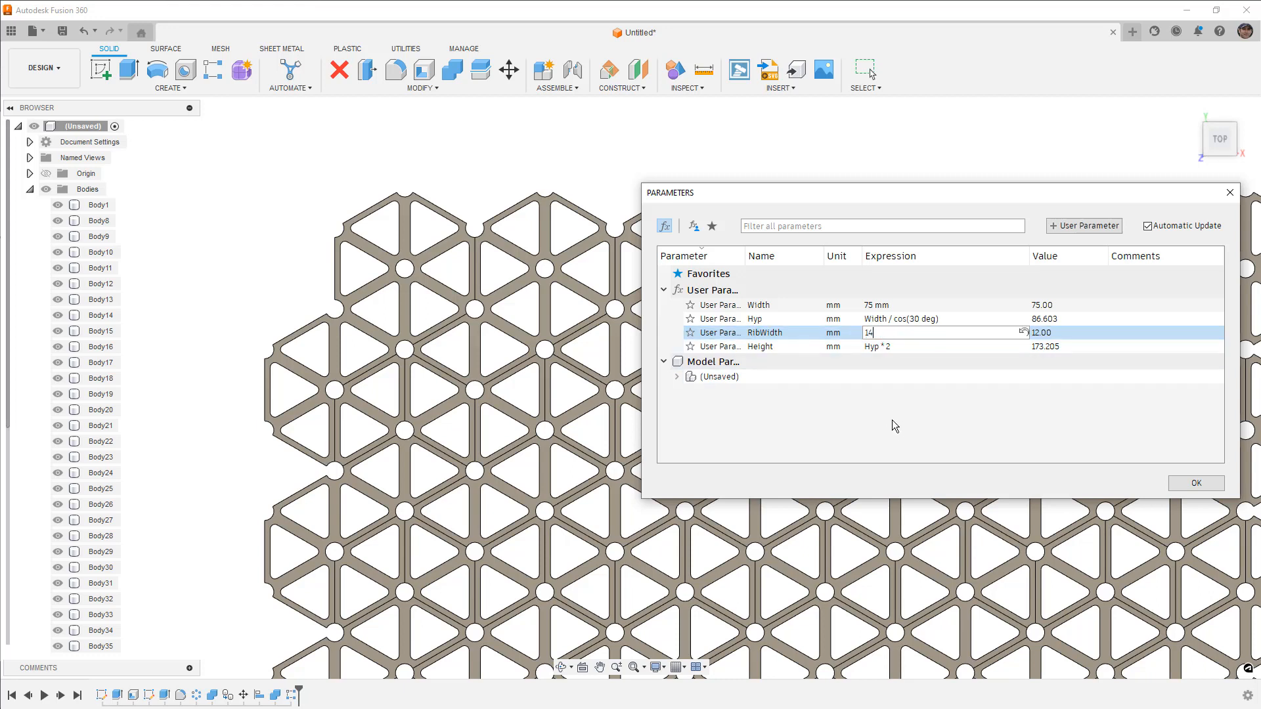
pyautogui.press('Return')
# Step: Test the Width user parameter at 85 mm and at 100 mm
pyautogui.click(880, 304)
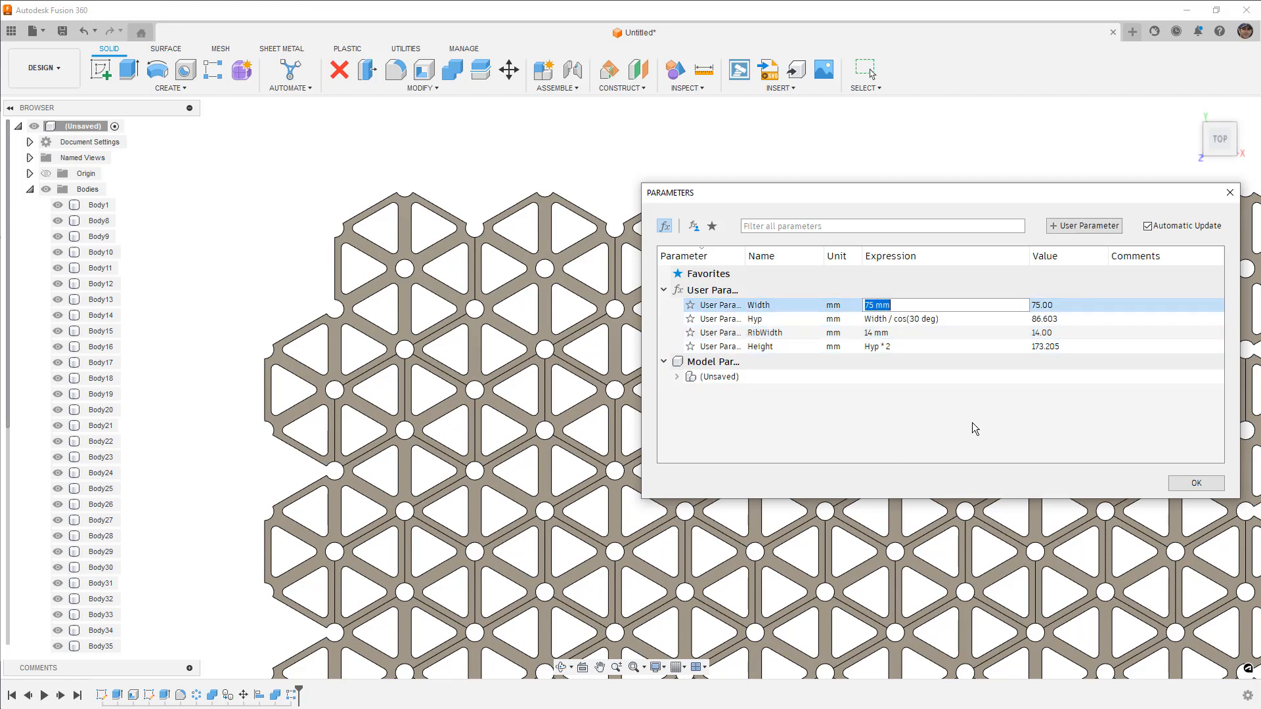
pyautogui.write('85')
pyautogui.press('Return')
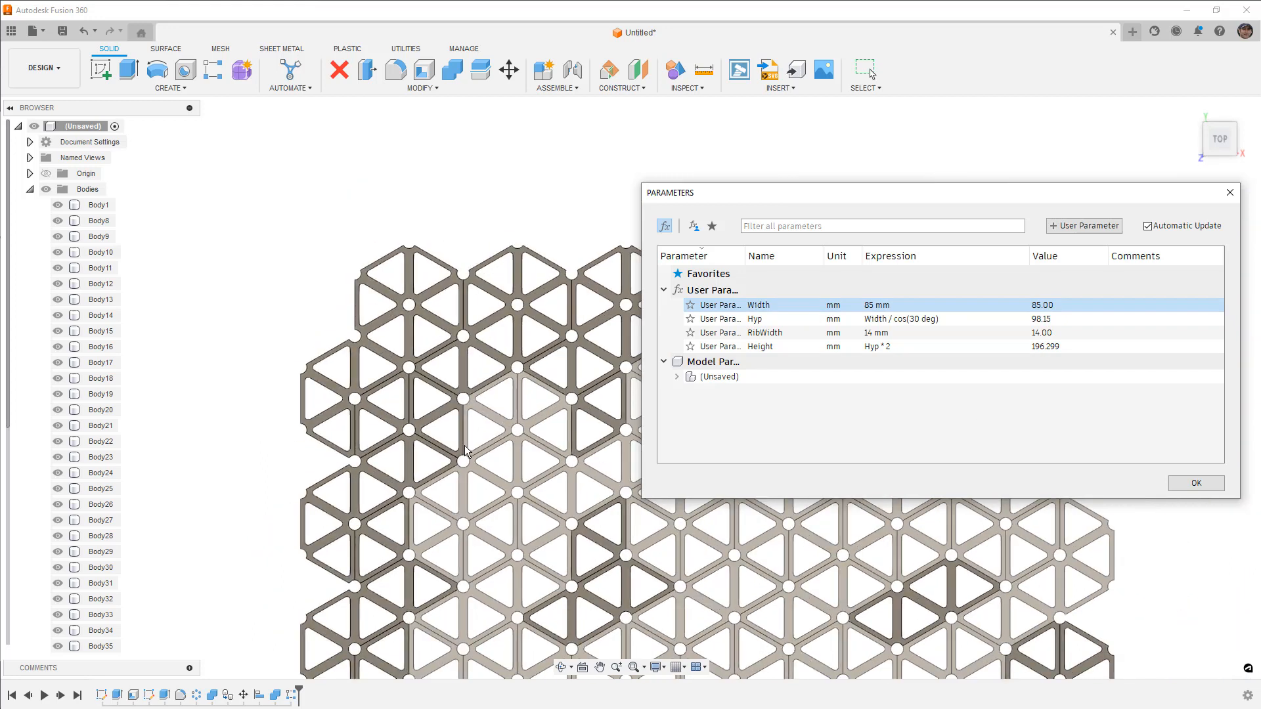
pyautogui.click(901, 306)
pyautogui.write('100')
pyautogui.press('Return')
pyautogui.scroll(-5, 439, 368)
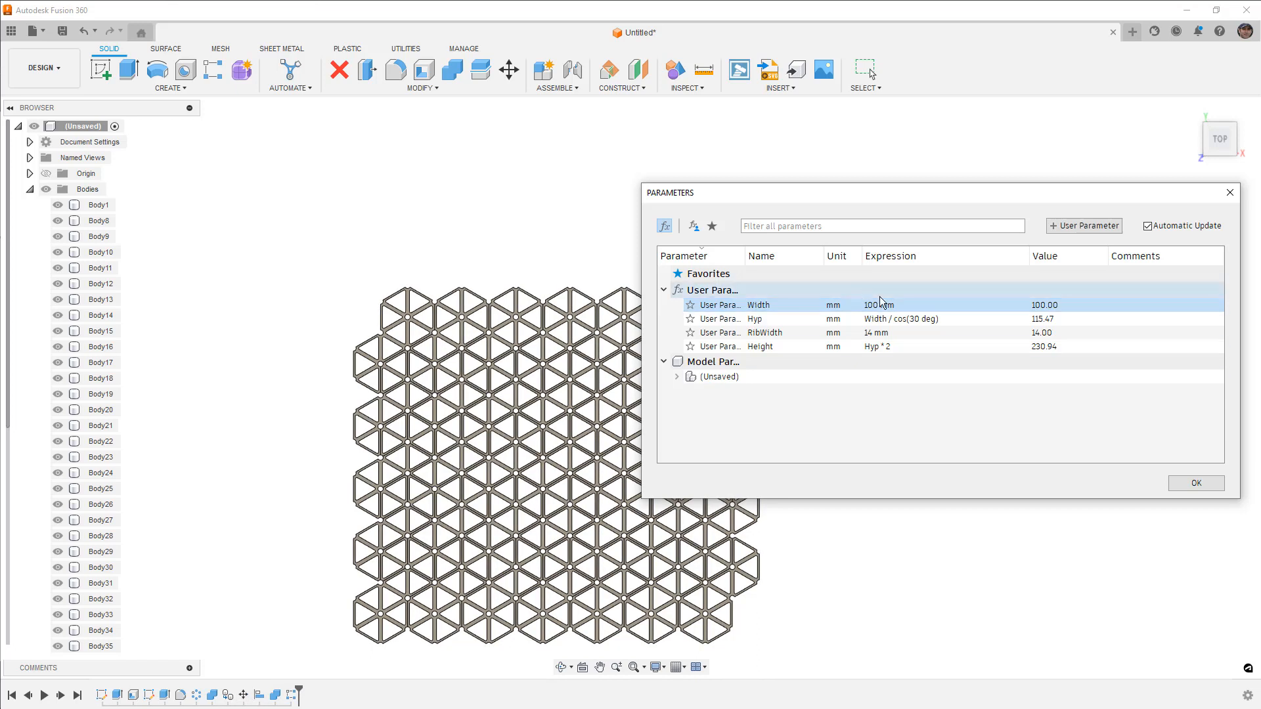
# Step: Set the Width user parameter back to 75 mm and accept the parameter changes
pyautogui.click(892, 307)
pyautogui.write('75')
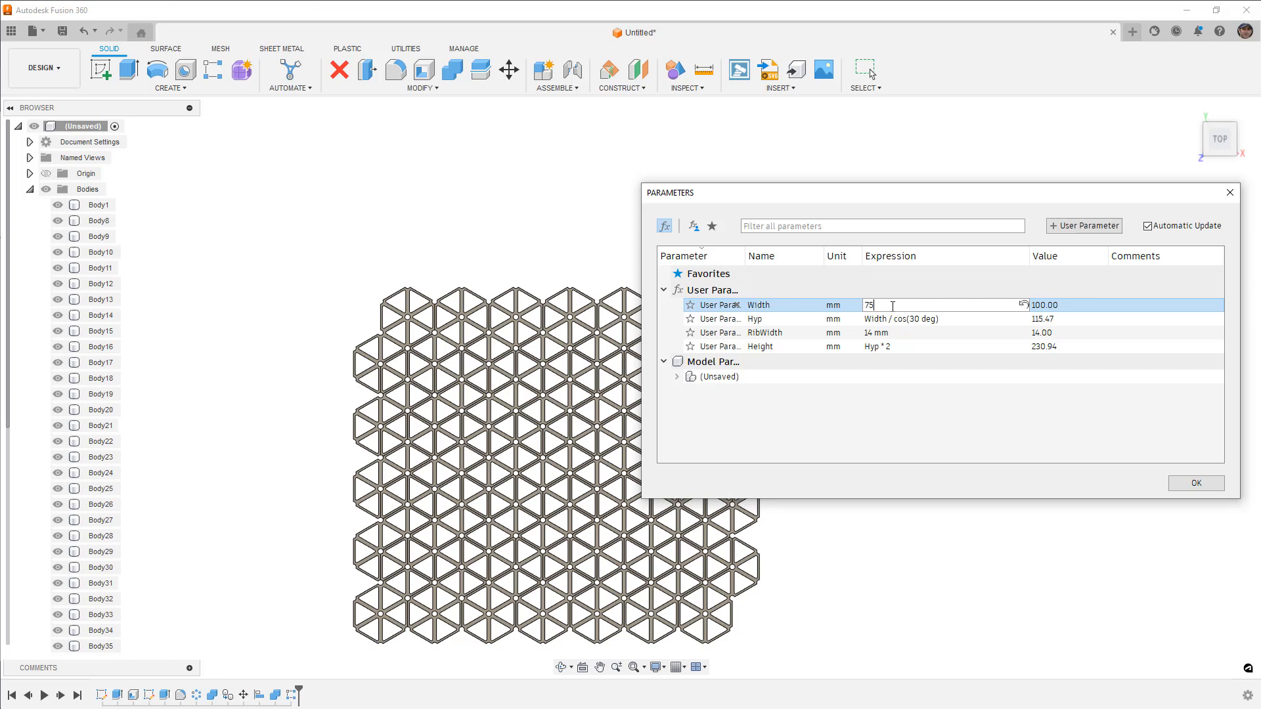
pyautogui.press('Return')
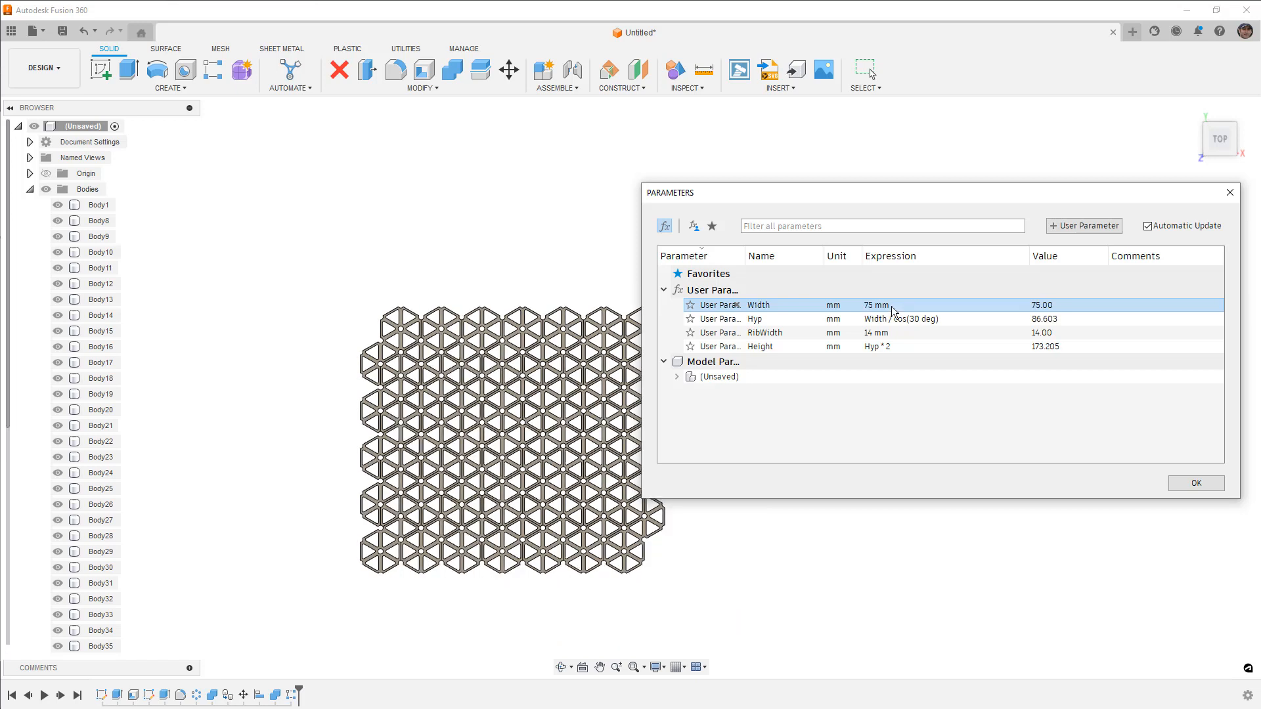
pyautogui.click(1195, 483)
# Step: Combine all the patterned bodies into one lattice body, using the original two-hexagon body as the target
pyautogui.click(451, 71)
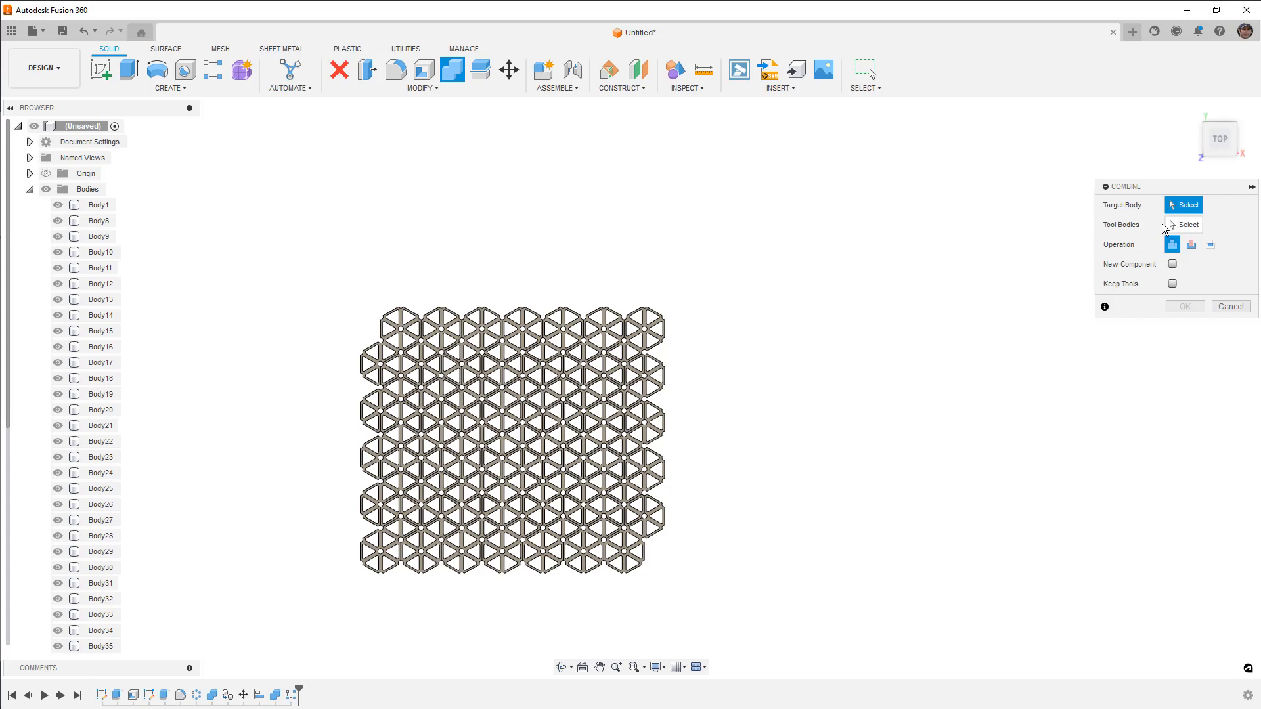
pyautogui.click(403, 315)
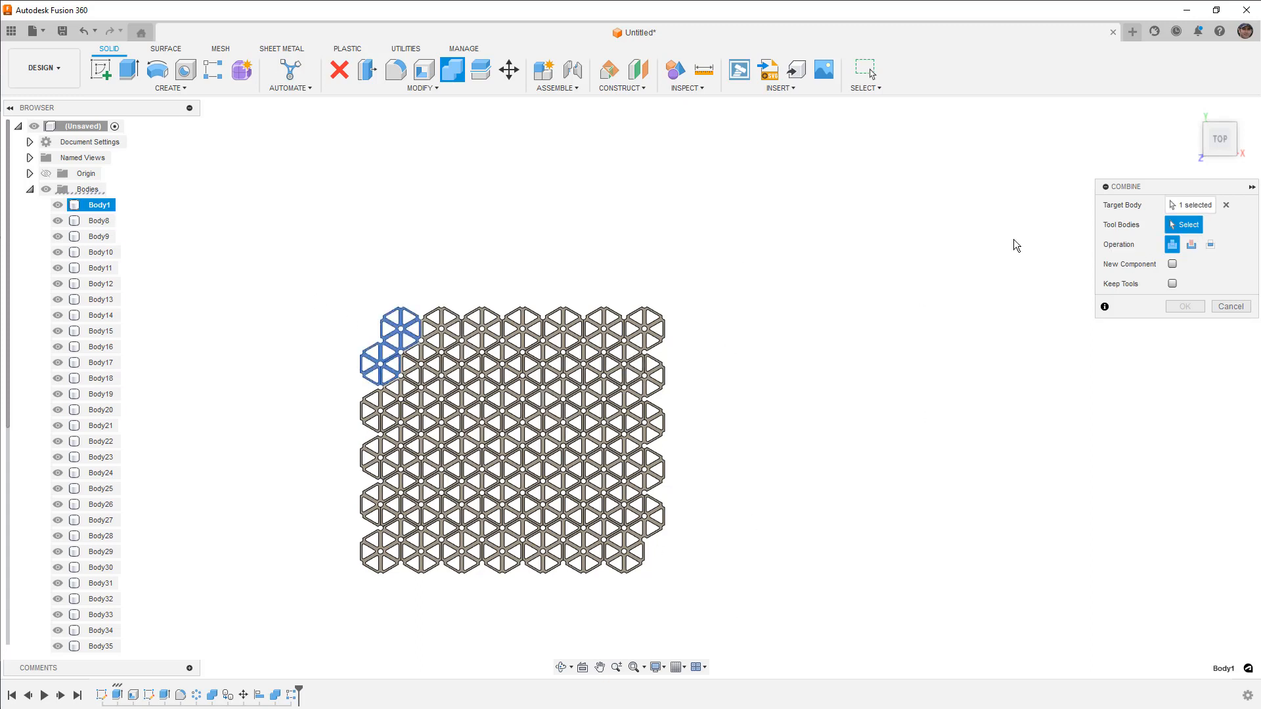
pyautogui.moveTo(694, 586); pyautogui.dragTo(314, 282)
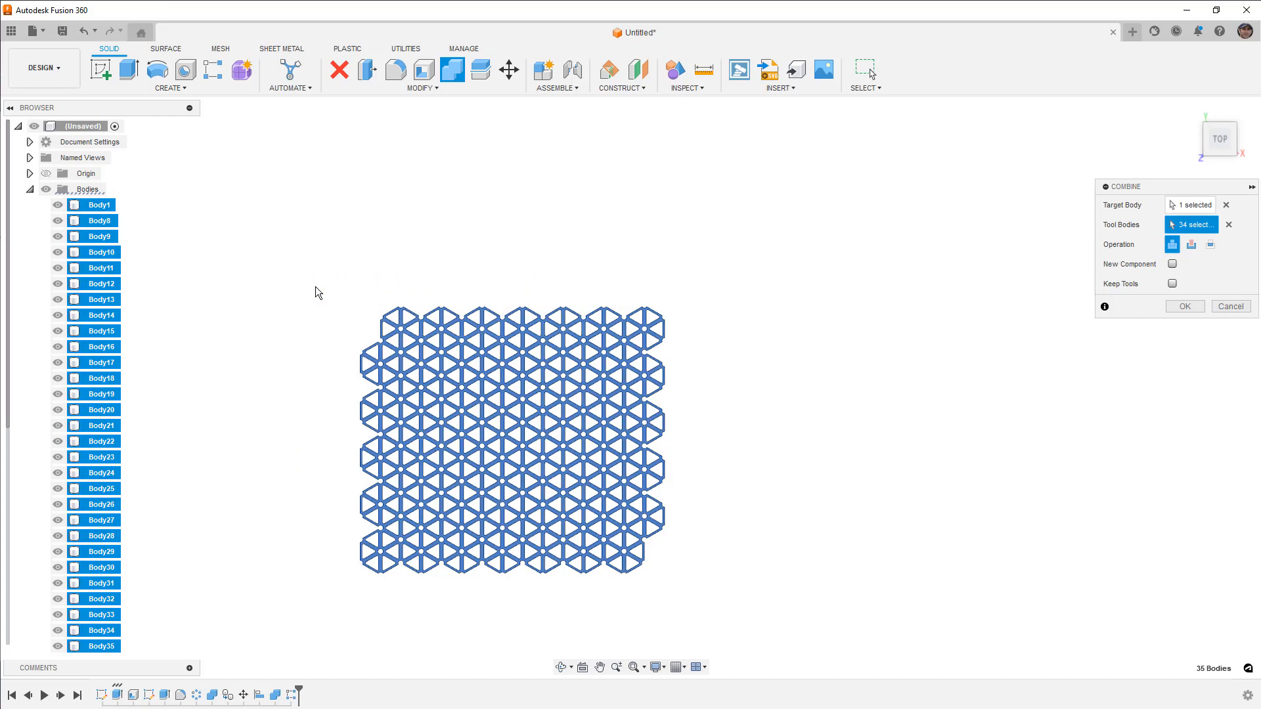
pyautogui.click(1195, 307)
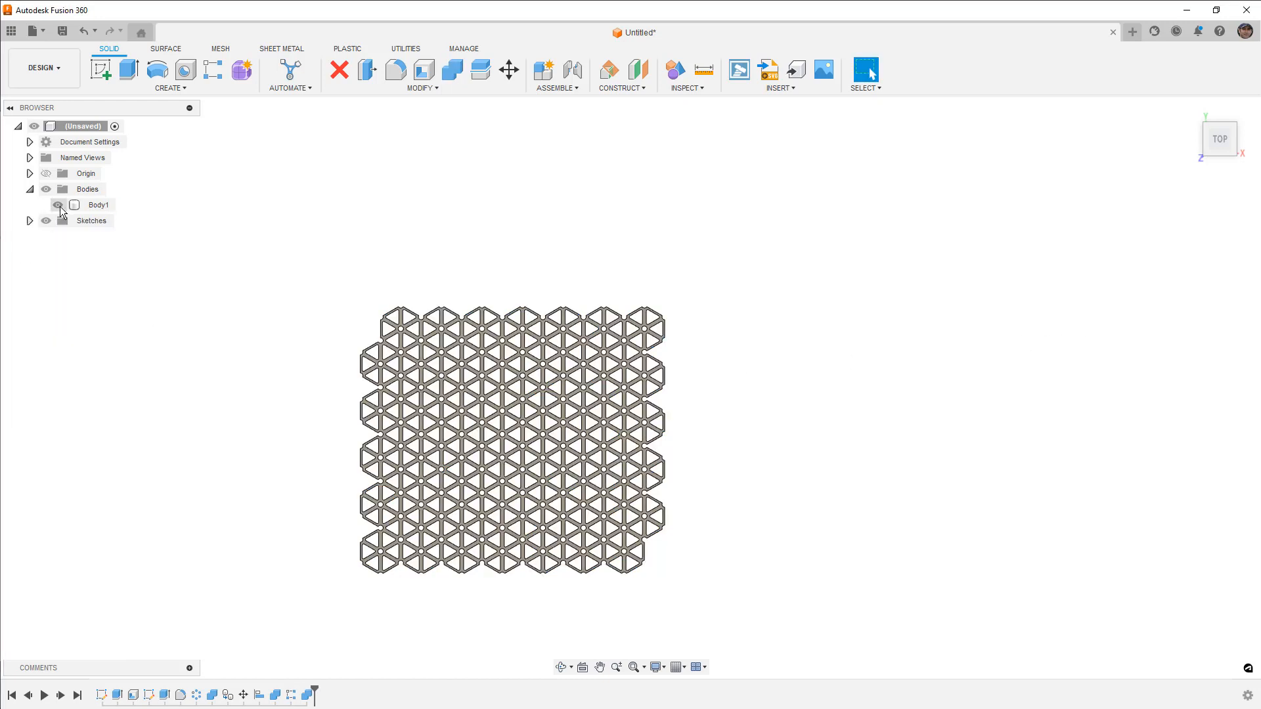
# Step: Create a new sketch on the horizontal XY plane beneath the lattice body
pyautogui.click(98, 205)
pyautogui.click(499, 272)
pyautogui.click(101, 70)
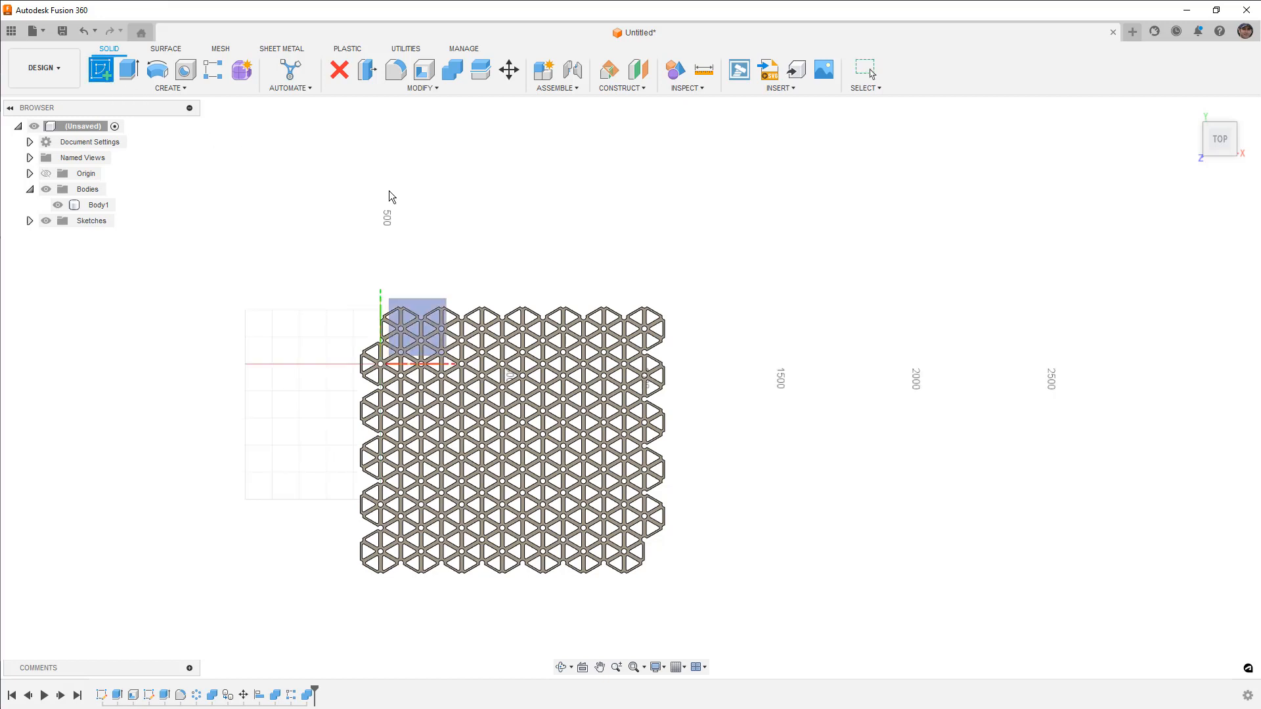
pyautogui.click(438, 298)
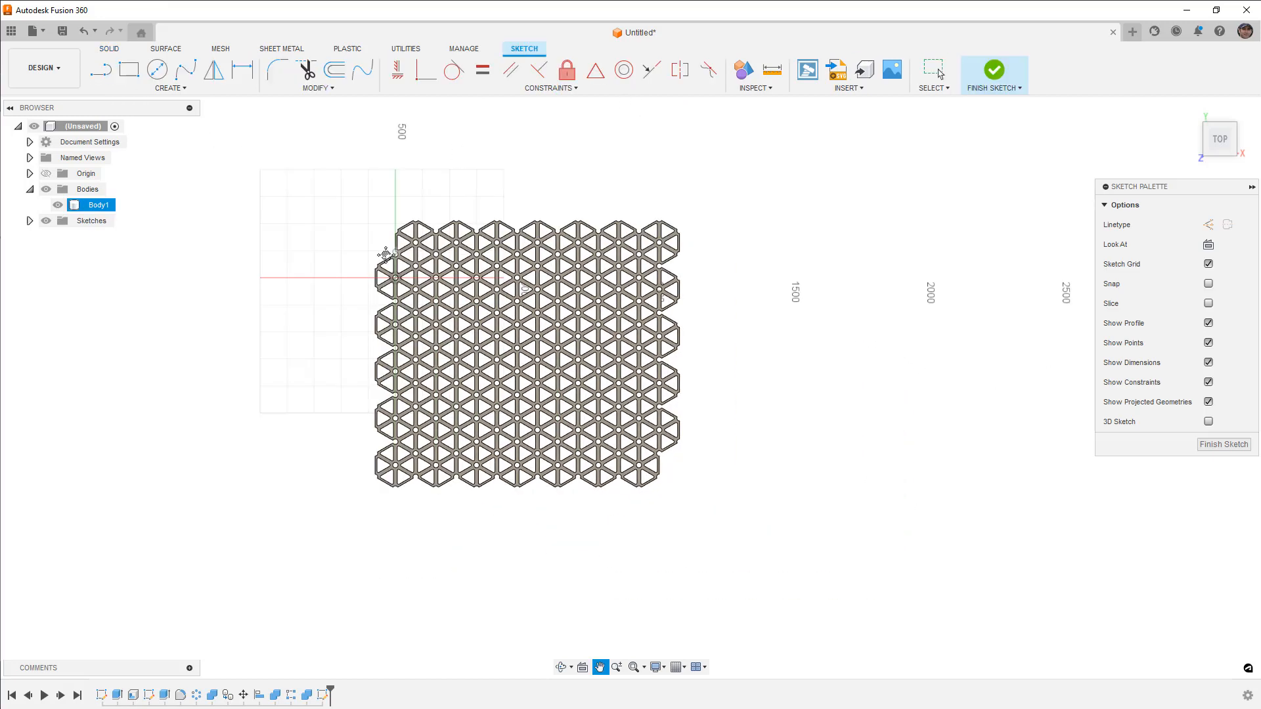
# Step: Draw a closed, irregular ten-sided line outline within the lattice area, hide the lattice body and finish the sketch
pyautogui.click(101, 69)
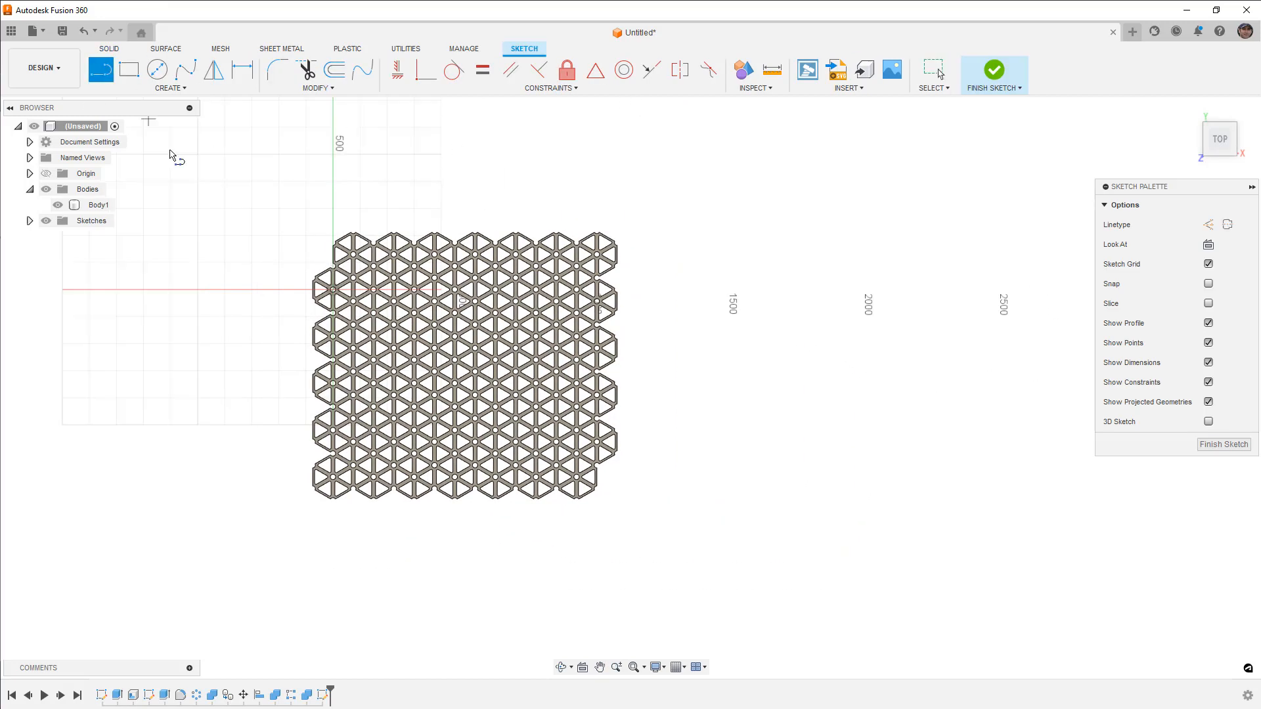
pyautogui.click(359, 310)
pyautogui.click(399, 264)
pyautogui.click(475, 264)
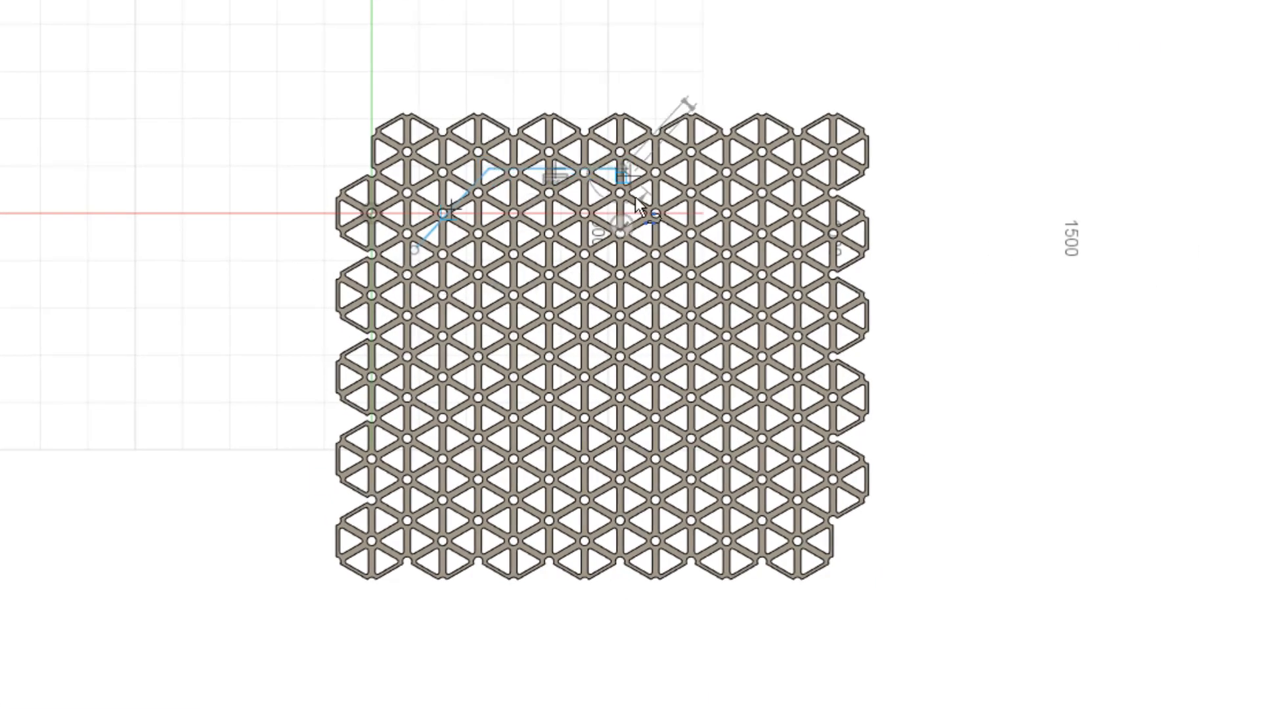
pyautogui.click(656, 251)
pyautogui.click(765, 252)
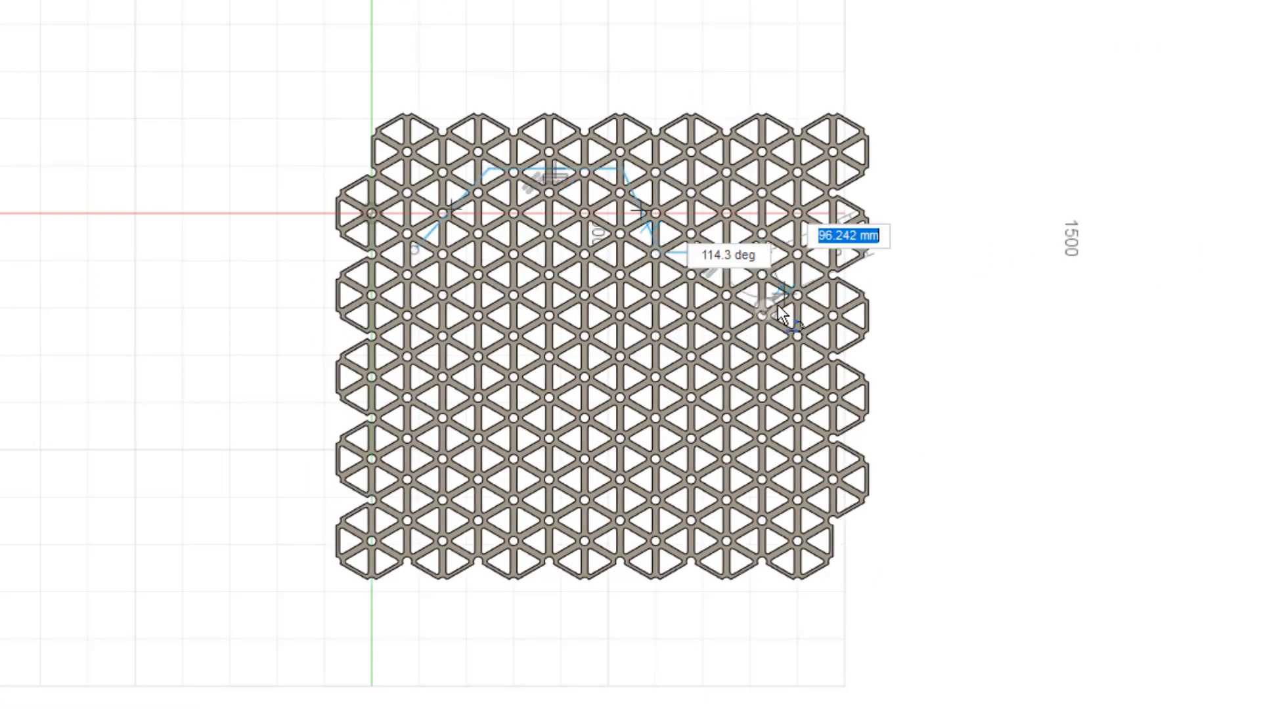
pyautogui.click(765, 434)
pyautogui.click(657, 497)
pyautogui.click(512, 498)
pyautogui.click(512, 378)
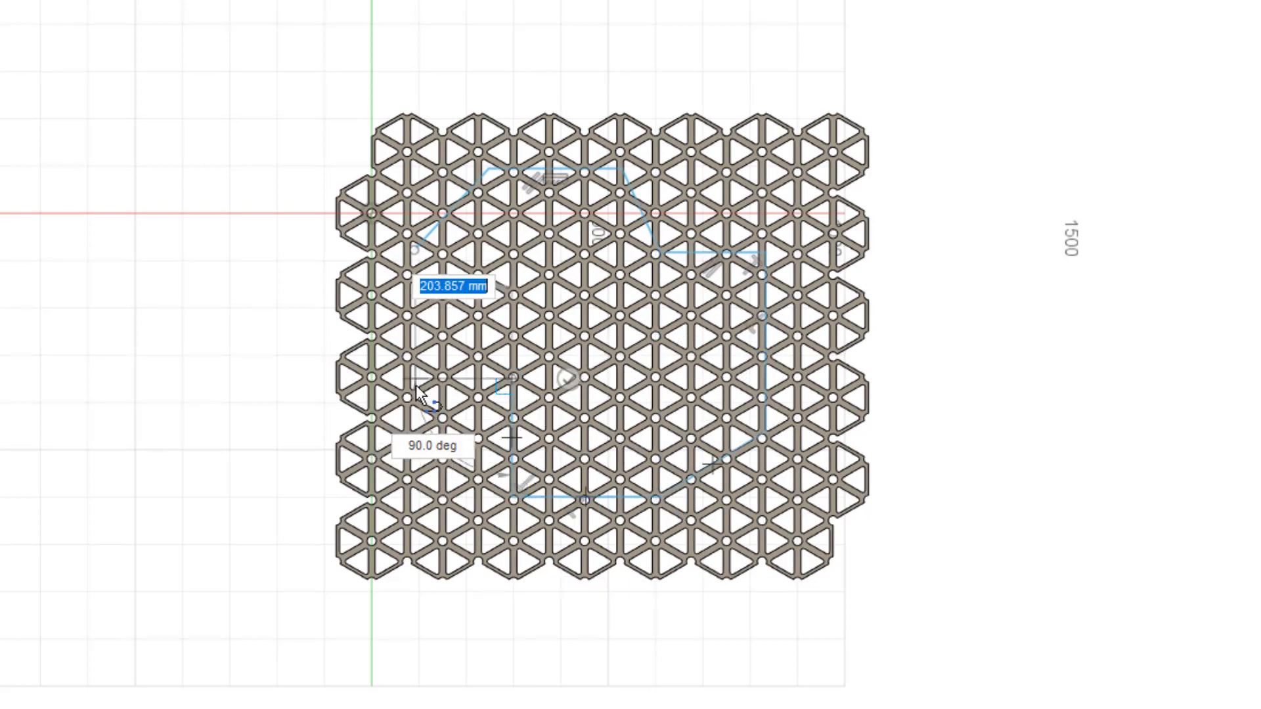
pyautogui.click(414, 377)
pyautogui.click(414, 250)
pyautogui.click(4, 161)
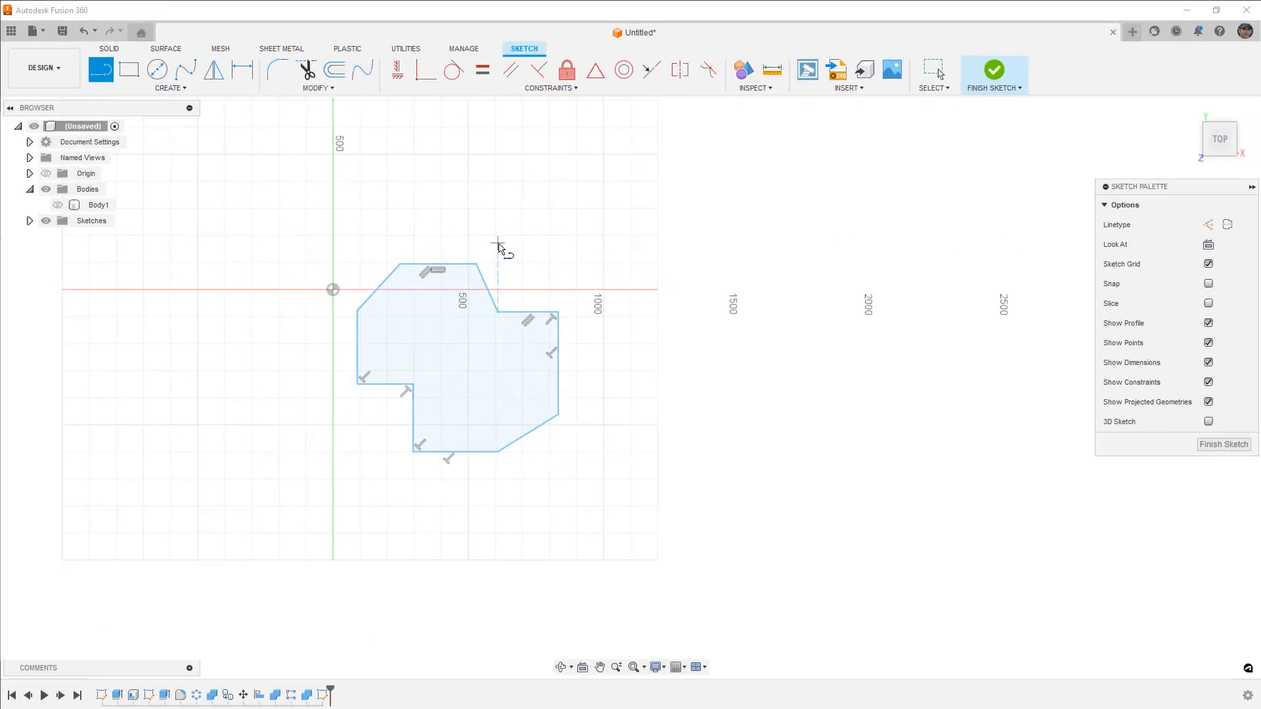
pyautogui.click(992, 71)
# Step: Extrude the ten-sided profile 25 mm upward, showing the lattice body to match its top surface
pyautogui.keyDown('shift'); pyautogui.moveTo(514, 407); pyautogui.dragTo(455, 369, button='middle'); pyautogui.keyUp('shift')
pyautogui.press('e')
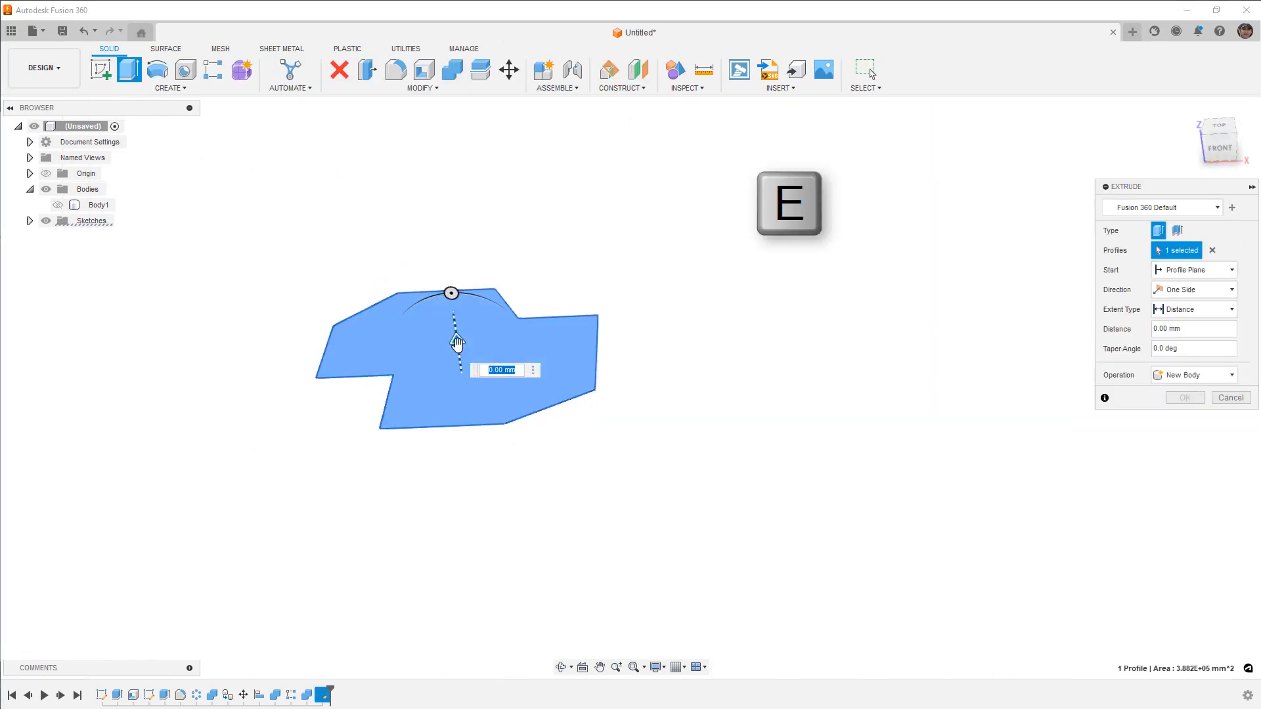
pyautogui.moveTo(454, 342)
pyautogui.mouseDown()
pyautogui.moveTo(450, 318)
pyautogui.moveTo(451, 328)
pyautogui.mouseUp()
pyautogui.keyDown('shift'); pyautogui.moveTo(443, 380); pyautogui.dragTo(433, 353, button='middle'); pyautogui.keyUp('shift')
pyautogui.click(57, 205)
pyautogui.scroll(3, 463, 333)
pyautogui.keyDown('shift'); pyautogui.moveTo(488, 337); pyautogui.dragTo(488, 326, button='middle'); pyautogui.keyUp('shift')
pyautogui.click(1222, 139)
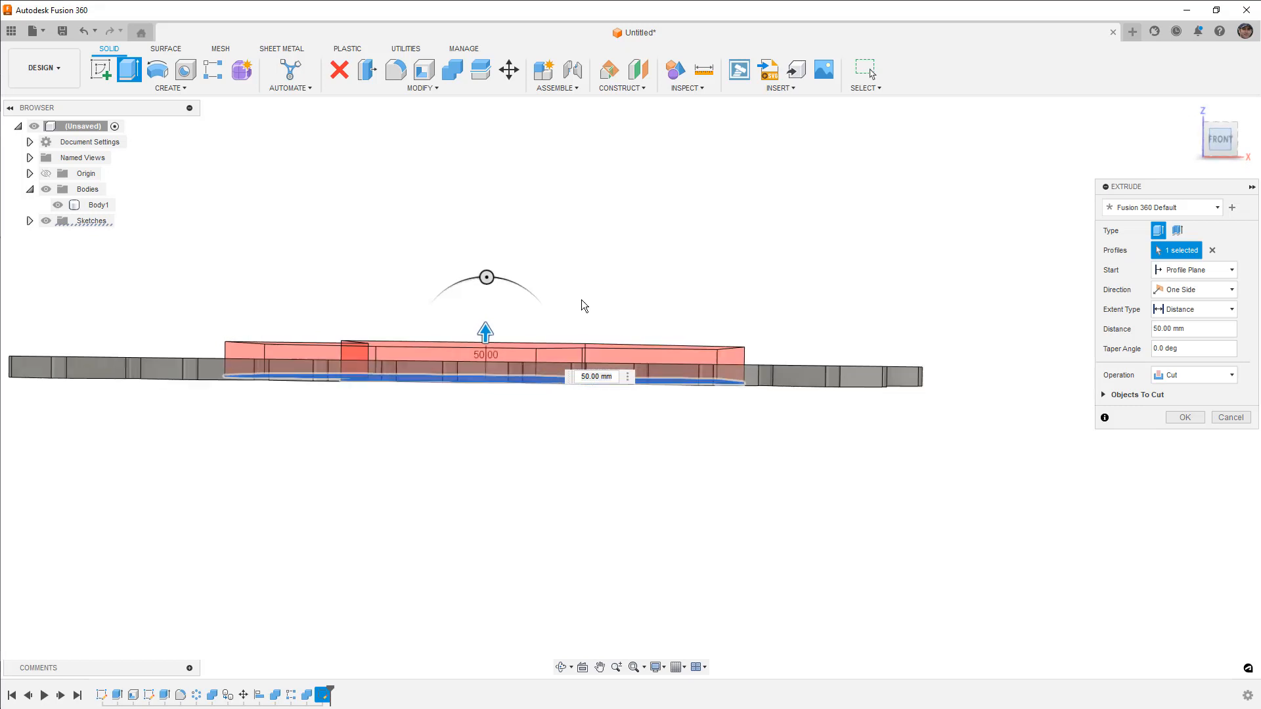
pyautogui.moveTo(483, 356); pyautogui.dragTo(484, 365)
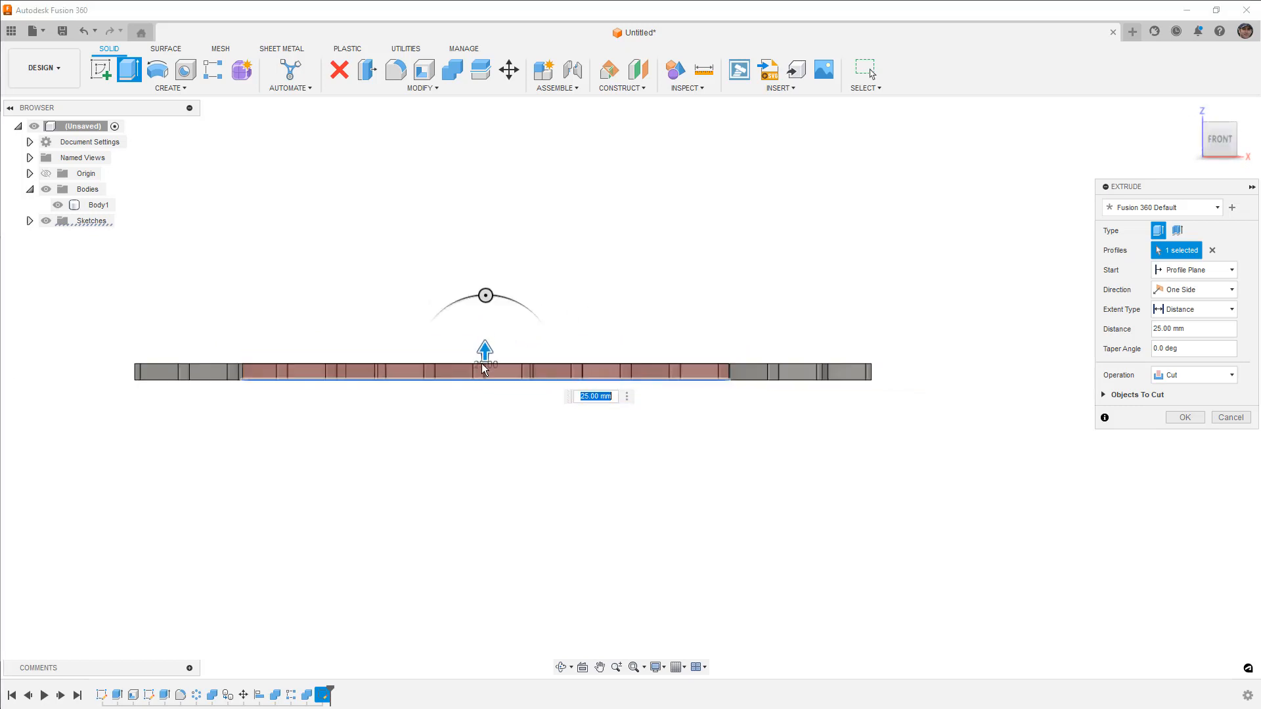
pyautogui.scroll(4, 507, 335)
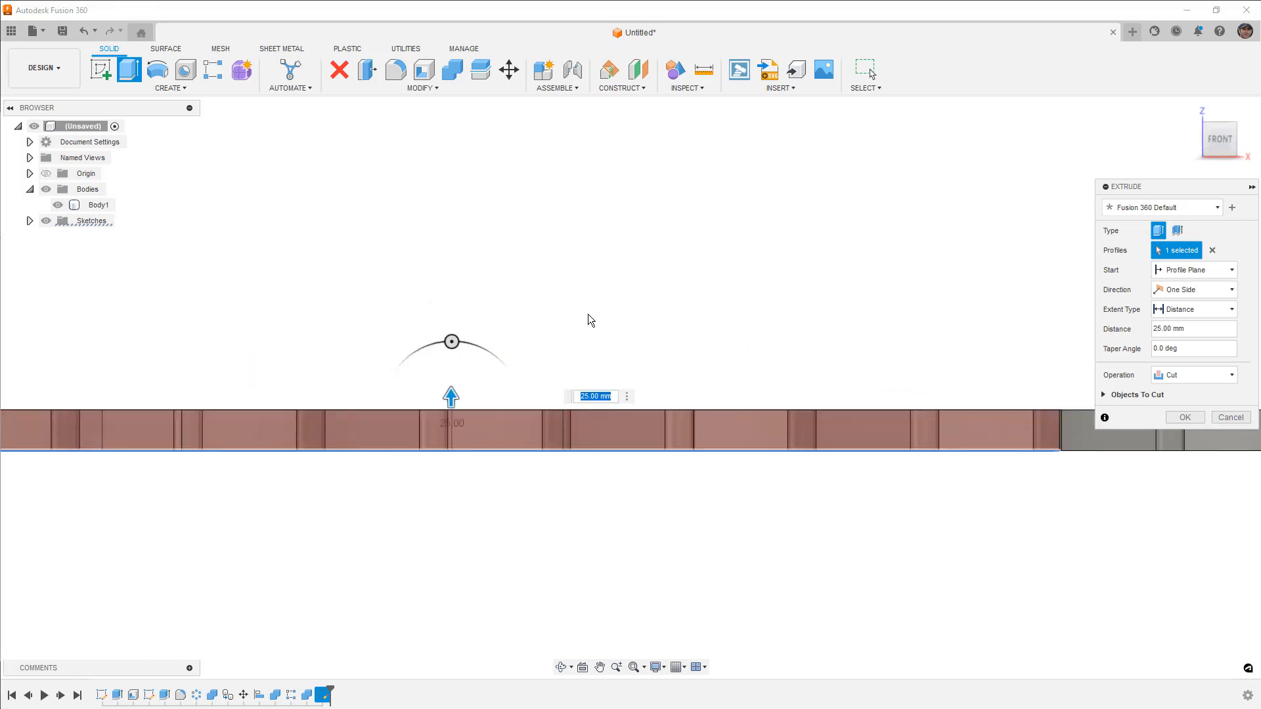
pyautogui.scroll(-2, 592, 311)
pyautogui.keyDown('shift'); pyautogui.moveTo(606, 302); pyautogui.dragTo(613, 321, button='middle'); pyautogui.keyUp('shift')
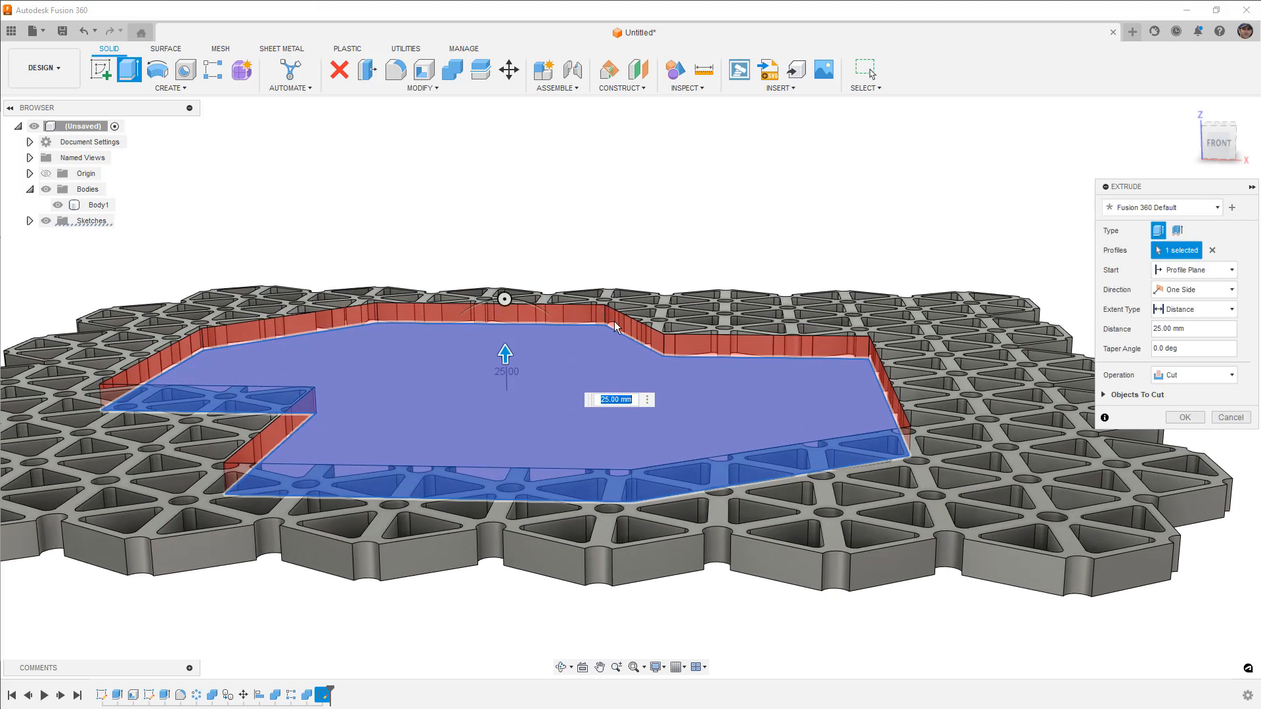
# Step: Make the extrusion two-sided with 5 mm on the second side, and create it as a new body
pyautogui.click(1191, 377)
pyautogui.click(1191, 377)
pyautogui.click(1193, 293)
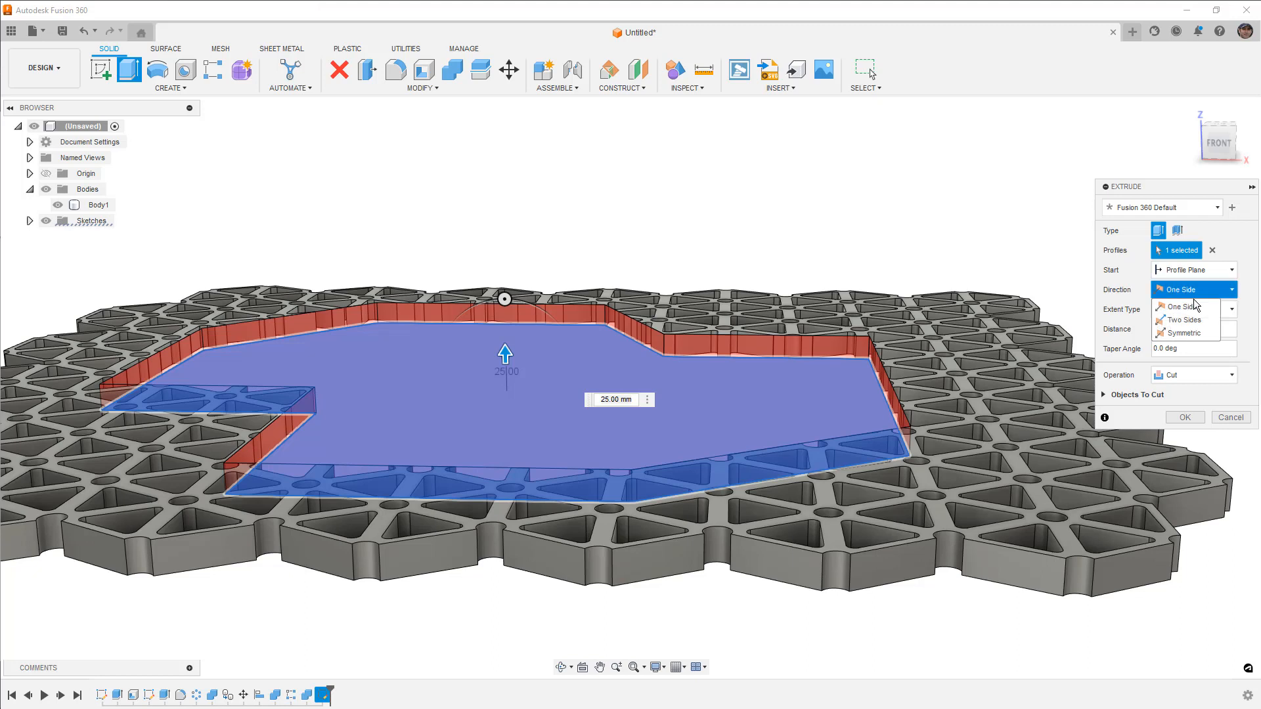
pyautogui.click(1189, 323)
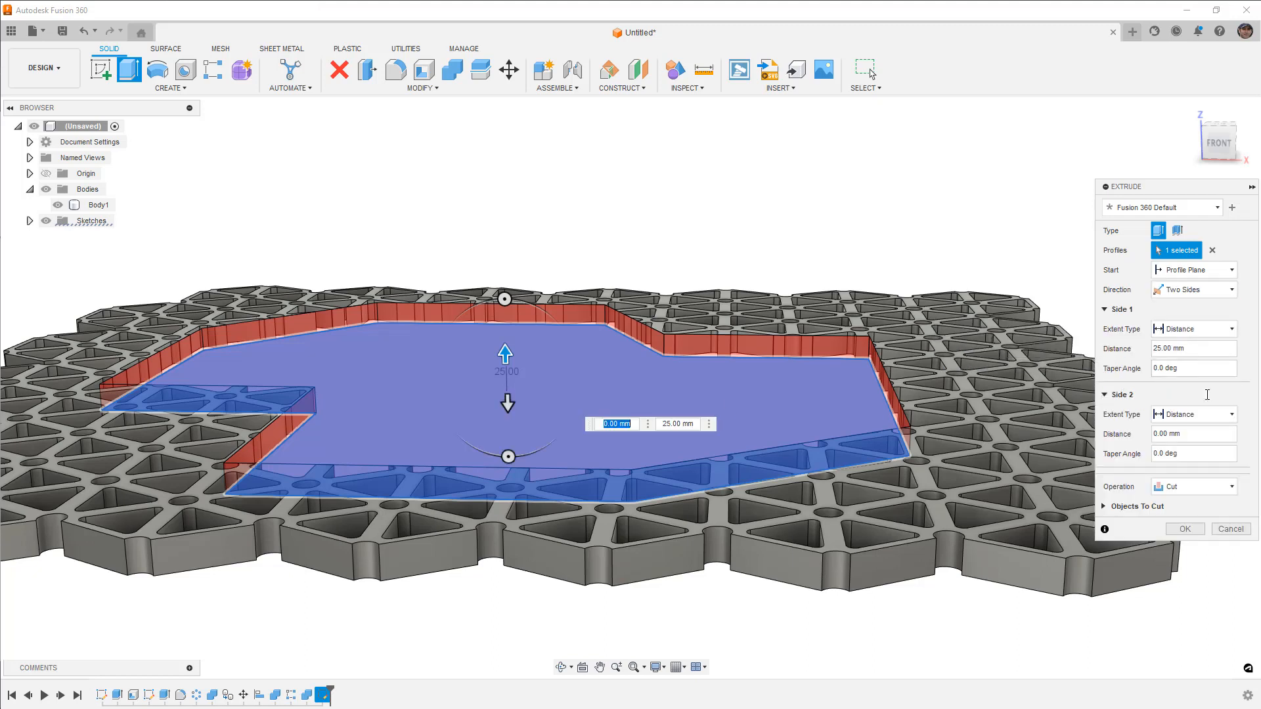
pyautogui.click(1123, 436)
pyautogui.click(1214, 487)
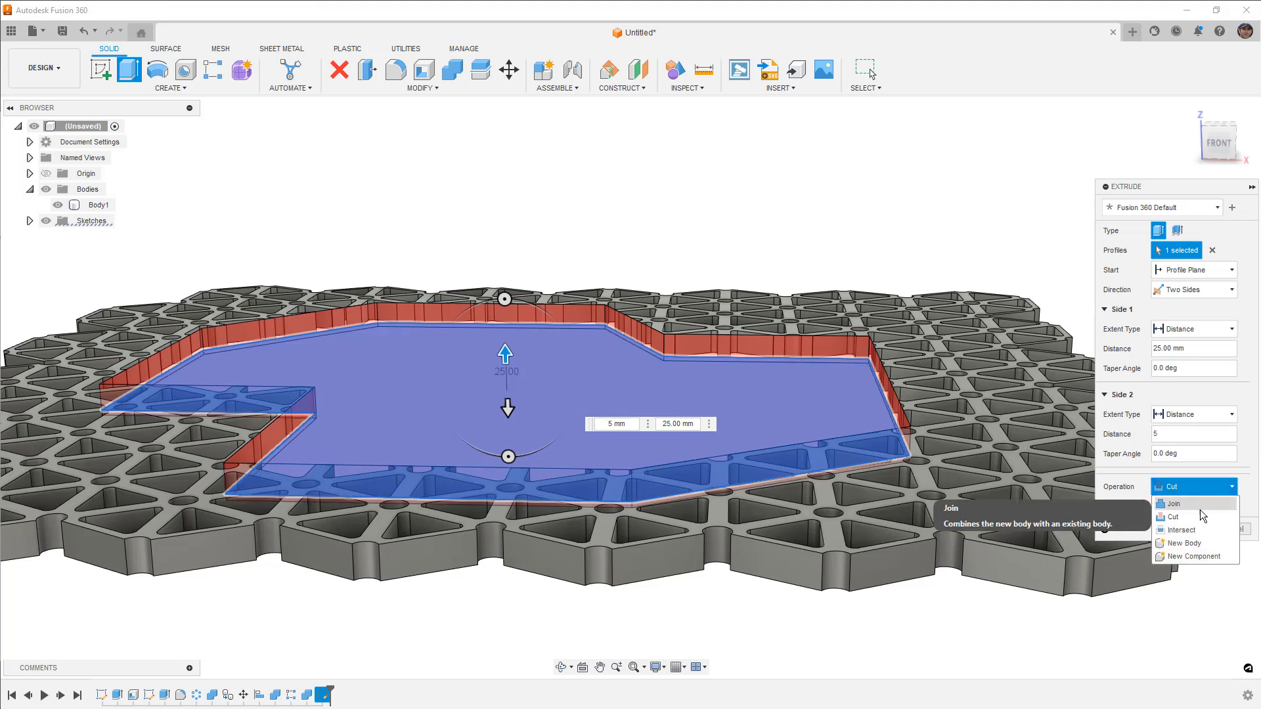
pyautogui.click(1195, 545)
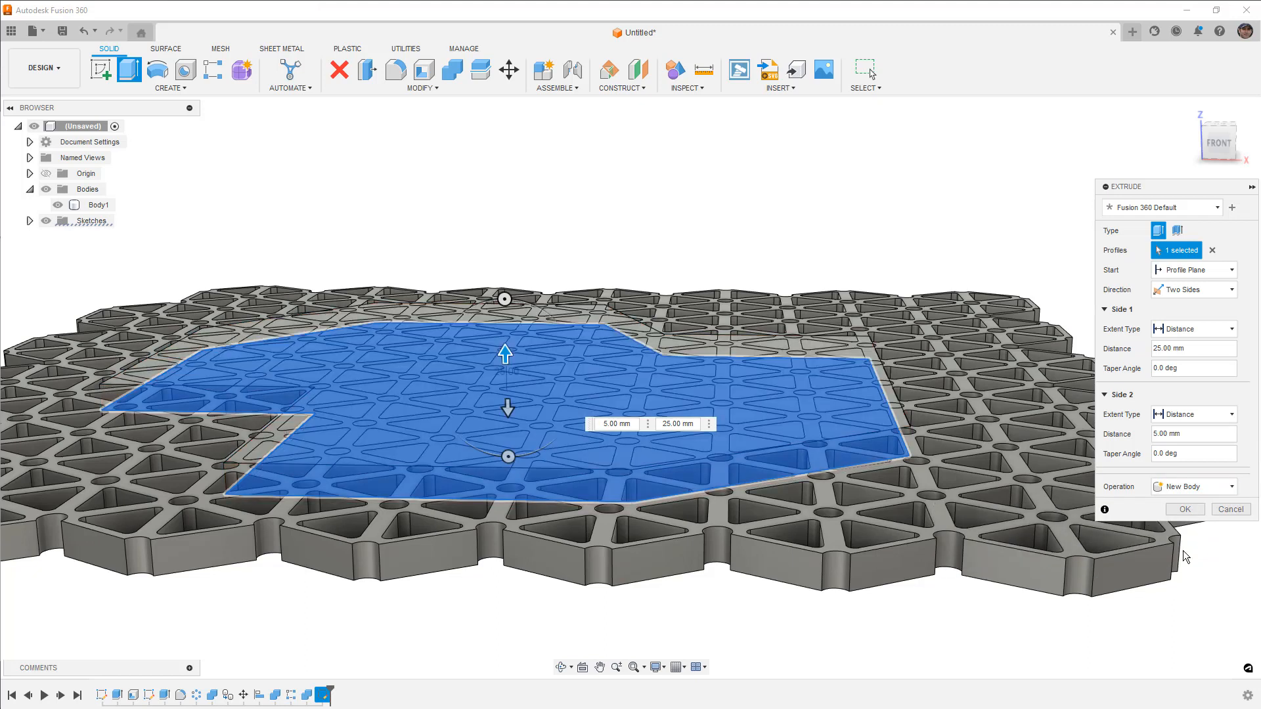
pyautogui.click(1187, 509)
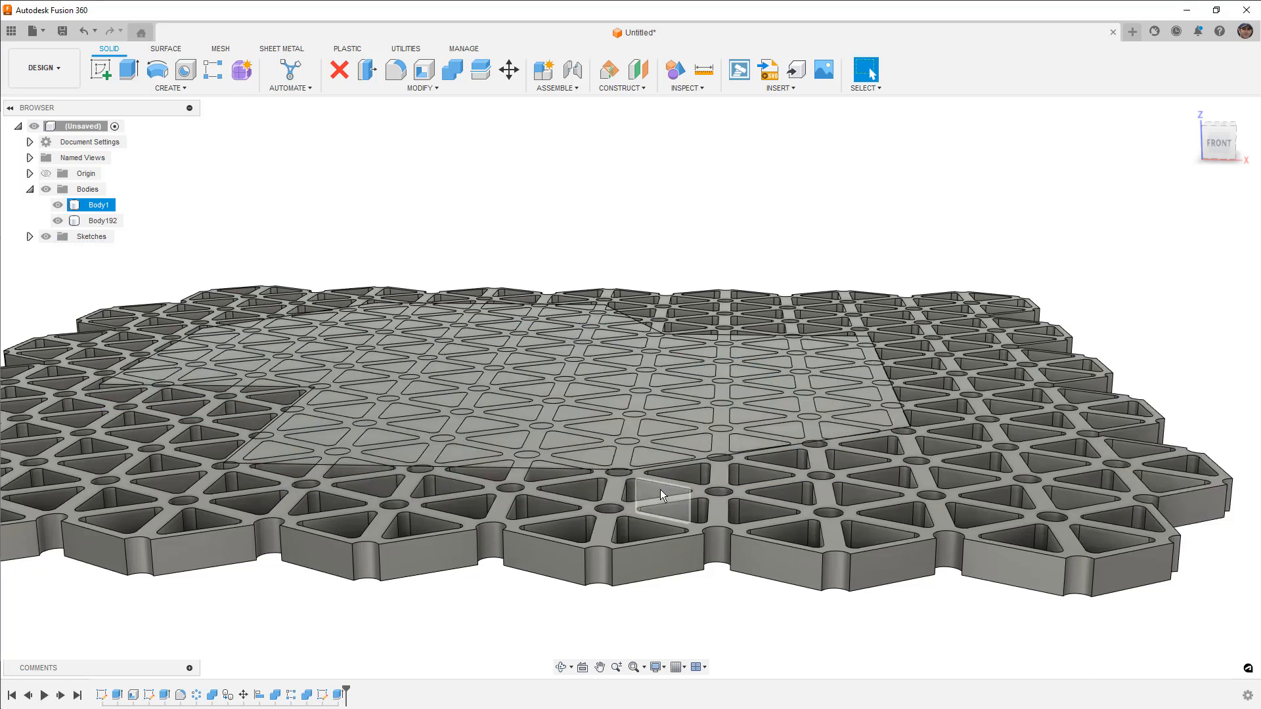
# Step: Hide the lattice body and create a sketch on the top face of the new plate
pyautogui.keyDown('shift'); pyautogui.moveTo(683, 456); pyautogui.dragTo(546, 518, button='middle'); pyautogui.keyUp('shift')
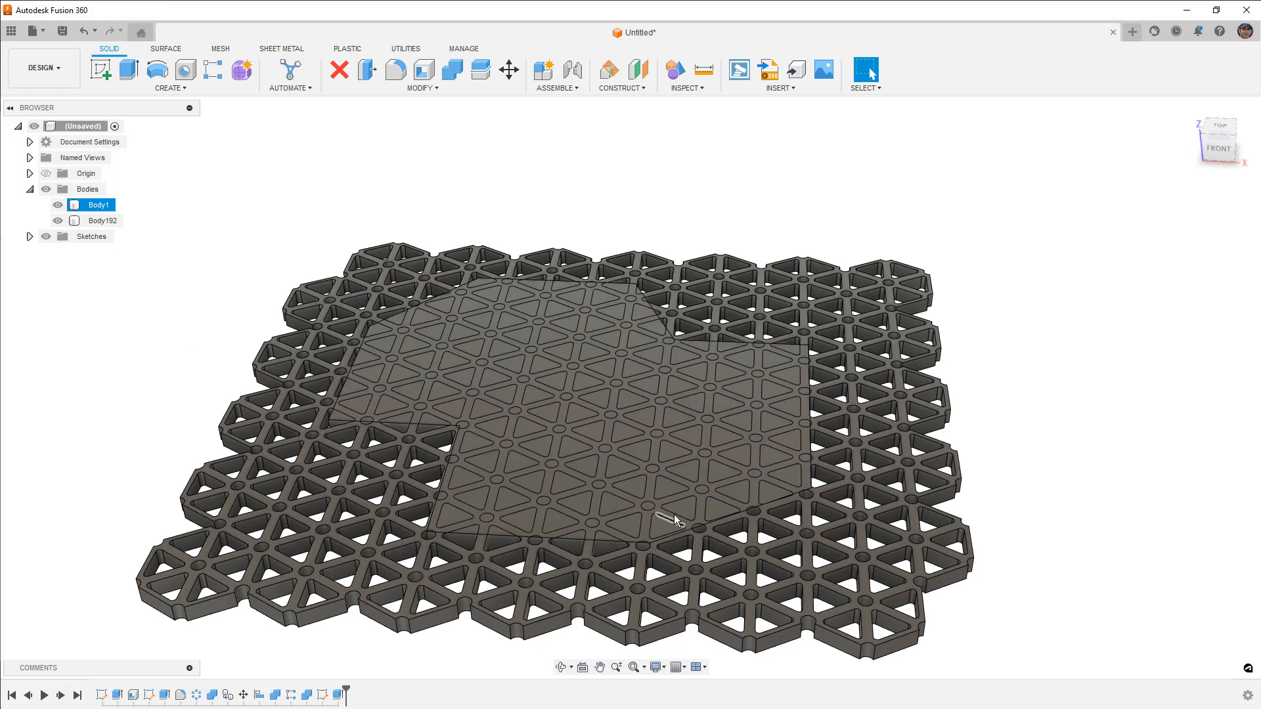
pyautogui.click(603, 420)
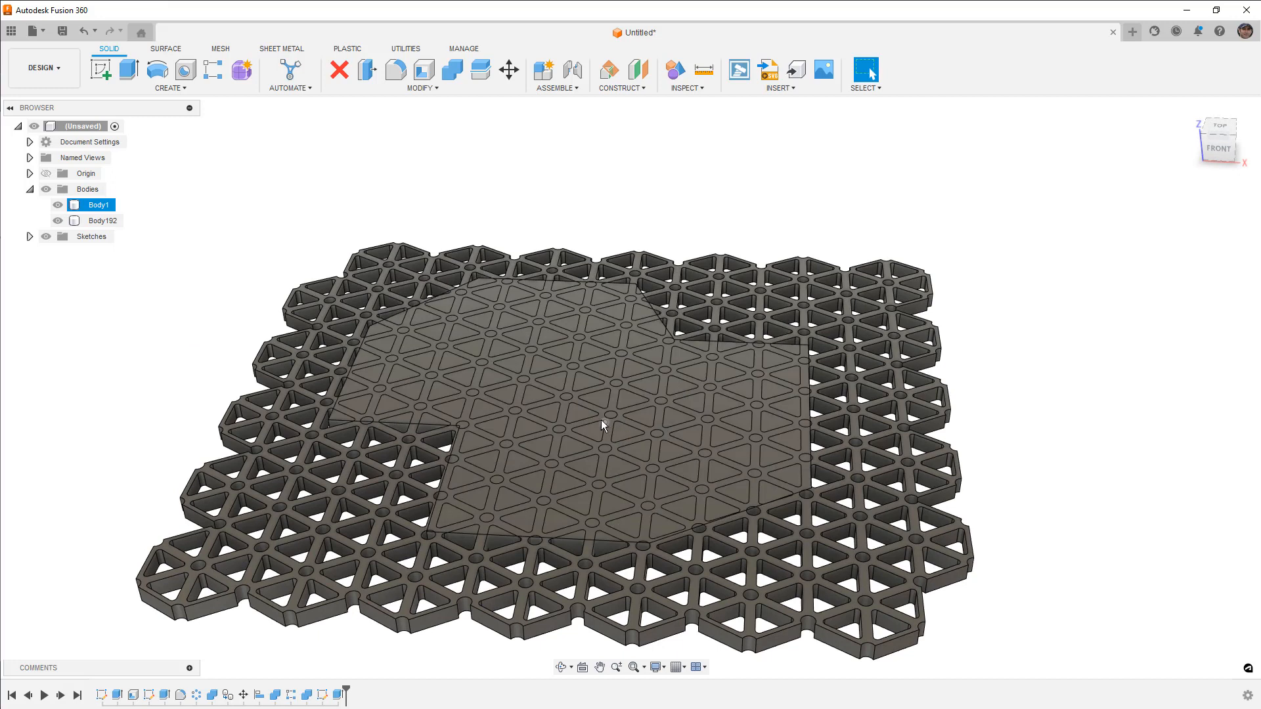
pyautogui.click(57, 205)
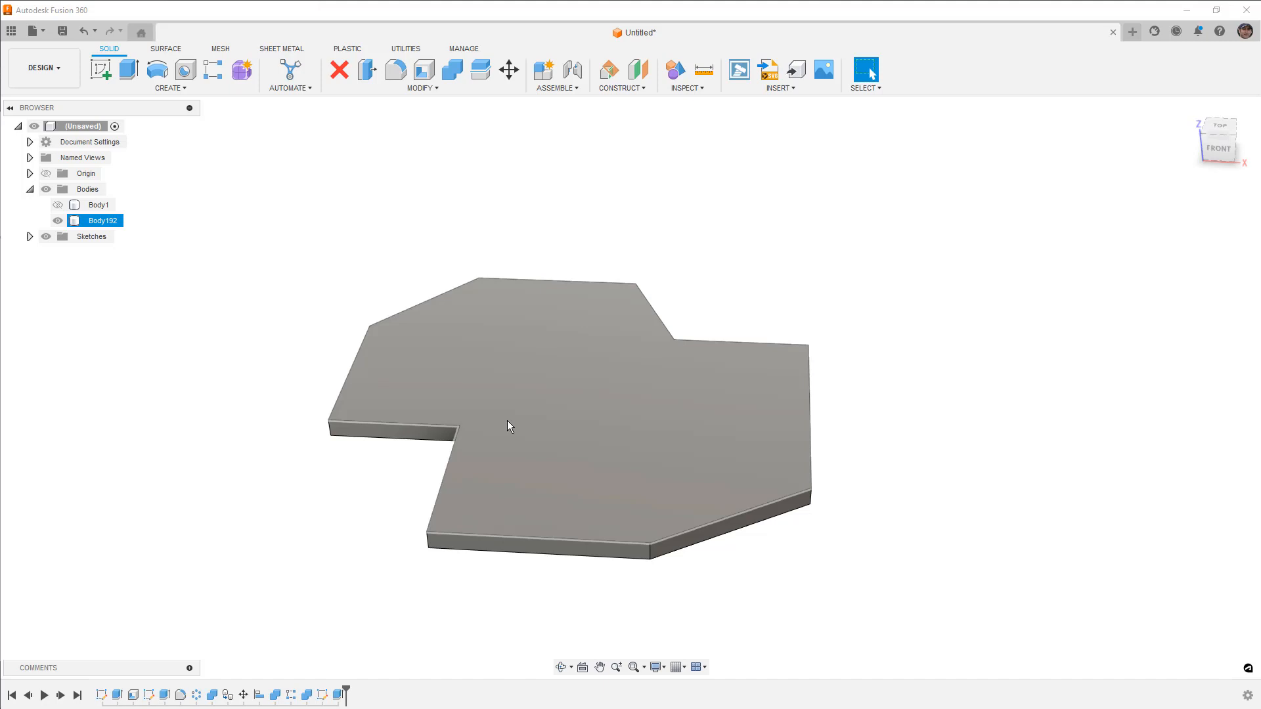
pyautogui.click(534, 355)
pyautogui.rightClick(534, 354)
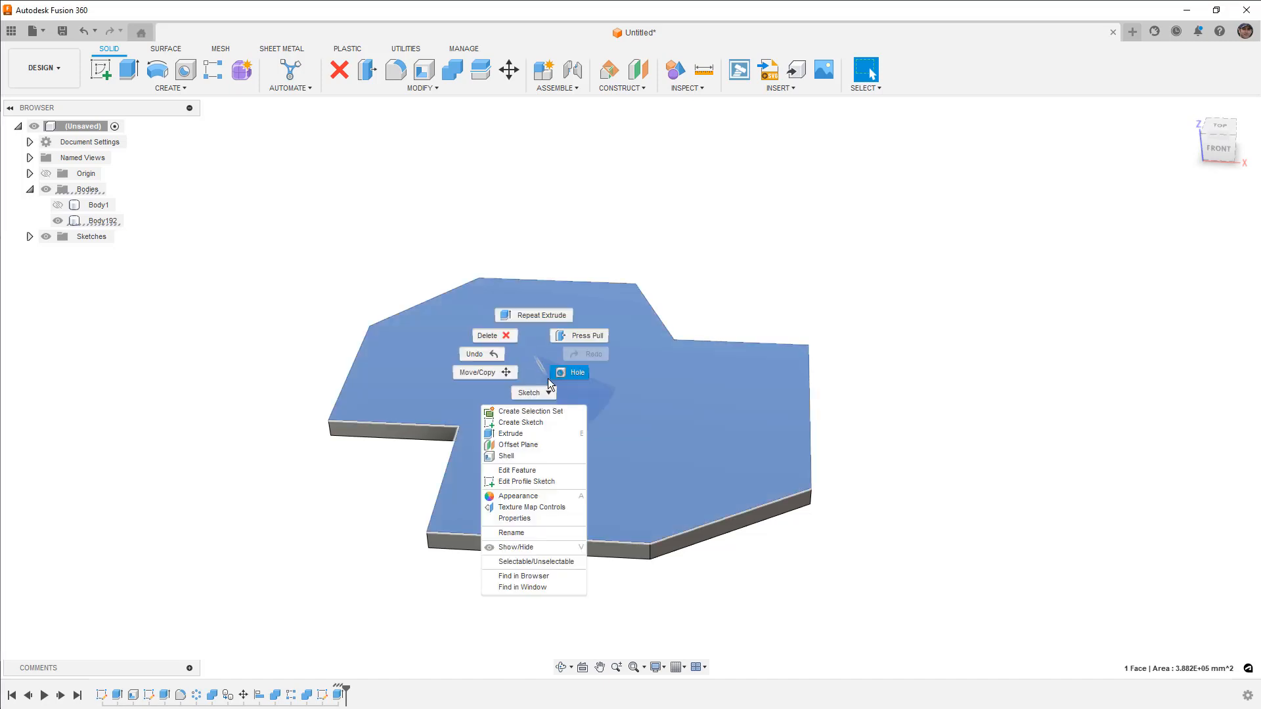
pyautogui.click(542, 420)
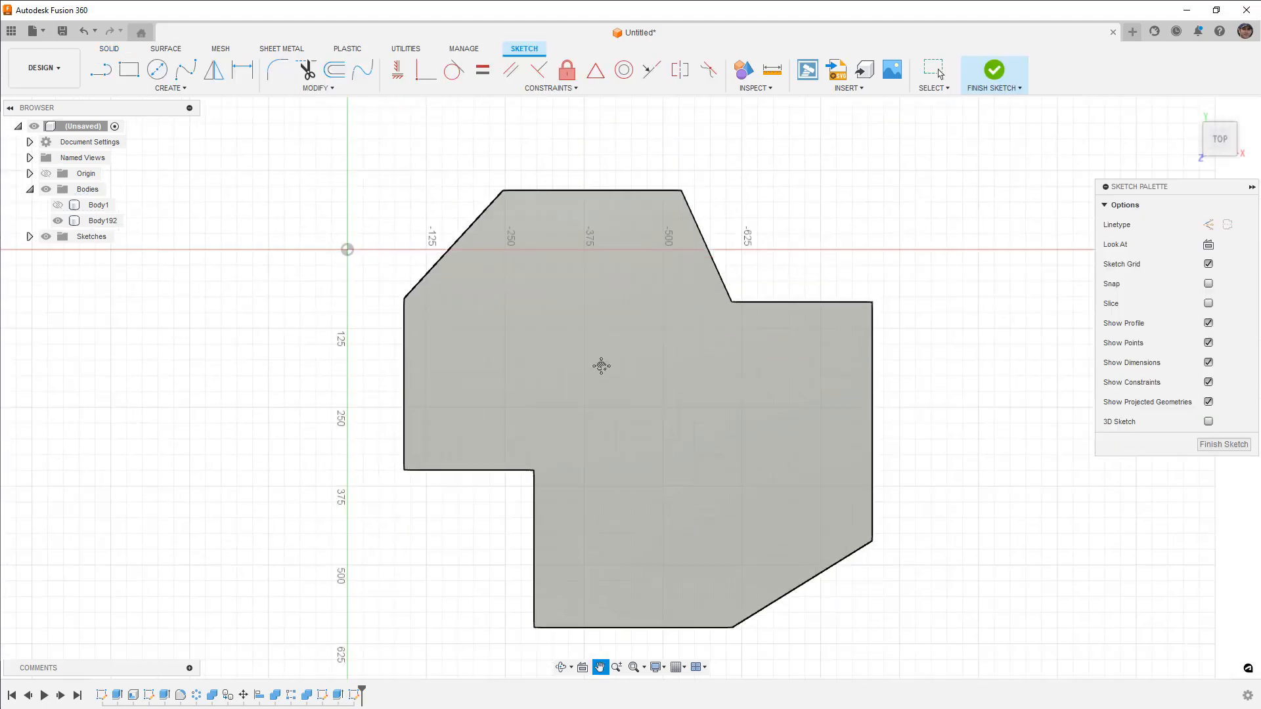
# Step: Offset the plate's outline inward by the RibWidth parameter and finish the sketch
pyautogui.press('o')
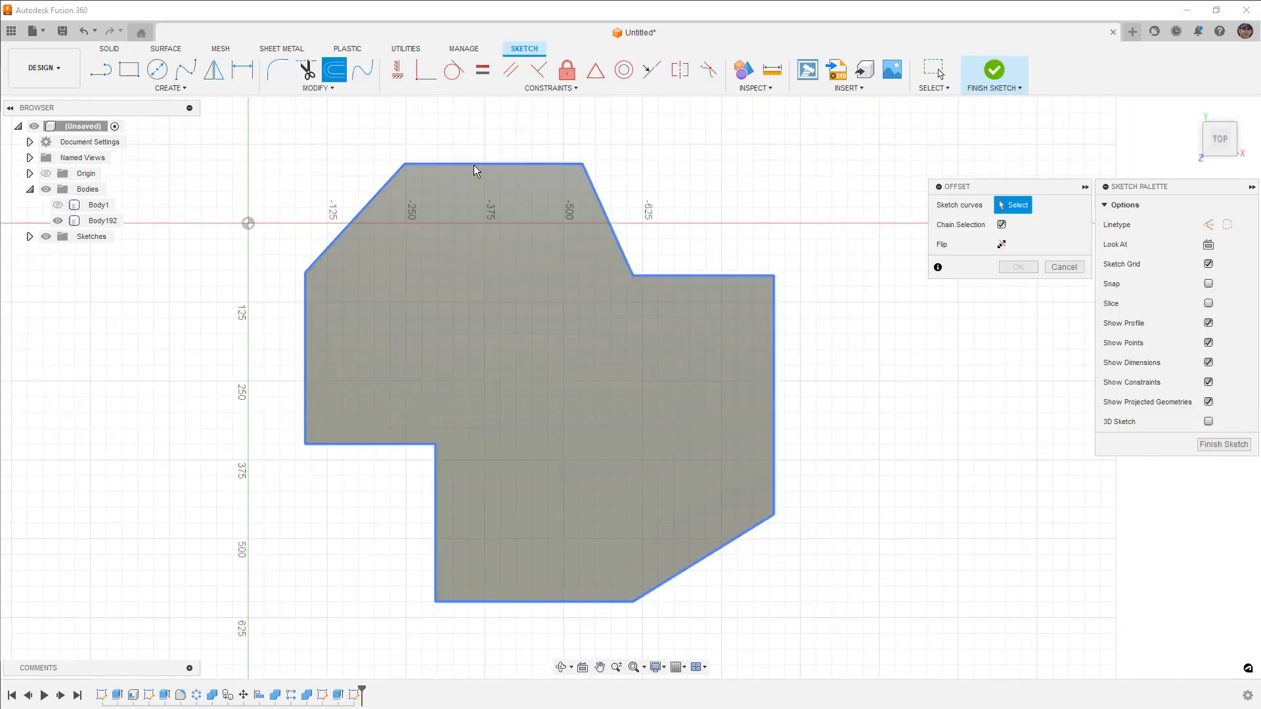
pyautogui.click(474, 165)
pyautogui.moveTo(473, 169); pyautogui.dragTo(473, 177)
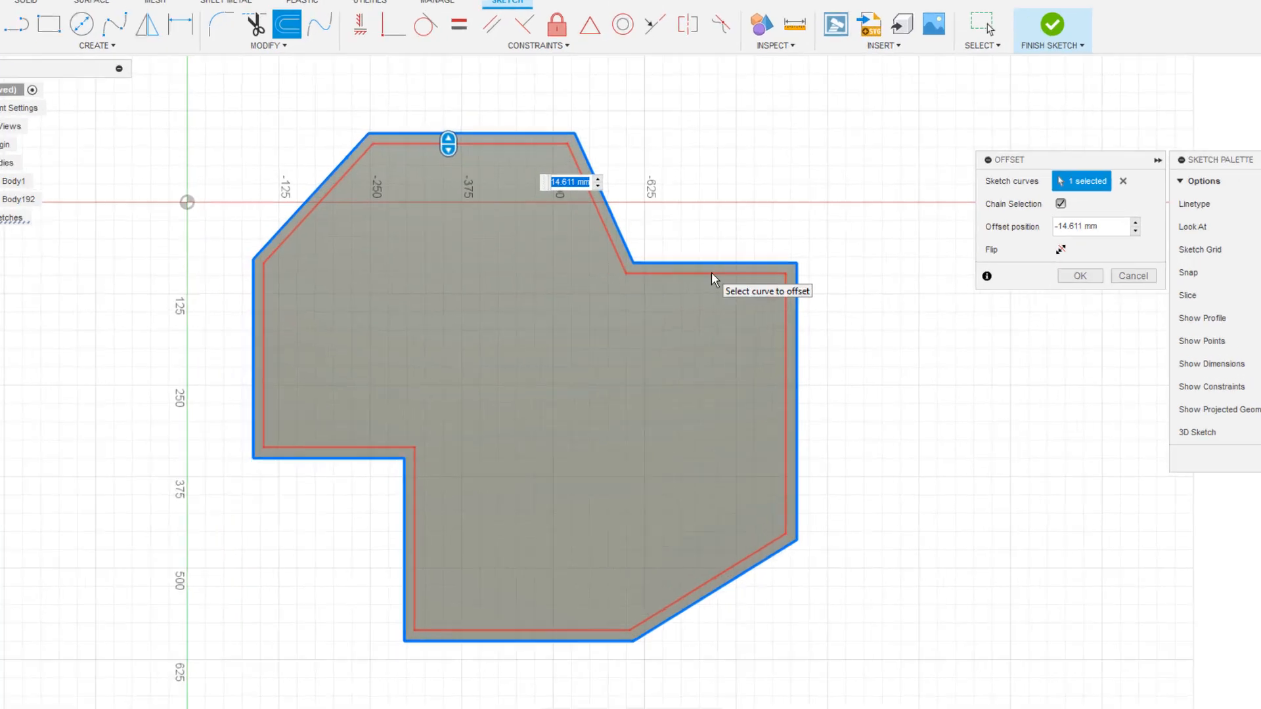
pyautogui.write('-Ri')
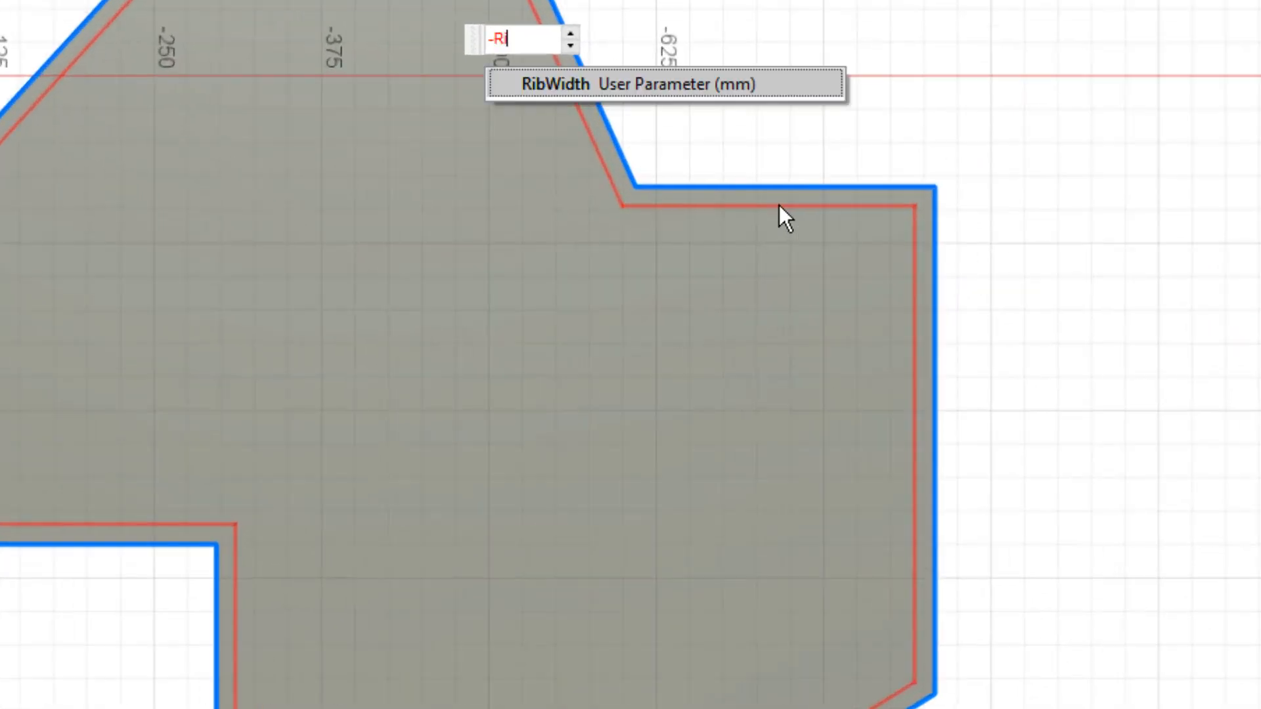
pyautogui.write('b')
pyautogui.press('Return')
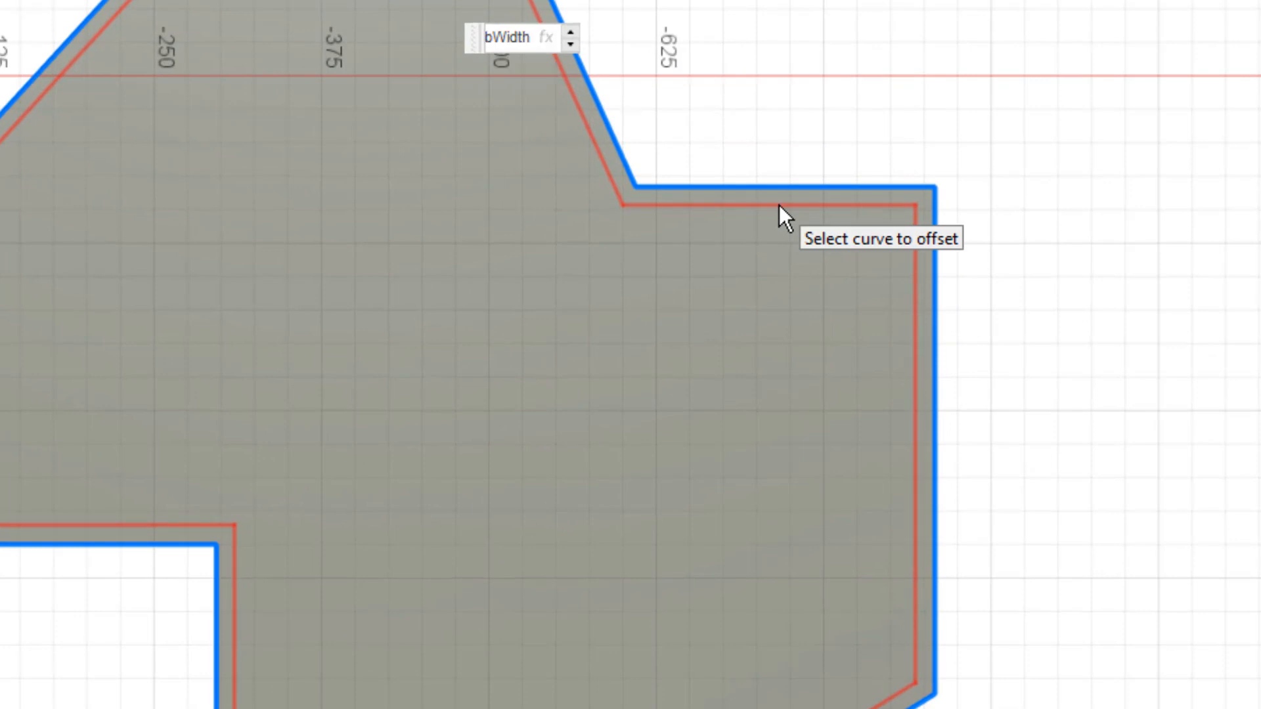
pyautogui.press('Return')
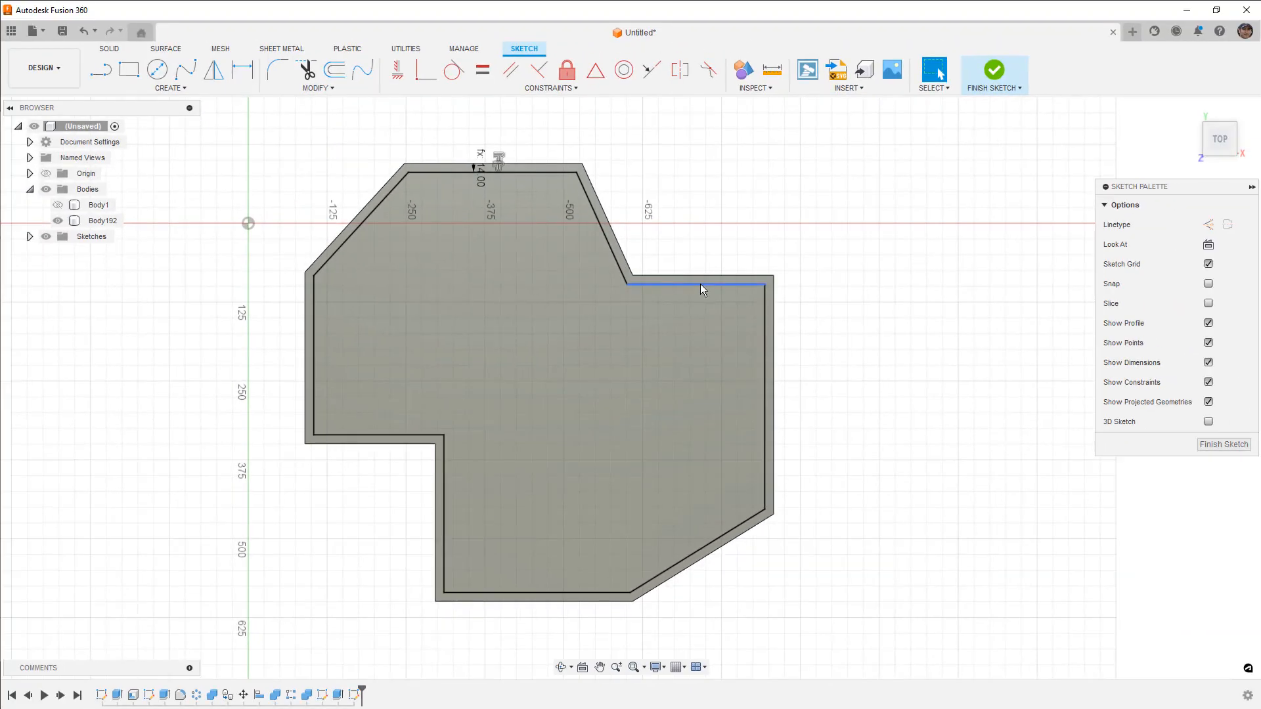
pyautogui.click(976, 72)
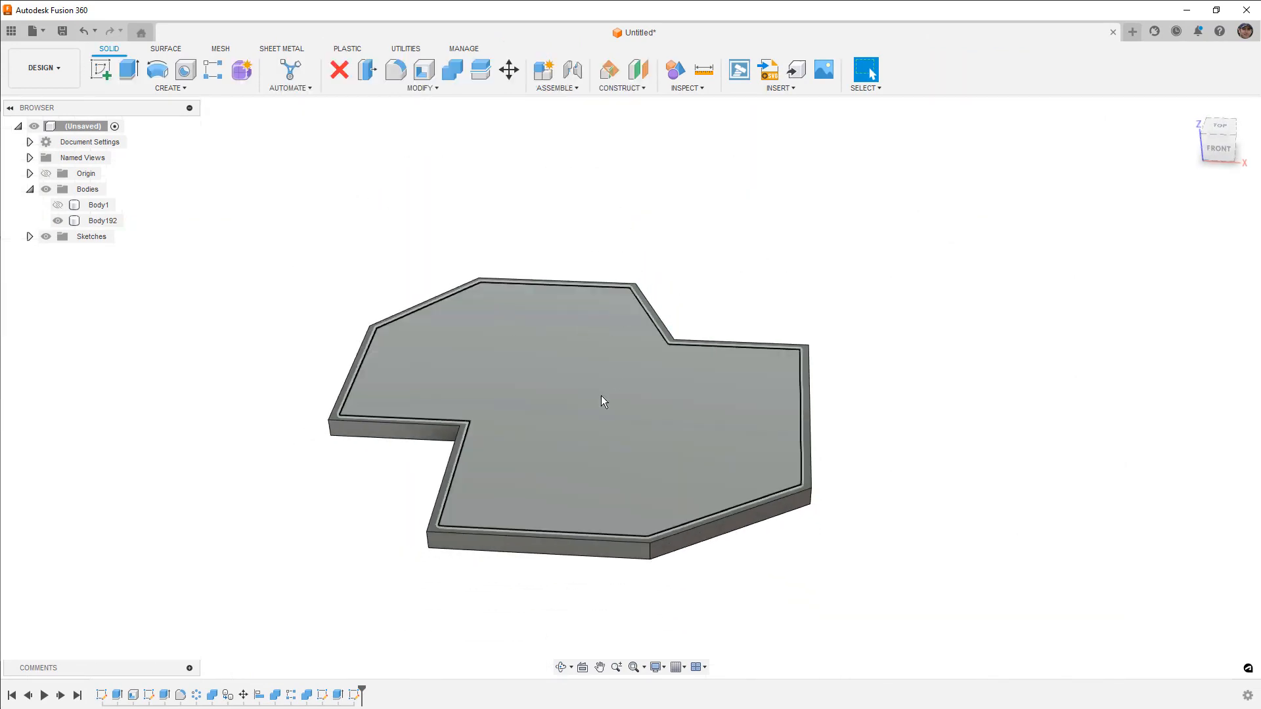
# Step: Extrude the inner offset profile -20 mm as a cut into the plate body
pyautogui.click(510, 354)
pyautogui.write('e')
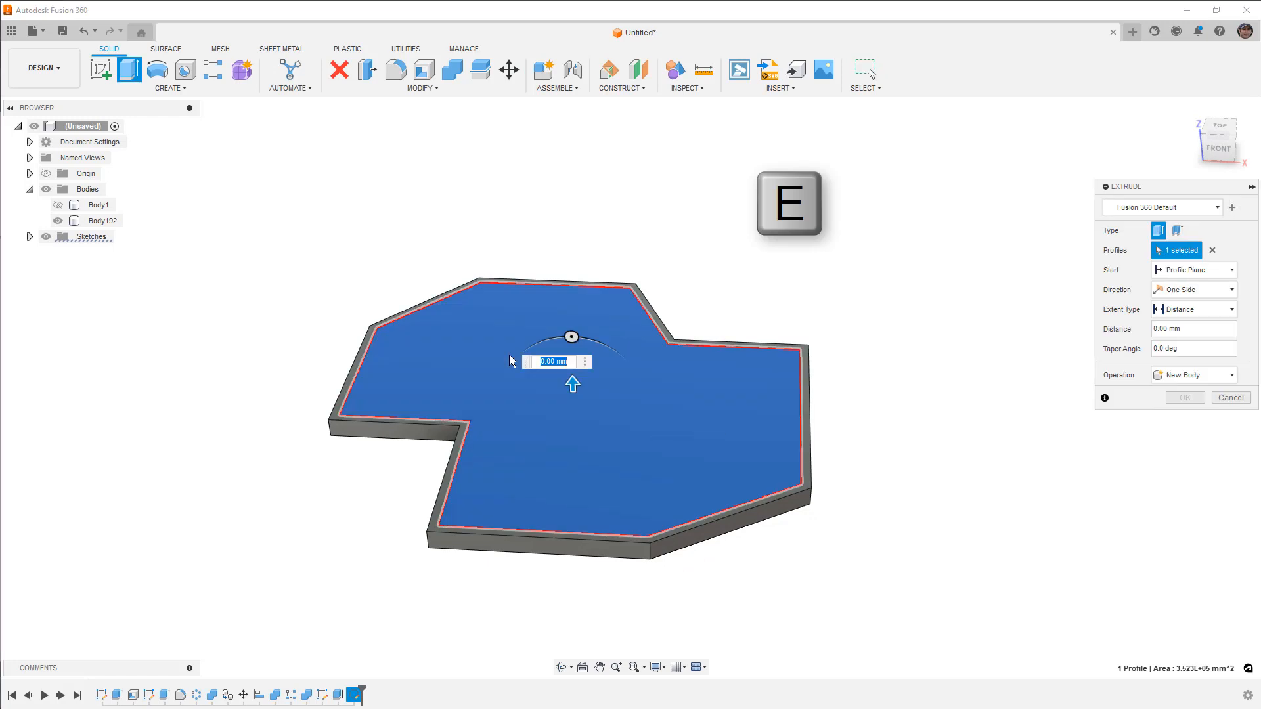
pyautogui.write('-20')
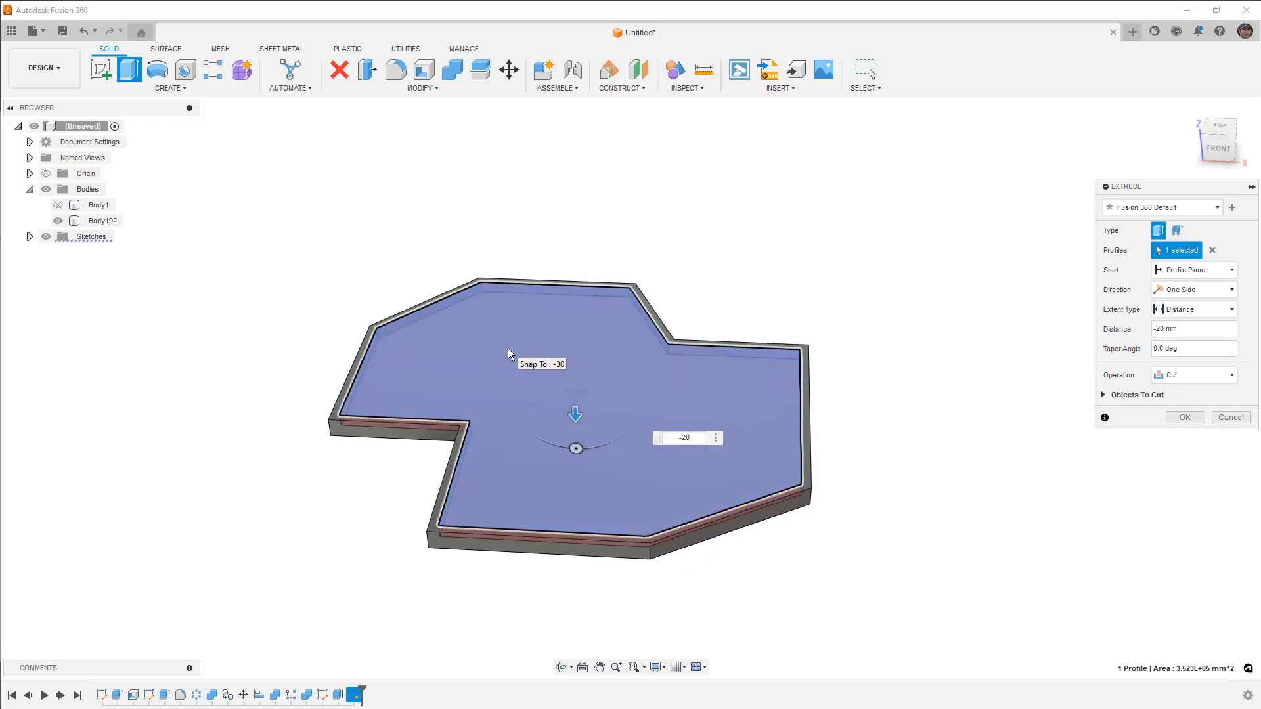
pyautogui.moveTo(519, 377)
pyautogui.keyDown('shift'); pyautogui.mouseDown(button='middle')
pyautogui.moveTo(525, 367)
pyautogui.moveTo(518, 423)
pyautogui.mouseUp(button='middle'); pyautogui.keyUp('shift')
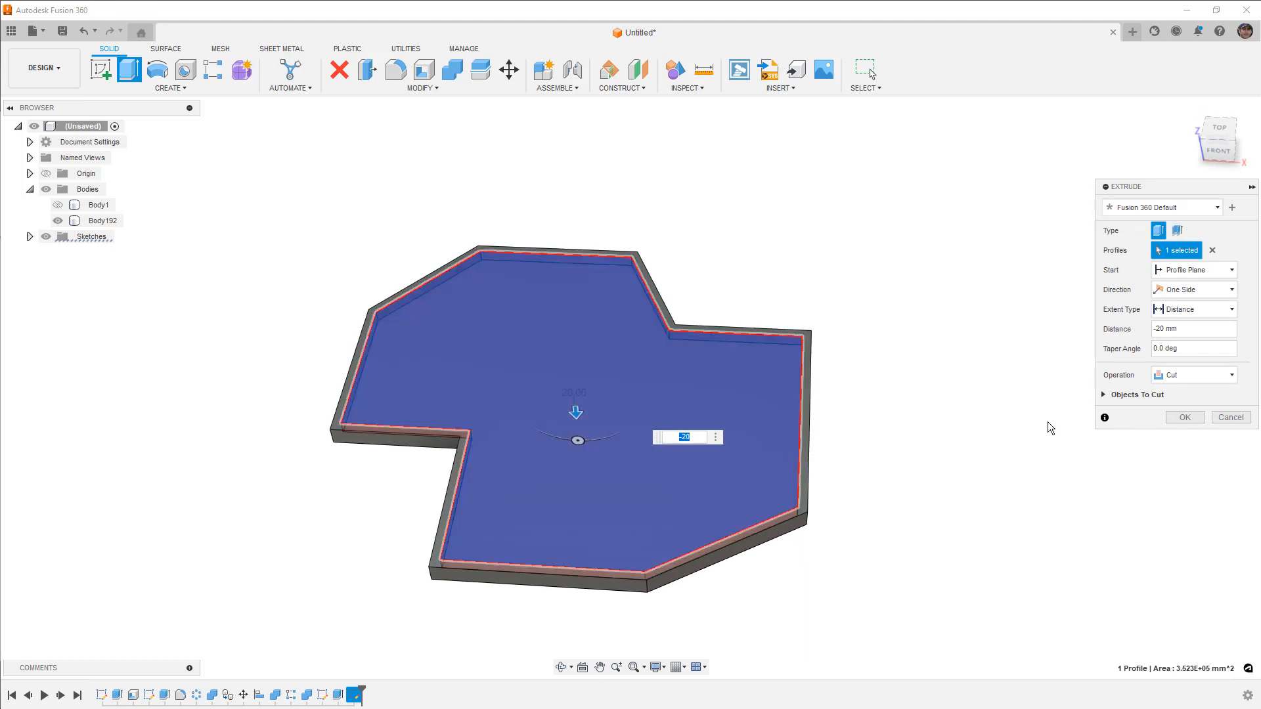
pyautogui.click(1104, 395)
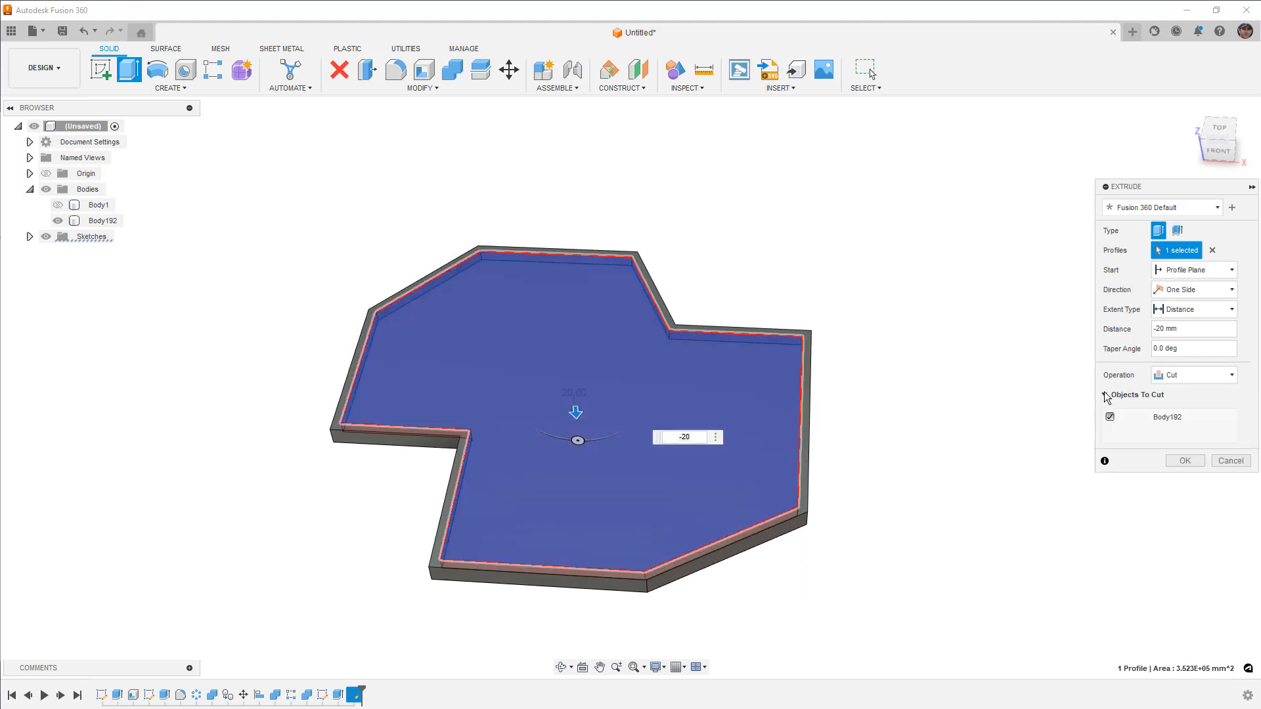
pyautogui.click(1184, 460)
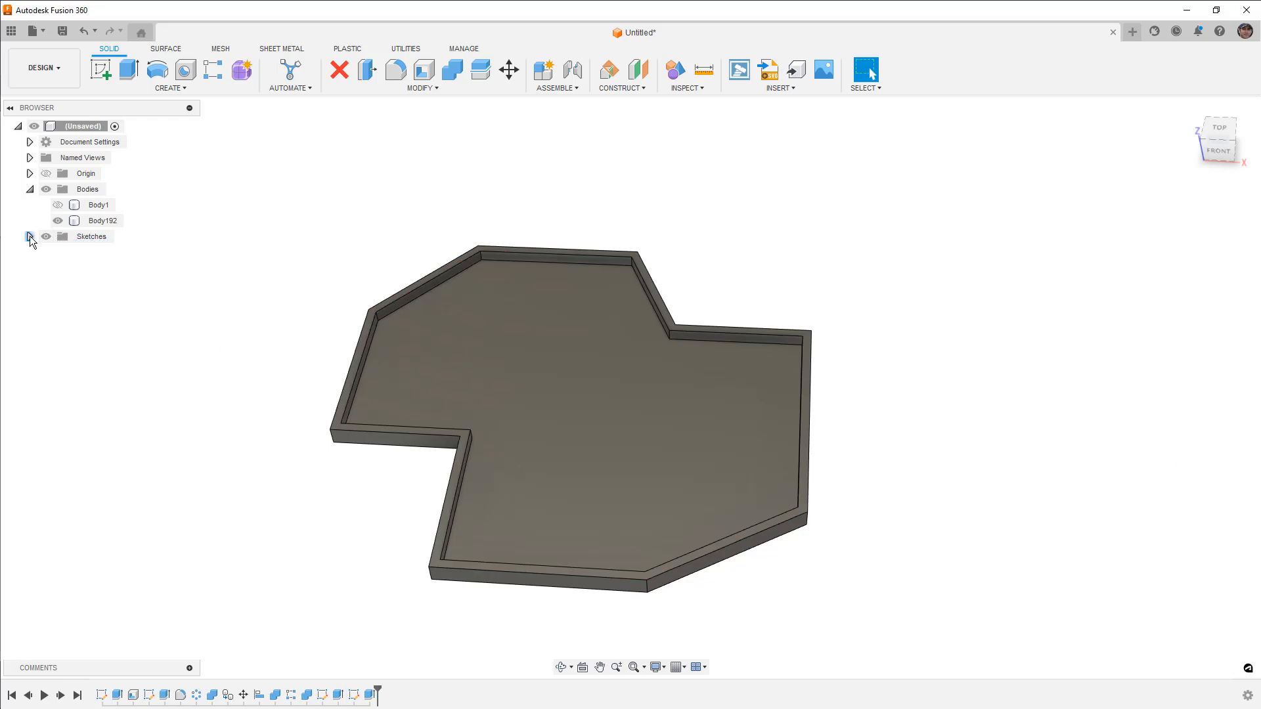
# Step: Extrude the inner offset profile of the plate -20 mm as a new body
pyautogui.click(30, 236)
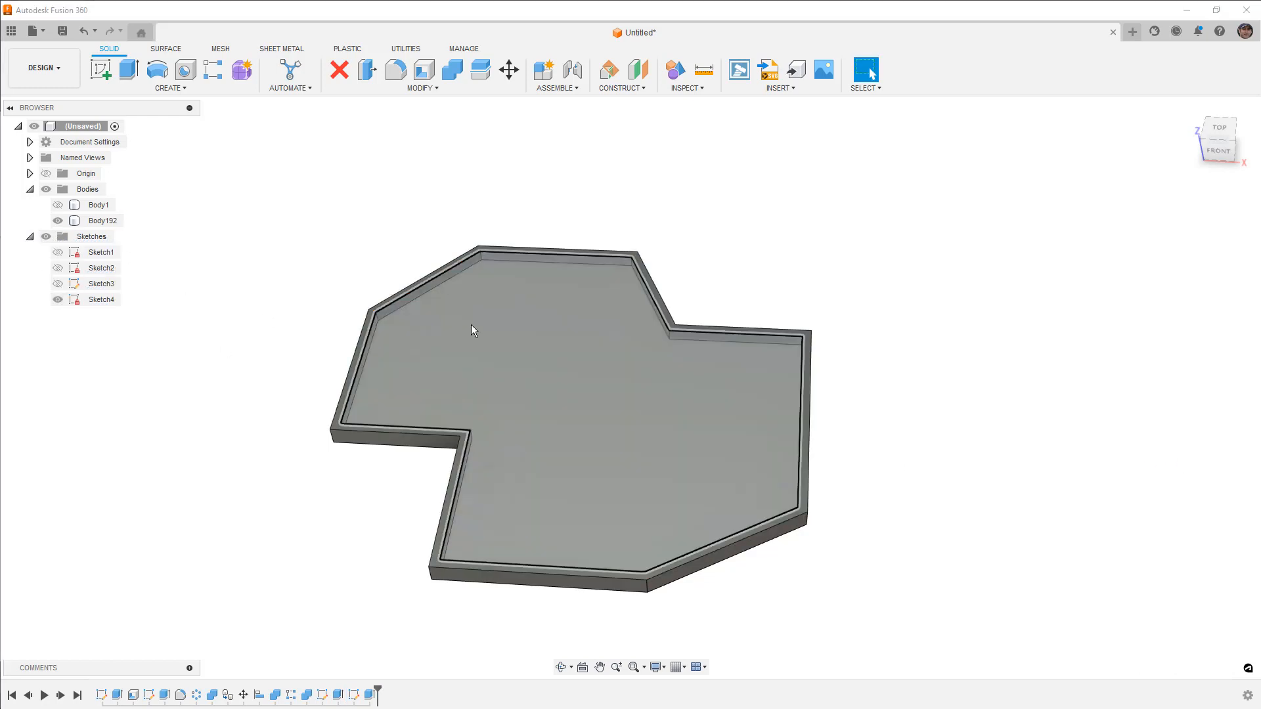
pyautogui.click(471, 325)
pyautogui.write('e')
pyautogui.write('-')
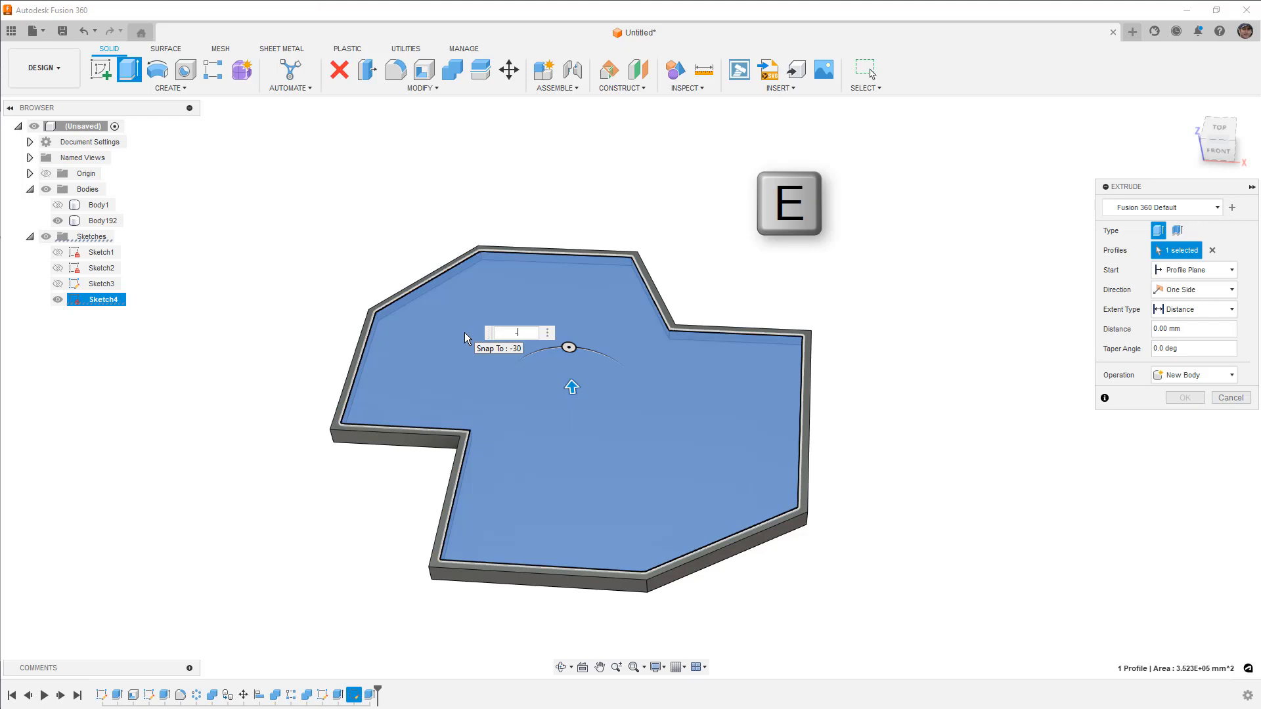
pyautogui.write('20')
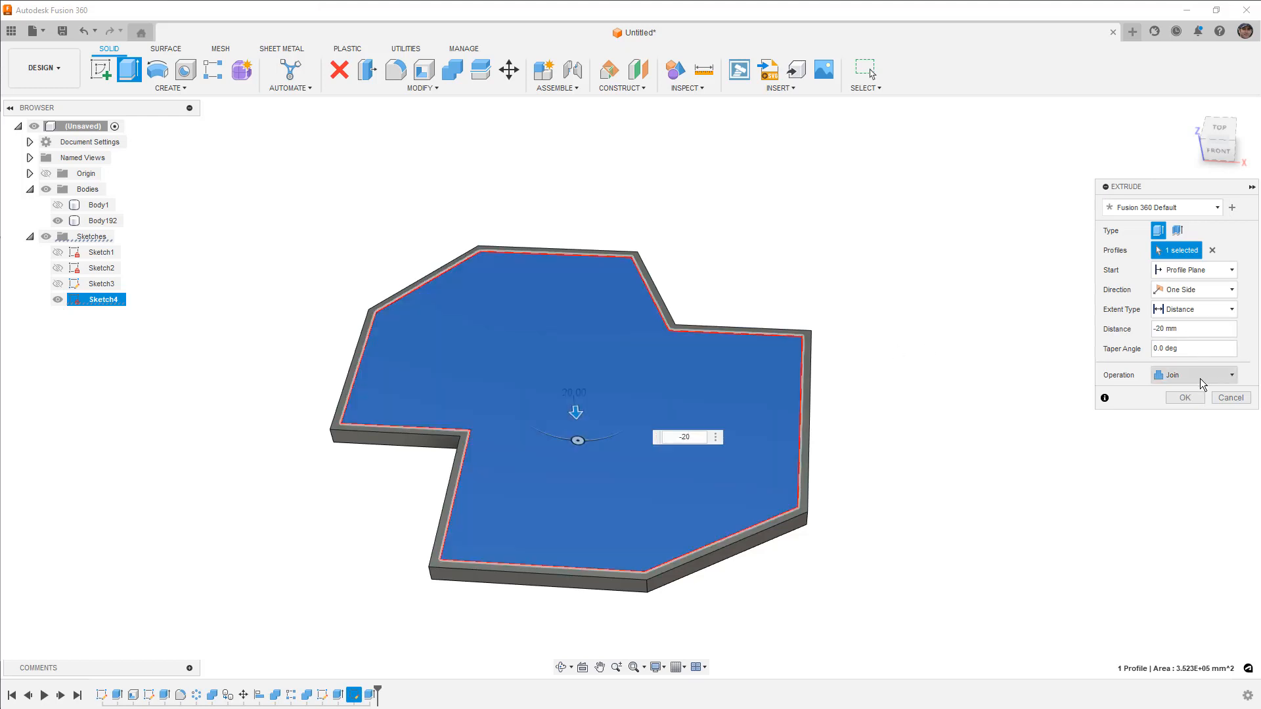
pyautogui.click(1199, 378)
pyautogui.click(1187, 425)
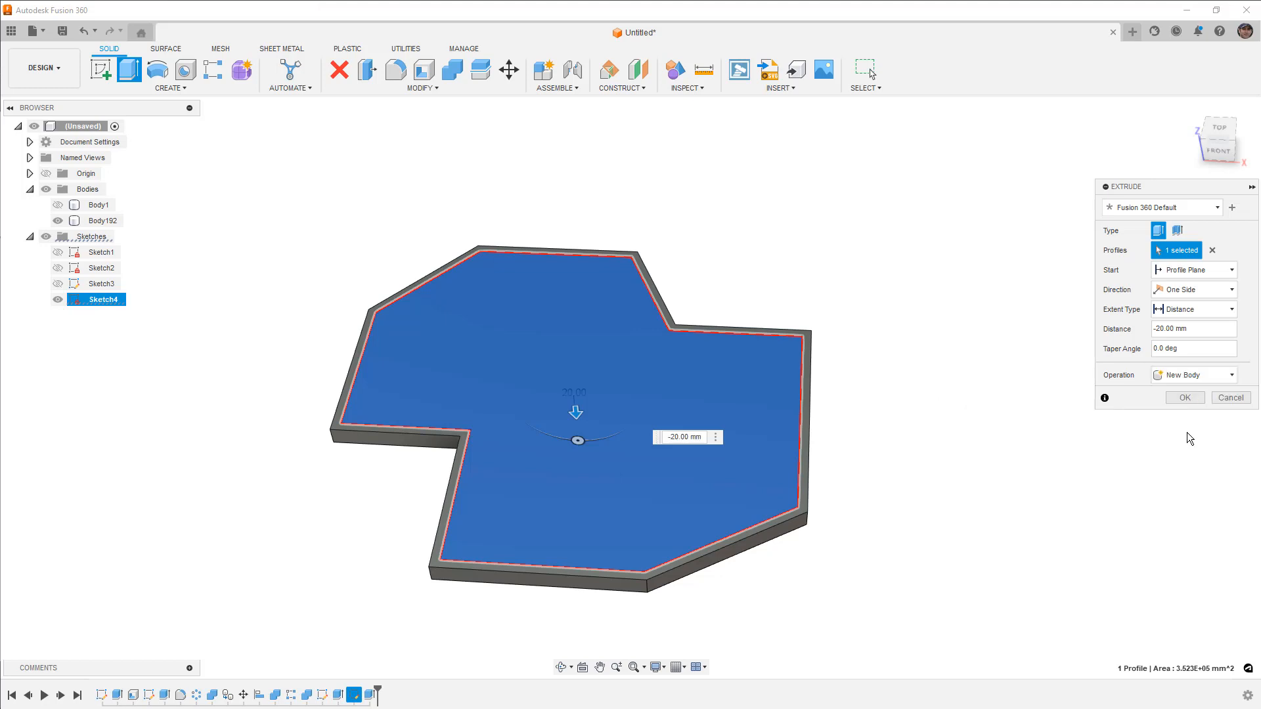
pyautogui.click(1184, 397)
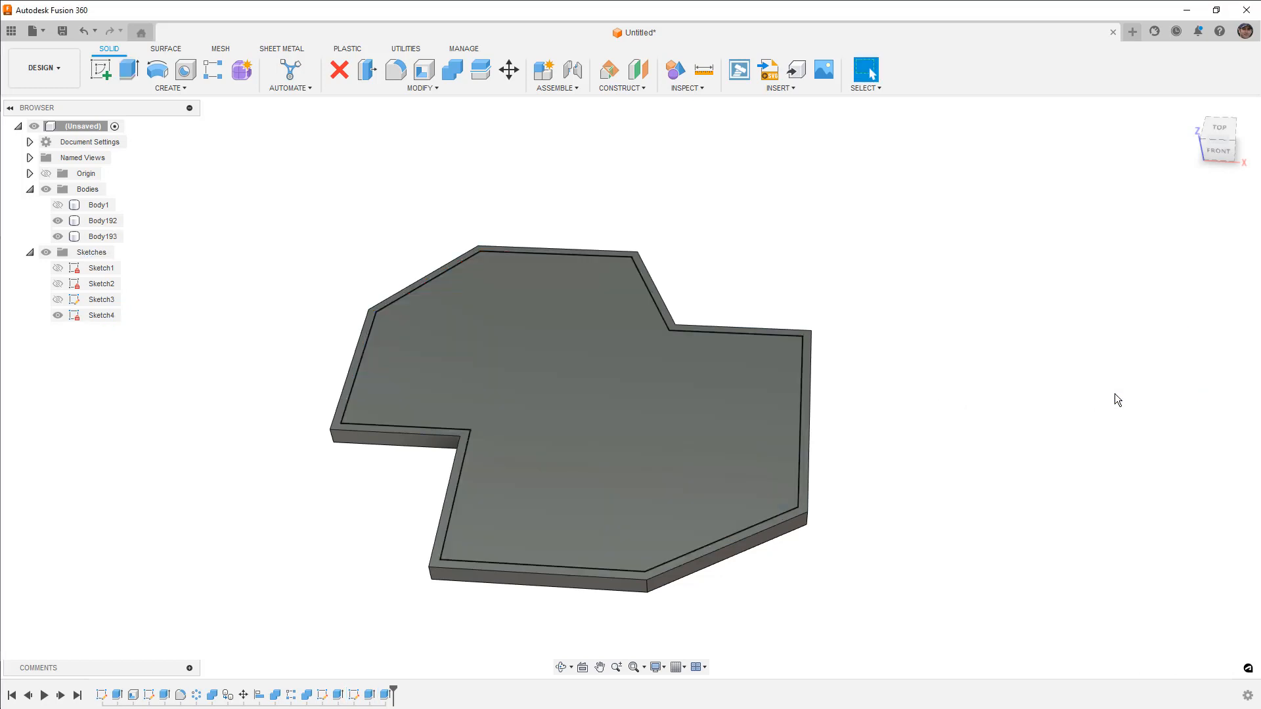
# Step: Hide the rimmed plate, show the lattice body, and intersect the new infill body with the lattice using Combine, keeping the tools
pyautogui.click(57, 221)
pyautogui.click(58, 204)
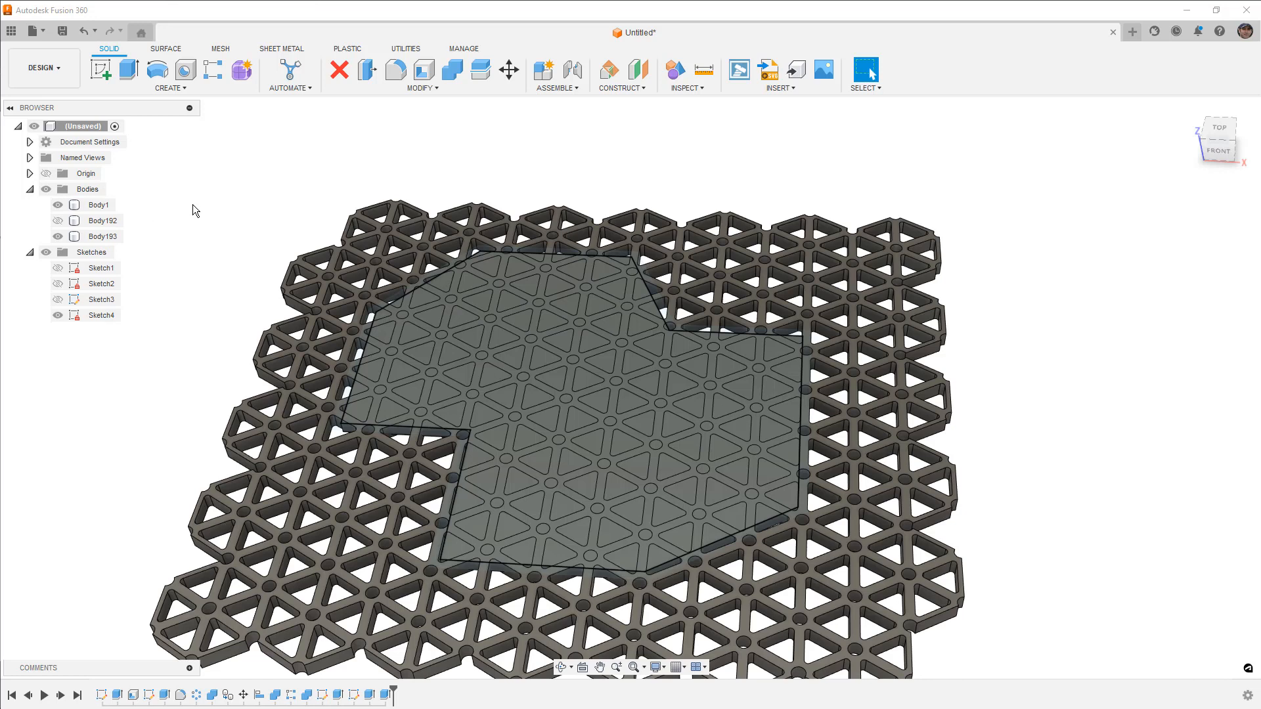
pyautogui.click(452, 69)
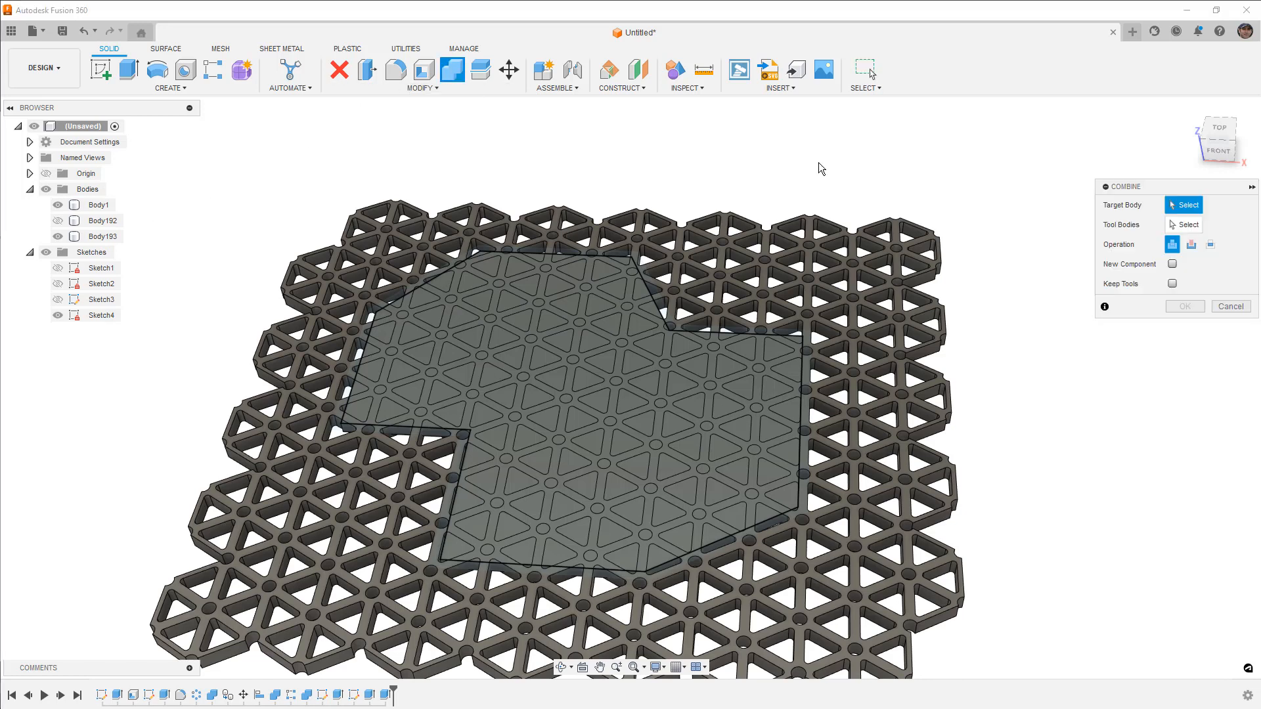
pyautogui.click(1210, 245)
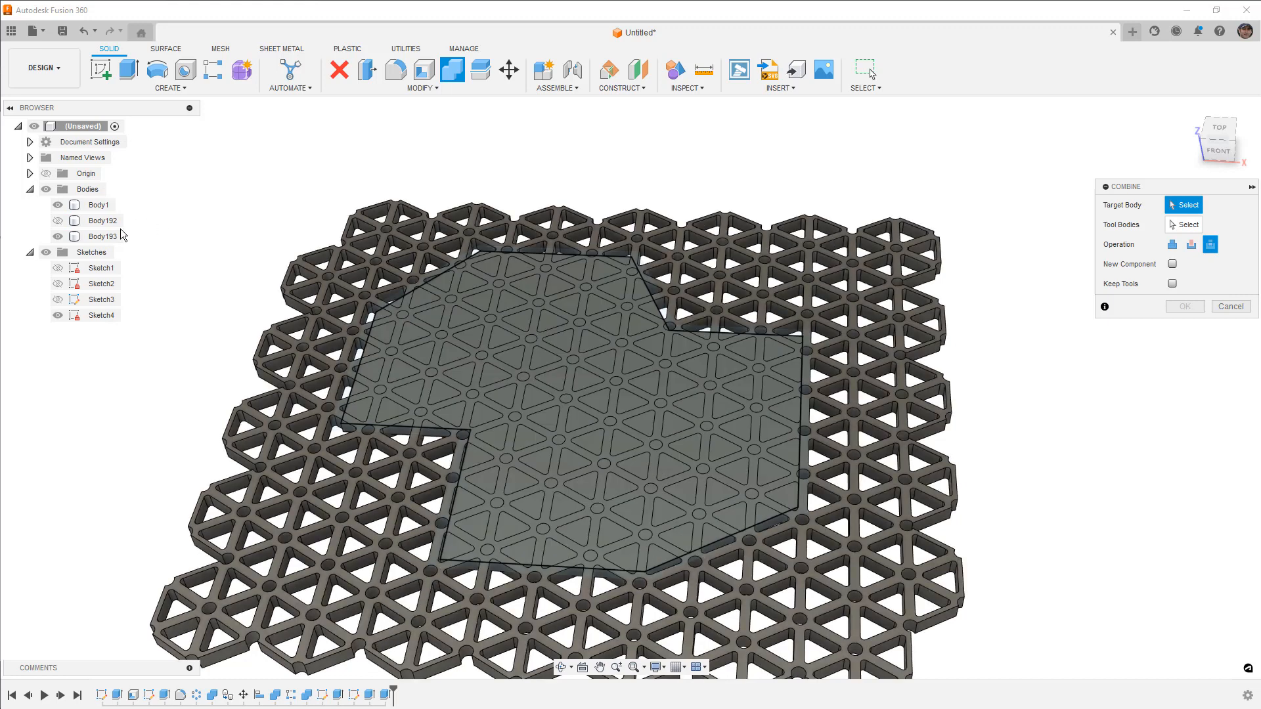
pyautogui.click(104, 236)
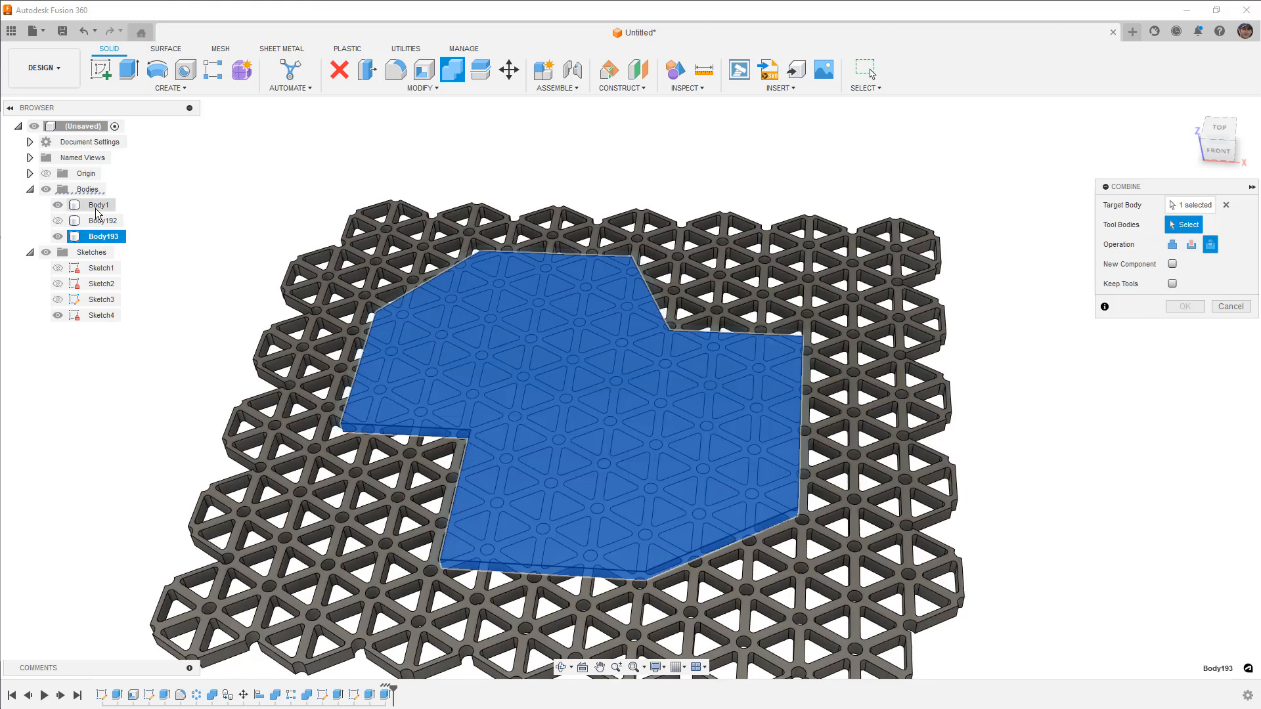
pyautogui.click(97, 208)
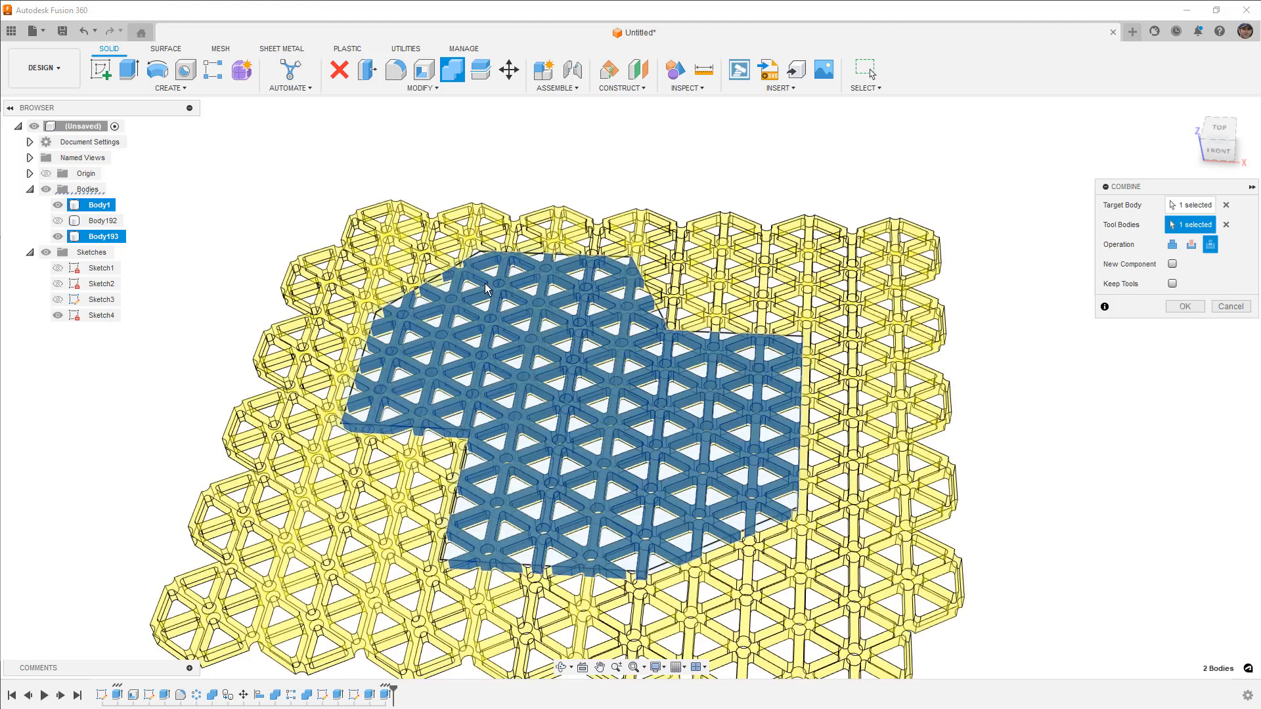
pyautogui.click(1172, 284)
pyautogui.click(1184, 307)
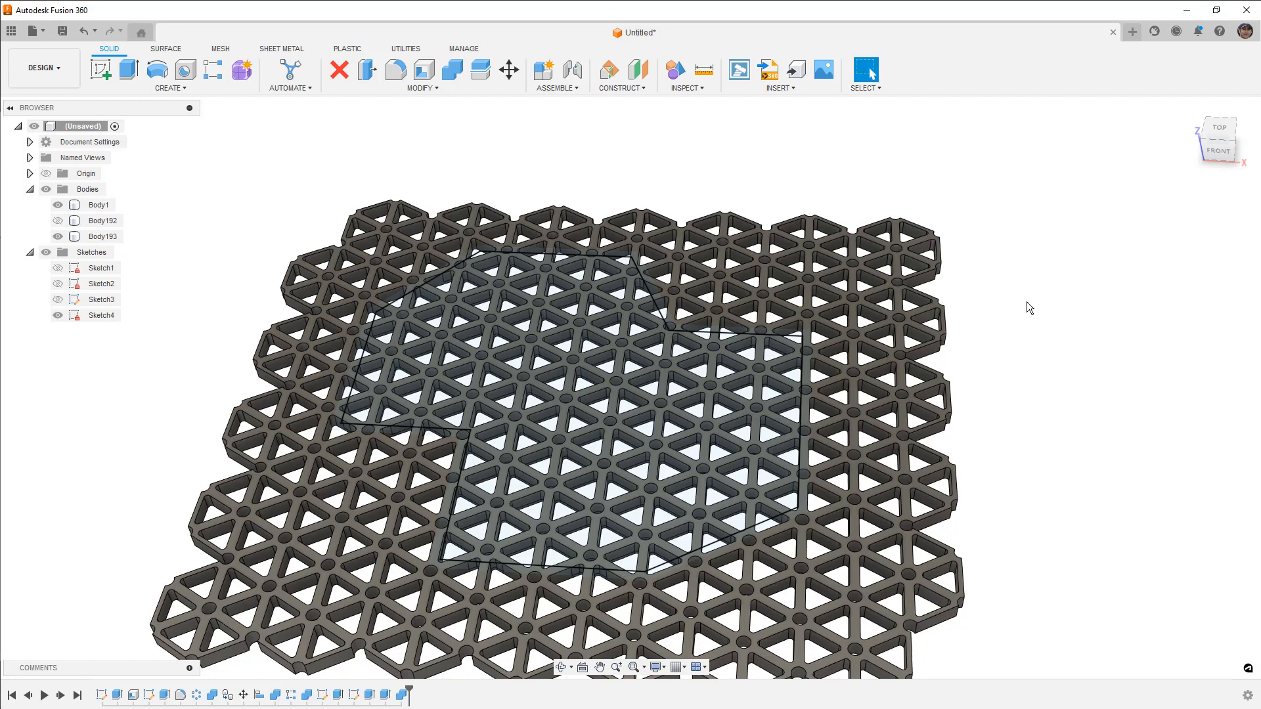
# Step: Hide the full lattice body and the offset sketch, and show the rimmed plate together with the trimmed lattice
pyautogui.click(57, 205)
pyautogui.keyDown('shift'); pyautogui.moveTo(332, 245); pyautogui.dragTo(365, 320, button='middle'); pyautogui.keyUp('shift')
pyautogui.press('Escape')
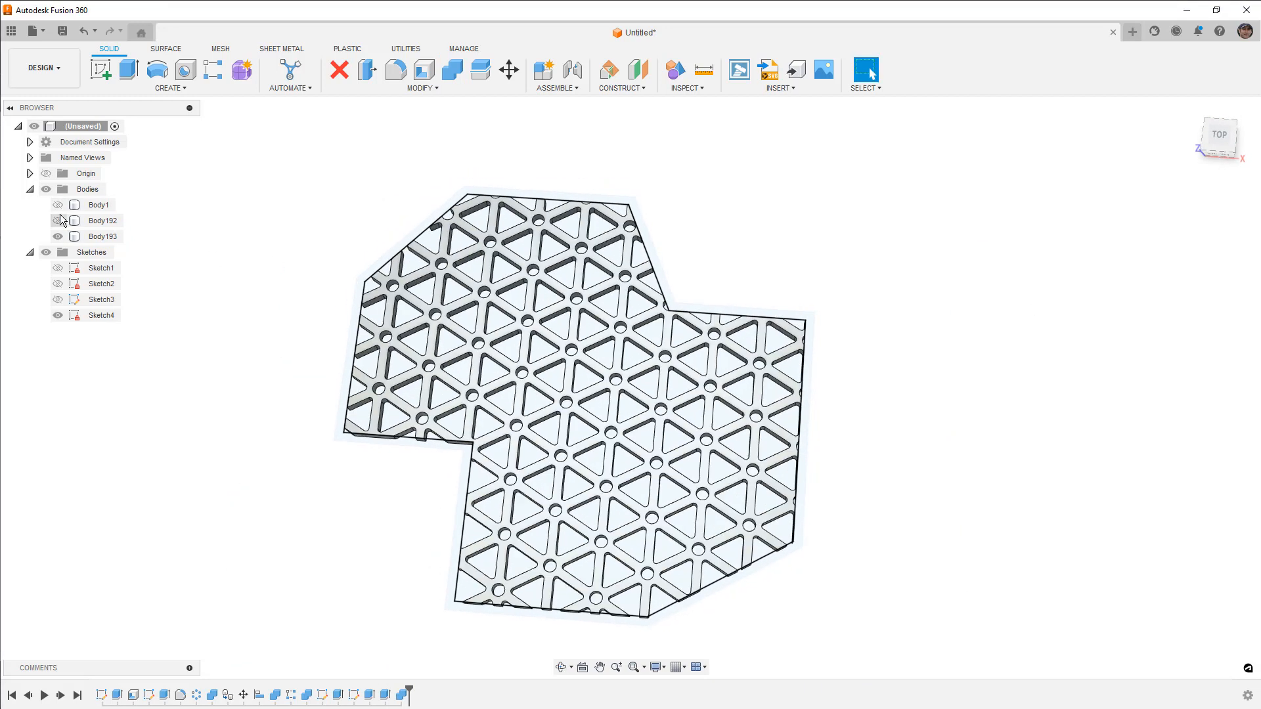
pyautogui.click(58, 220)
pyautogui.keyDown('shift'); pyautogui.moveTo(275, 441); pyautogui.dragTo(282, 408, button='middle'); pyautogui.keyUp('shift')
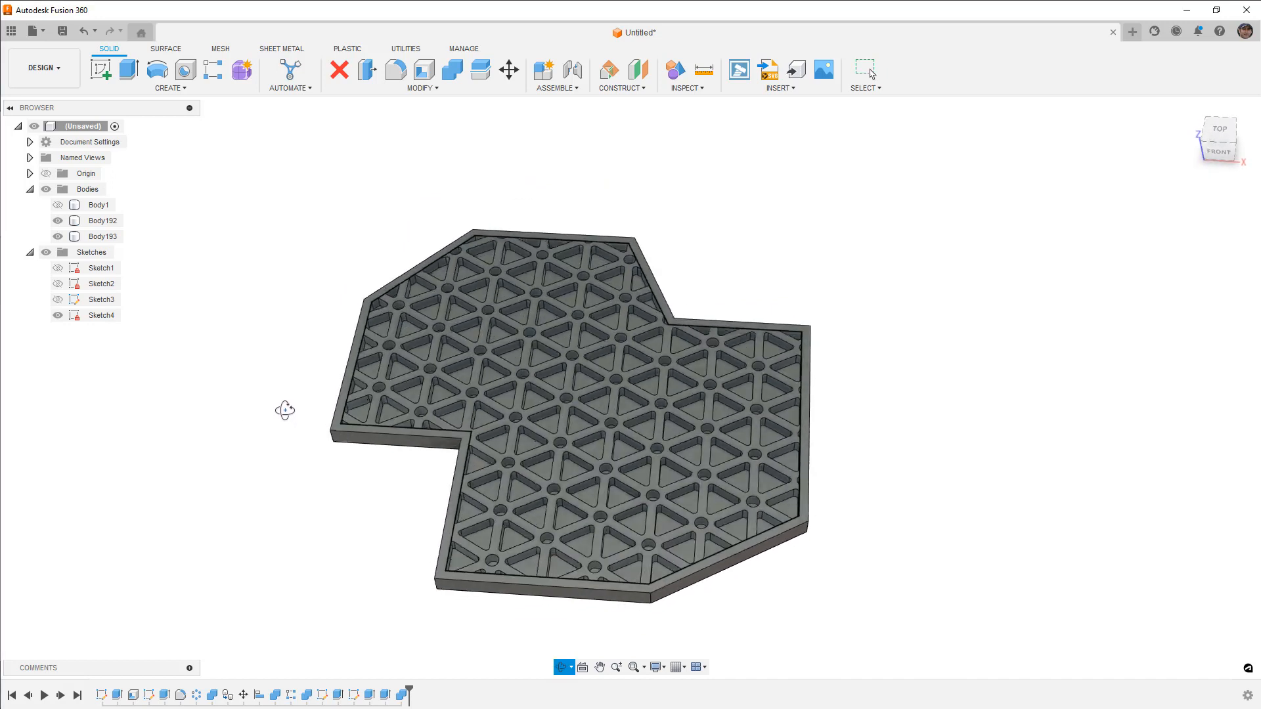
pyautogui.click(58, 315)
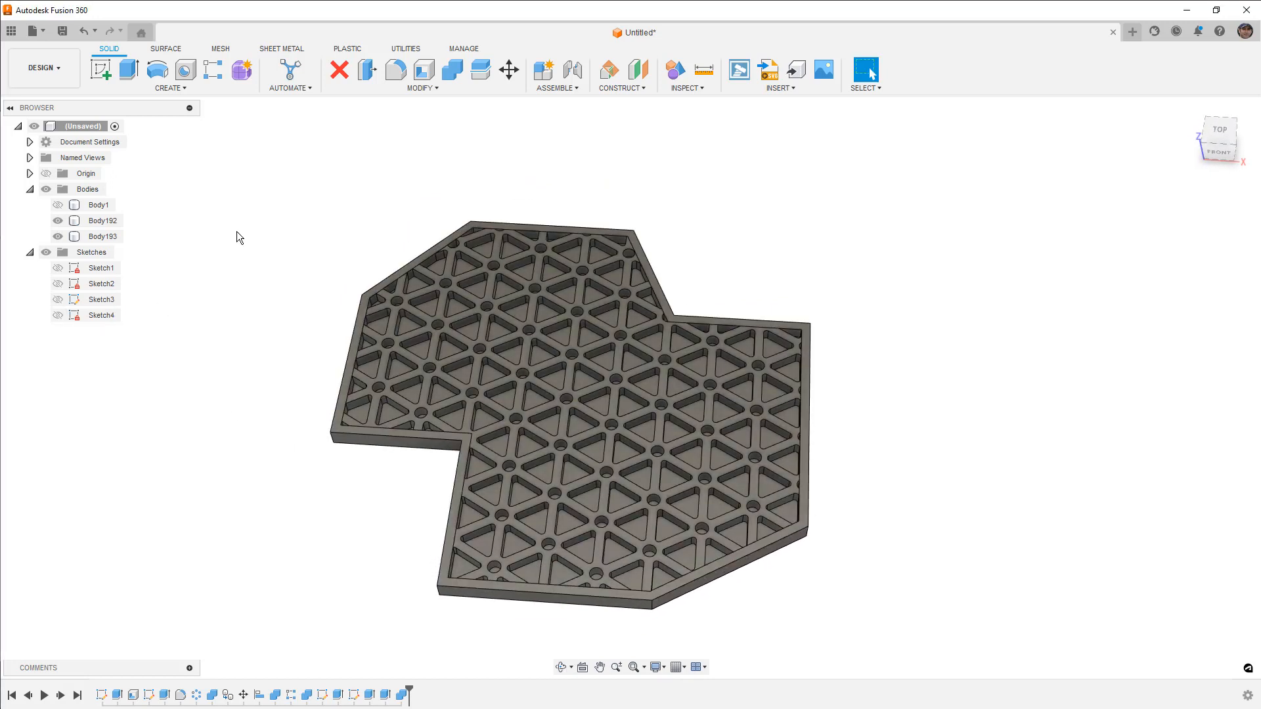
# Step: Join the trimmed lattice to the rimmed plate with Combine, without keeping the tools
pyautogui.click(452, 69)
pyautogui.click(1173, 245)
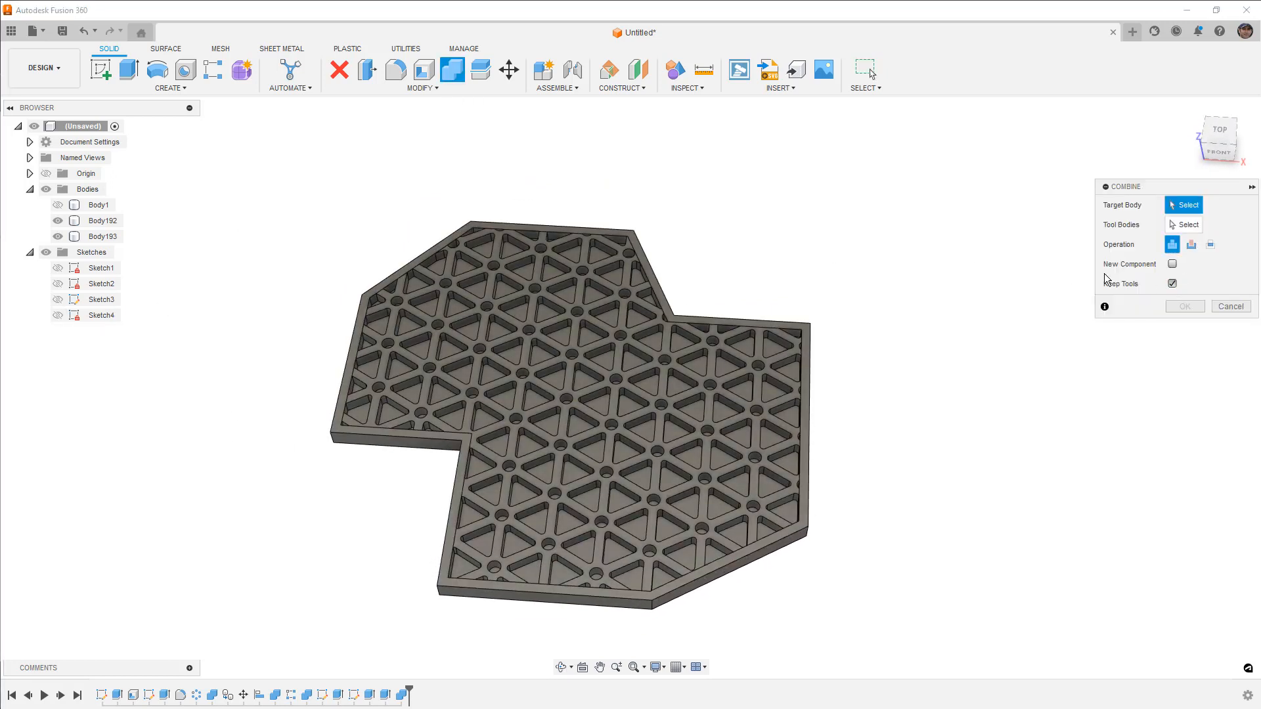
pyautogui.click(813, 329)
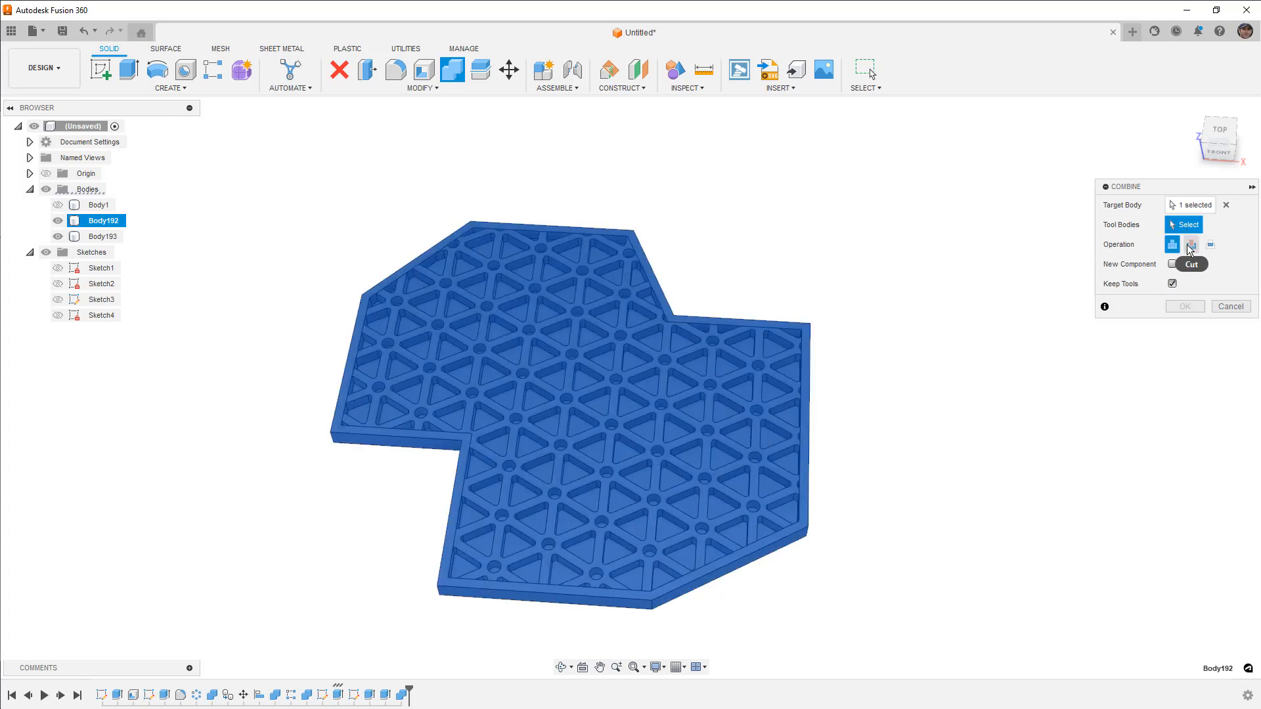
pyautogui.click(778, 377)
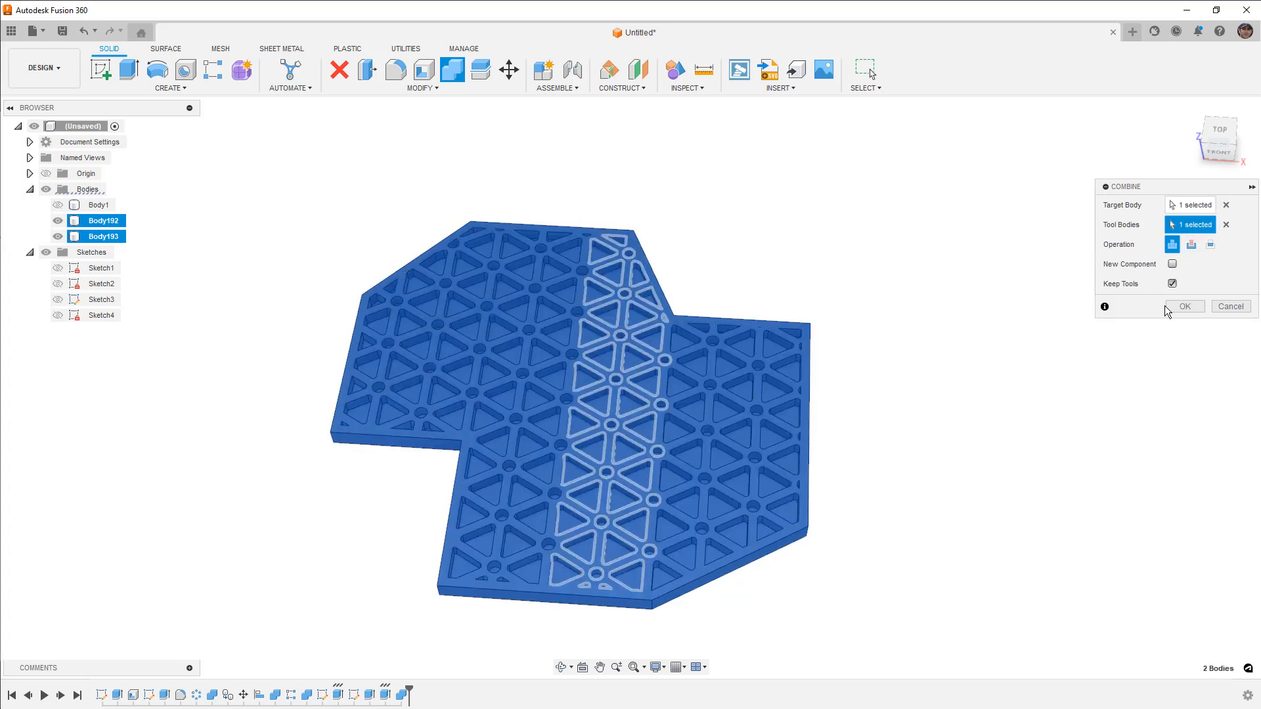
pyautogui.click(1172, 284)
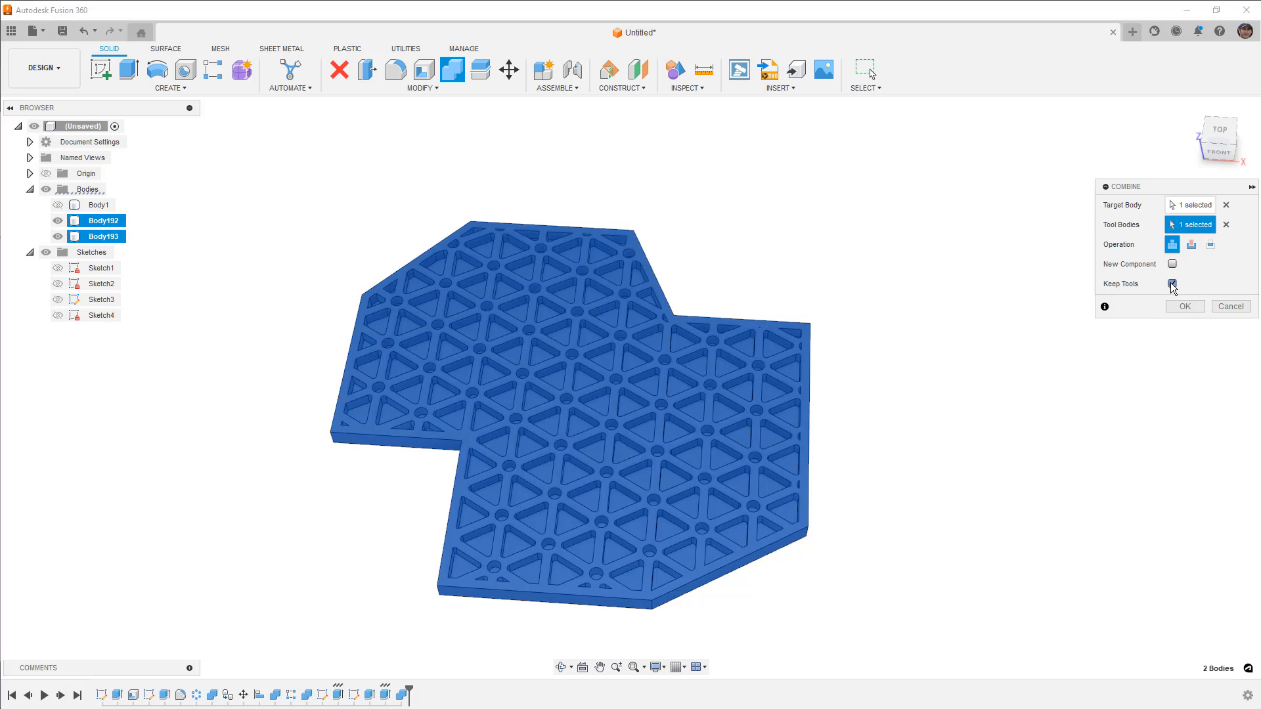
pyautogui.click(1178, 306)
# Step: Delete the curved face of the sliver pocket along the short upper-right edge of the panel
pyautogui.moveTo(878, 363)
pyautogui.keyDown('shift'); pyautogui.mouseDown(button='middle')
pyautogui.moveTo(881, 400)
pyautogui.moveTo(898, 397)
pyautogui.moveTo(880, 411)
pyautogui.moveTo(881, 372)
pyautogui.moveTo(883, 394)
pyautogui.mouseUp(button='middle'); pyautogui.keyUp('shift')
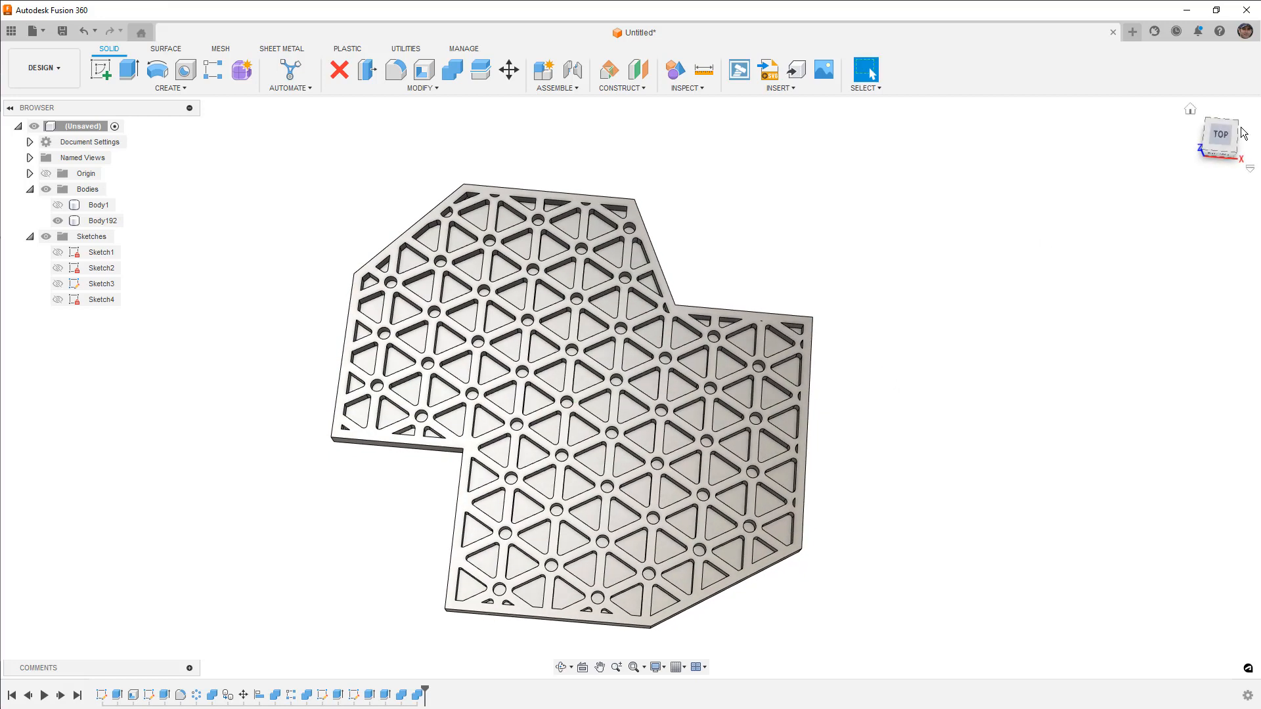
pyautogui.click(1220, 136)
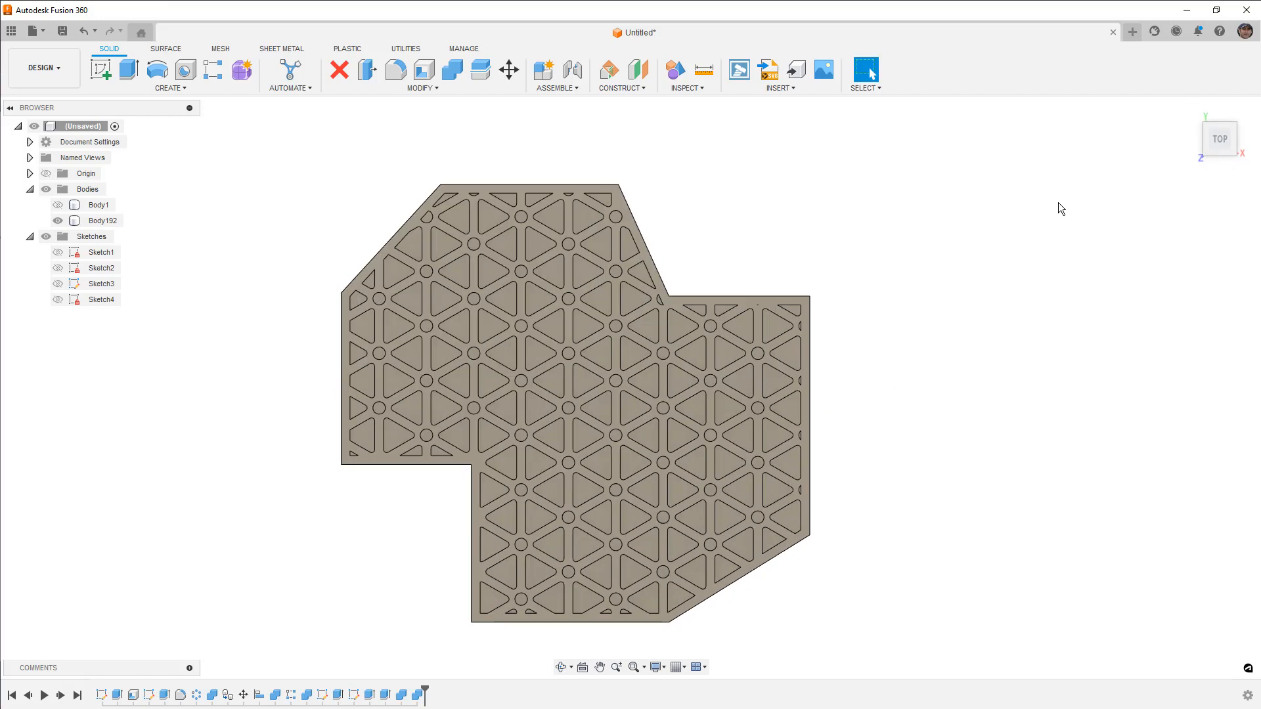
pyautogui.scroll(10, 761, 302)
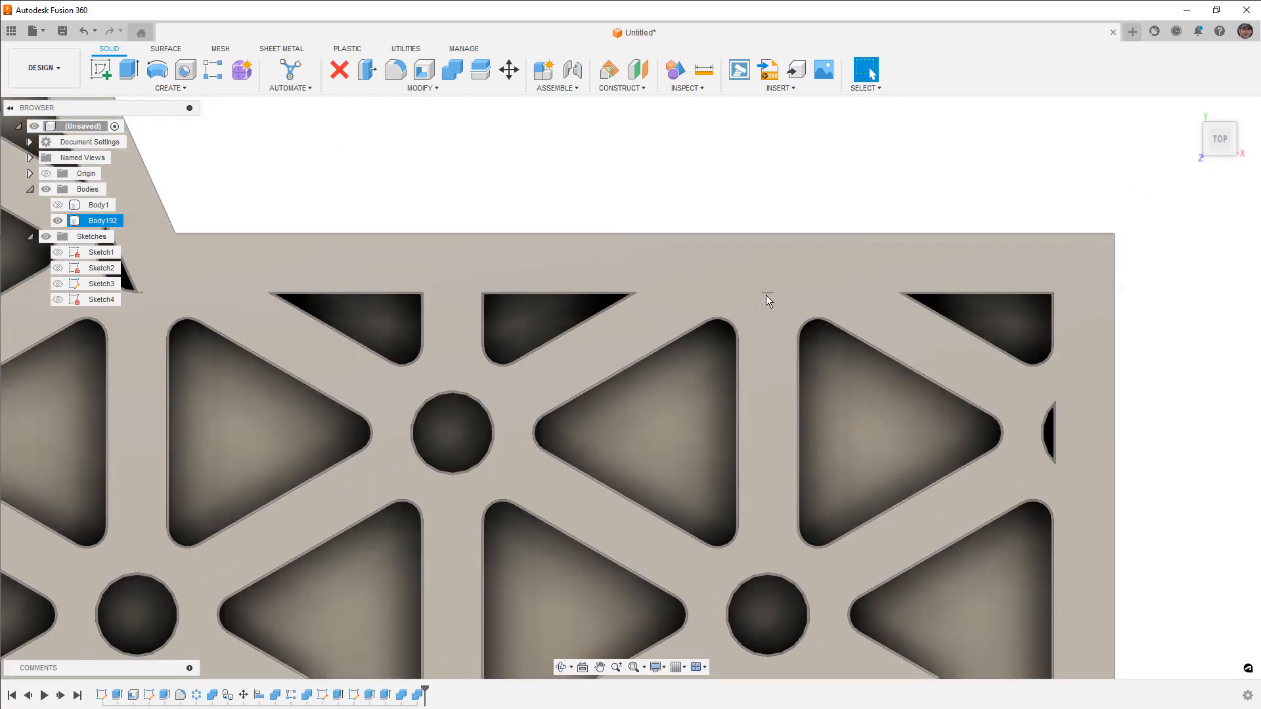
pyautogui.scroll(8, 773, 293)
pyautogui.keyDown('shift'); pyautogui.moveTo(770, 297); pyautogui.dragTo(773, 264, button='middle'); pyautogui.keyUp('shift')
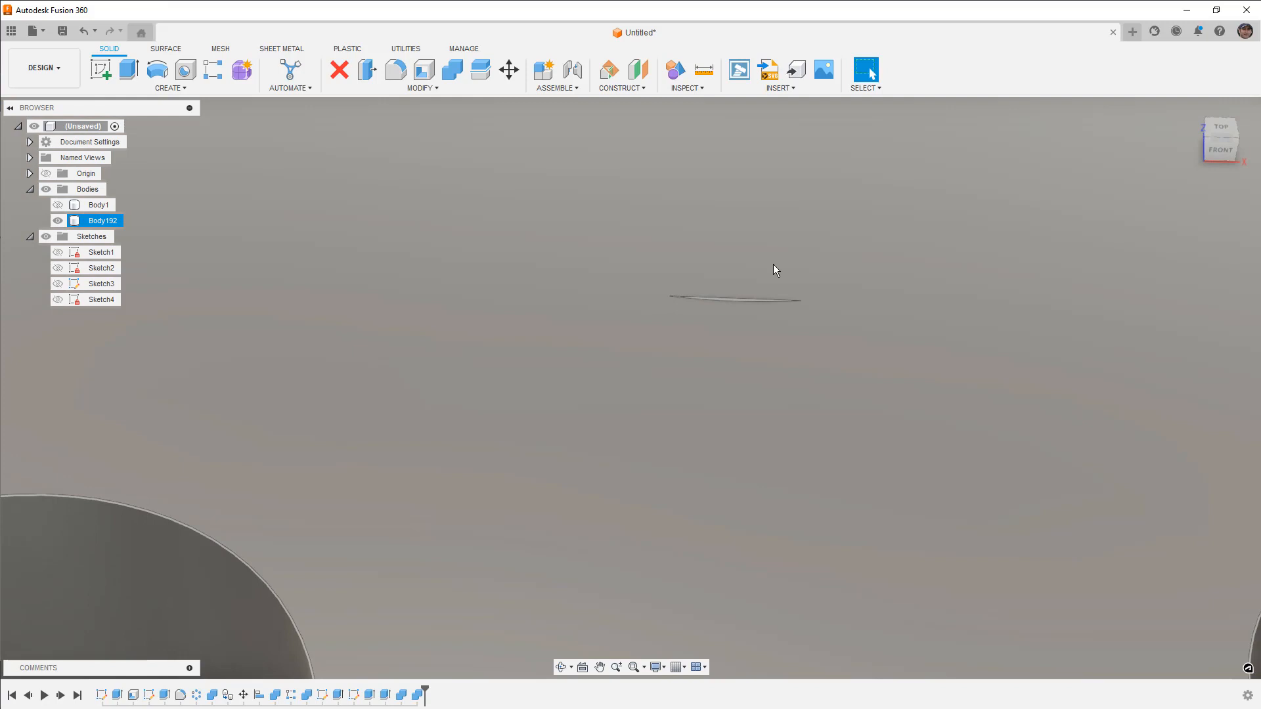
pyautogui.scroll(-3, 749, 316)
pyautogui.click(745, 318)
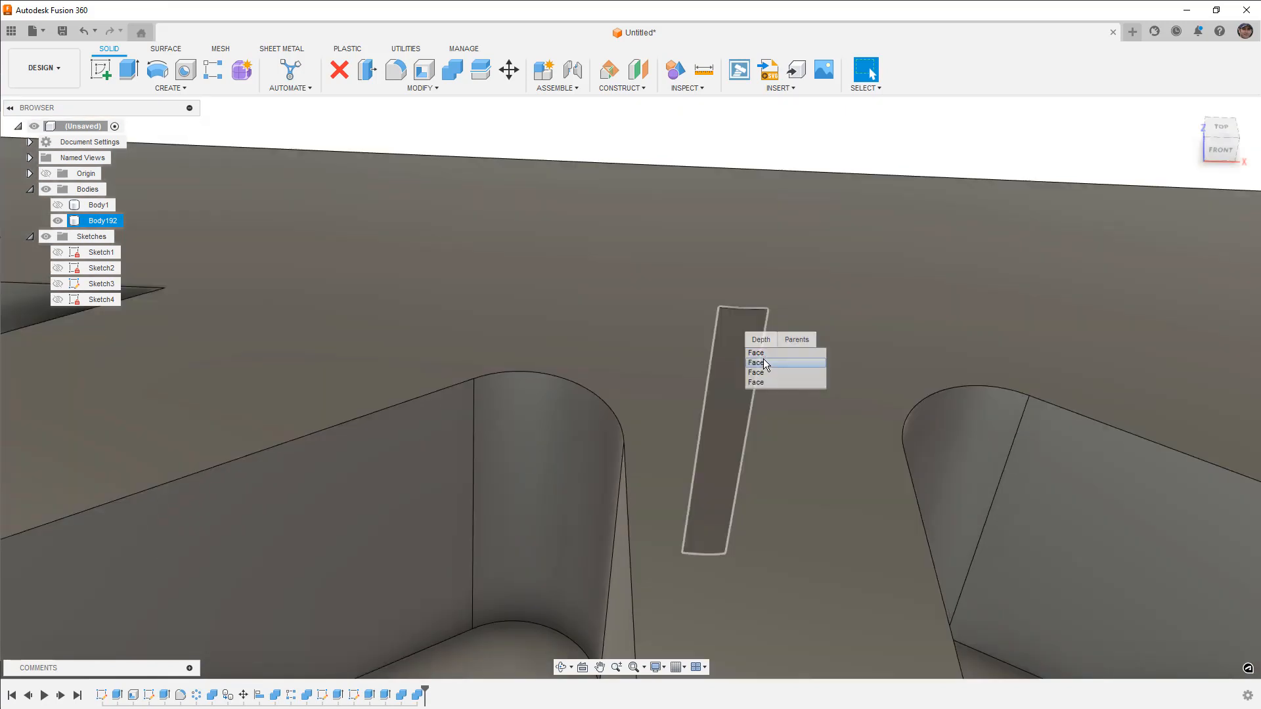
pyautogui.click(763, 362)
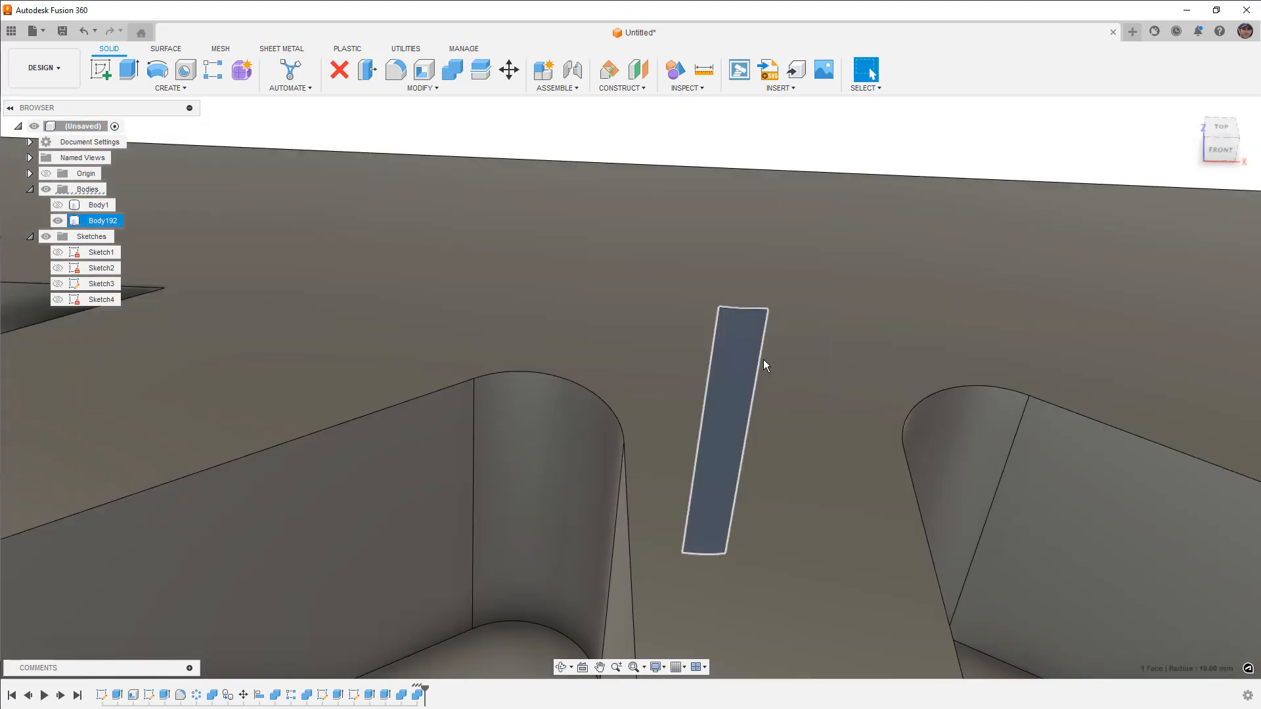
pyautogui.press('Delete')
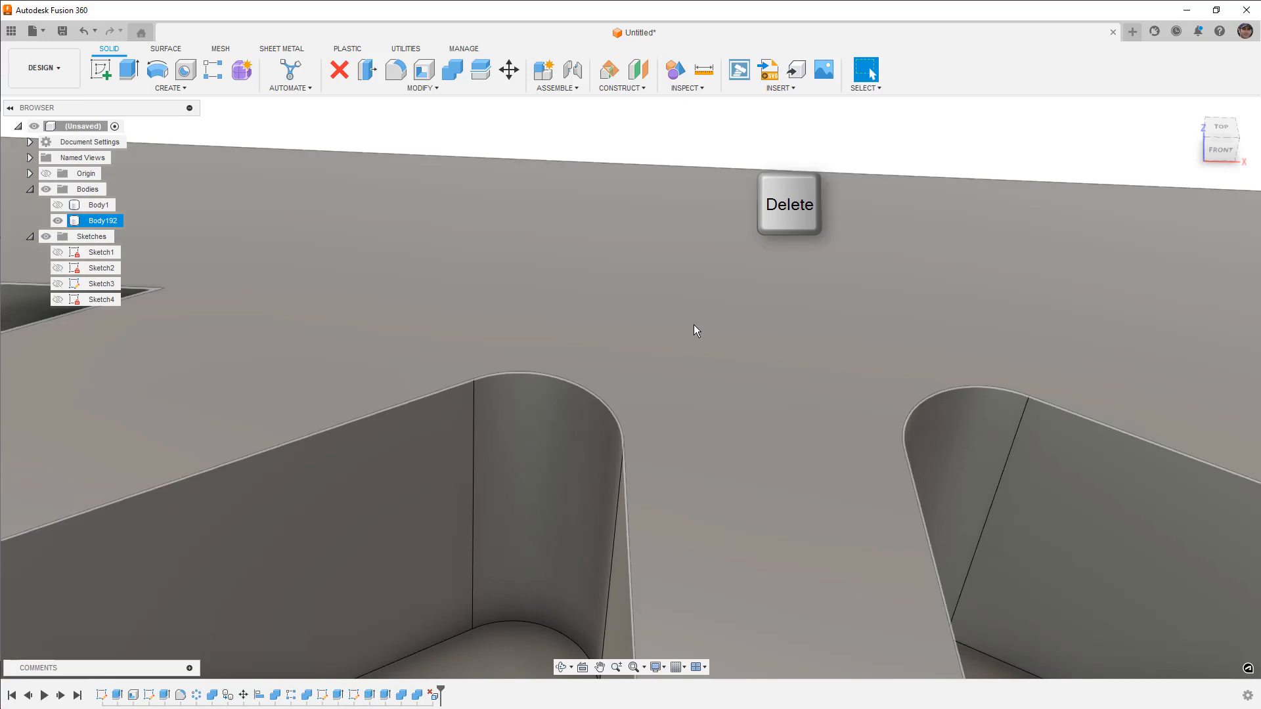
# Step: Delete the faces of the partial round pocket at the right rim, just below the panel's upper-right corner
pyautogui.scroll(-3, 612, 304)
pyautogui.moveTo(1165, 510); pyautogui.dragTo(978, 447, button='middle')
pyautogui.click(1011, 446)
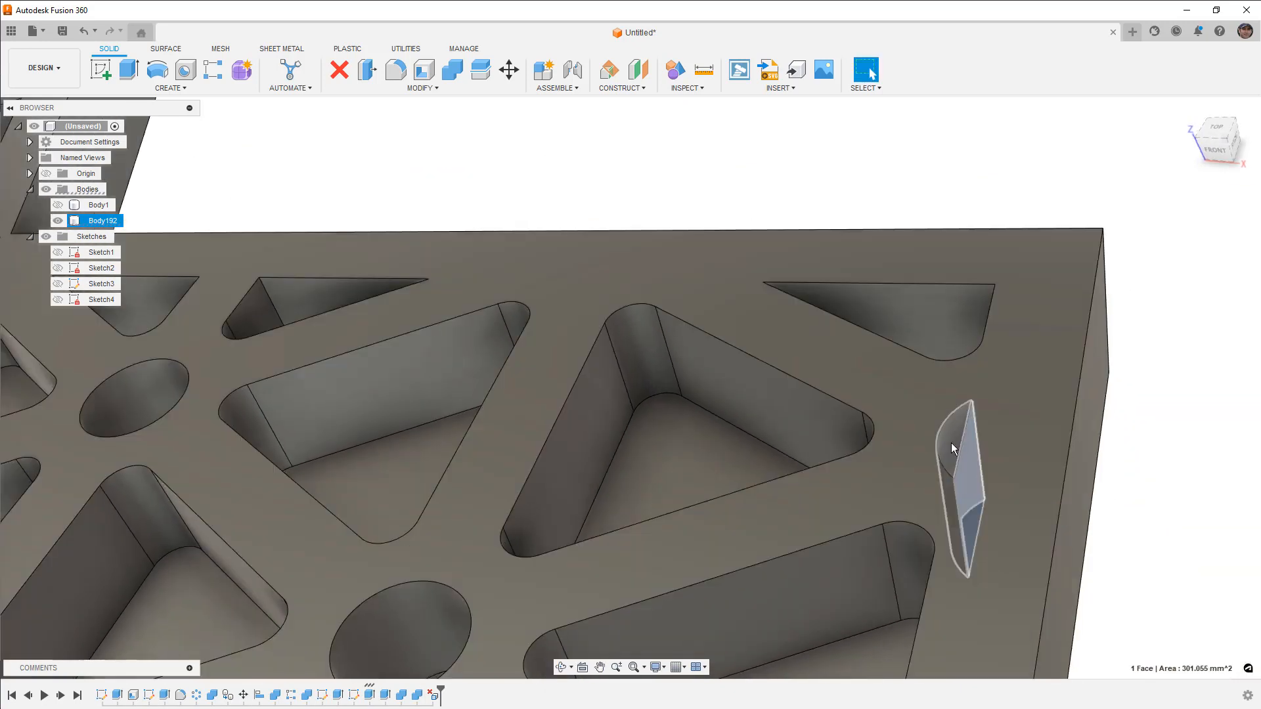
pyautogui.press('Delete')
pyautogui.scroll(-6, 996, 426)
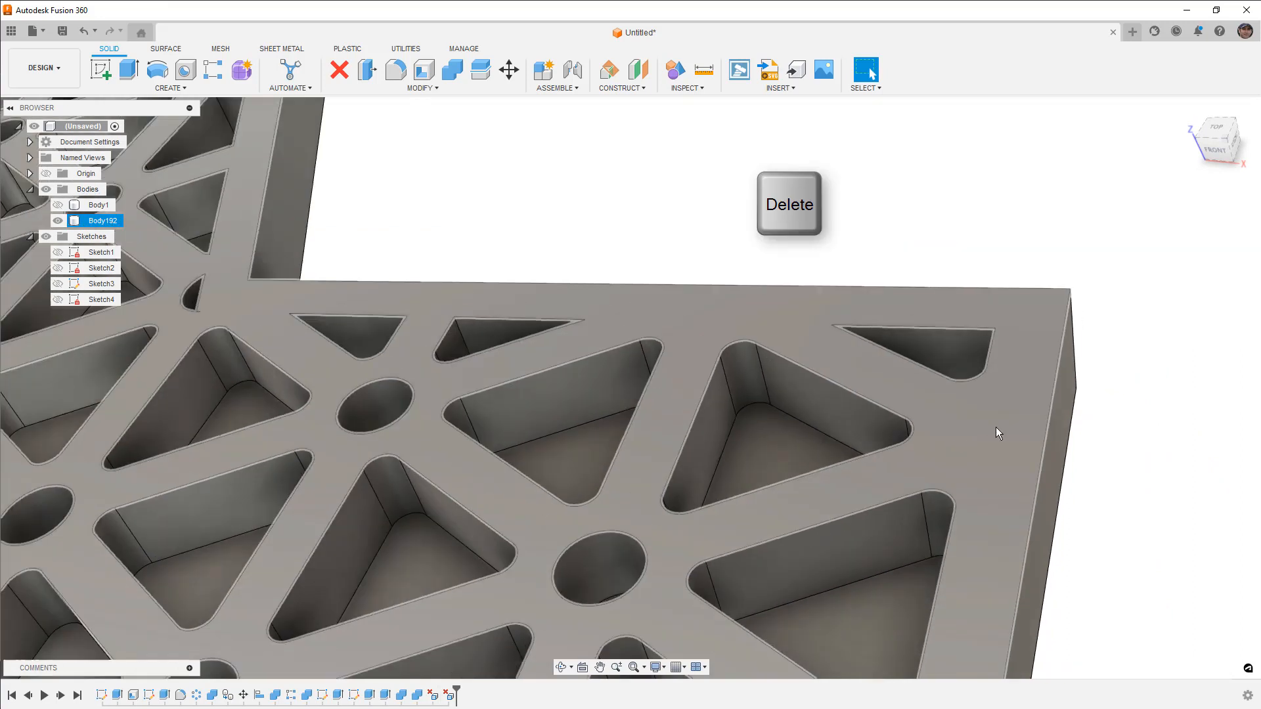
# Step: Delete the partial round pocket beside the panel's upper inside corner
pyautogui.scroll(5, 448, 338)
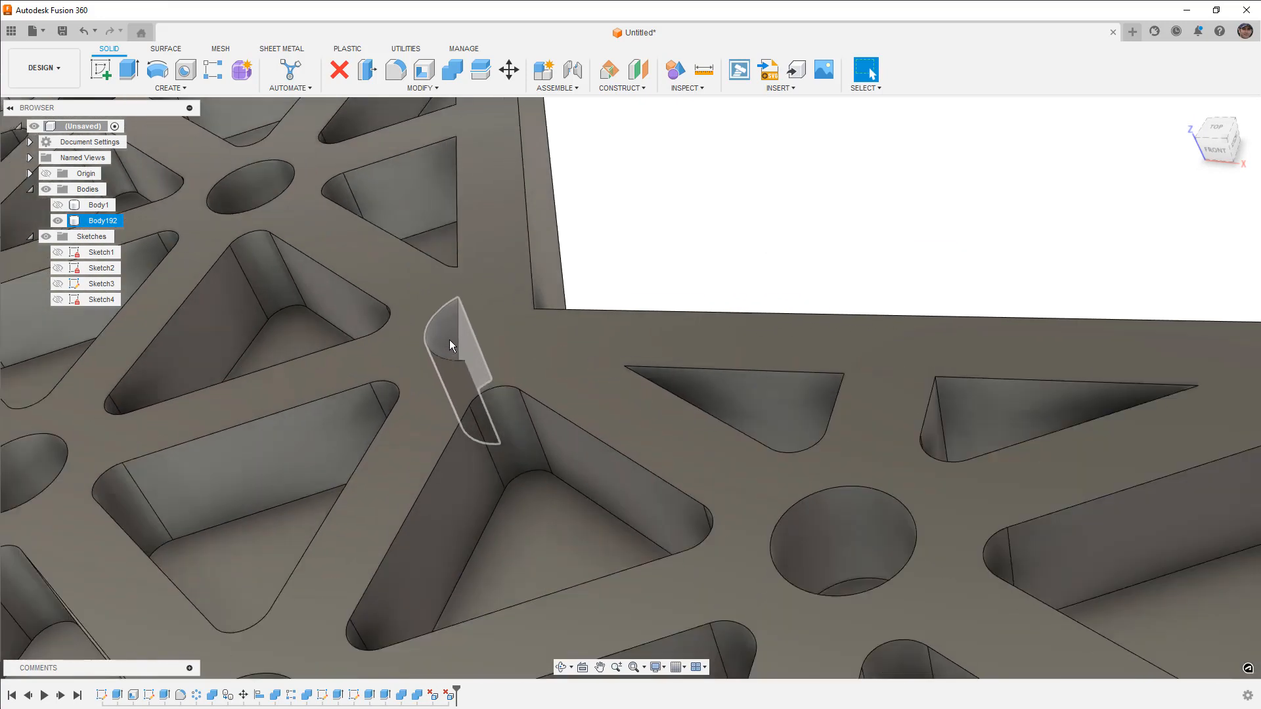
pyautogui.click(441, 344)
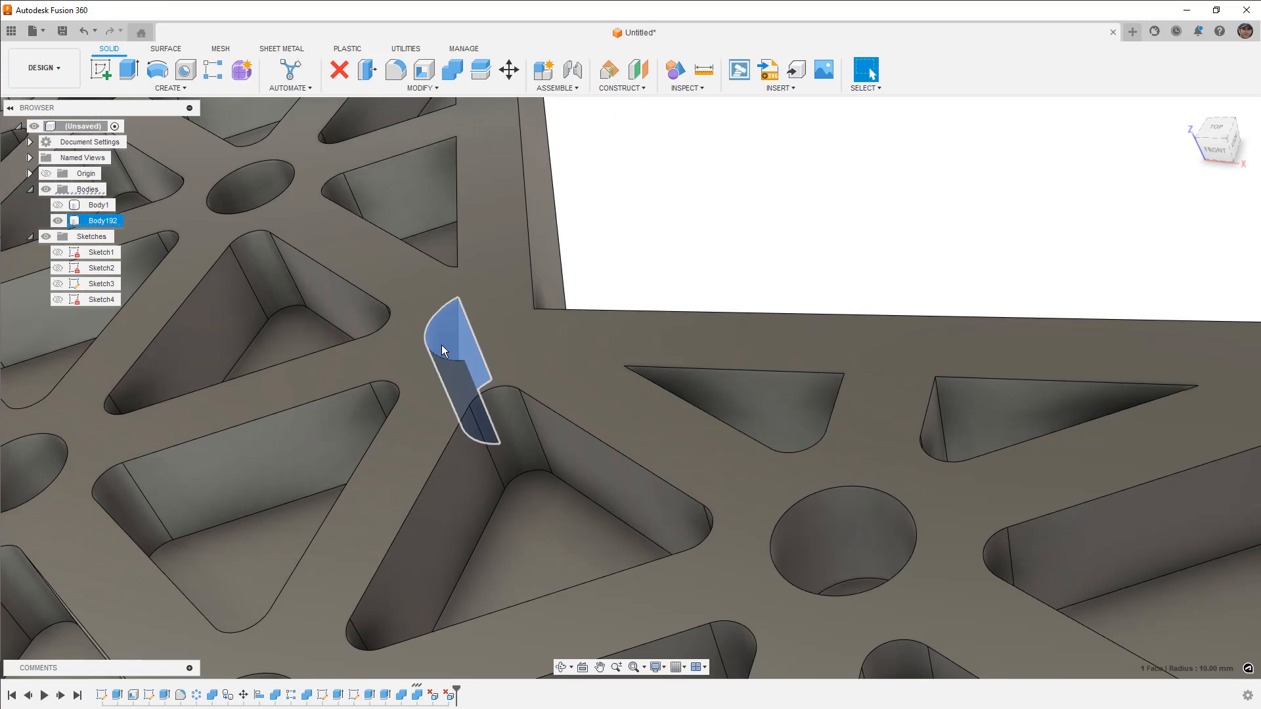
pyautogui.press('Delete')
pyautogui.scroll(-4, 606, 313)
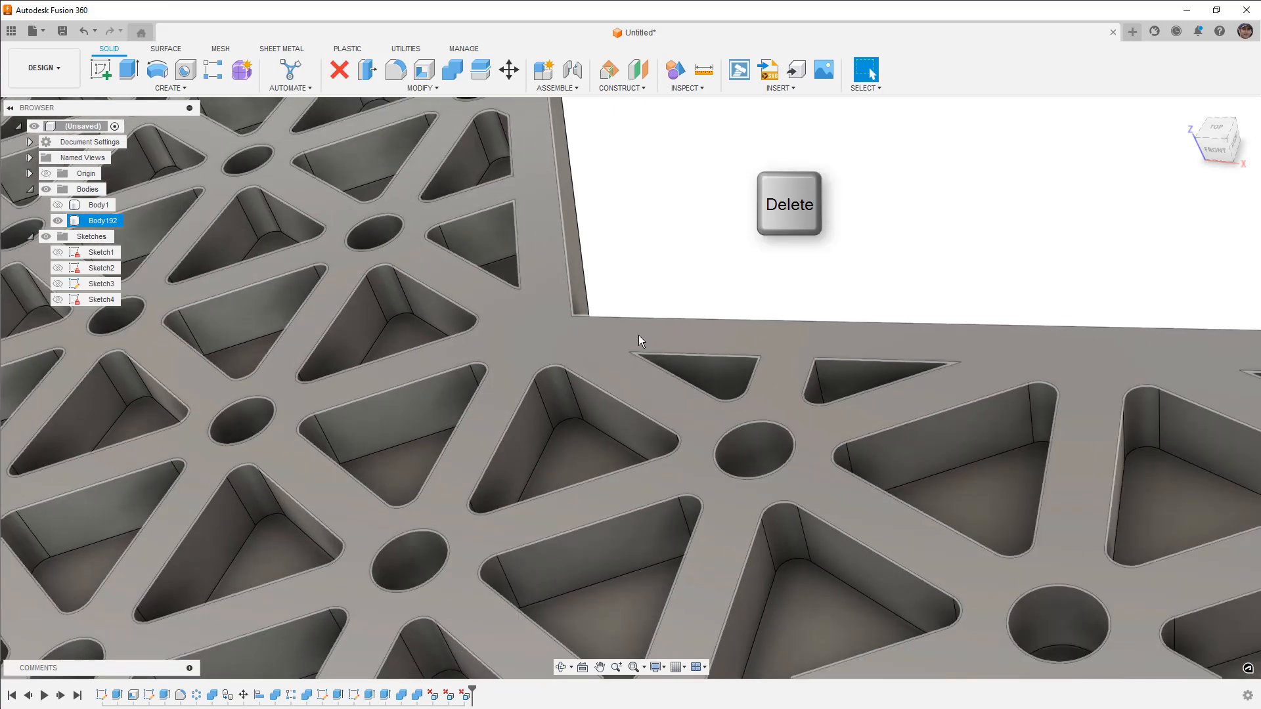
# Step: Delete the faces of the tiny triangular pocket in the corner at the lower end of the panel's left edge
pyautogui.scroll(-3, 640, 337)
pyautogui.keyDown('shift'); pyautogui.moveTo(641, 340); pyautogui.dragTo(618, 404, button='middle'); pyautogui.keyUp('shift')
pyautogui.moveTo(418, 412); pyautogui.dragTo(498, 415, button='middle')
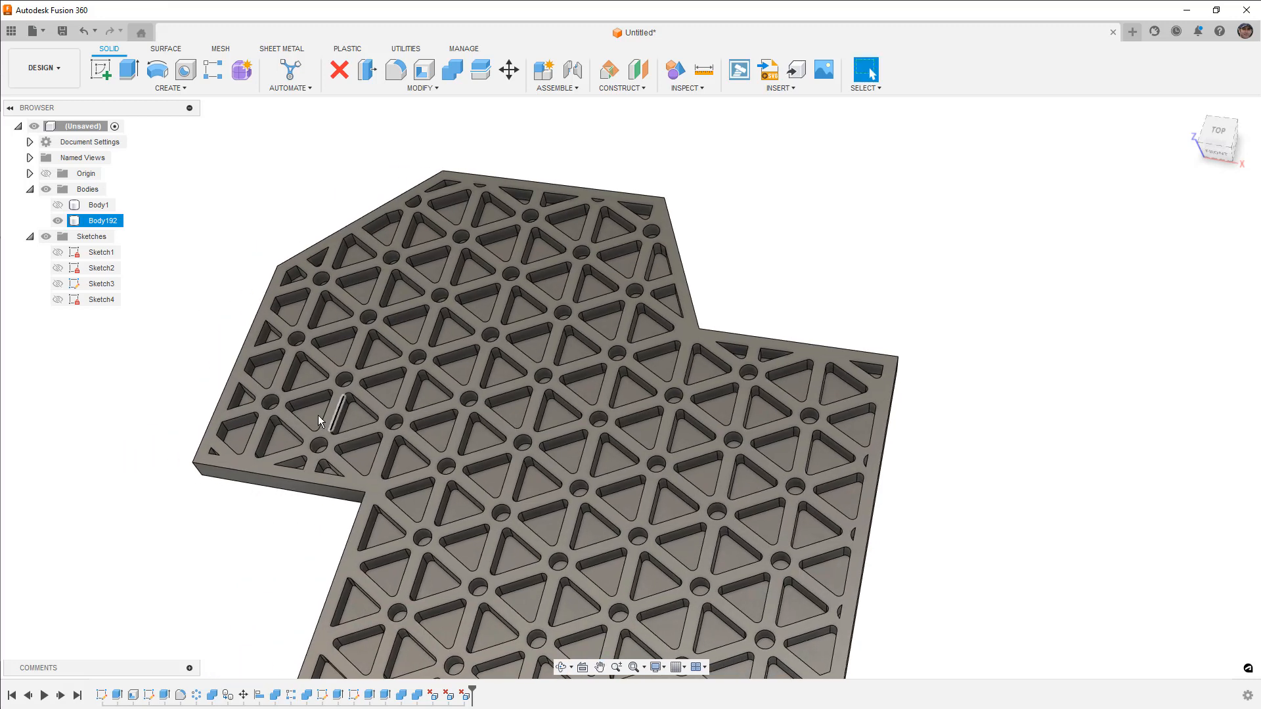
pyautogui.scroll(3, 209, 447)
pyautogui.scroll(-3, 222, 452)
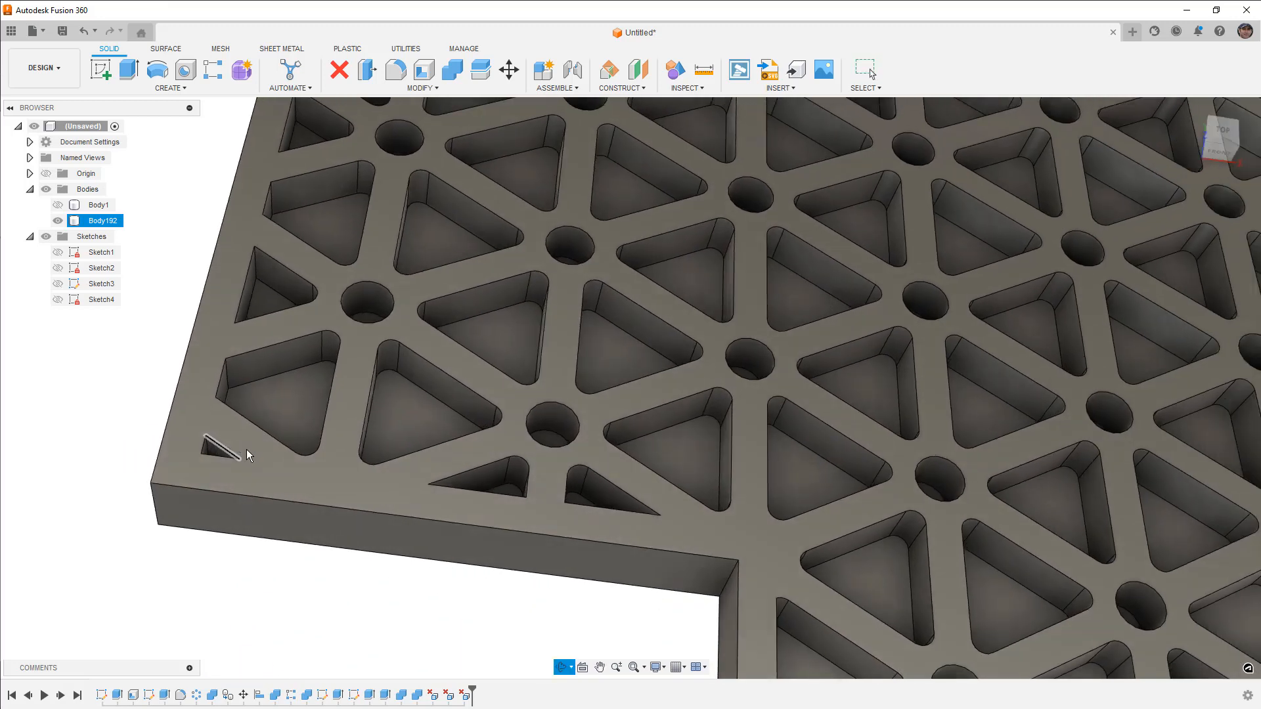
pyautogui.scroll(4, 215, 454)
pyautogui.click(217, 452)
pyautogui.scroll(3, 217, 452)
pyautogui.keyDown('shift'); pyautogui.moveTo(212, 455); pyautogui.dragTo(223, 489, button='middle'); pyautogui.keyUp('shift')
pyautogui.keyDown('shift'); pyautogui.click(203, 458); pyautogui.keyUp('shift')
pyautogui.keyDown('shift'); pyautogui.click(225, 489); pyautogui.keyUp('shift')
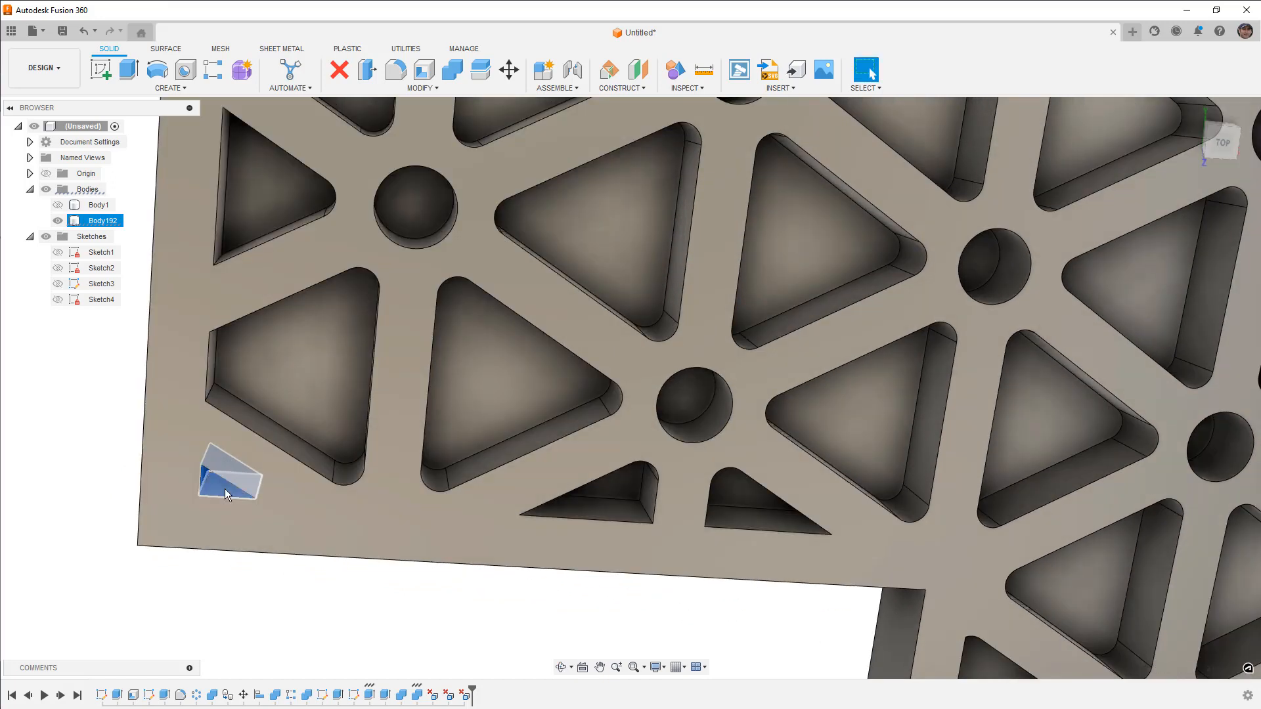
pyautogui.press('Delete')
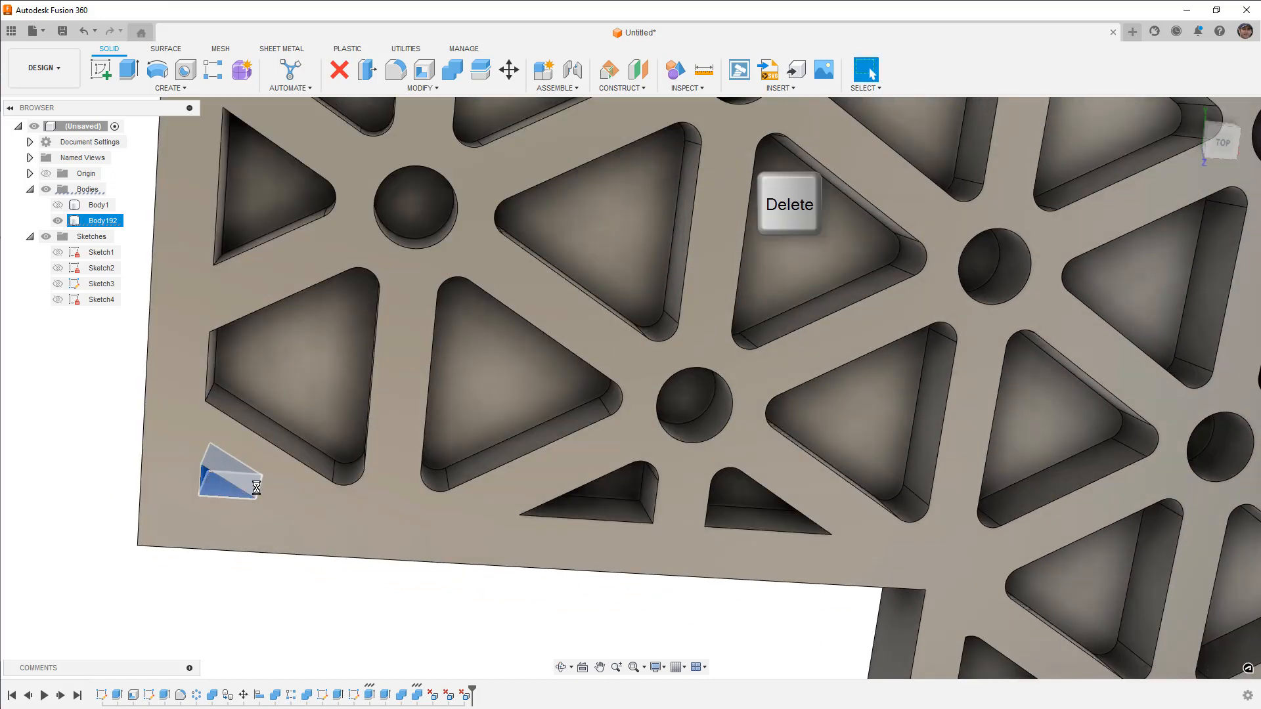
pyautogui.scroll(-10, 279, 476)
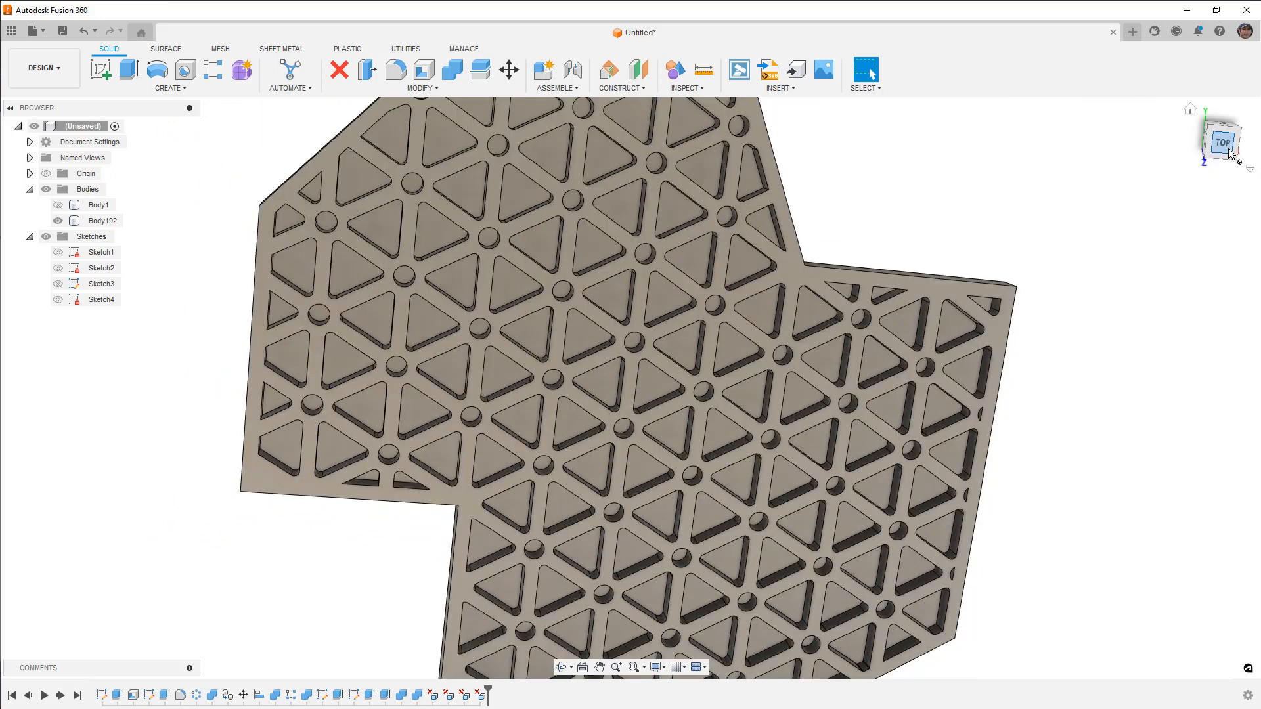
# Step: Set the RibWidth user parameter to 12 mm
pyautogui.click(1224, 145)
pyautogui.scroll(-3, 453, 273)
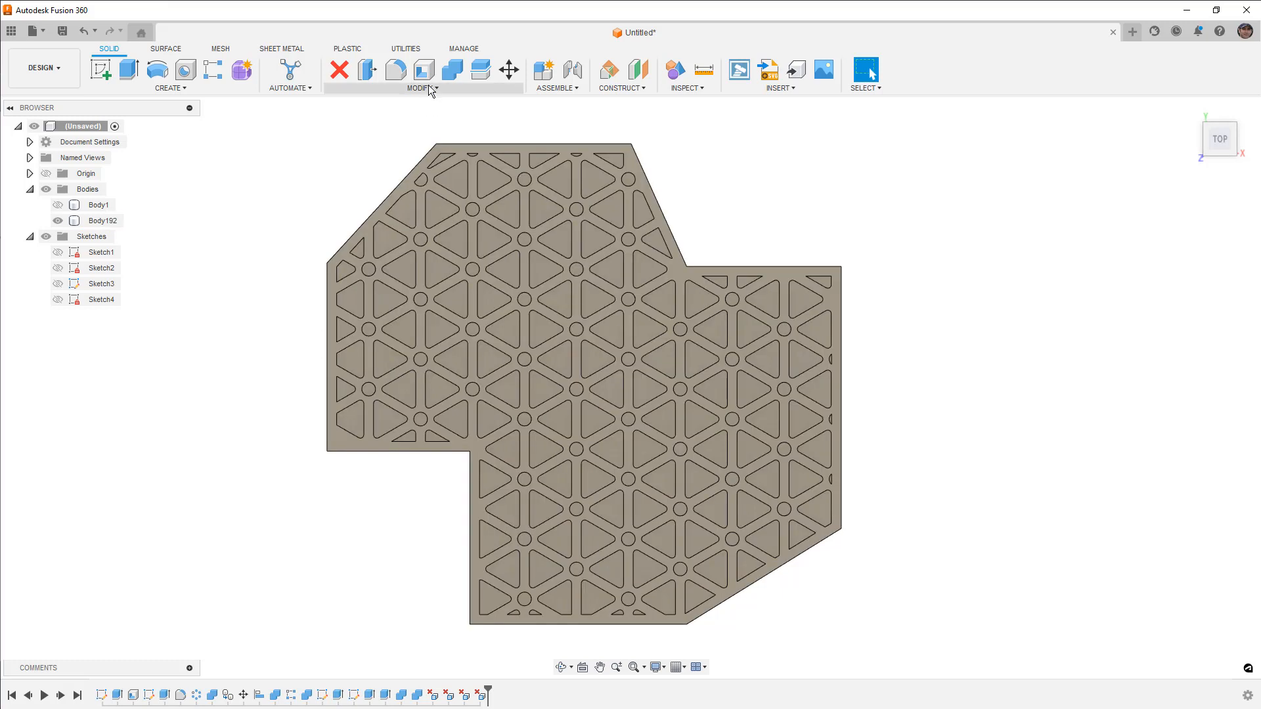
pyautogui.click(428, 86)
pyautogui.click(402, 396)
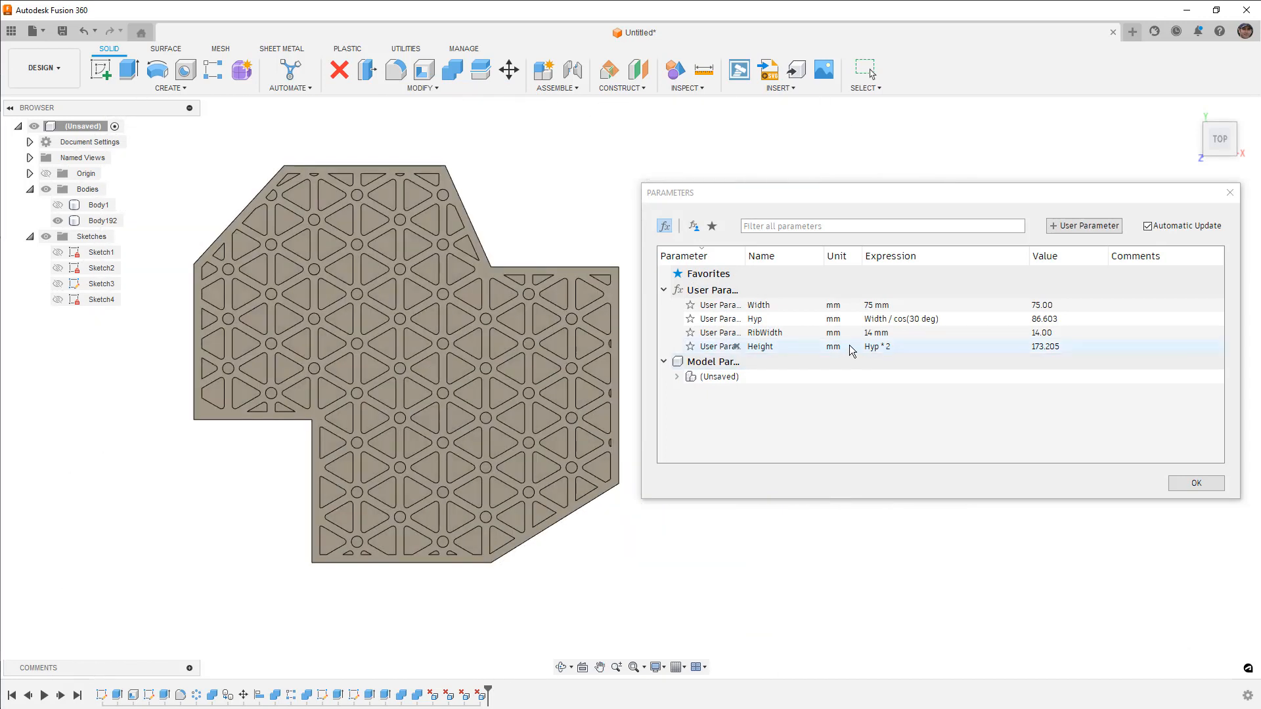
pyautogui.doubleClick(877, 332)
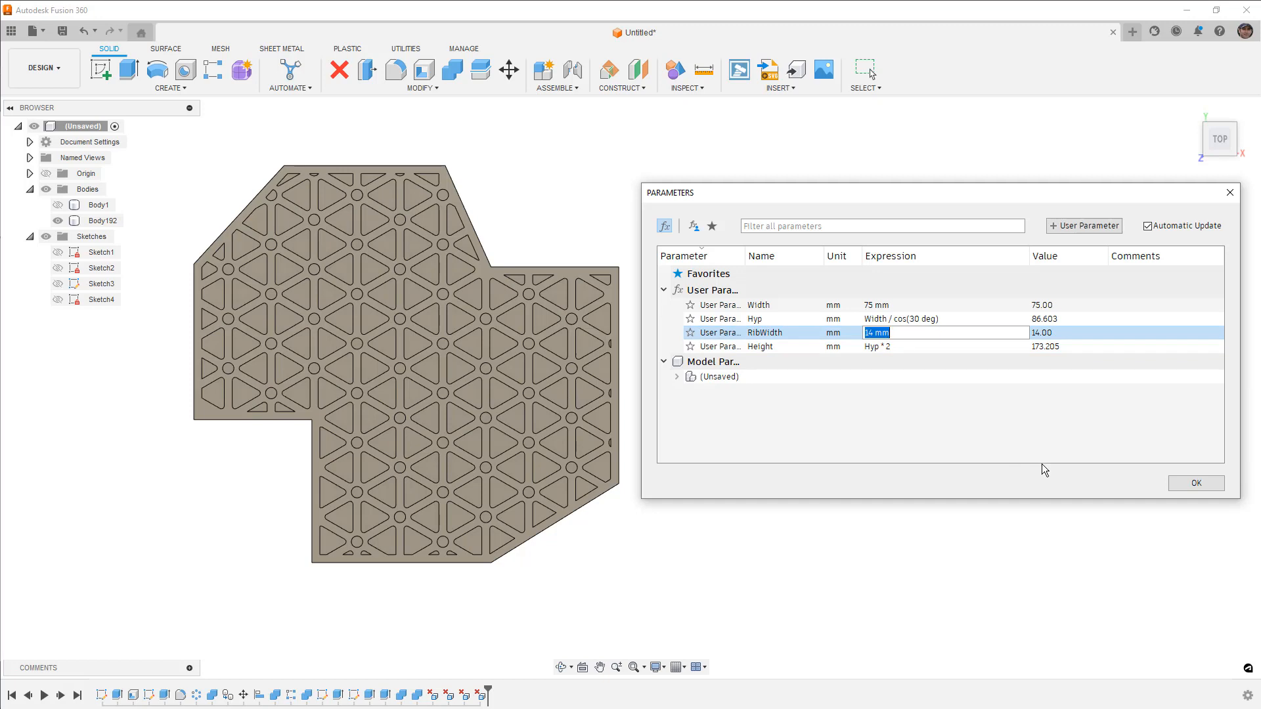
pyautogui.write('12')
pyautogui.press('Return')
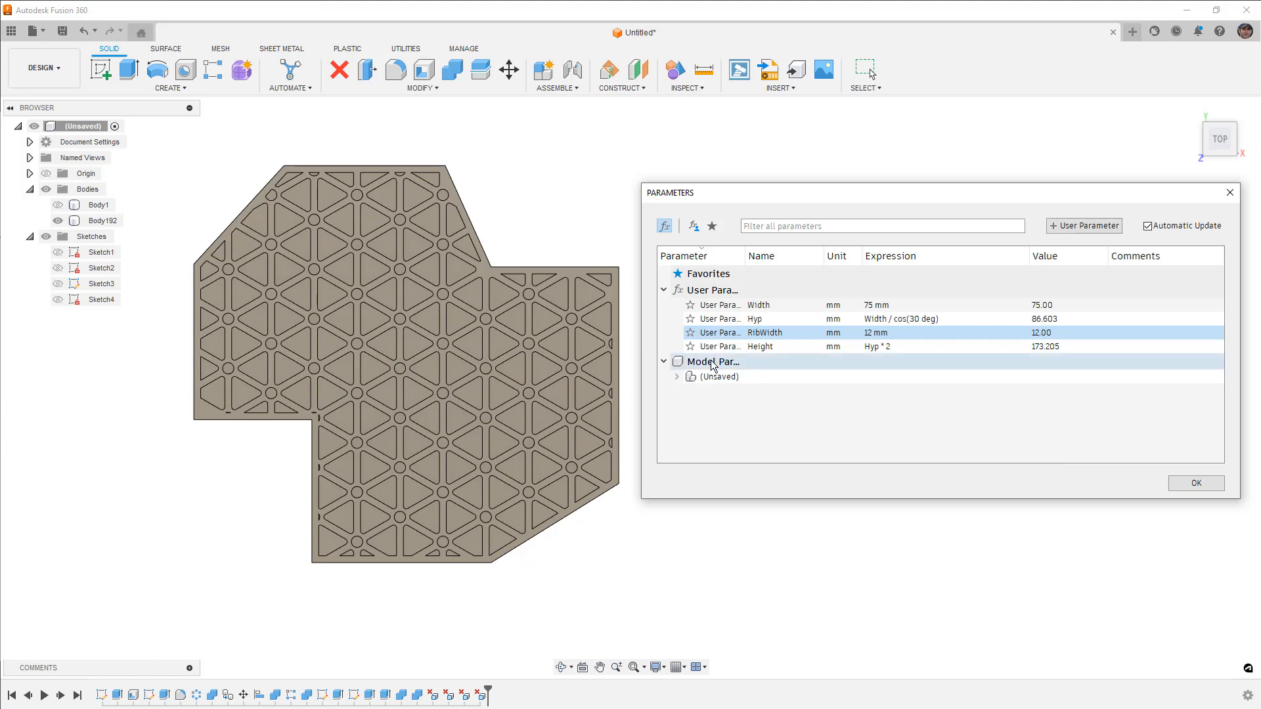
# Step: Look through the model parameters of the first extrusion and Sketch1
pyautogui.click(677, 378)
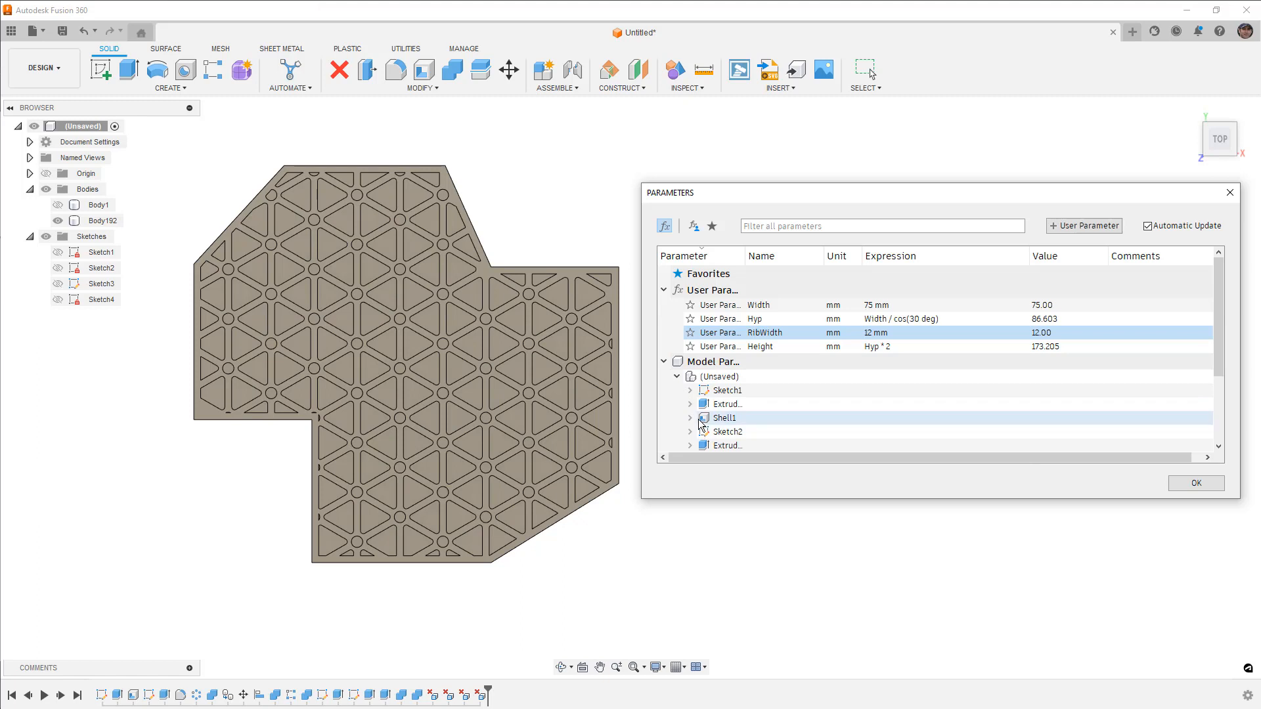
pyautogui.click(690, 403)
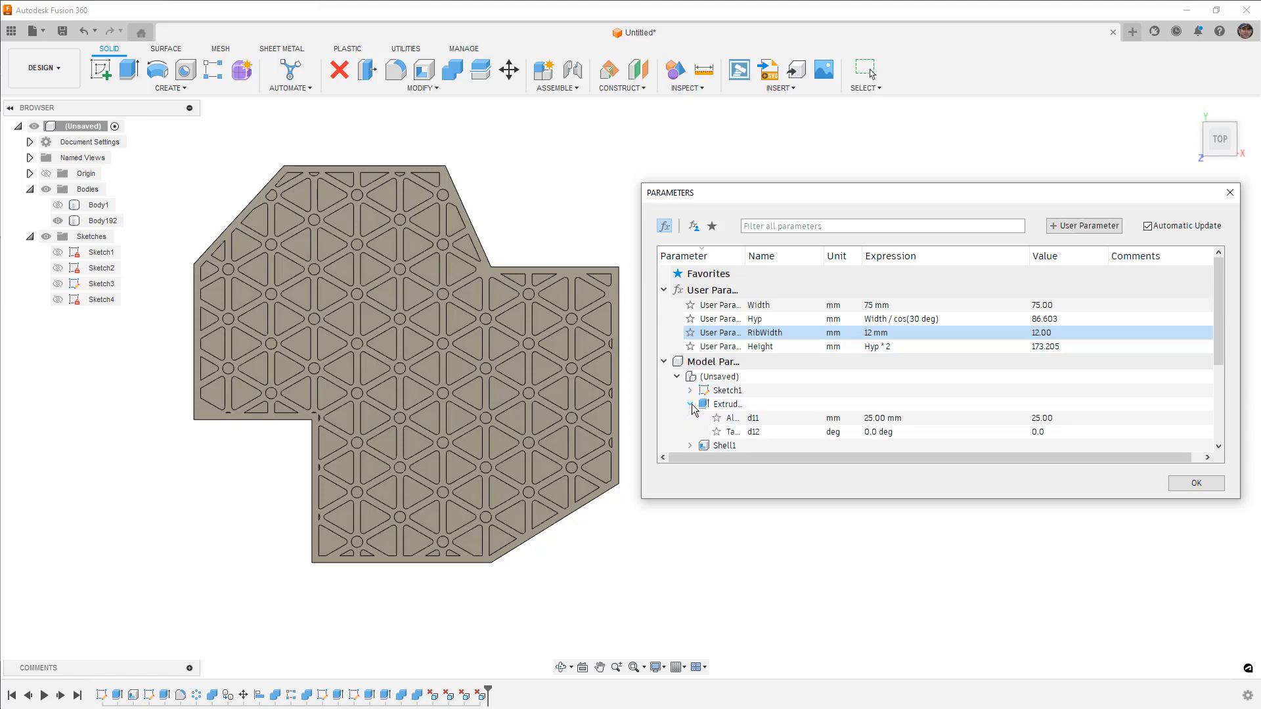
pyautogui.click(690, 403)
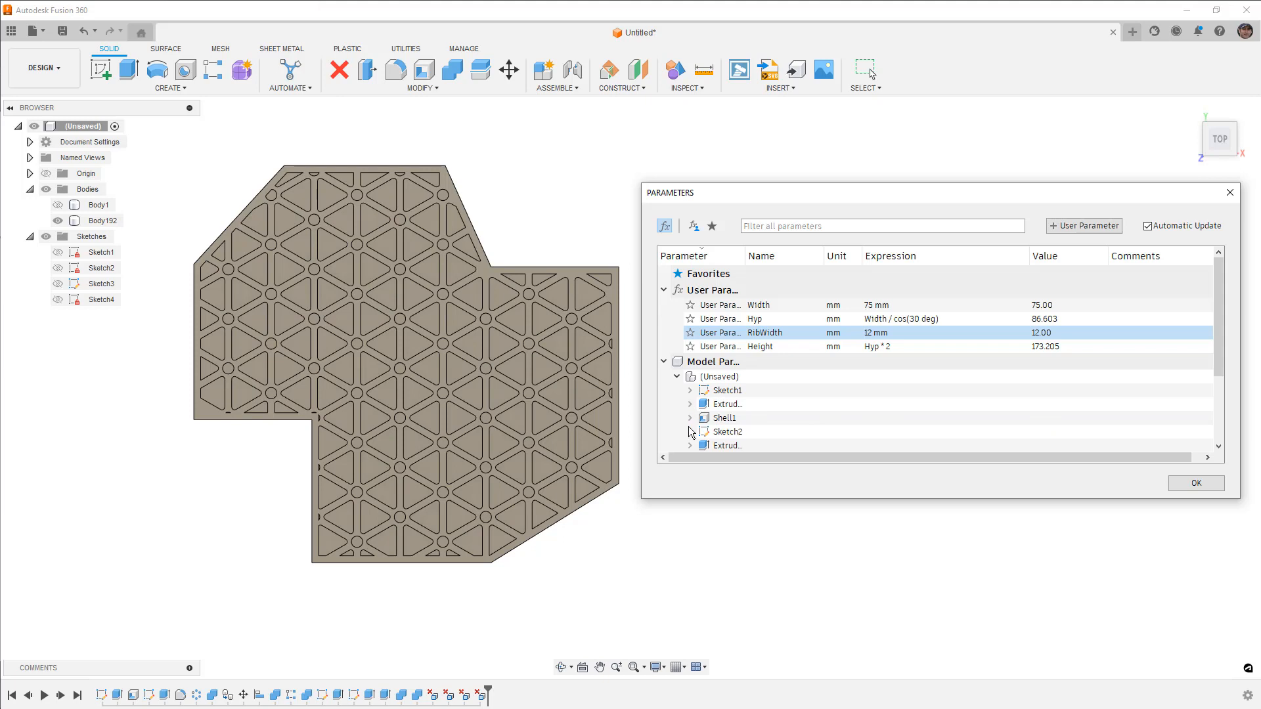
pyautogui.click(690, 390)
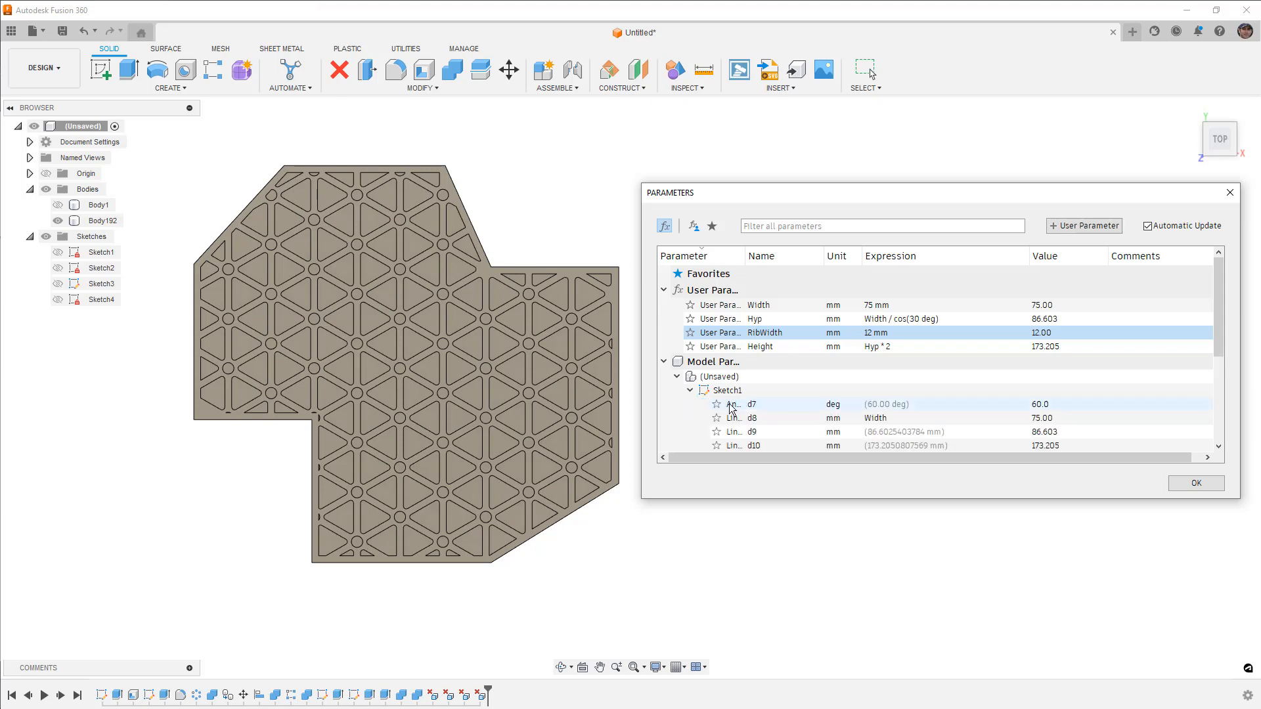
pyautogui.click(691, 391)
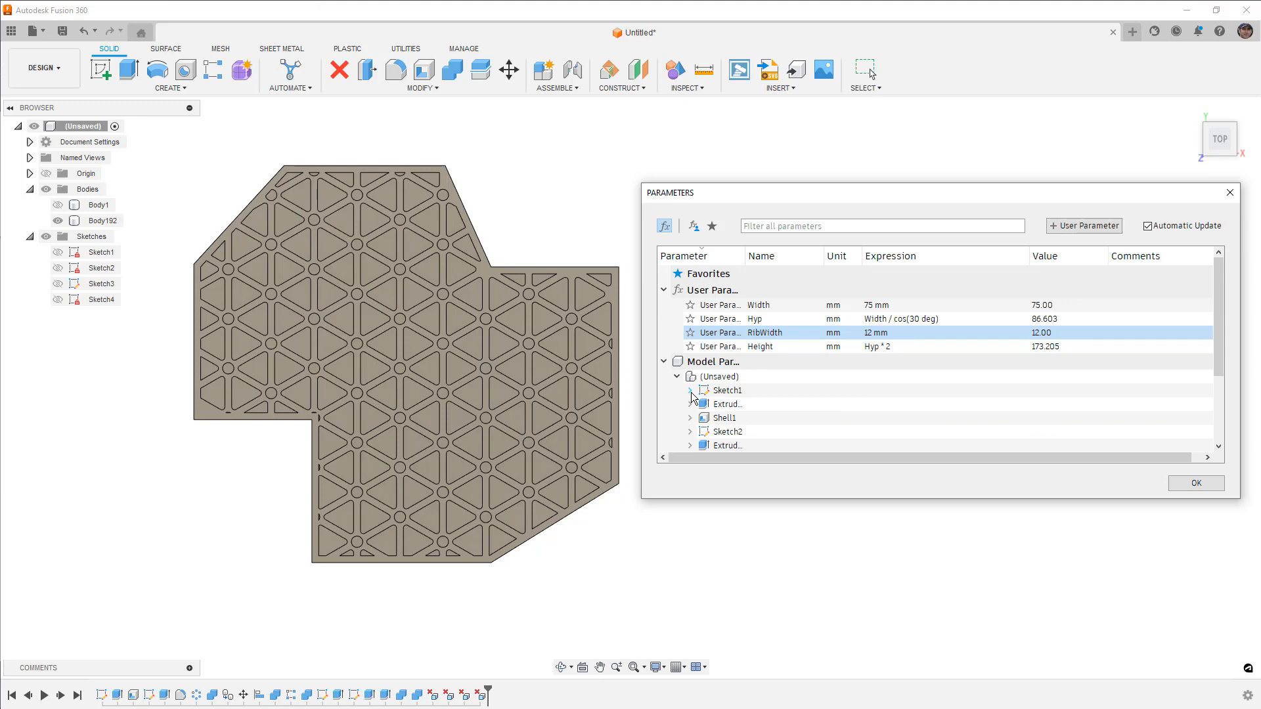
# Step: Close the parameters and display Sketch2 together with its dimensions
pyautogui.click(101, 271)
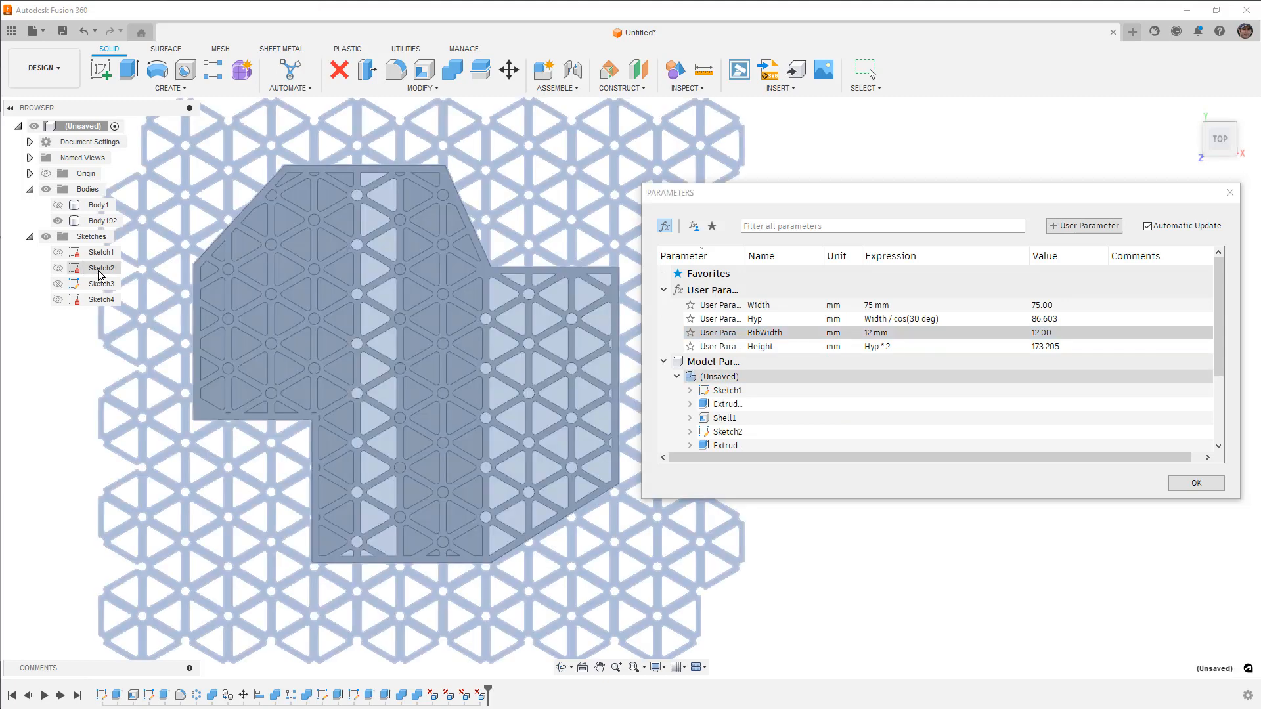
pyautogui.click(57, 268)
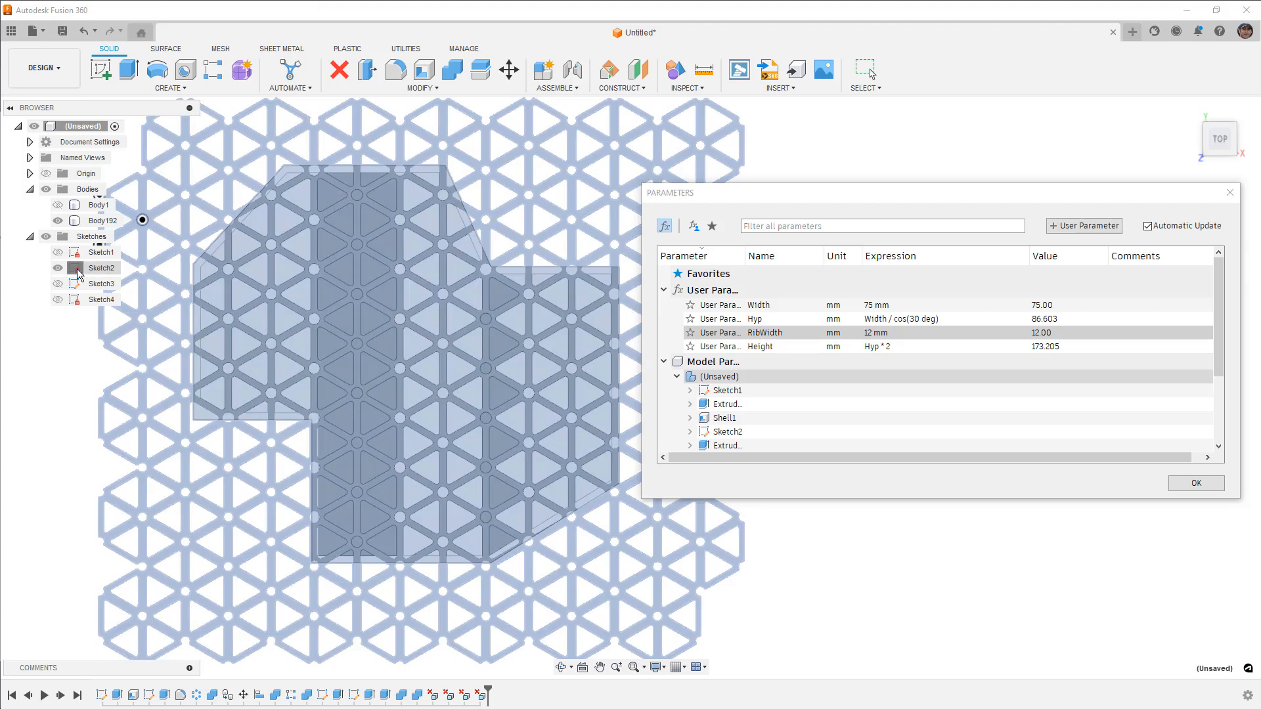
pyautogui.click(1212, 481)
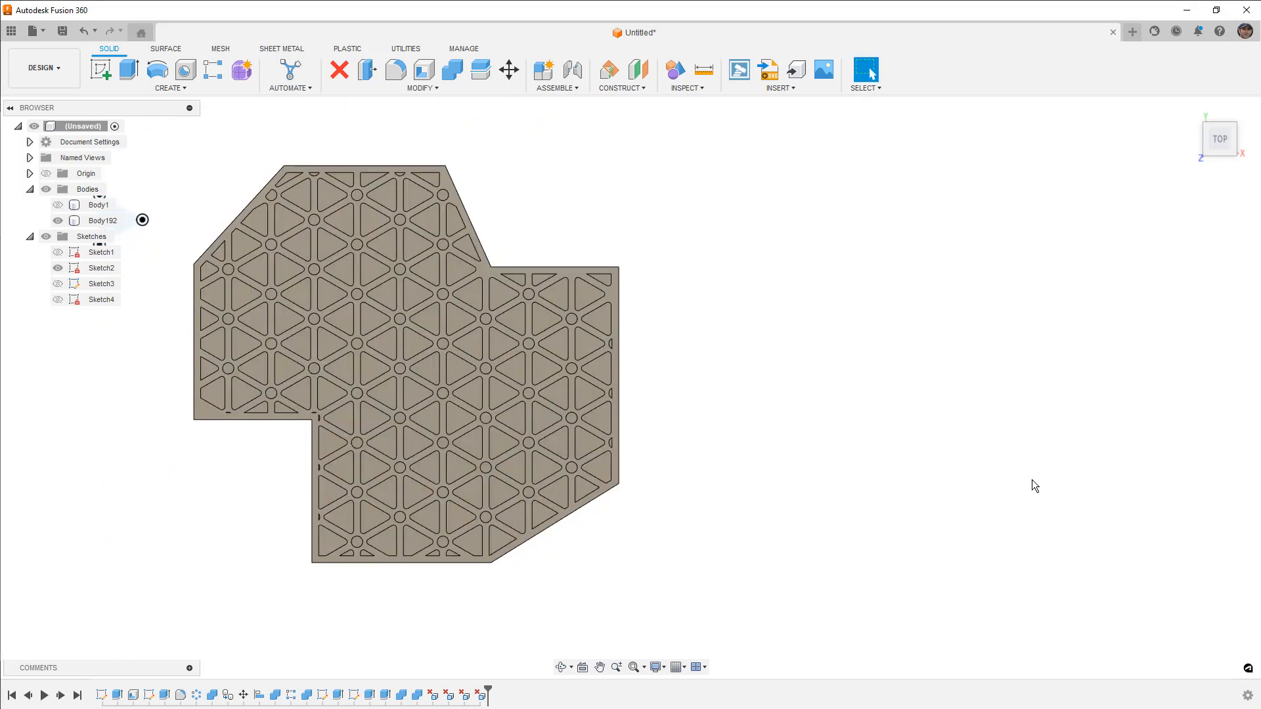
pyautogui.rightClick(77, 268)
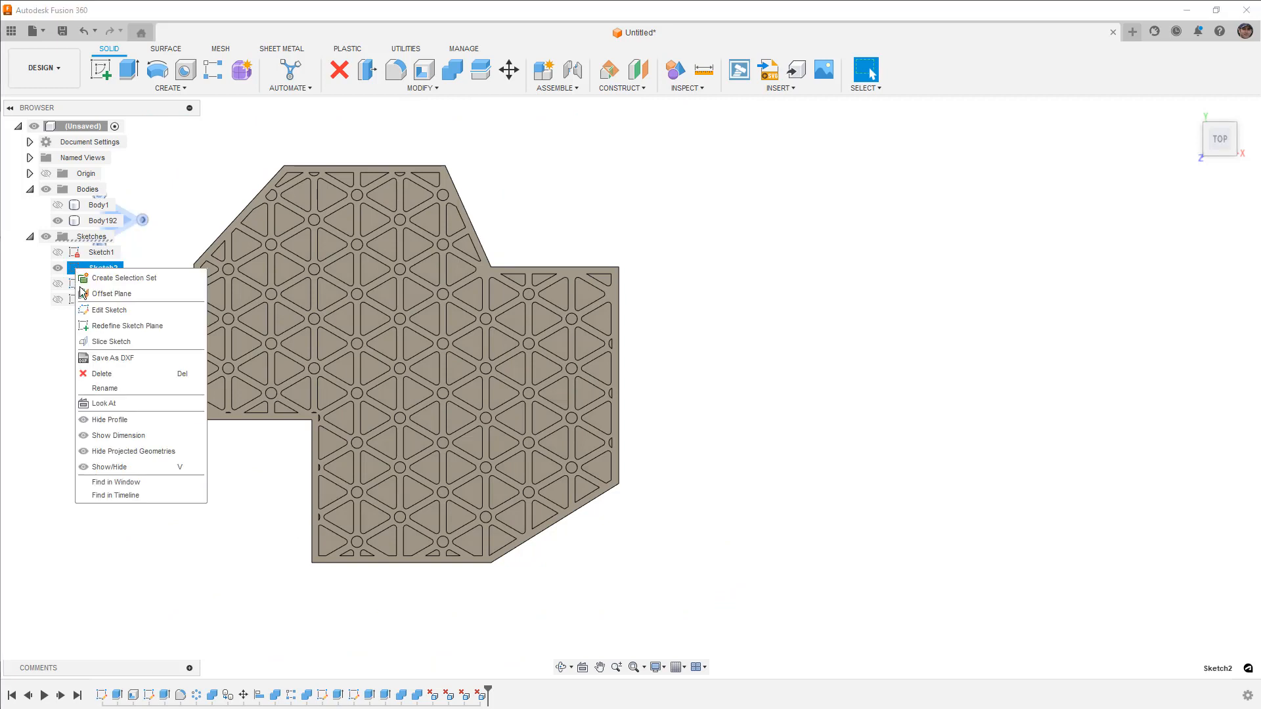
pyautogui.click(121, 434)
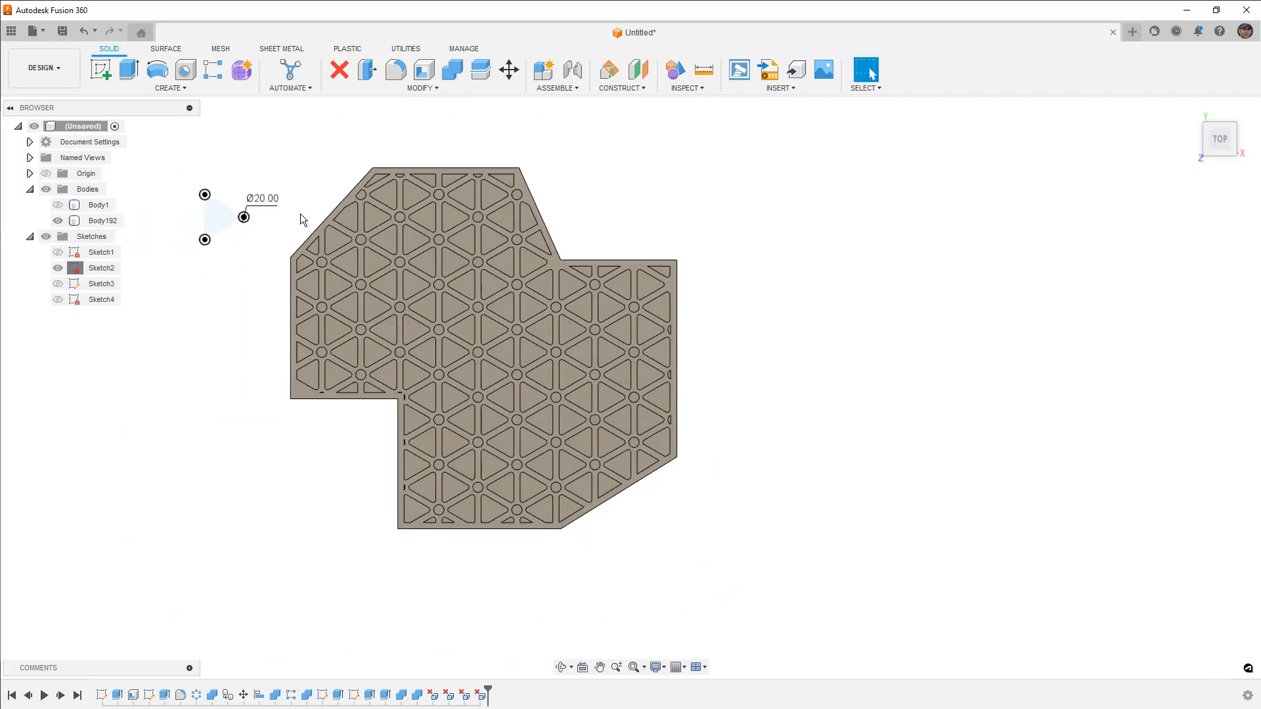
# Step: Try to set the diameter of the node circle in Sketch2 to 15 mm
pyautogui.doubleClick(252, 197)
pyautogui.write('15')
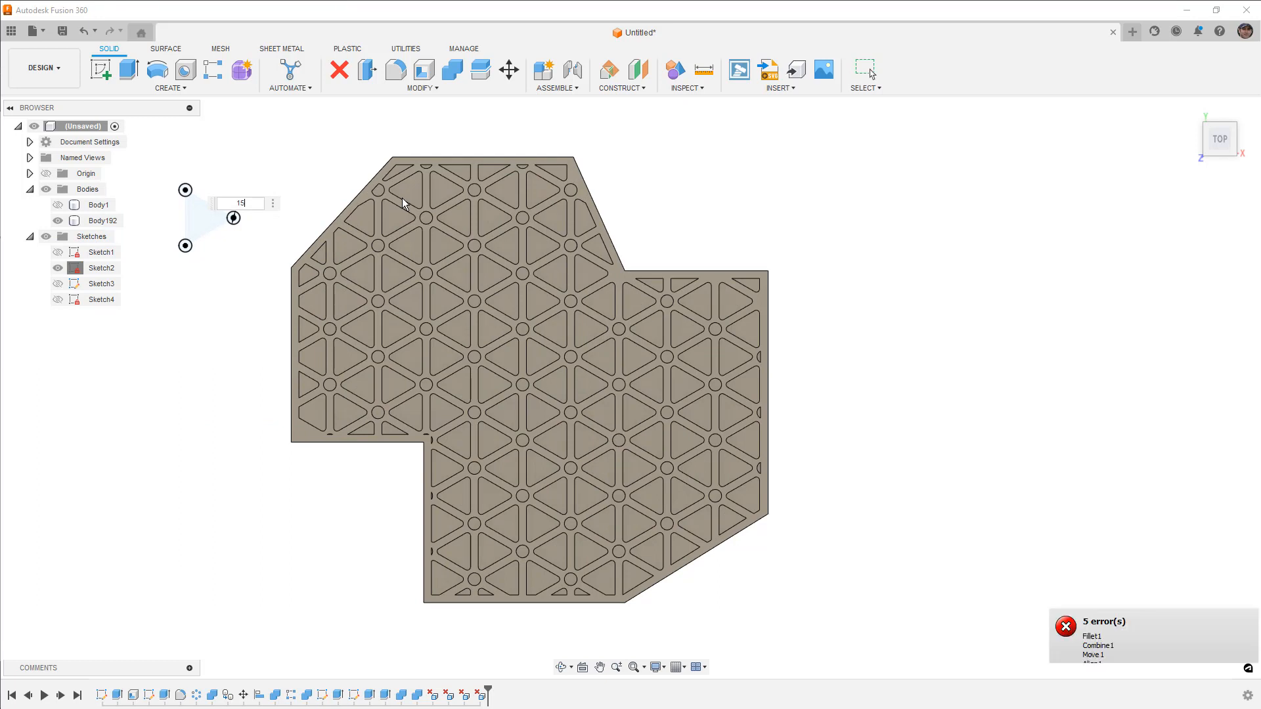
pyautogui.press('Escape')
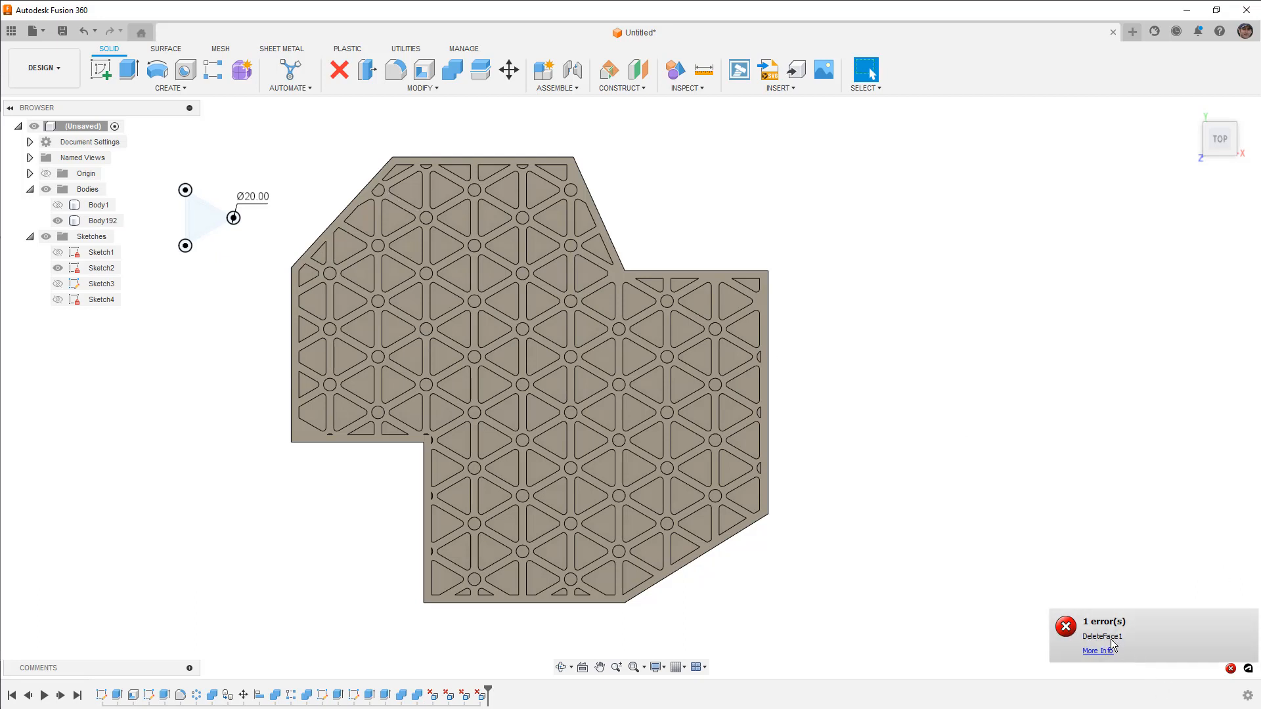
# Step: Roll the history back to before the face deletions, set Sketch2's circle diameter to 15 mm, and hide the sketch
pyautogui.moveTo(489, 688); pyautogui.dragTo(426, 691)
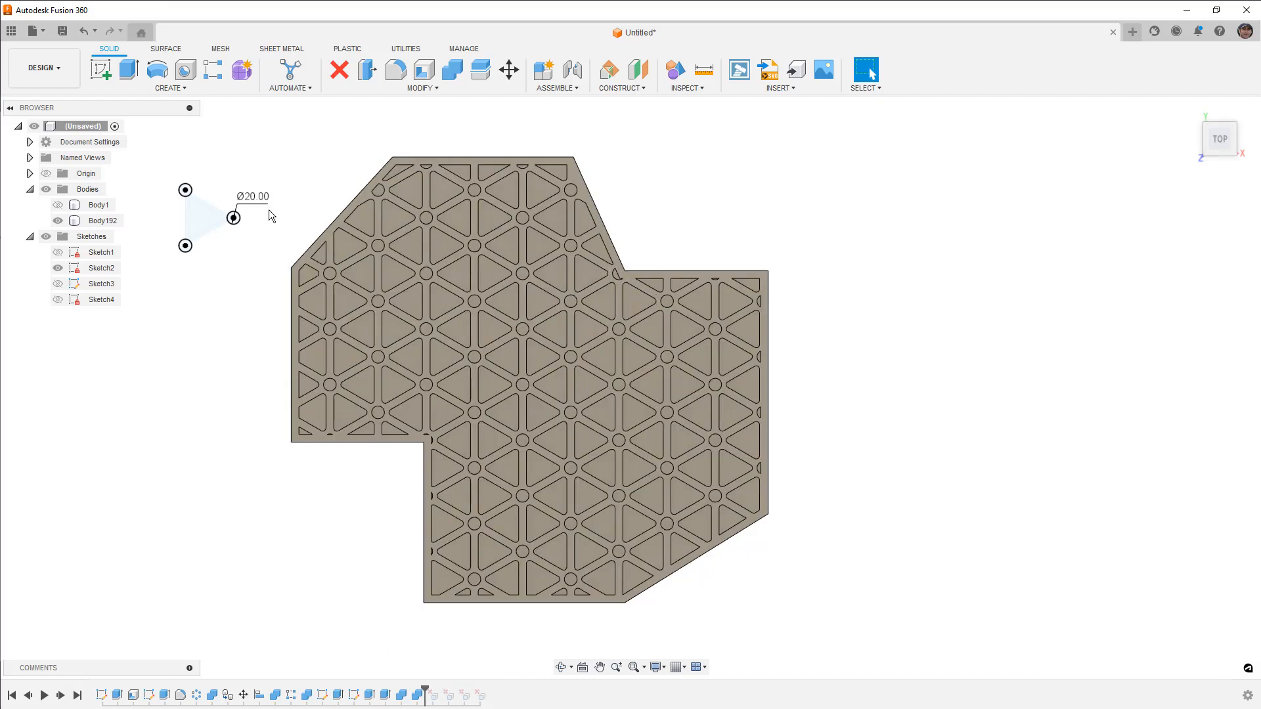
pyautogui.doubleClick(254, 197)
pyautogui.write('15')
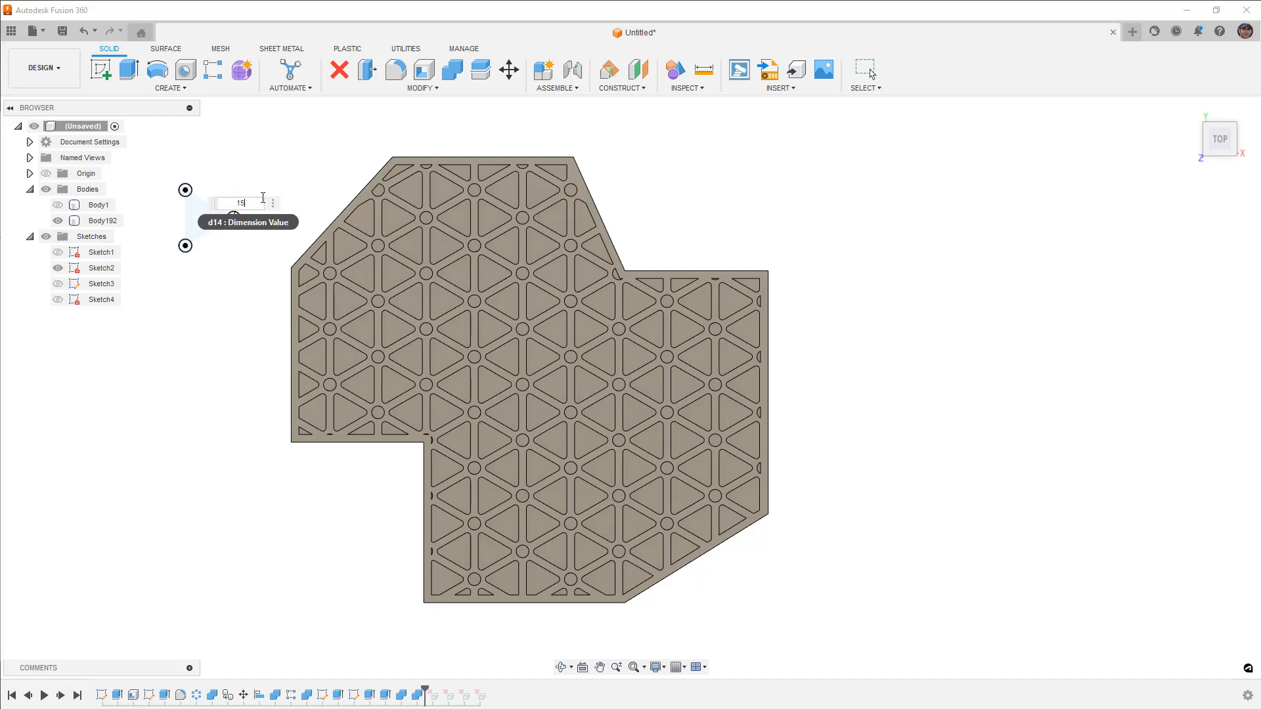
pyautogui.press('Return')
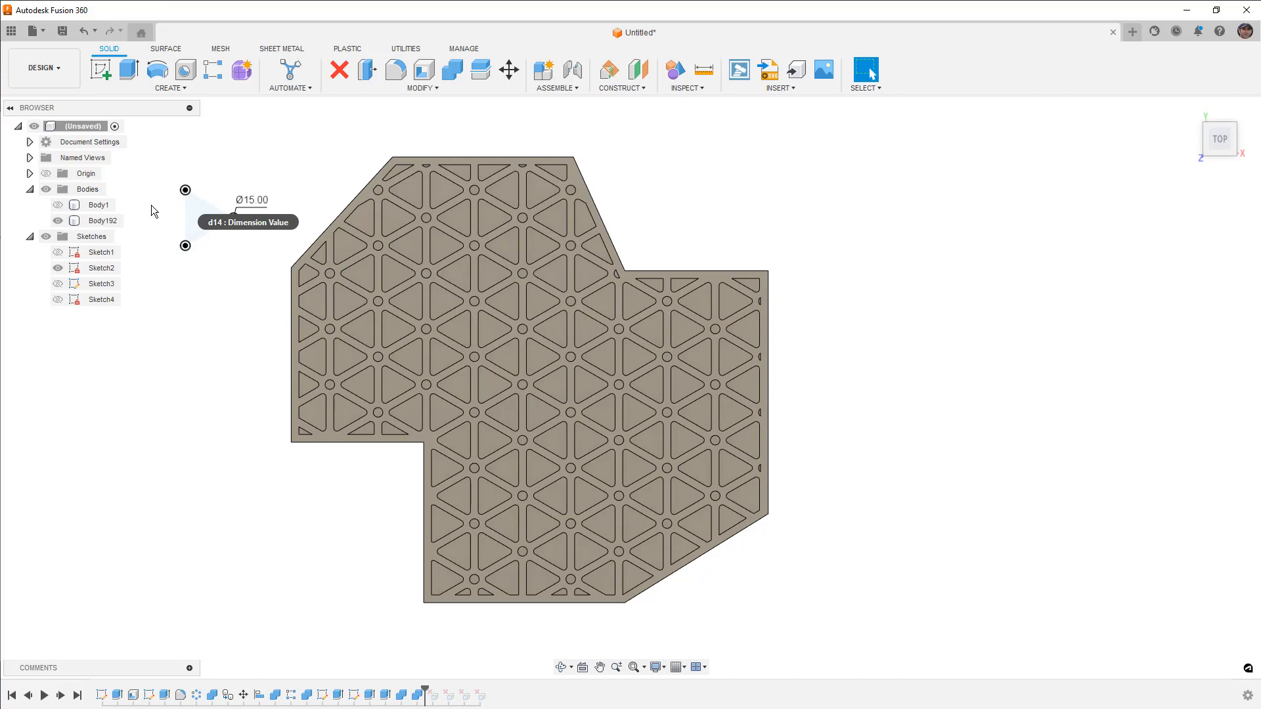
pyautogui.click(58, 267)
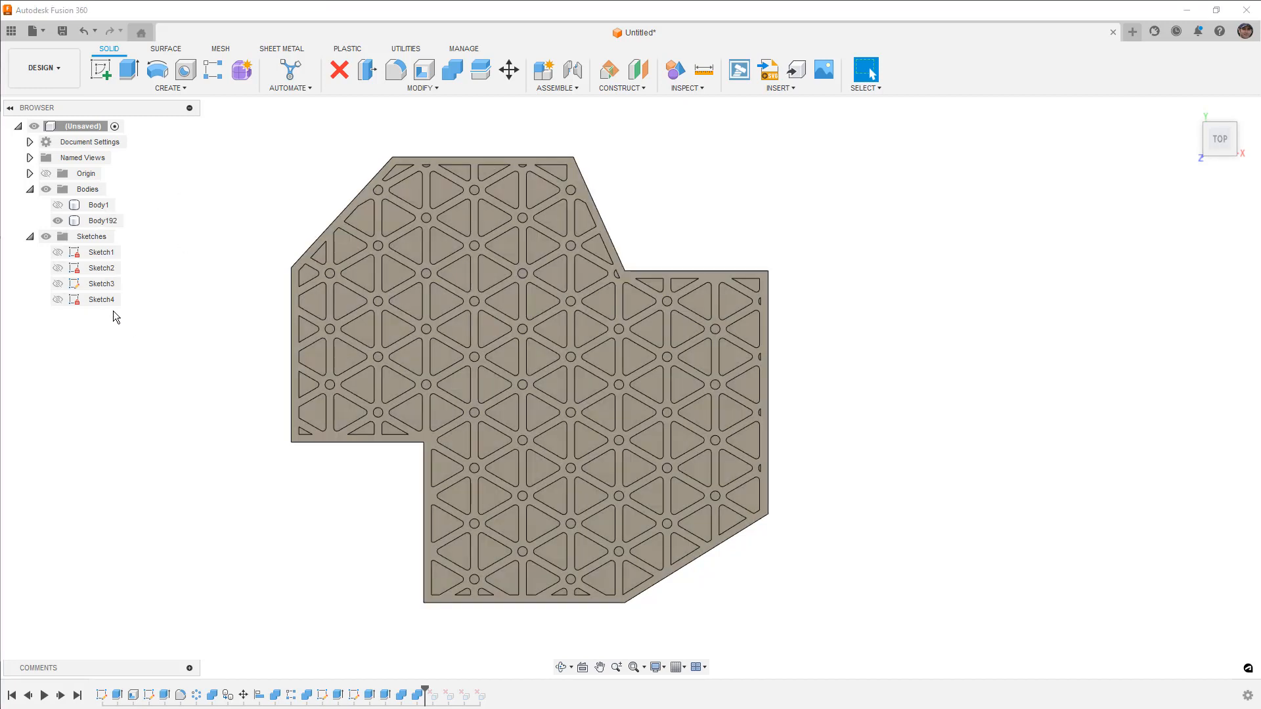
# Step: Display Sketch1 beside the panel together with its dimensions
pyautogui.click(58, 252)
pyautogui.moveTo(200, 287); pyautogui.dragTo(325, 318, button='middle')
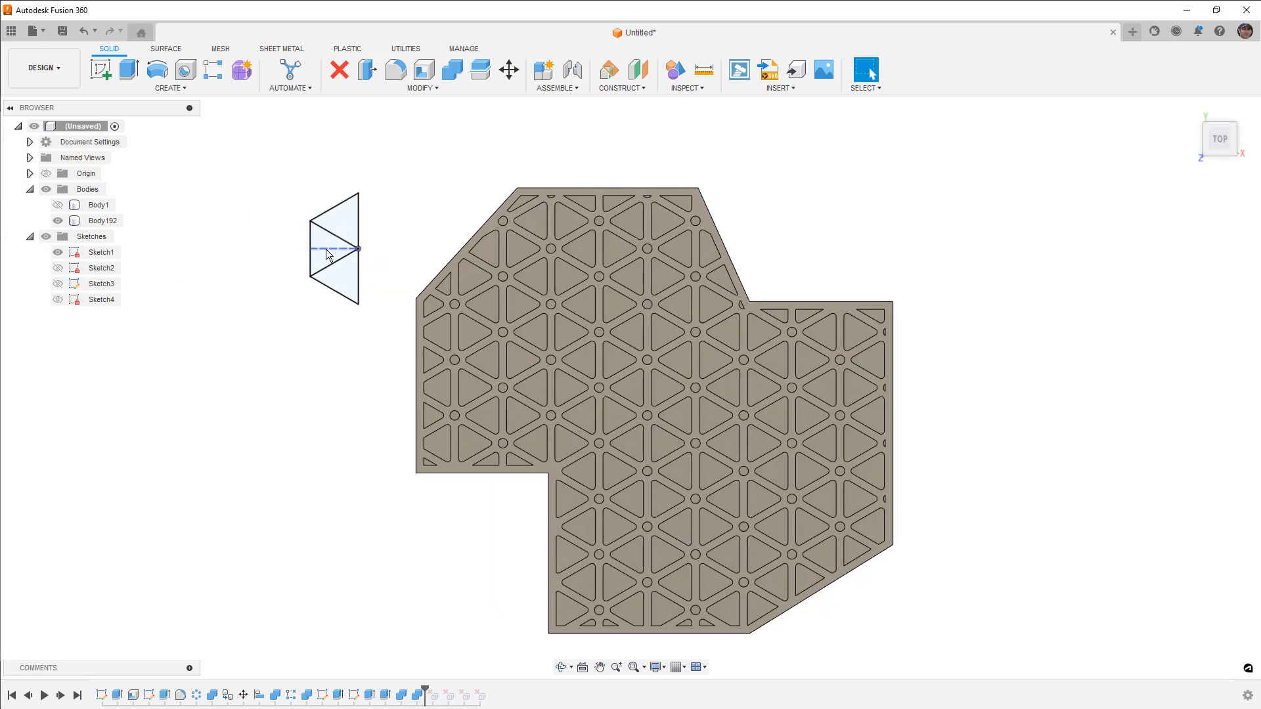
pyautogui.click(326, 248)
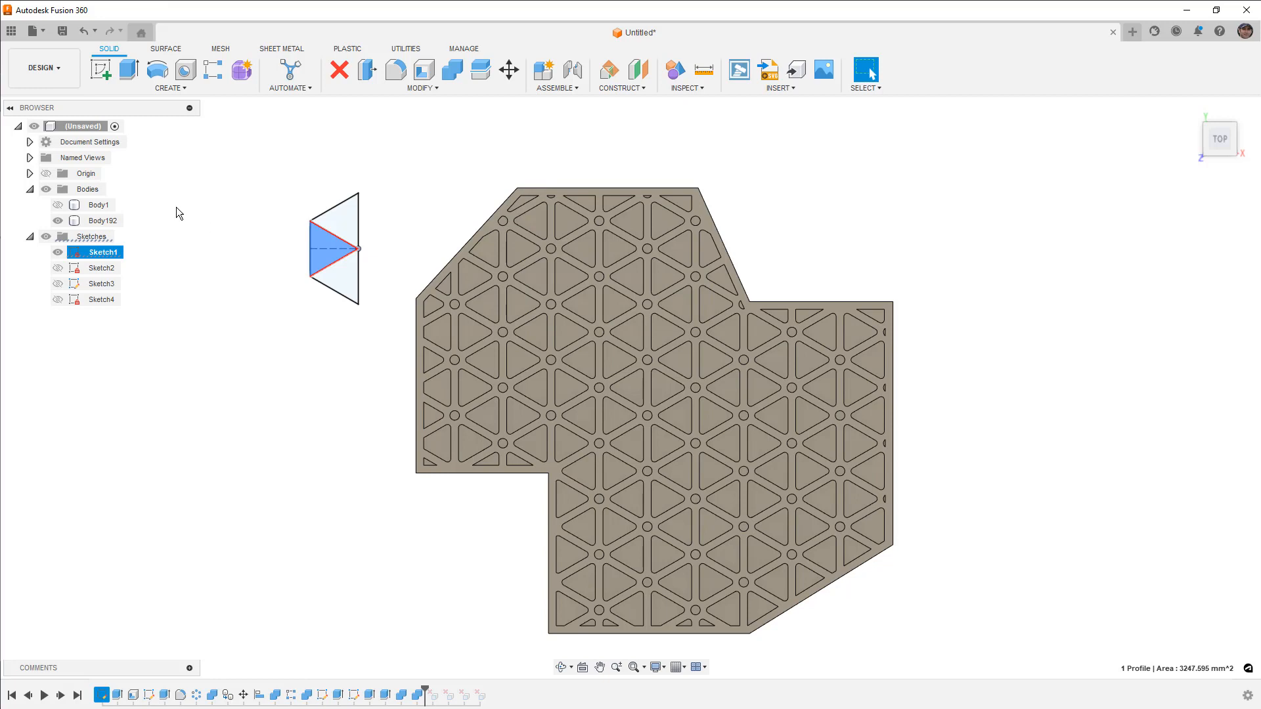
pyautogui.rightClick(78, 253)
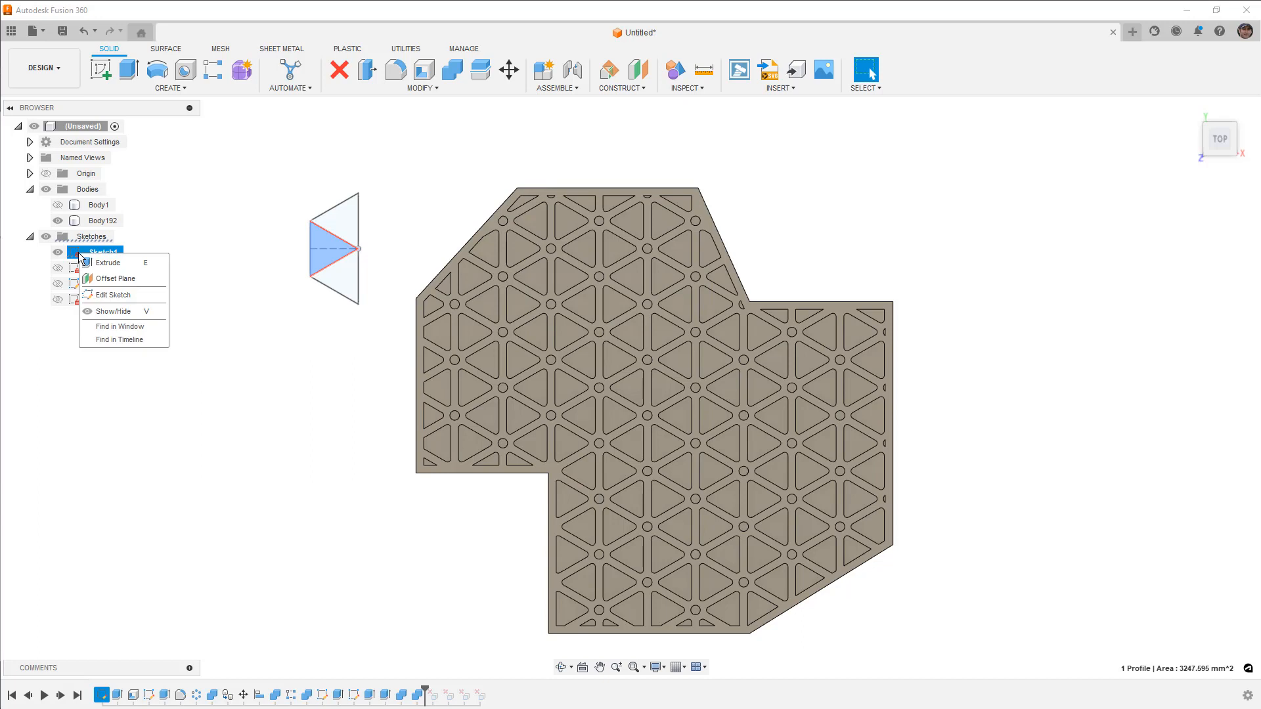
pyautogui.click(242, 324)
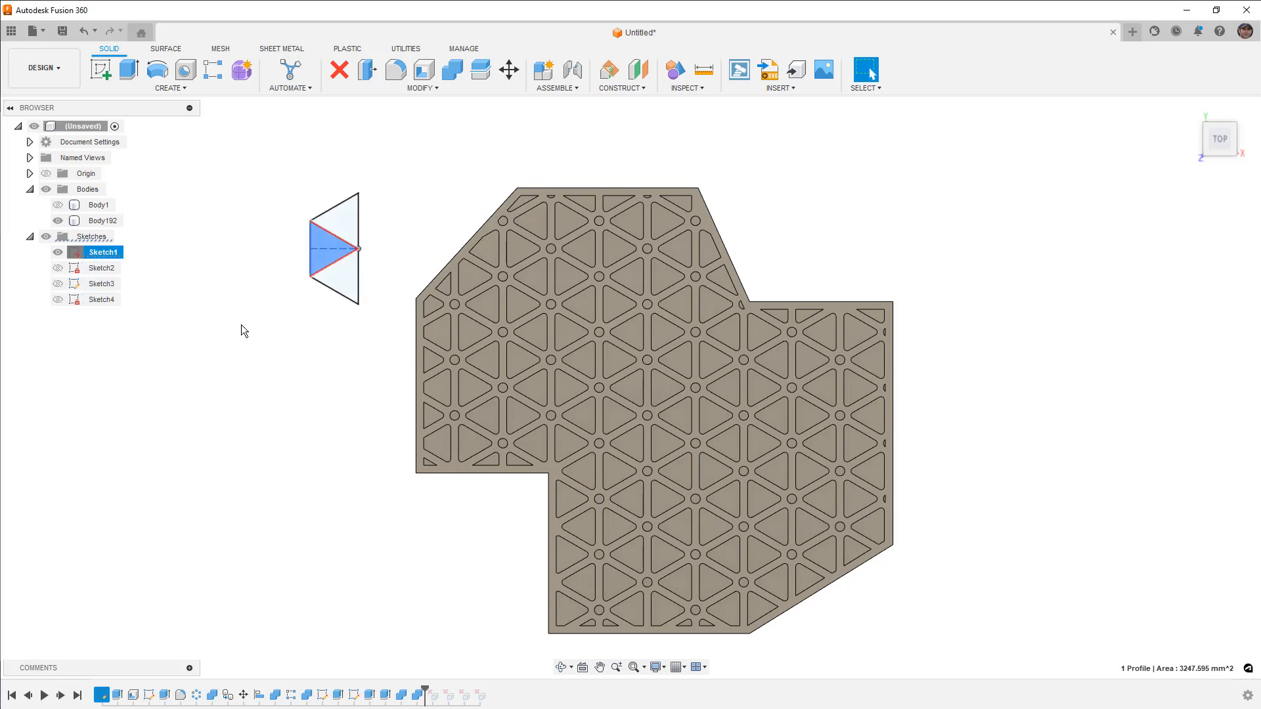
pyautogui.rightClick(103, 260)
pyautogui.click(210, 278)
pyautogui.click(216, 278)
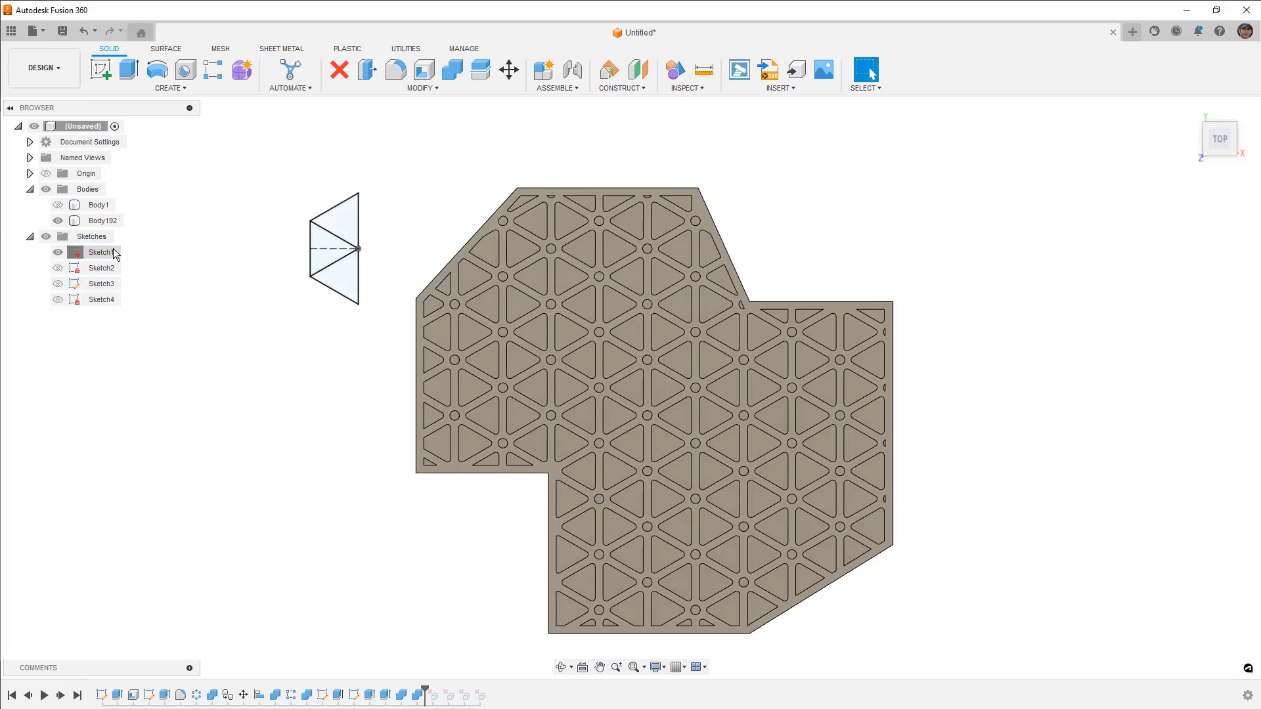
pyautogui.rightClick(95, 253)
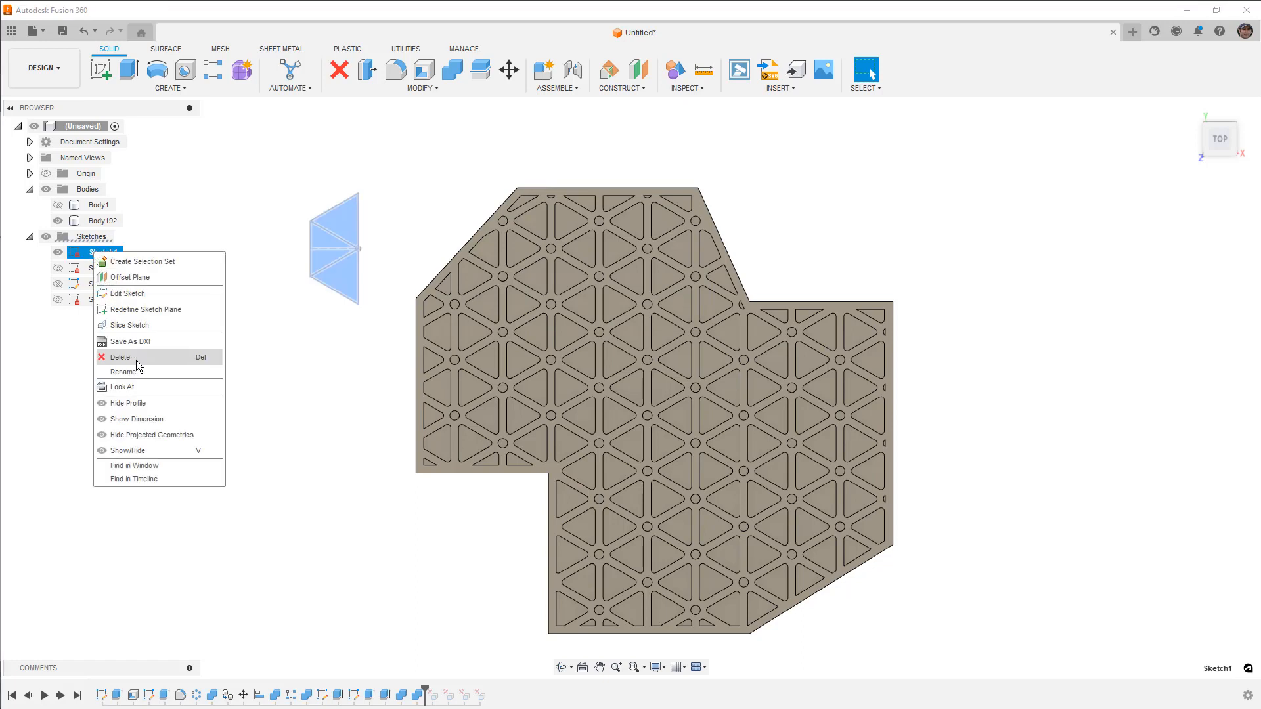
pyautogui.click(153, 419)
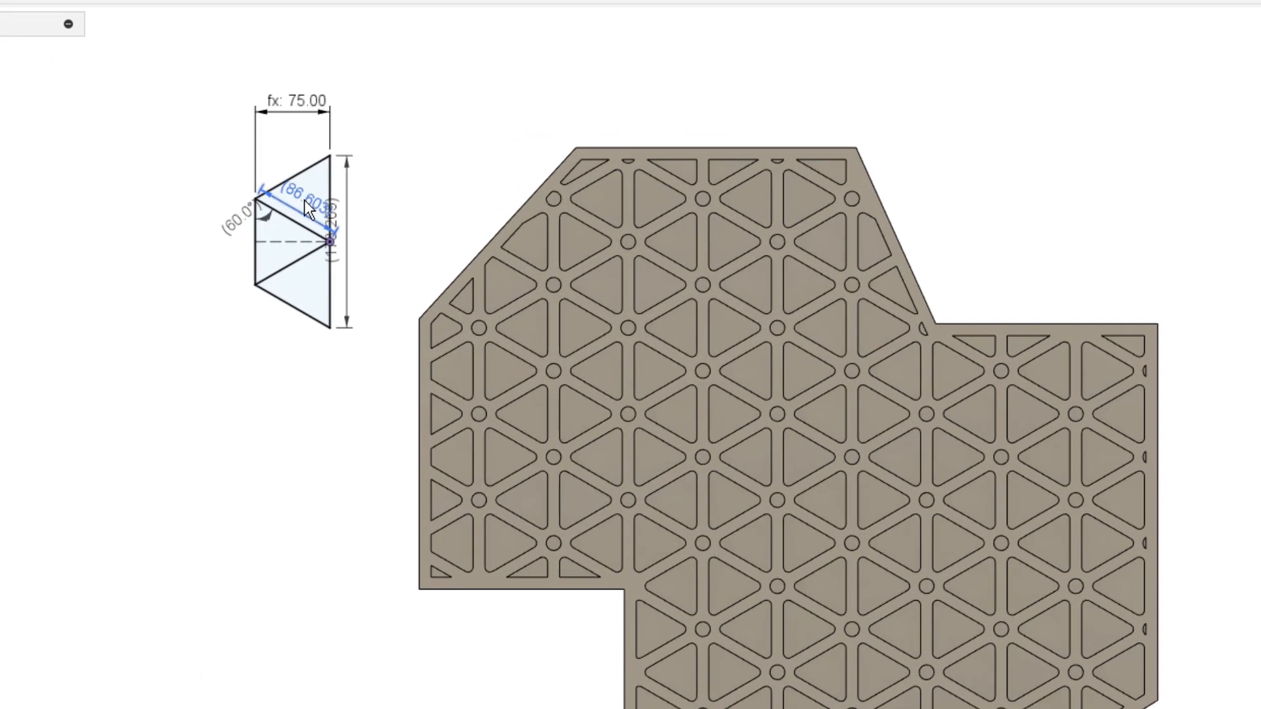
# Step: Move the overall height dimension of Sketch1 farther outward from the vertical edge so its text is readable
pyautogui.scroll(3, 304, 200)
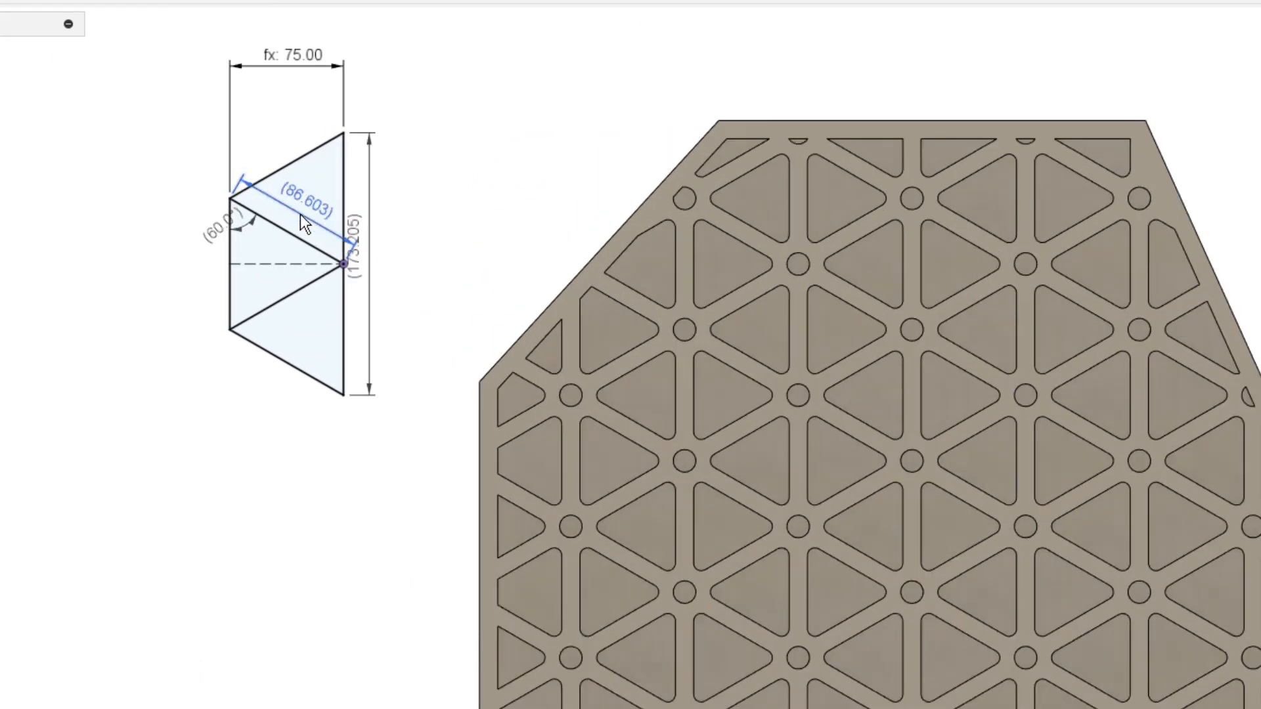
pyautogui.moveTo(356, 275); pyautogui.dragTo(388, 273)
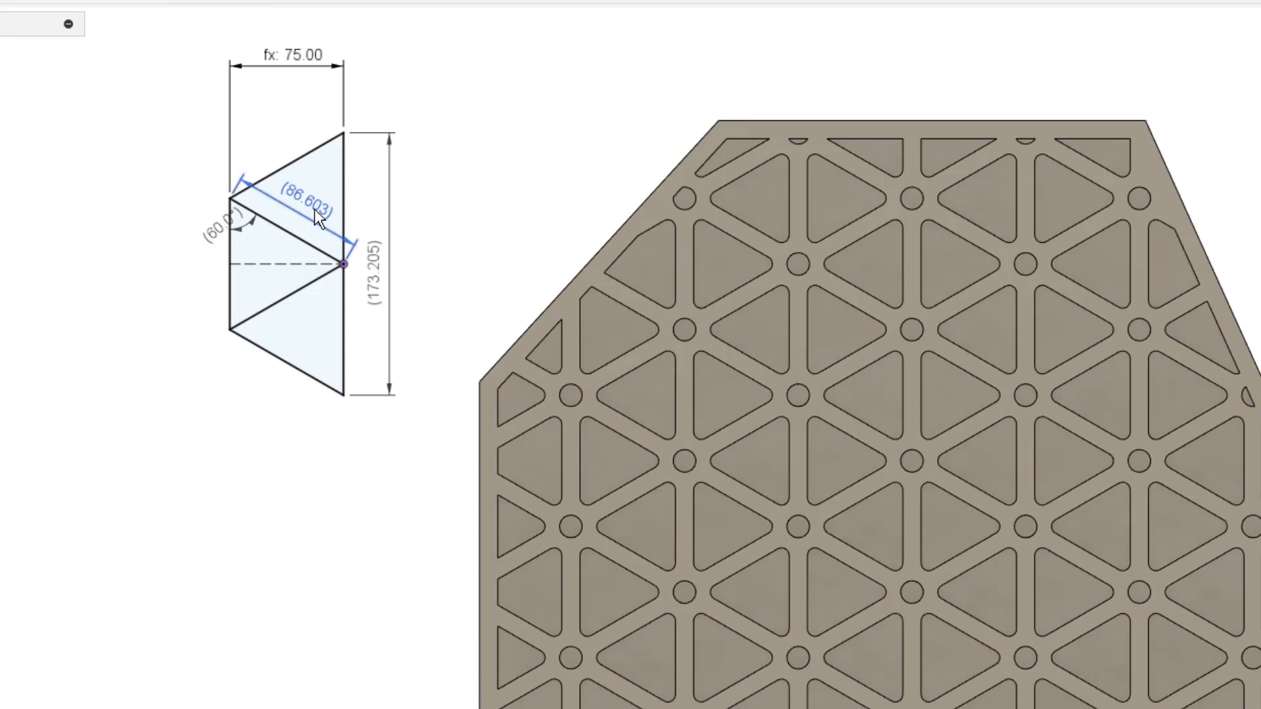
pyautogui.moveTo(315, 210)
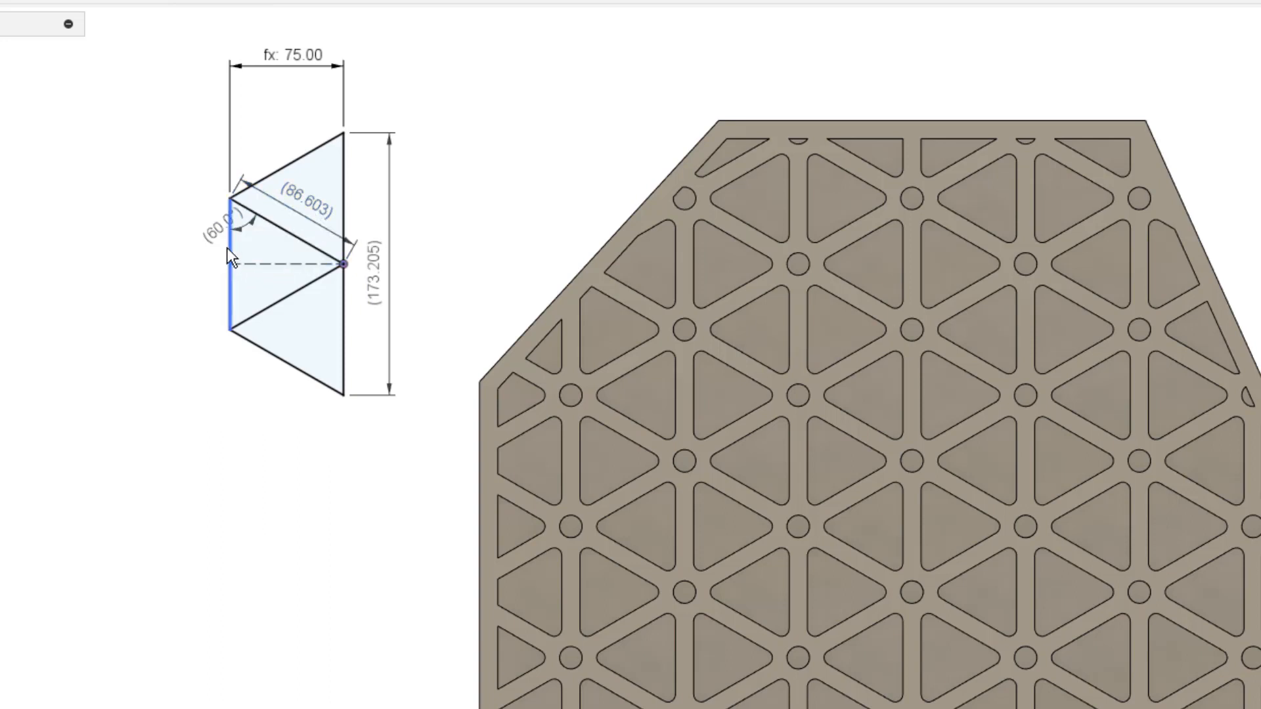
pyautogui.scroll(-3, 222, 261)
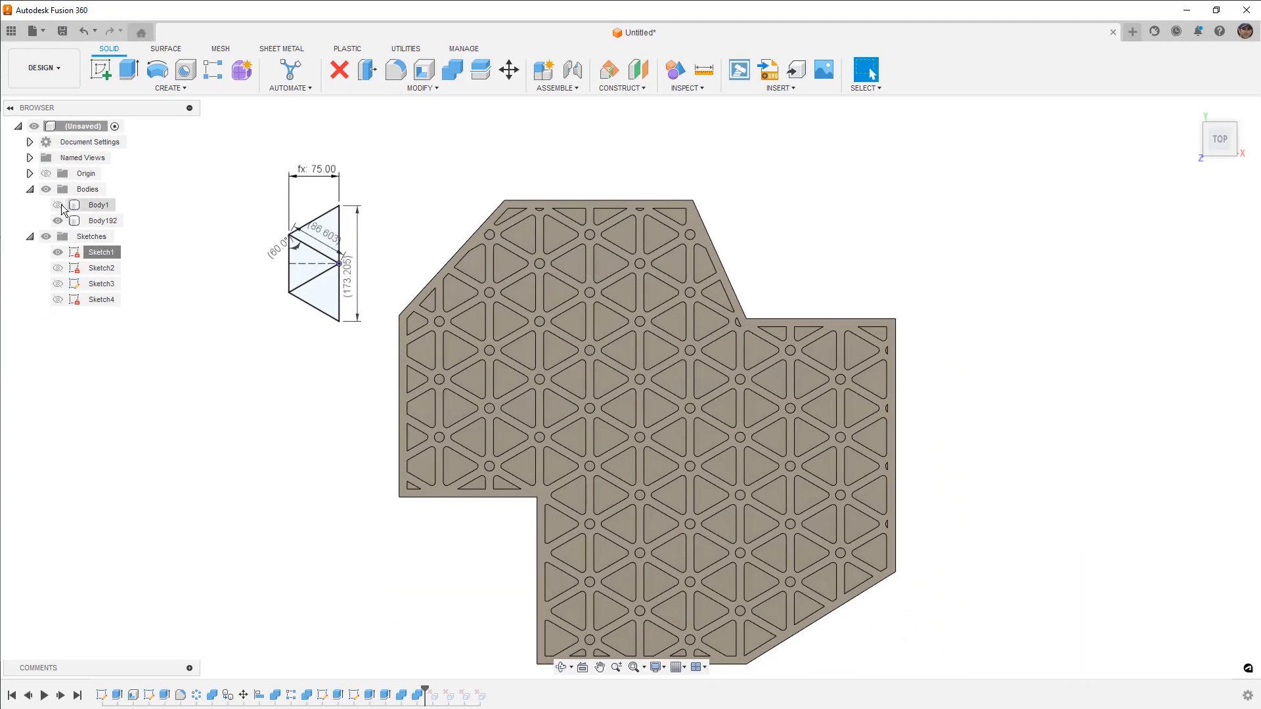
# Step: Examine the full rib lattice Body1 in place of the panel Body192, and restore the panel's display
pyautogui.click(58, 205)
pyautogui.click(57, 221)
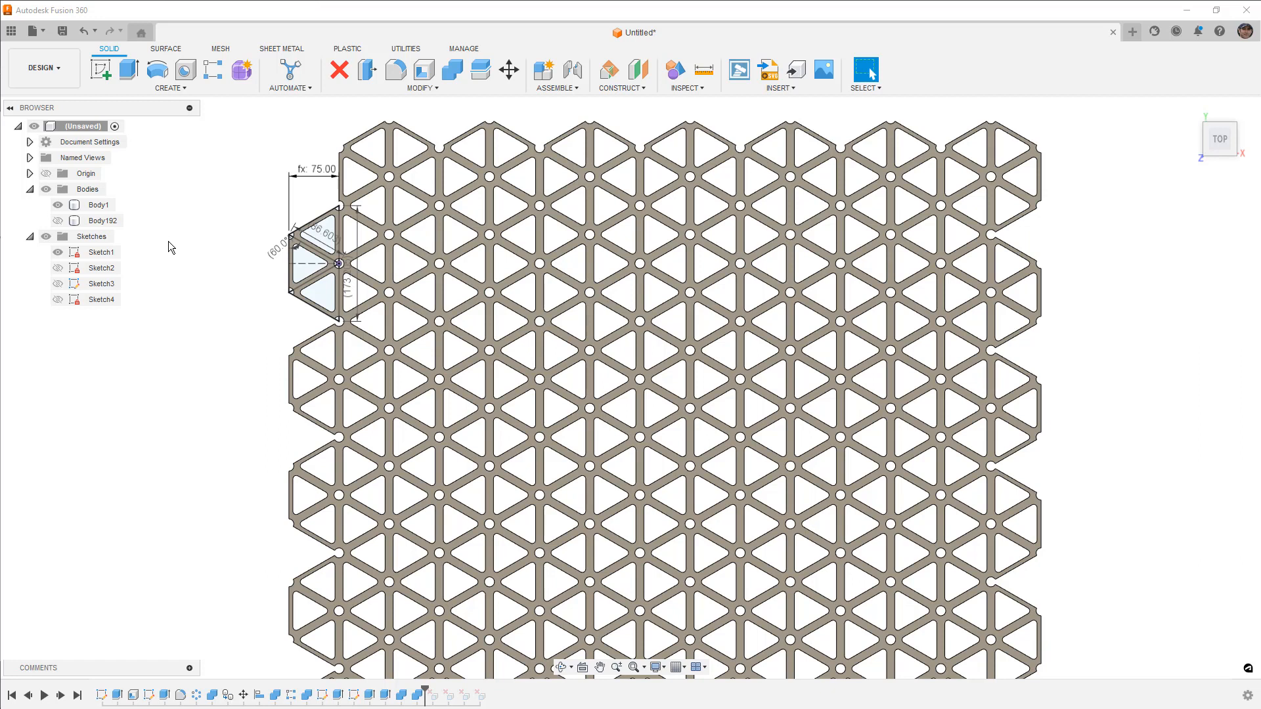
pyautogui.click(58, 205)
pyautogui.click(58, 221)
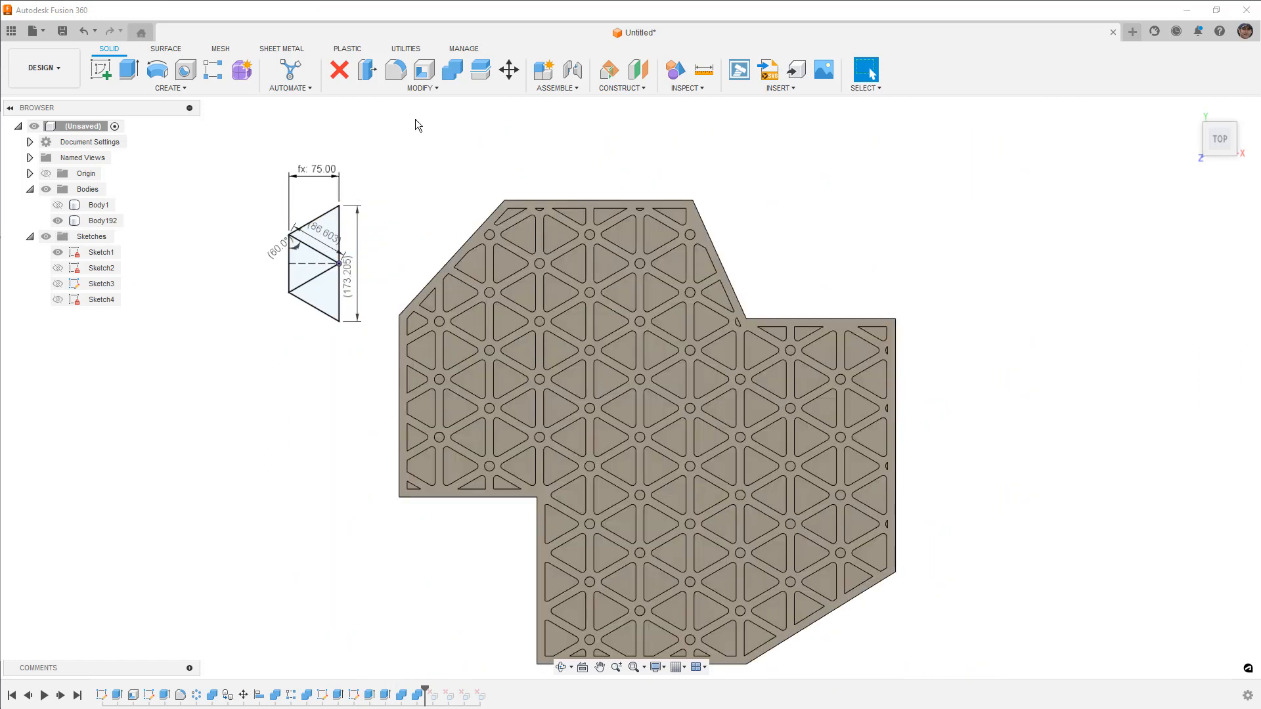
# Step: Open the parameters and set the user parameter Width to 80 mm
pyautogui.moveTo(508, 280); pyautogui.dragTo(494, 251, button='middle')
pyautogui.click(432, 89)
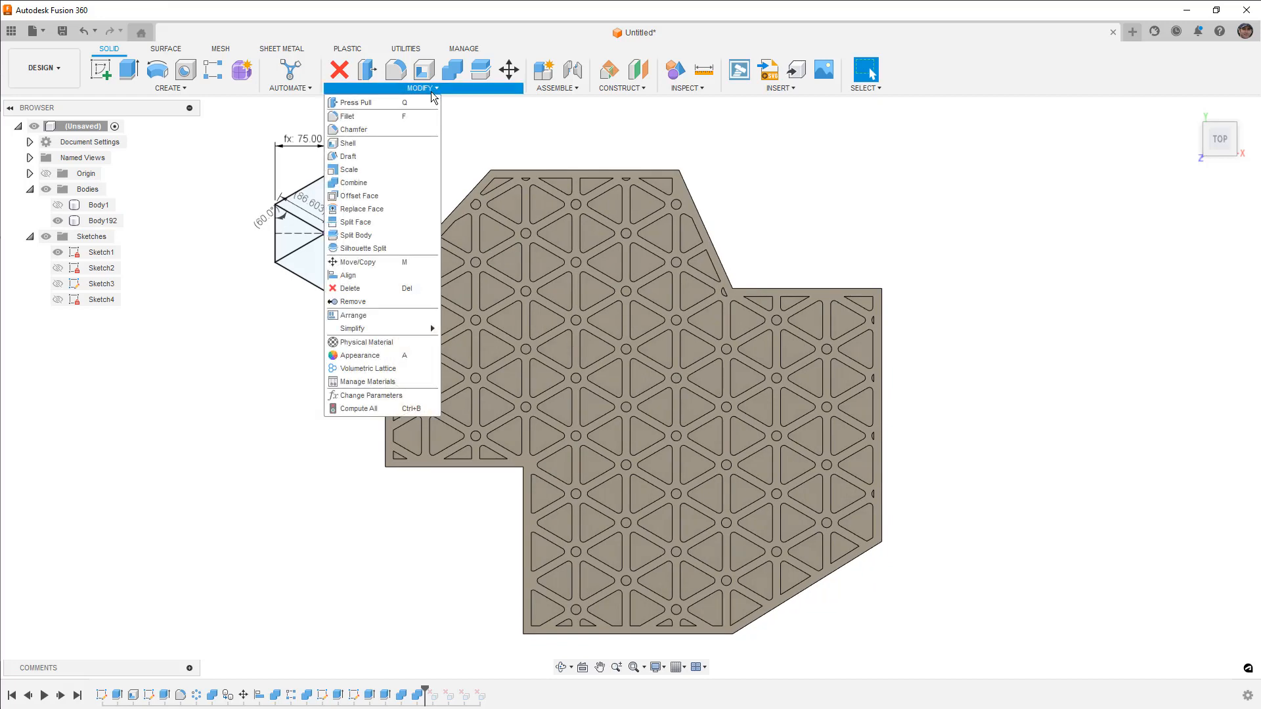
pyautogui.click(384, 395)
pyautogui.moveTo(551, 332); pyautogui.dragTo(447, 329, button='middle')
pyautogui.click(890, 305)
pyautogui.write('80')
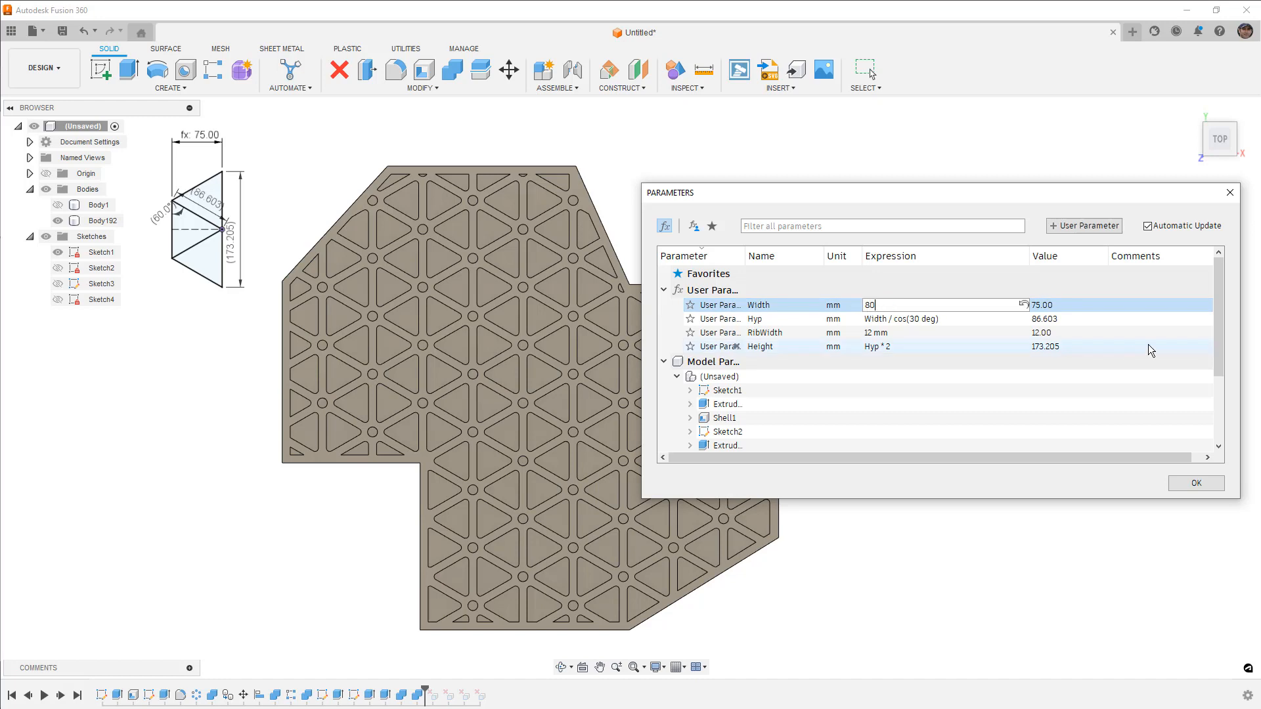
pyautogui.press('Return')
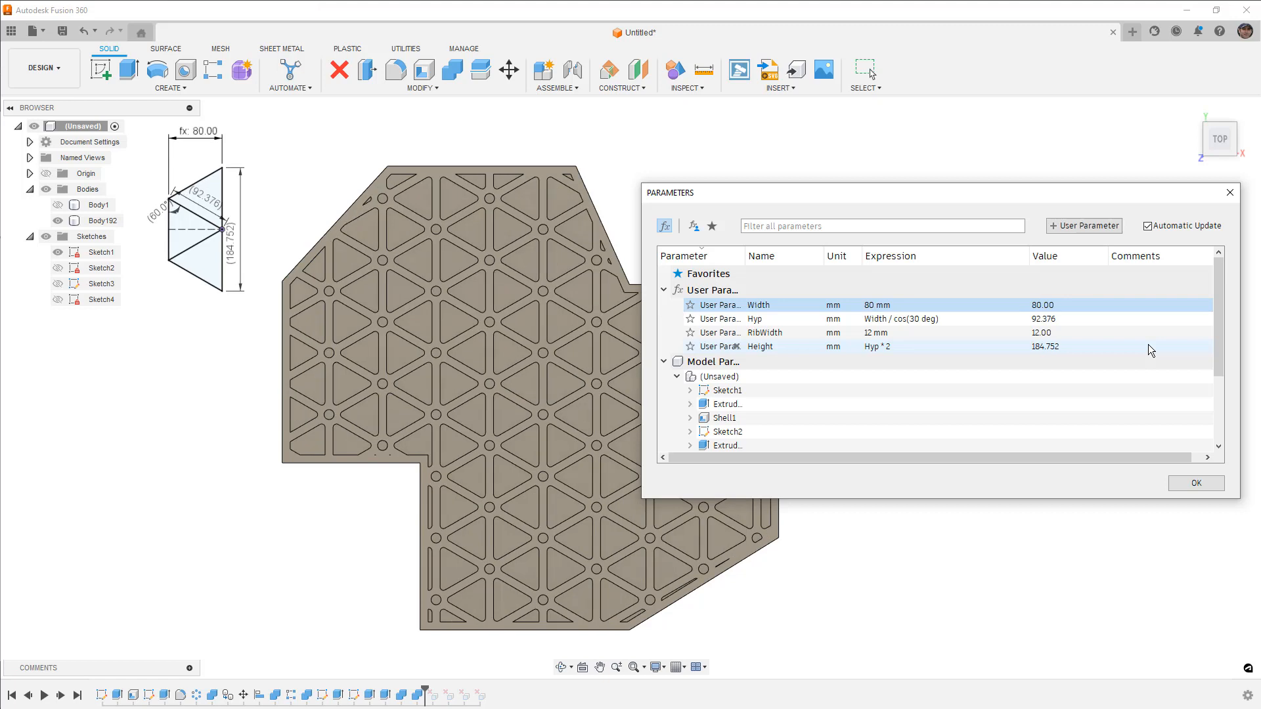
# Step: Set the user parameter Width to 100 mm to enlarge the isogrid cells
pyautogui.click(879, 305)
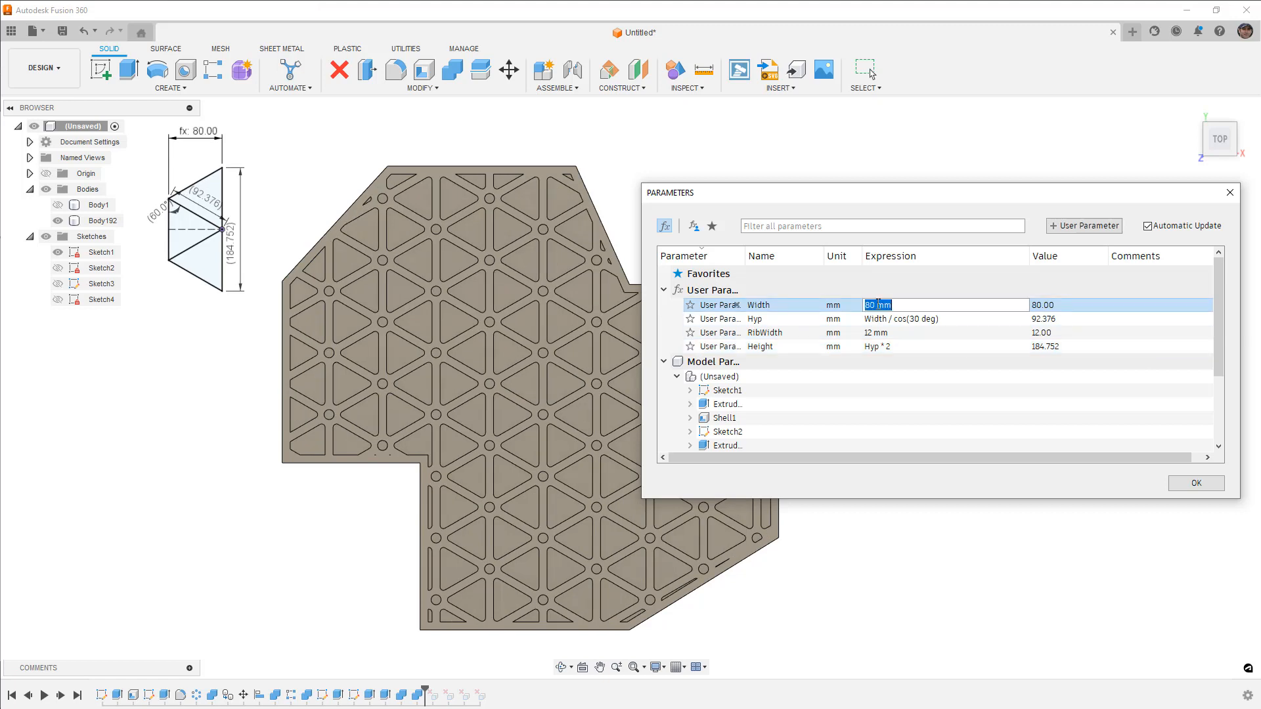
pyautogui.write('100')
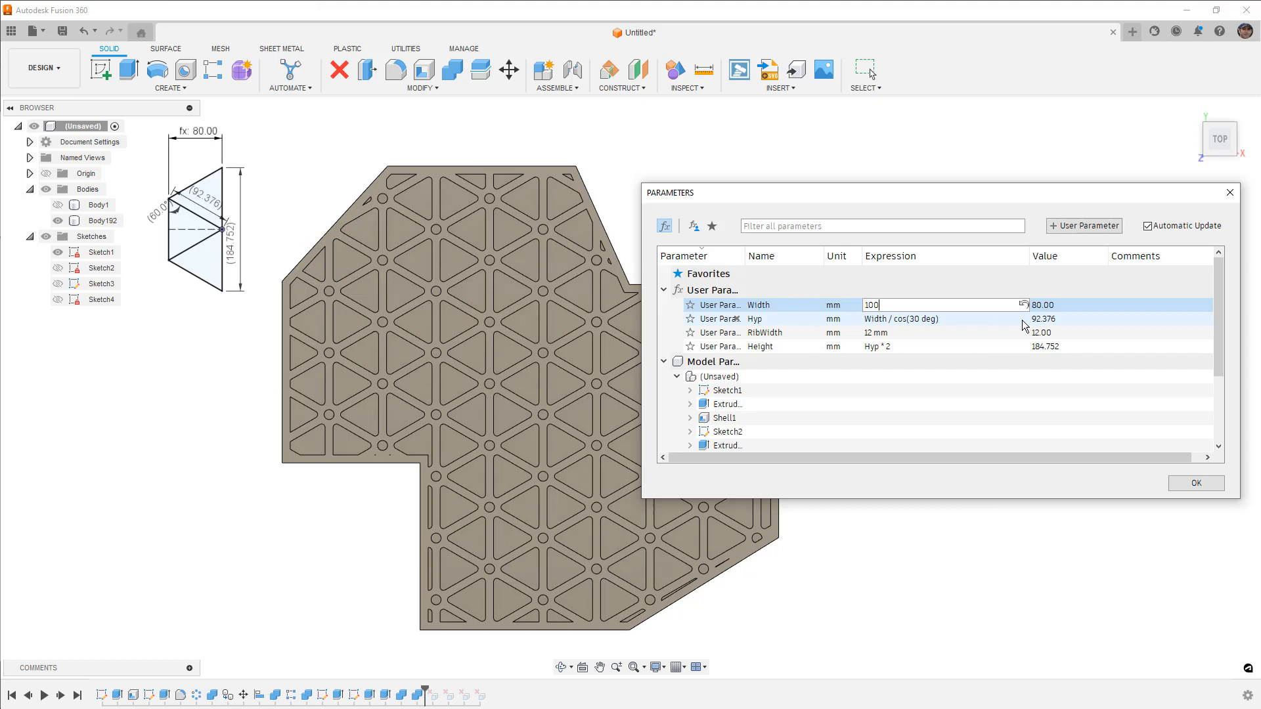
pyautogui.press('Return')
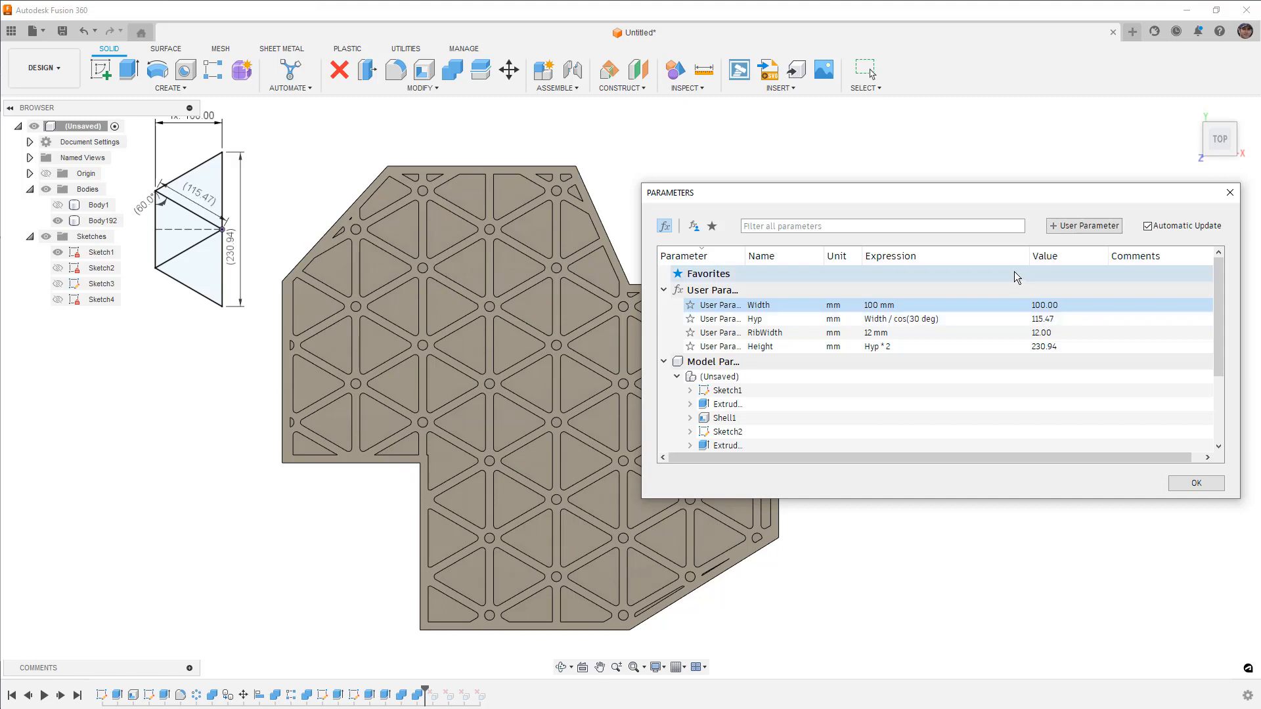
# Step: Hide Sketch1 to show the panel alone at an angle, and close the parameters
pyautogui.keyDown('shift'); pyautogui.moveTo(590, 436); pyautogui.dragTo(575, 353, button='middle'); pyautogui.keyUp('shift')
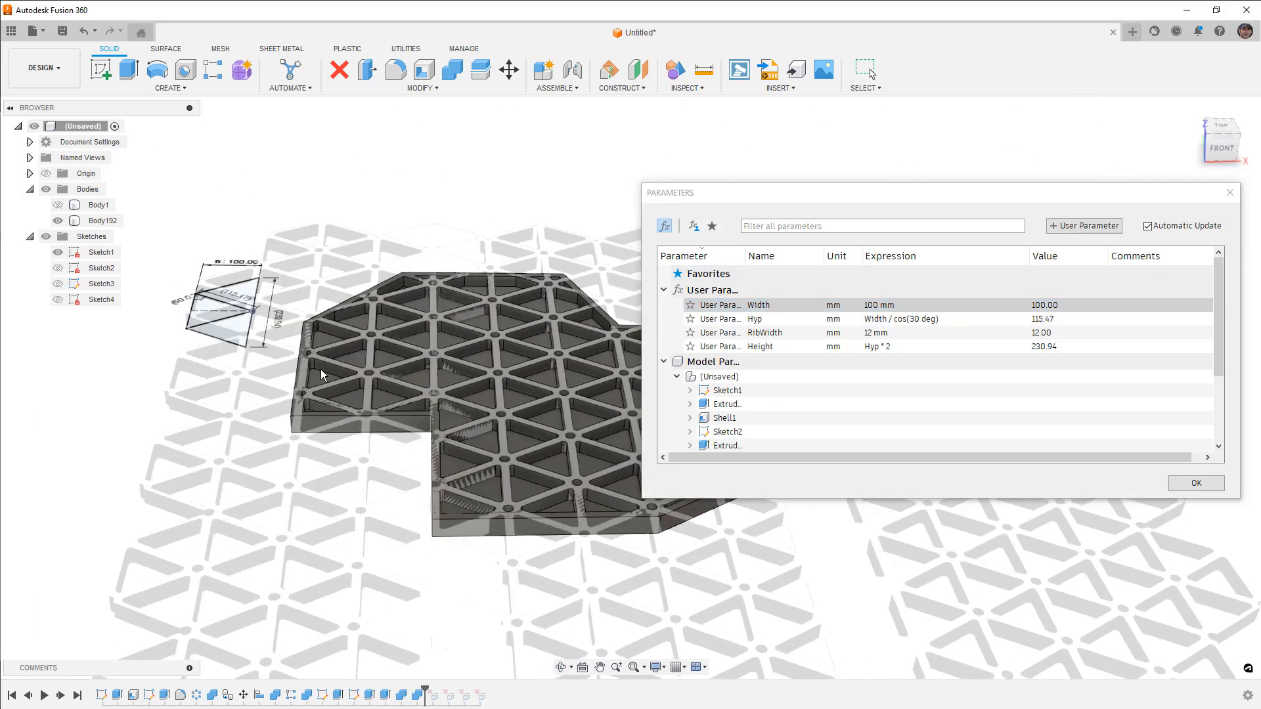
pyautogui.click(57, 252)
pyautogui.keyDown('shift'); pyautogui.moveTo(287, 196); pyautogui.dragTo(309, 262, button='middle'); pyautogui.keyUp('shift')
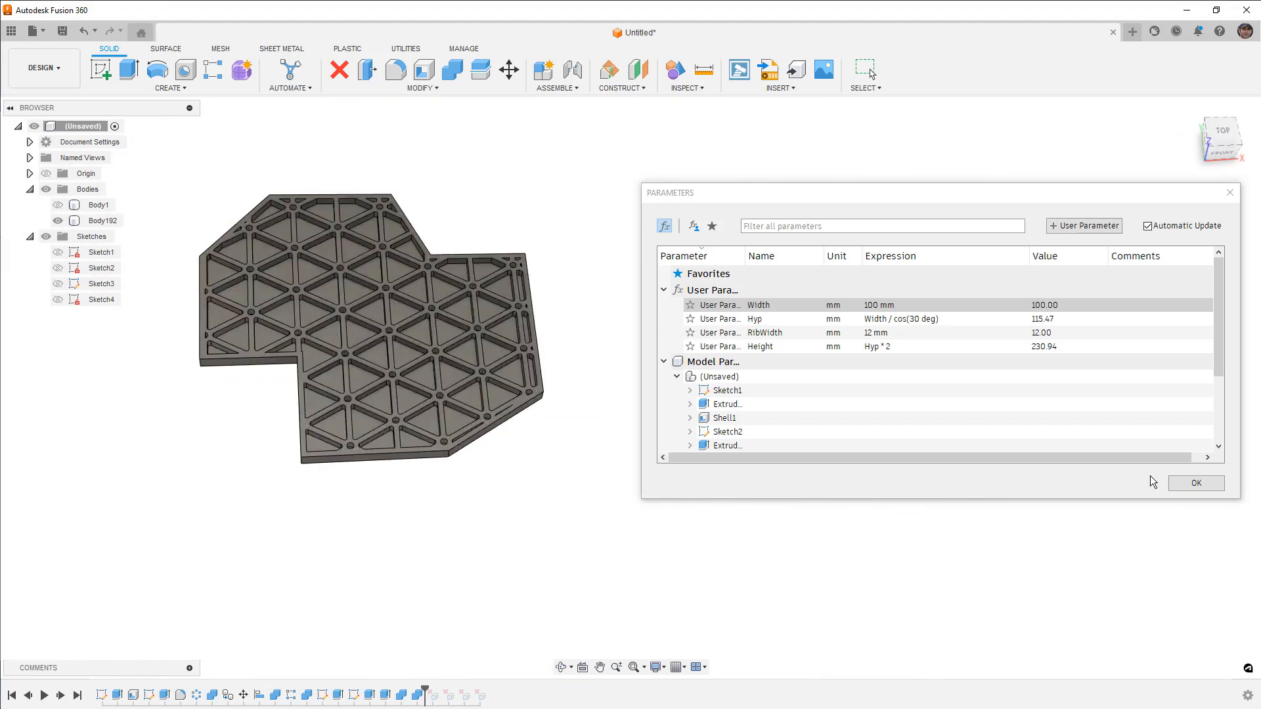
pyautogui.click(1216, 482)
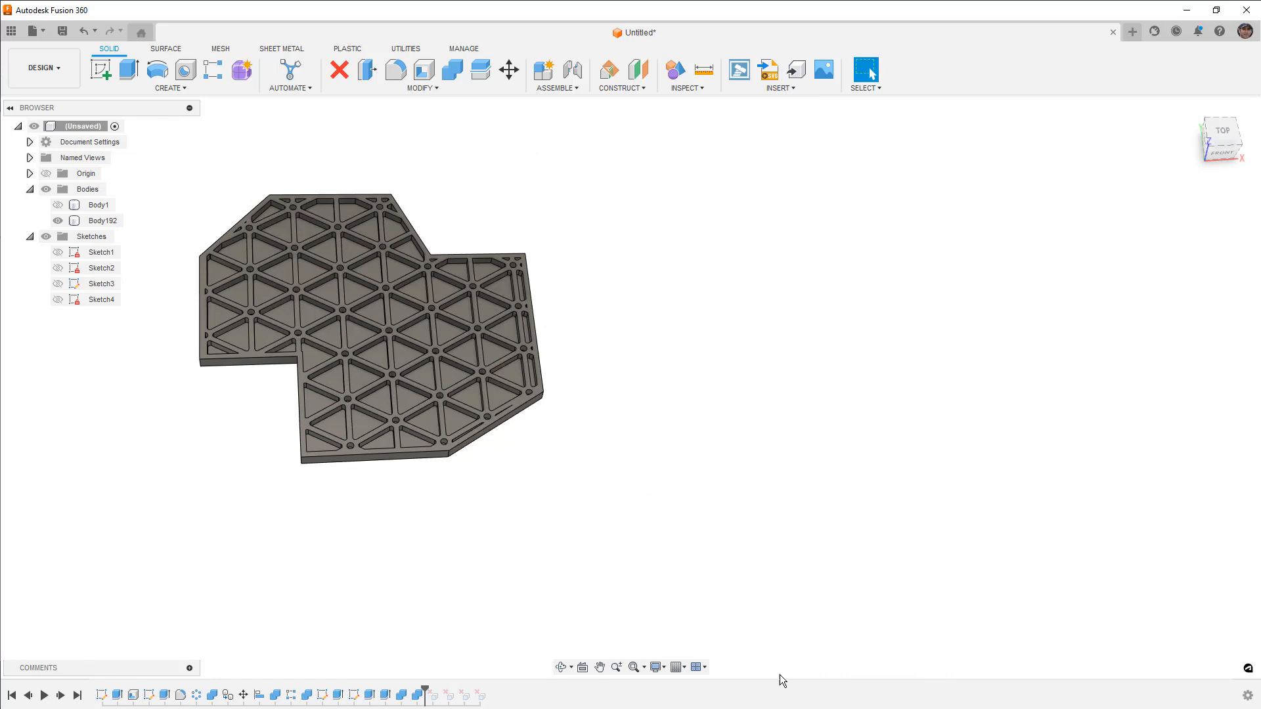